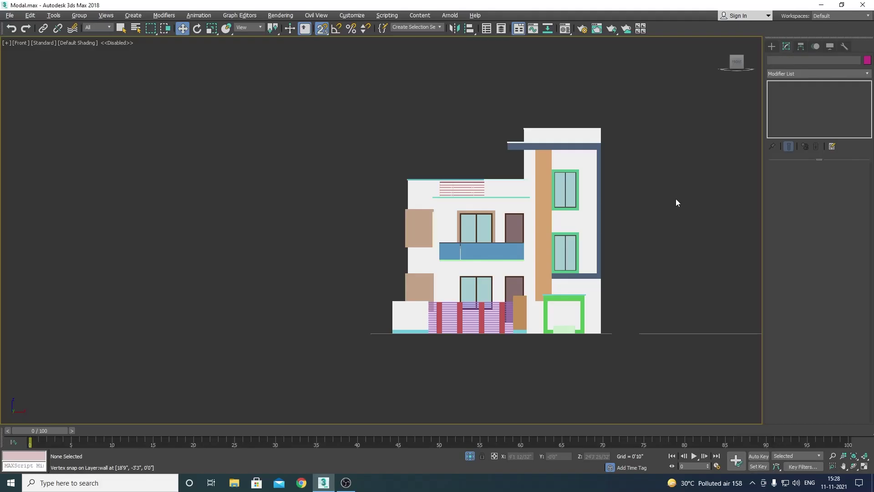
# Select the orange facade column and orbit the Perspective view to an elevated three-quarter angle
pyautogui.scroll(3, 605, 269)
pyautogui.scroll(3, 554, 269)
pyautogui.scroll(-4, 499, 266)
pyautogui.scroll(2, 476, 242)
pyautogui.click(476, 242)
pyautogui.press('p')
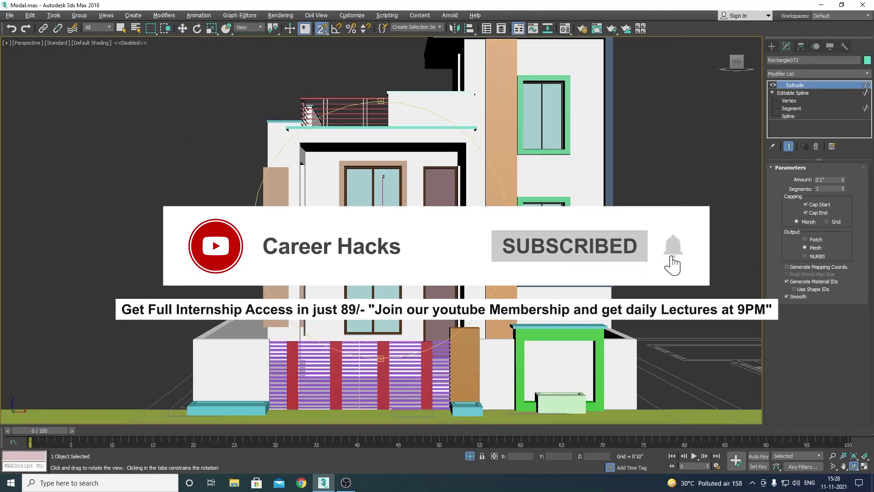
pyautogui.moveTo(456, 255)
pyautogui.mouseDown()
pyautogui.moveTo(407, 264)
pyautogui.moveTo(409, 186)
pyautogui.mouseUp()
# Orbit out to see the whole house and the ground
pyautogui.scroll(4, 411, 211)
pyautogui.scroll(3, 408, 187)
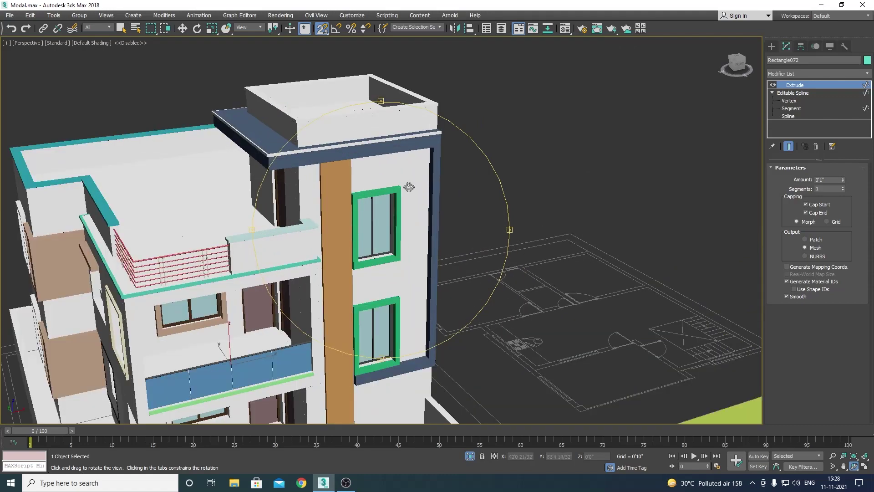
pyautogui.scroll(-5, 418, 298)
pyautogui.moveTo(418, 297)
pyautogui.mouseDown()
pyautogui.moveTo(446, 240)
pyautogui.moveTo(505, 192)
pyautogui.mouseUp()
# Check the camera view, fit the Front view with Zoom Extents, and open File Explorer
pyautogui.press('c')
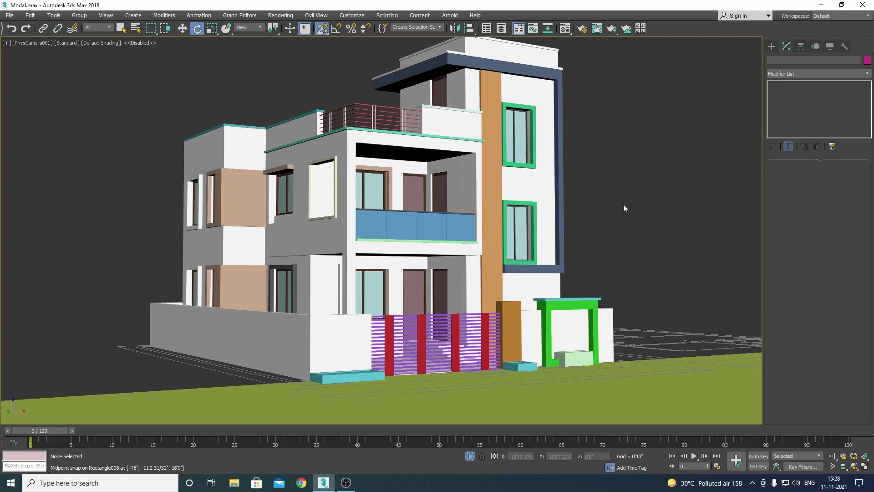
pyautogui.press('f')
pyautogui.press('z')
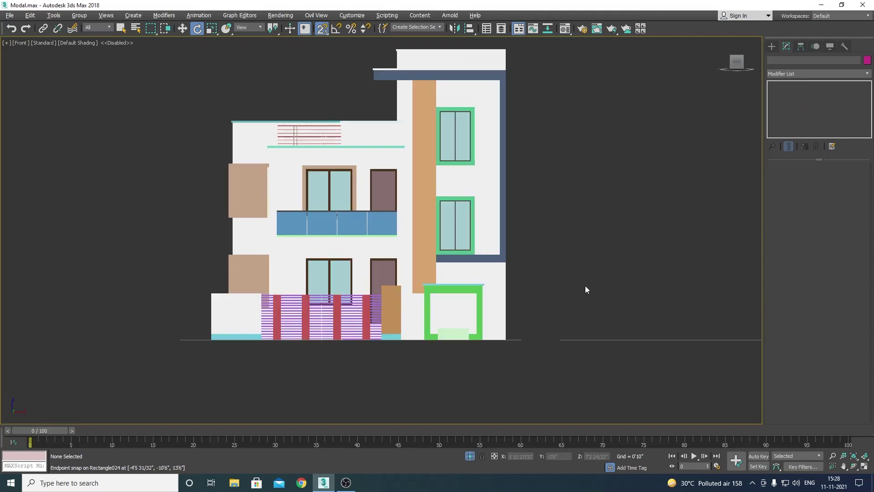
pyautogui.moveTo(519, 226); pyautogui.dragTo(512, 249, button='middle')
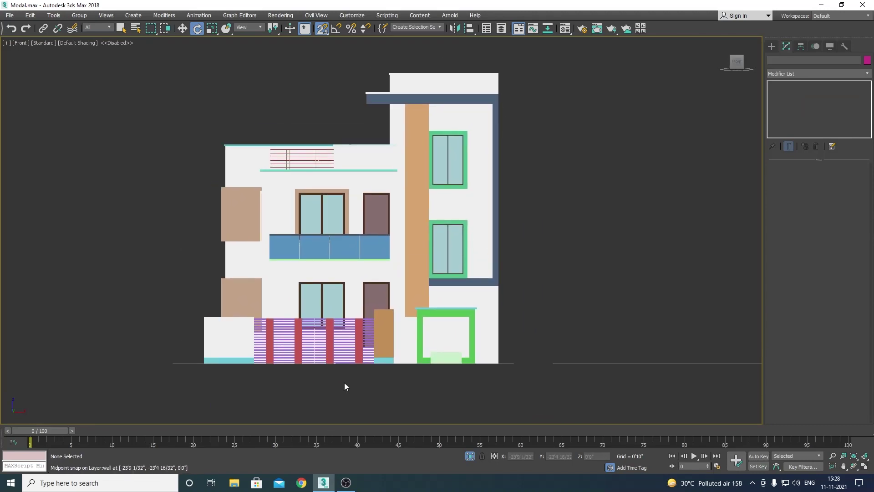
pyautogui.press('super+e')
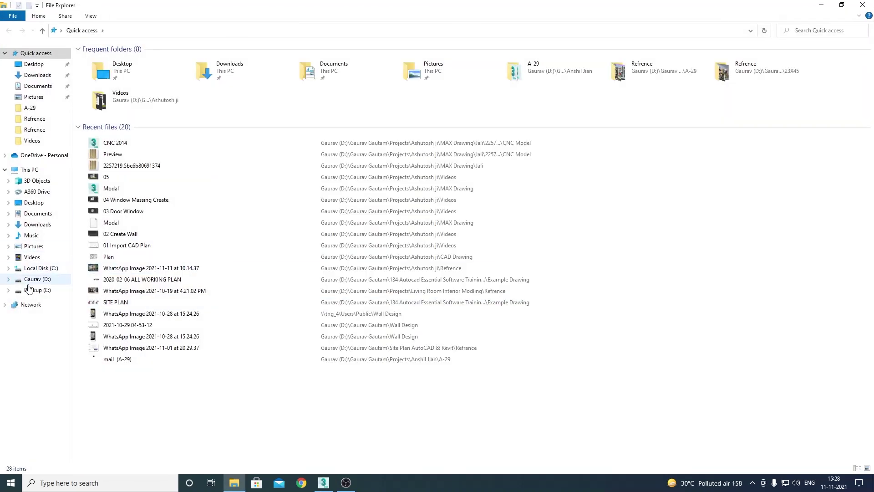
# Browse D: > Projects > MAX Drawing > Jali and preview the gold jali image
pyautogui.click(36, 281)
pyautogui.doubleClick(100, 63)
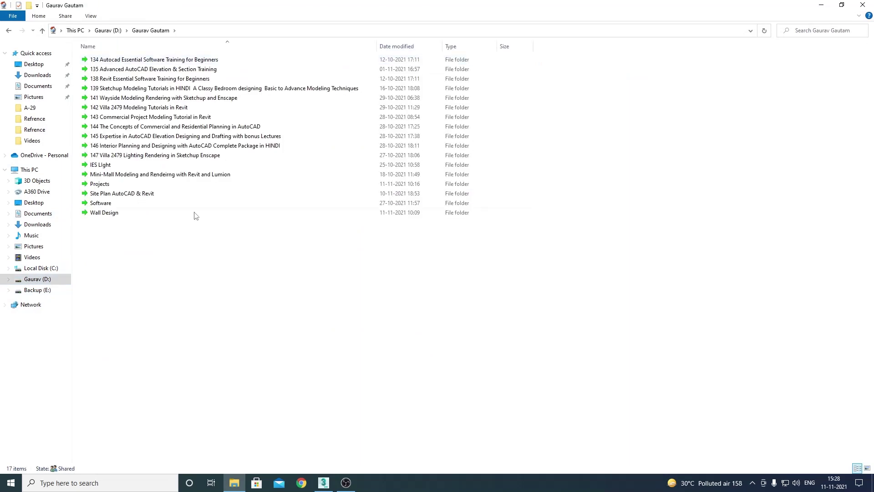
pyautogui.doubleClick(100, 184)
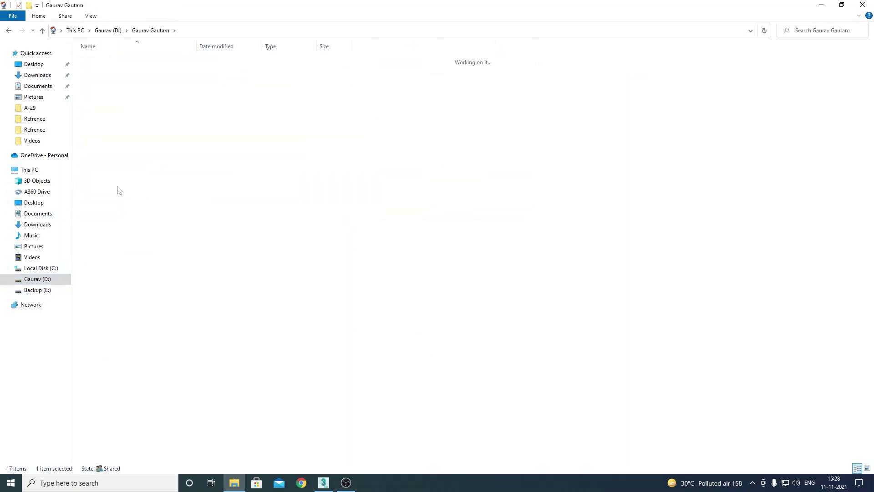
pyautogui.doubleClick(103, 79)
pyautogui.doubleClick(103, 70)
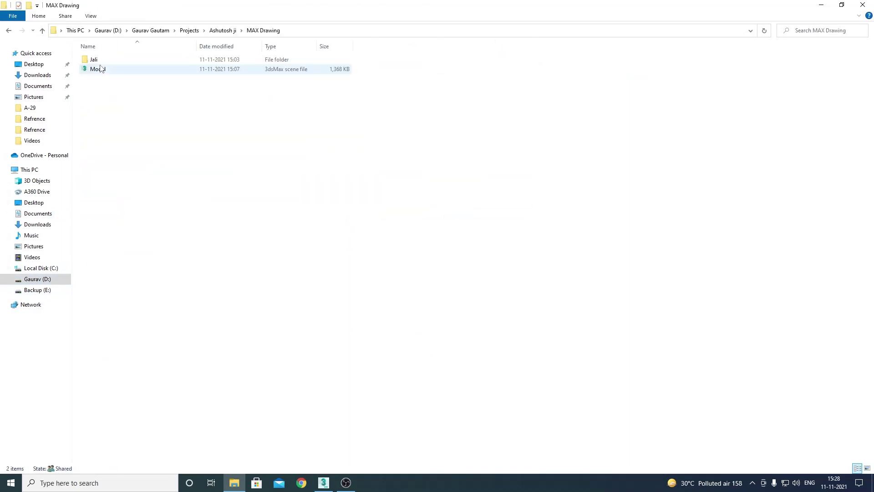
pyautogui.doubleClick(153, 68)
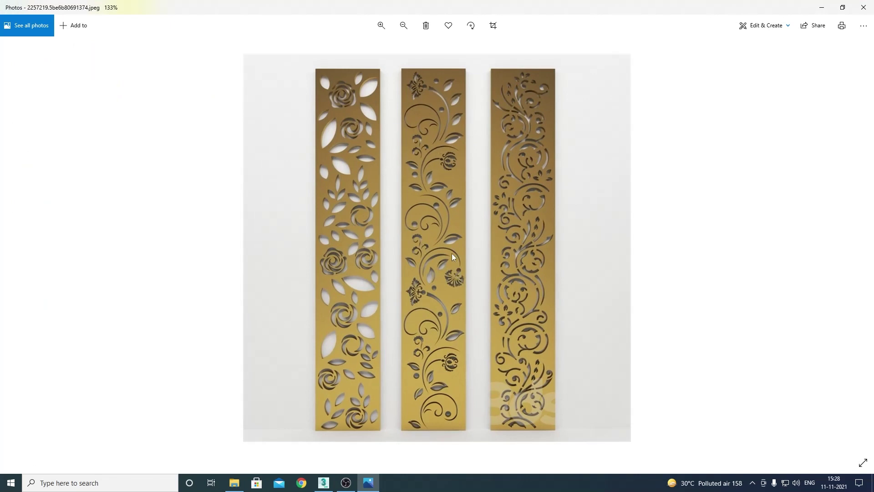
pyautogui.click(864, 7)
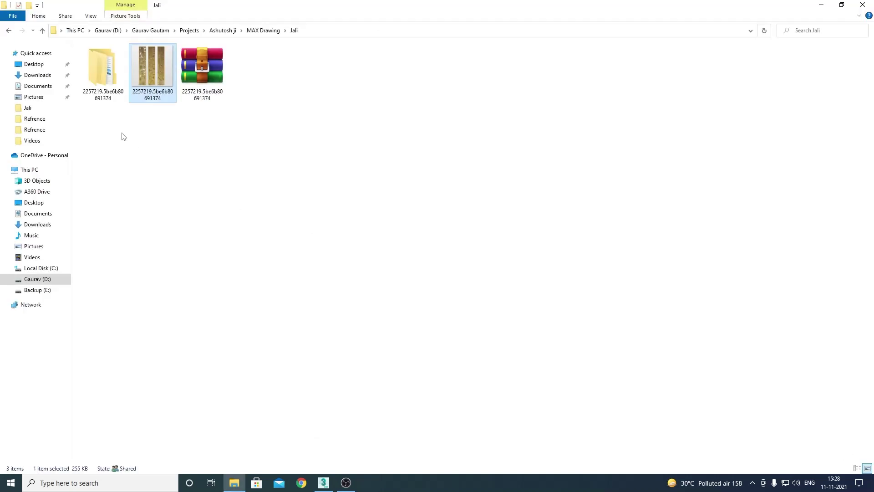
# Open the CNC Model folder holding CNC 2011 and CNC 2014 scenes, then return to 3ds Max
pyautogui.doubleClick(106, 93)
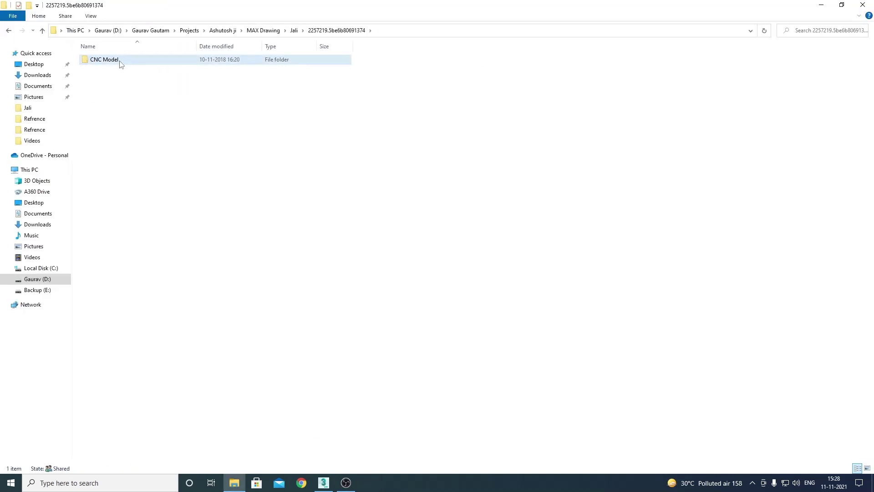
pyautogui.doubleClick(116, 60)
pyautogui.click(115, 72)
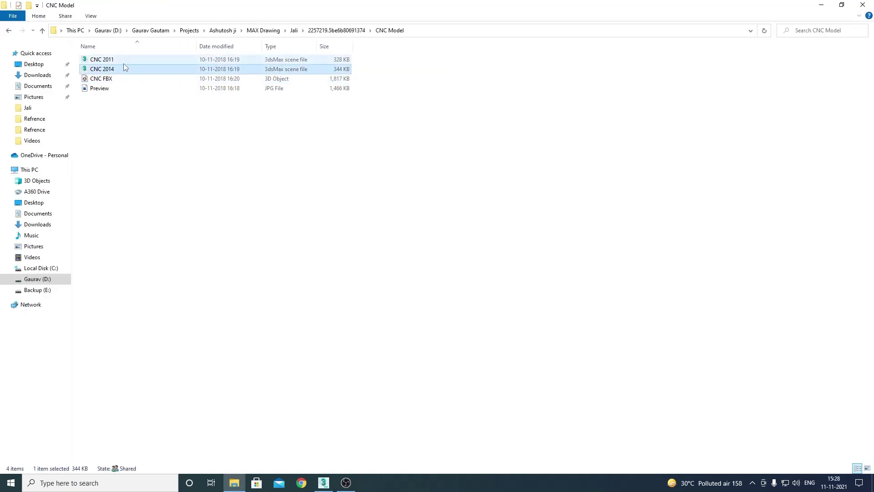
pyautogui.click(121, 61)
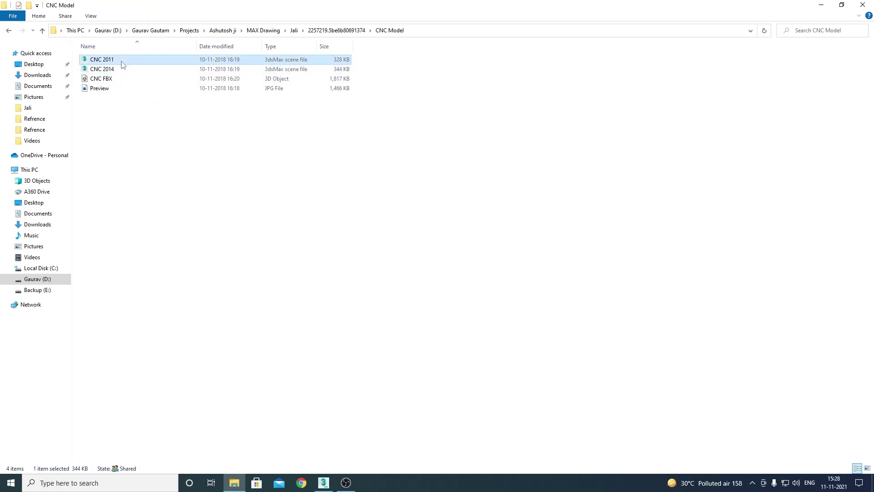
pyautogui.click(443, 34)
pyautogui.click(460, 188)
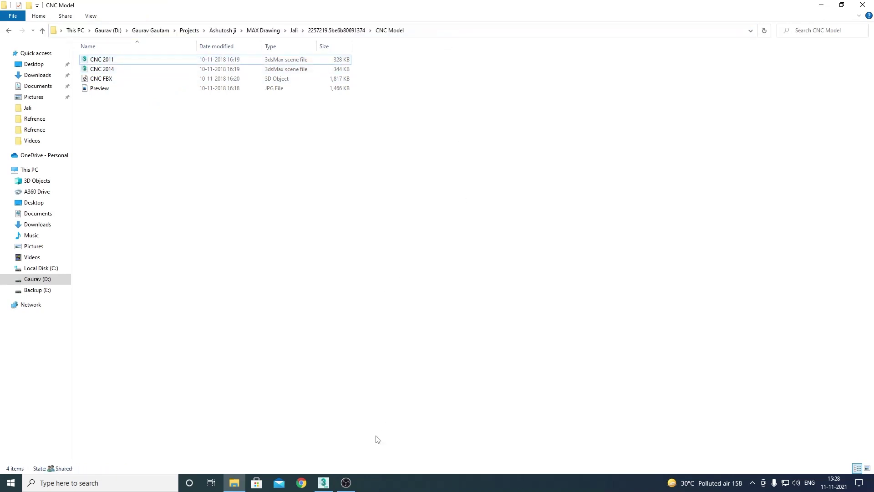
pyautogui.click(319, 484)
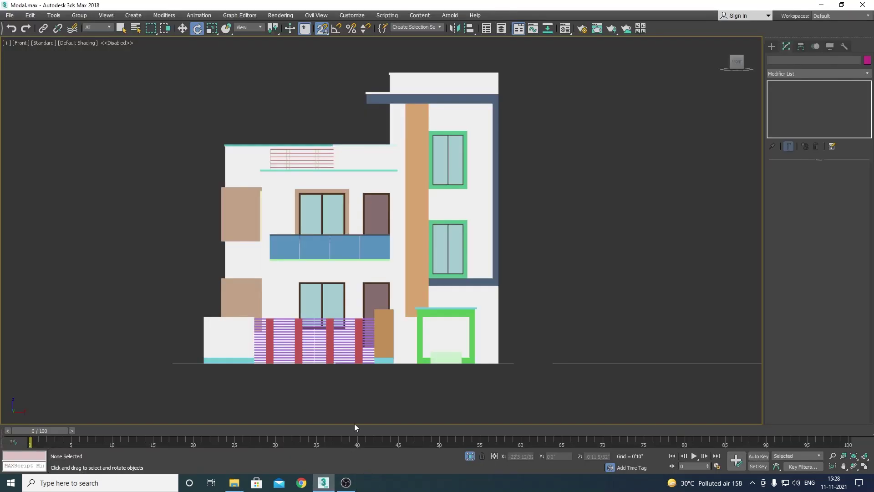
# Merge all objects from CNC 2014.max into the Modal.max house scene
pyautogui.click(10, 16)
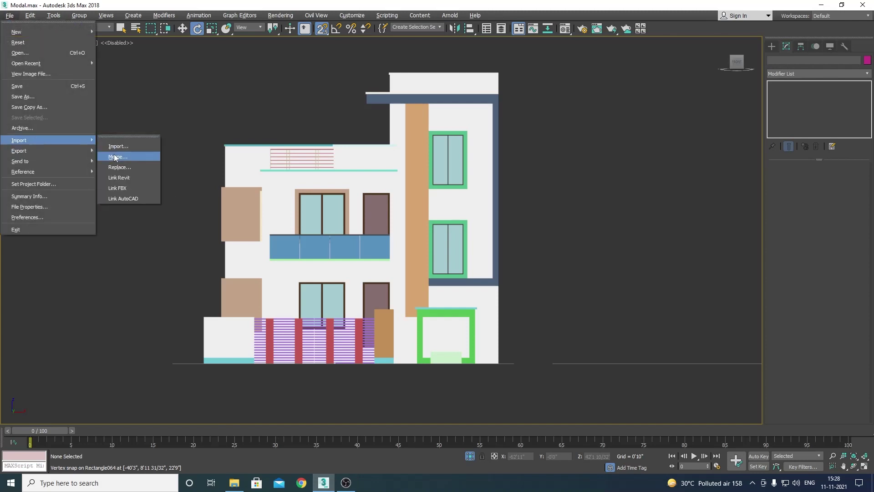
pyautogui.click(114, 158)
pyautogui.doubleClick(157, 134)
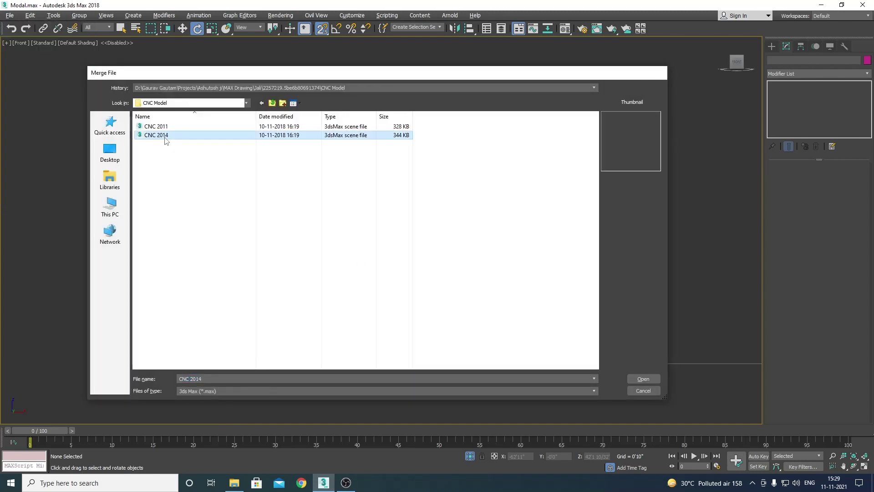
pyautogui.click(492, 314)
pyautogui.click(361, 299)
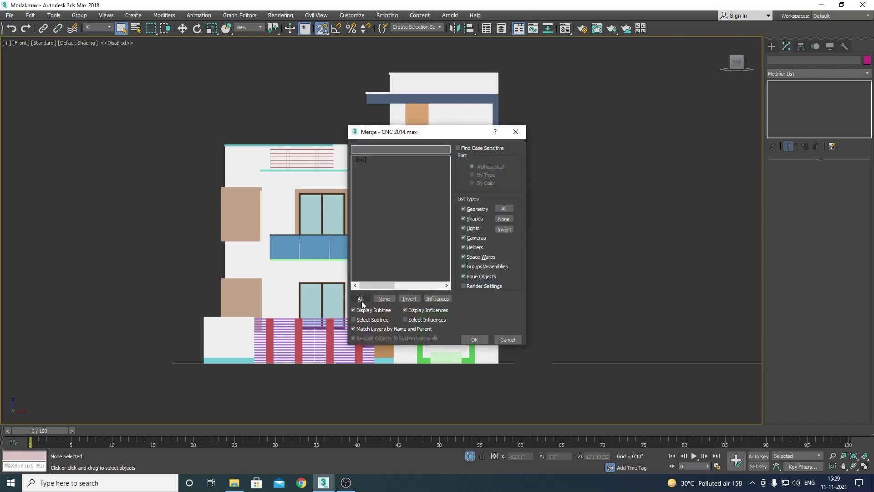
pyautogui.click(472, 341)
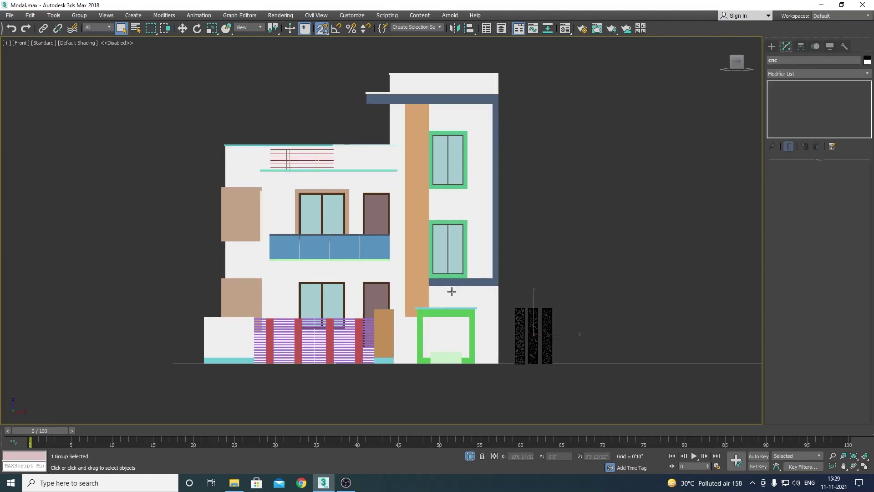
# Move the jali grille group beside the house and ungroup it
pyautogui.scroll(-3, 534, 334)
pyautogui.scroll(6, 534, 335)
pyautogui.press('w')
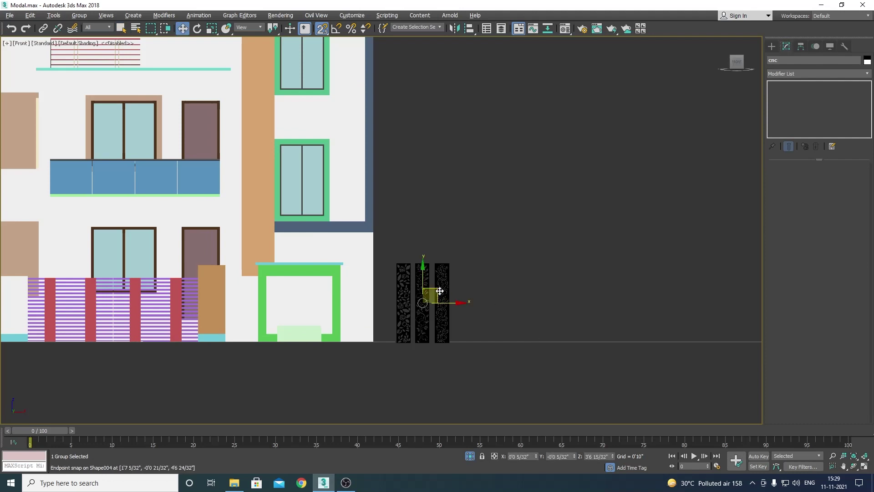
pyautogui.moveTo(438, 293); pyautogui.dragTo(551, 191)
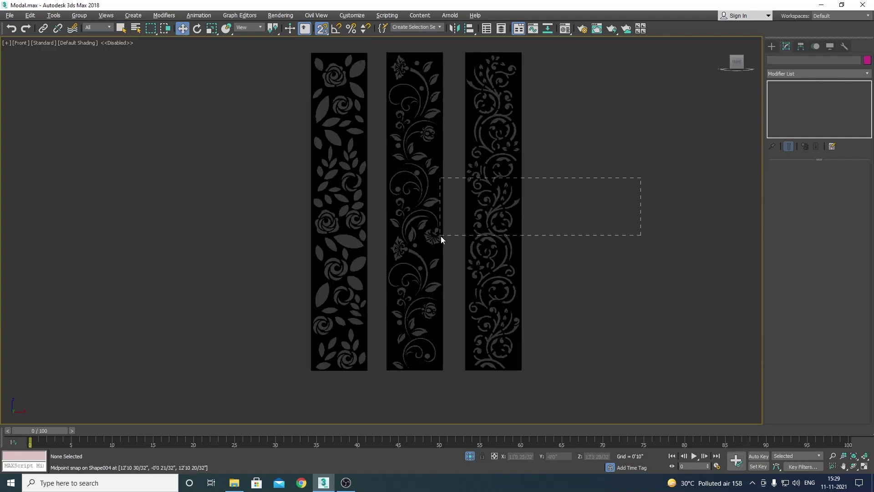
pyautogui.moveTo(641, 178); pyautogui.dragTo(441, 236)
pyautogui.click(75, 21)
pyautogui.click(89, 39)
# Delete the right and left jali panels, keeping only the middle floral panel
pyautogui.click(220, 235)
pyautogui.scroll(-2, 220, 236)
pyautogui.click(394, 215)
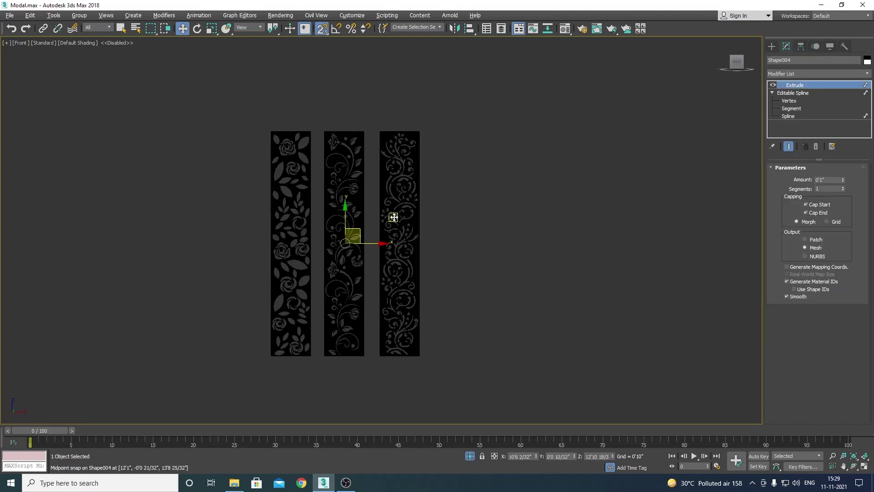
pyautogui.press('Delete')
pyautogui.click(296, 238)
pyautogui.press('Delete')
pyautogui.scroll(-5, 454, 294)
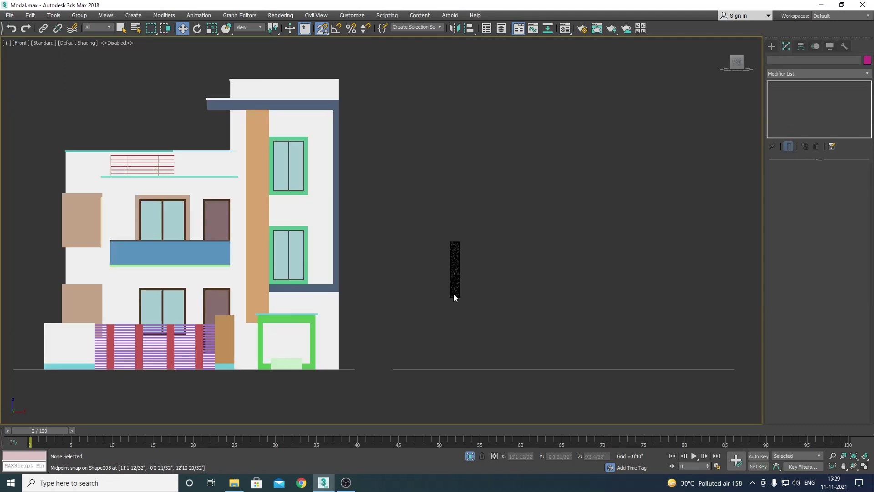
pyautogui.scroll(3, 453, 294)
pyautogui.moveTo(447, 294); pyautogui.dragTo(424, 310)
pyautogui.click(510, 294)
# Apply a white material to the jali panel from the Material Editor
pyautogui.press('m')
pyautogui.scroll(4, 487, 266)
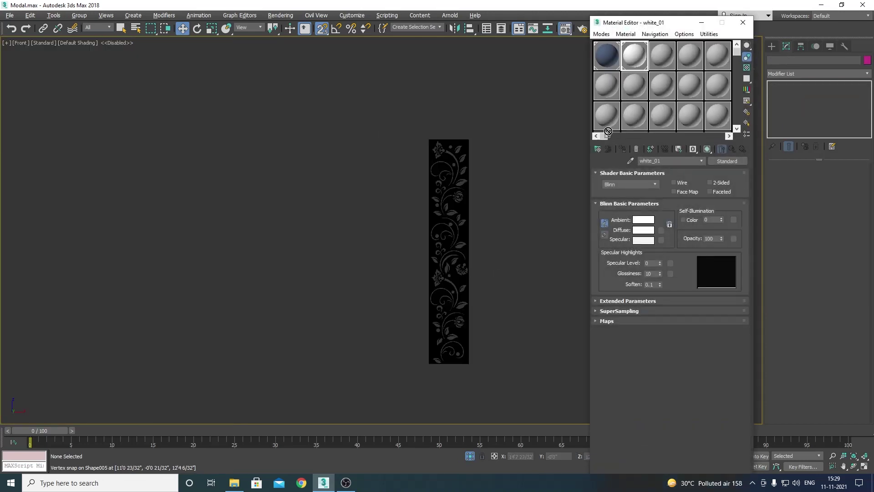
pyautogui.moveTo(454, 167); pyautogui.dragTo(455, 169)
pyautogui.click(743, 23)
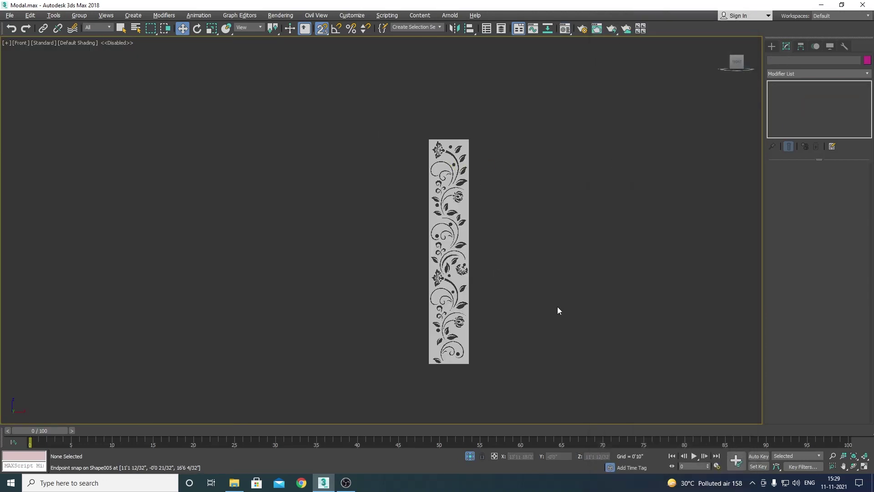
pyautogui.scroll(5, 442, 201)
pyautogui.scroll(-4, 510, 237)
# Create a new material with a yellow diffuse colour and apply it to Shape005
pyautogui.press('m')
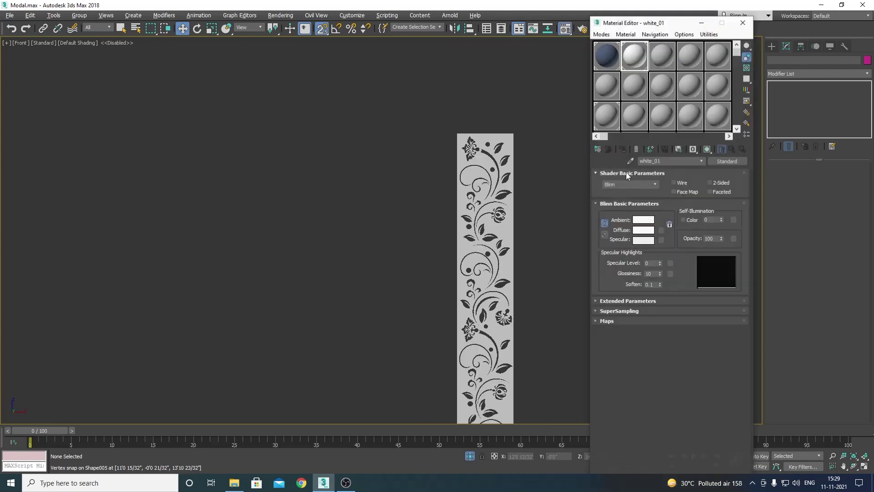
pyautogui.click(634, 117)
pyautogui.click(644, 232)
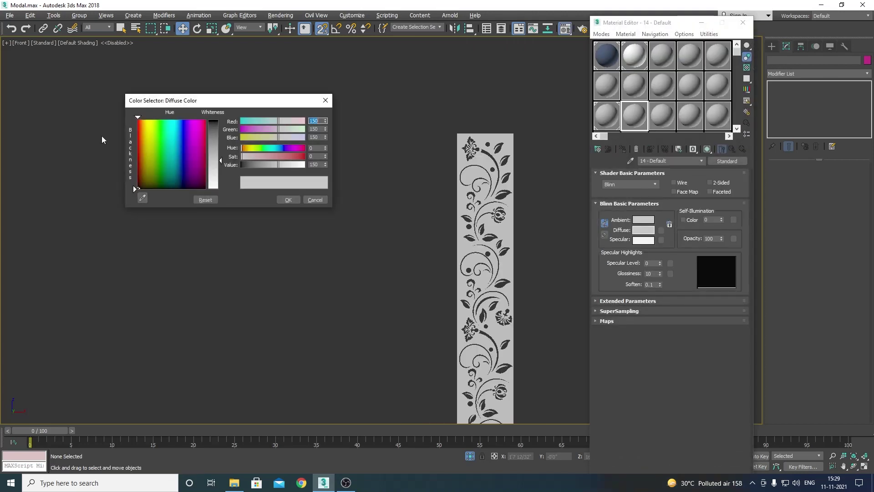
pyautogui.click(141, 137)
pyautogui.moveTo(221, 160); pyautogui.dragTo(221, 135)
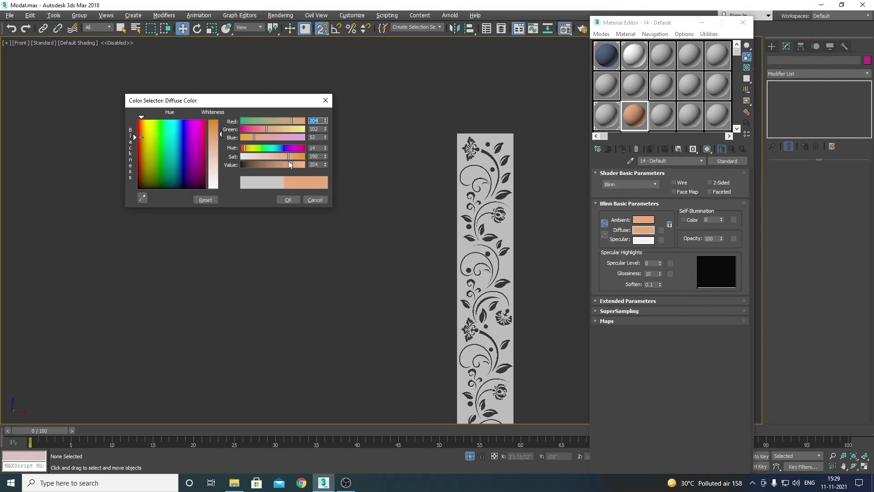
pyautogui.moveTo(291, 159); pyautogui.dragTo(275, 160)
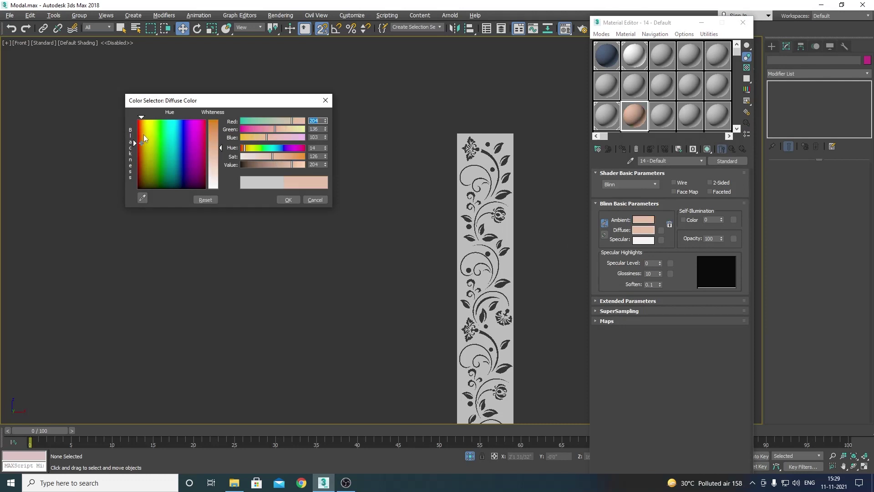
pyautogui.moveTo(144, 138); pyautogui.dragTo(146, 135)
pyautogui.moveTo(220, 148); pyautogui.dragTo(221, 120)
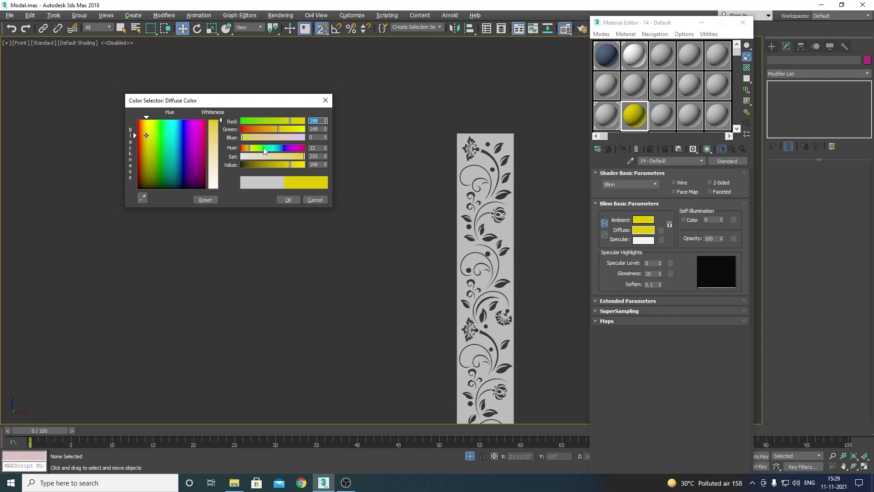
pyautogui.moveTo(292, 167); pyautogui.dragTo(286, 166)
pyautogui.click(288, 200)
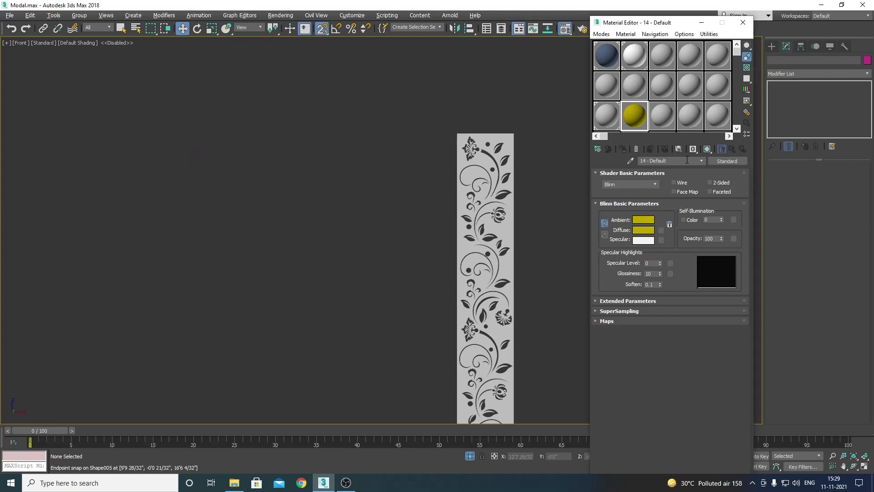
pyautogui.moveTo(635, 116); pyautogui.dragTo(492, 177)
# Lower the diffuse saturation to 174 for a muted tan gold (RGB 130, 108, 41)
pyautogui.scroll(-2, 543, 222)
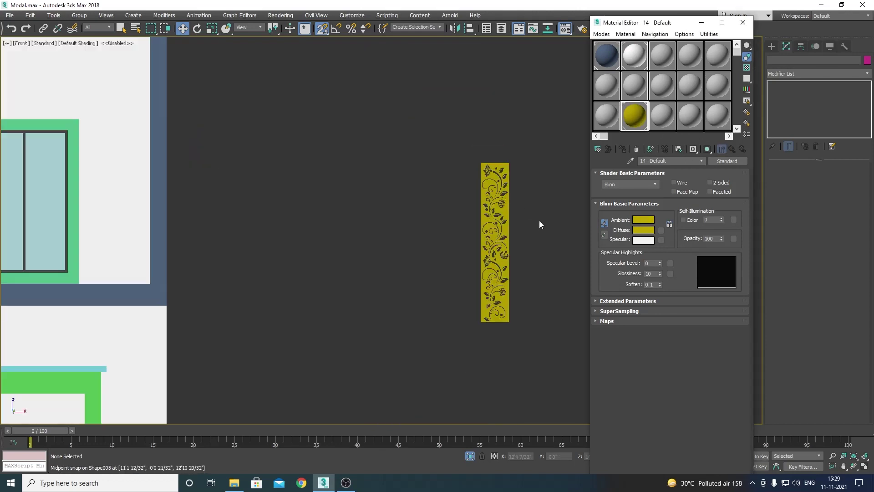
pyautogui.click(641, 230)
pyautogui.moveTo(278, 156); pyautogui.dragTo(283, 158)
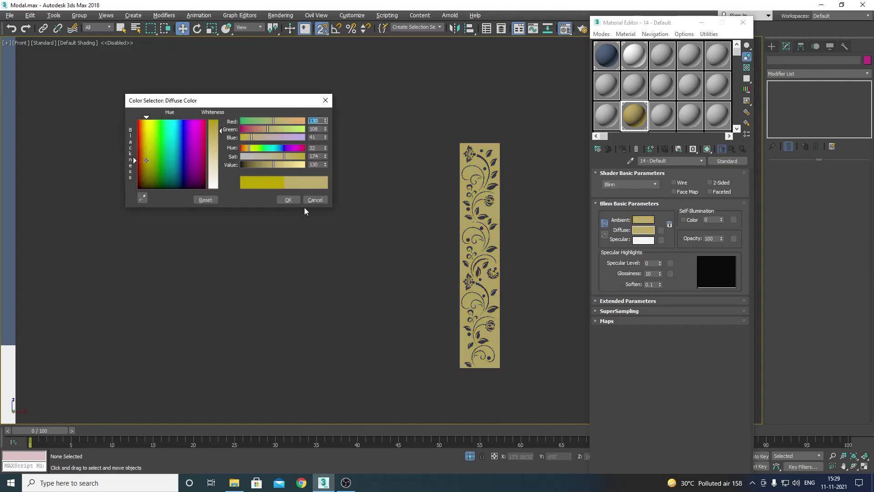
pyautogui.click(288, 200)
pyautogui.scroll(-3, 326, 228)
pyautogui.moveTo(536, 176); pyautogui.dragTo(401, 245)
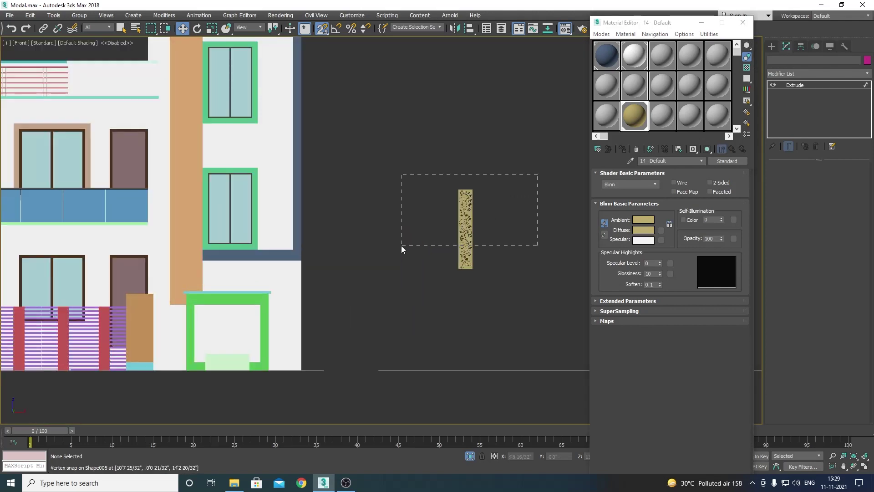
# Orbit the view and select the dark window frames, trims and top band
pyautogui.hotkey('ctrl', 'r')
pyautogui.moveTo(429, 208); pyautogui.dragTo(412, 249)
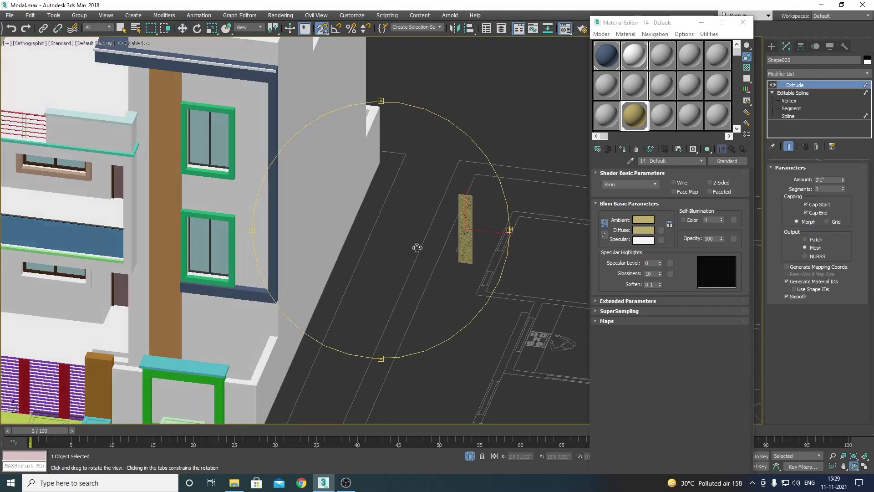
pyautogui.press('w')
pyautogui.scroll(4, 430, 308)
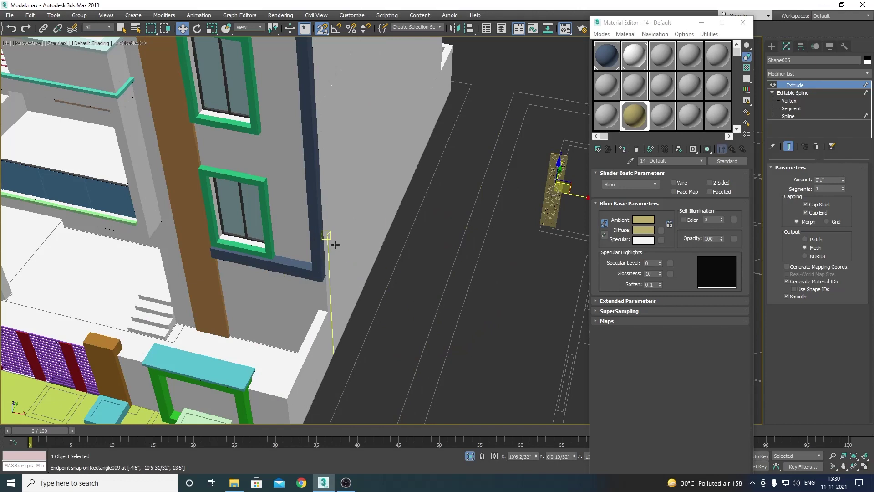
pyautogui.click(316, 232)
pyautogui.press('F4')
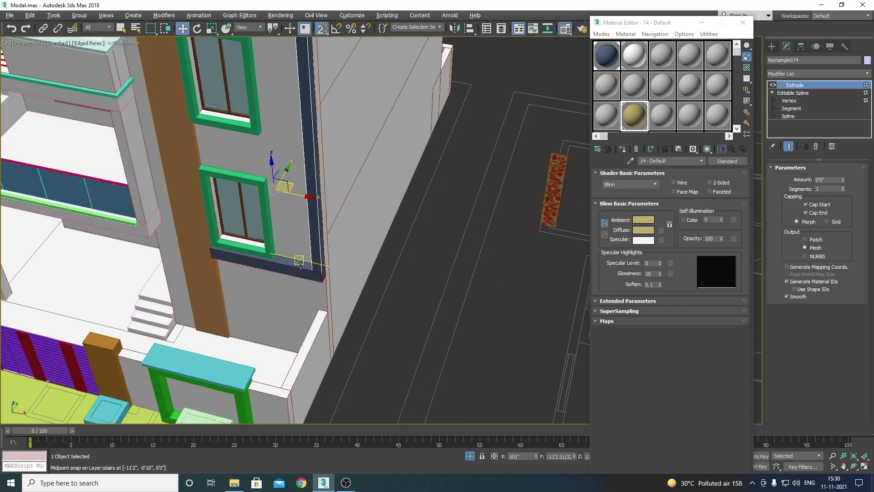
pyautogui.keyDown('ctrl'); pyautogui.click(303, 265); pyautogui.keyUp('ctrl')
pyautogui.scroll(-5, 292, 187)
pyautogui.scroll(7, 291, 187)
pyautogui.keyDown('ctrl'); pyautogui.click(292, 188); pyautogui.keyUp('ctrl')
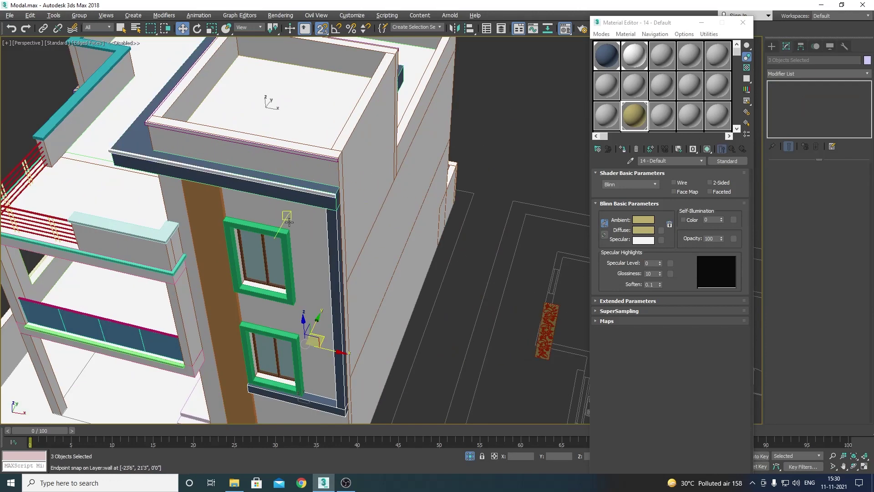
pyautogui.keyDown('ctrl'); pyautogui.click(291, 255); pyautogui.keyUp('ctrl')
# Add the floral jali panel to the selection and isolate it with the frames
pyautogui.scroll(-5, 330, 292)
pyautogui.scroll(5, 330, 292)
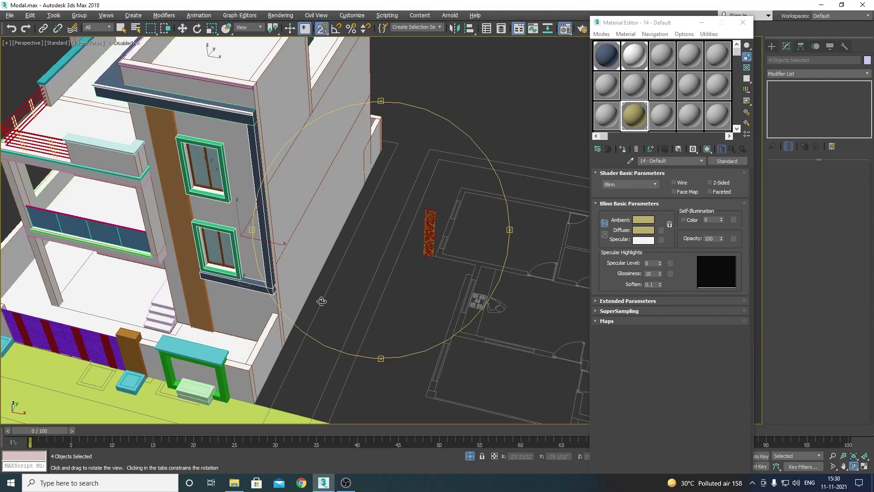
pyautogui.keyDown('alt'); pyautogui.moveTo(348, 267); pyautogui.dragTo(407, 267, button='middle'); pyautogui.keyUp('alt')
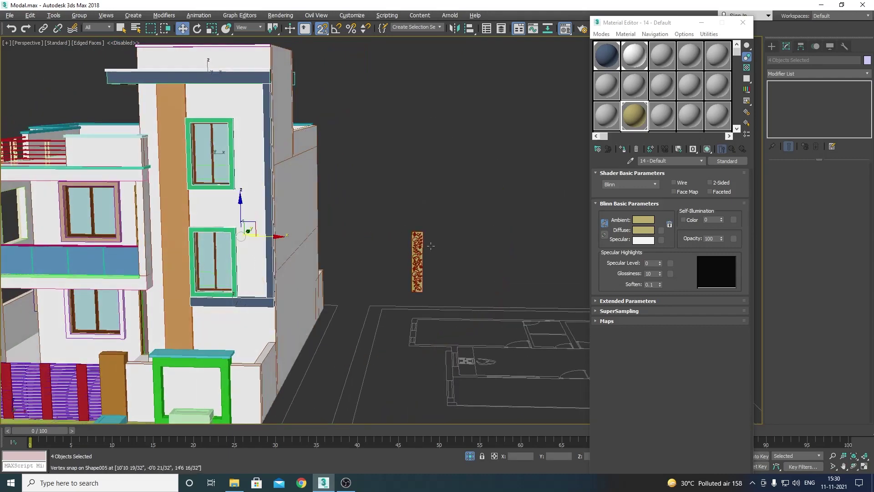
pyautogui.keyDown('ctrl'); pyautogui.click(418, 250); pyautogui.keyUp('ctrl')
pyautogui.hotkey('alt', 'q')
pyautogui.click(528, 280)
# In the Front wireframe view, snap the panel beside the tall wall line next to the windows
pyautogui.press('z')
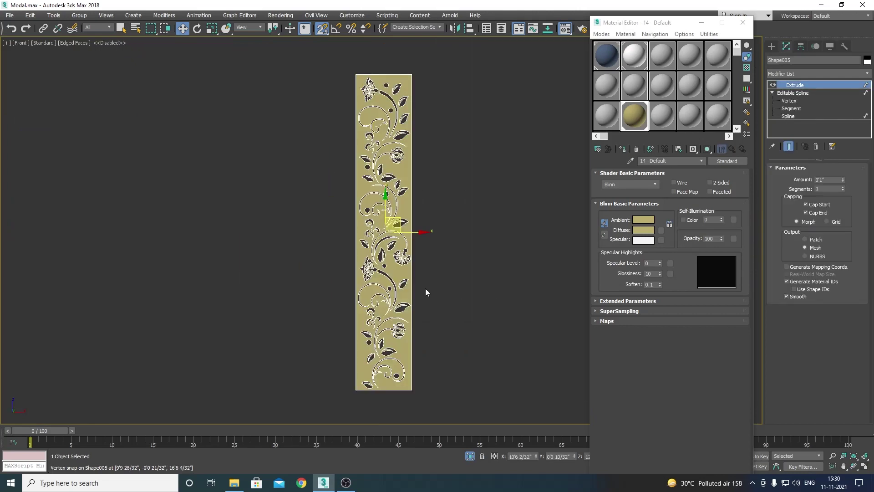
pyautogui.press('f')
pyautogui.moveTo(444, 275); pyautogui.dragTo(151, 269)
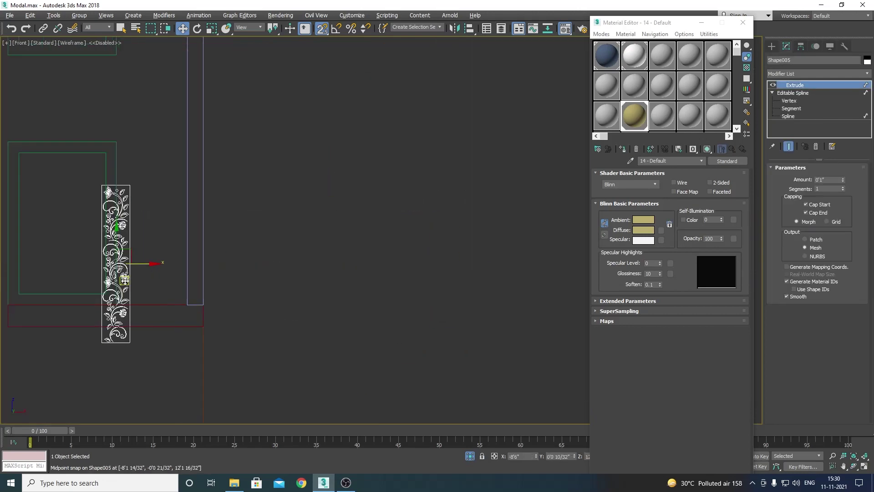
pyautogui.scroll(3, 150, 248)
pyautogui.moveTo(101, 232); pyautogui.dragTo(227, 85)
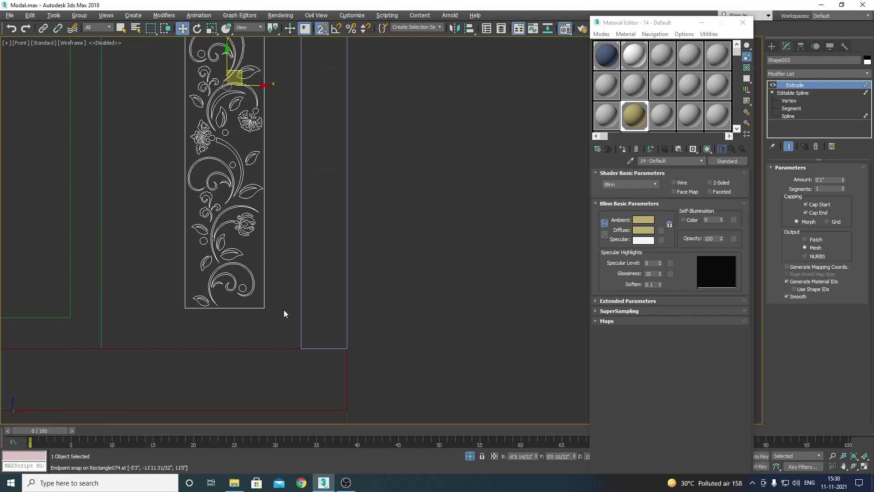
pyautogui.moveTo(263, 313); pyautogui.dragTo(299, 346)
pyautogui.scroll(-3, 341, 337)
pyautogui.moveTo(384, 326)
pyautogui.mouseDown(button='middle')
pyautogui.moveTo(420, 323)
pyautogui.moveTo(404, 334)
pyautogui.mouseUp(button='middle')
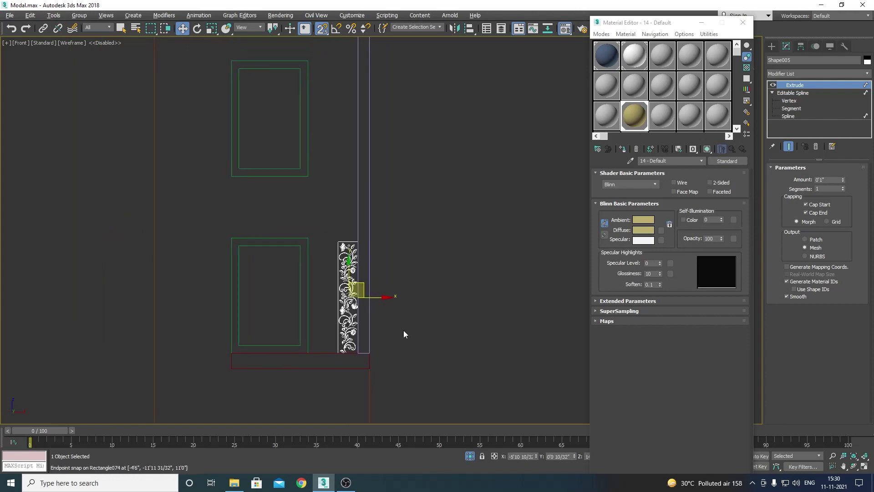
# Add an FFD 2x2x2 modifier to the panel and edit its control points
pyautogui.click(789, 74)
pyautogui.press('f')
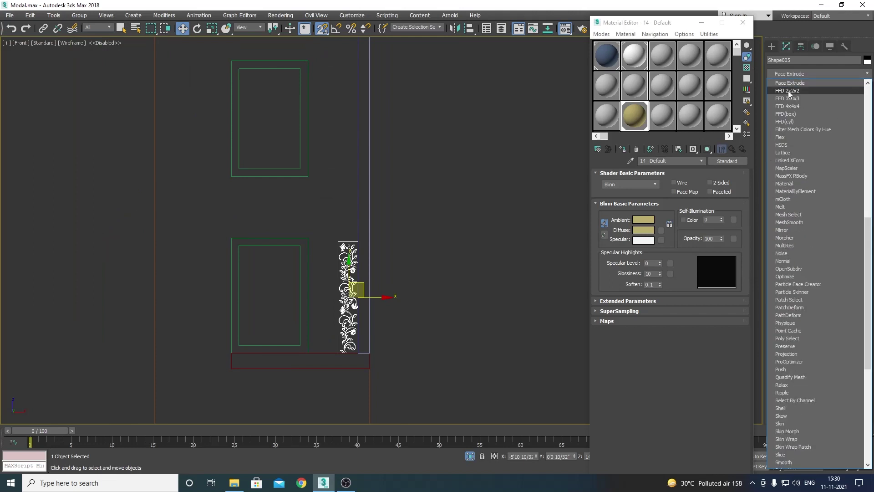
pyautogui.click(790, 91)
pyautogui.click(781, 85)
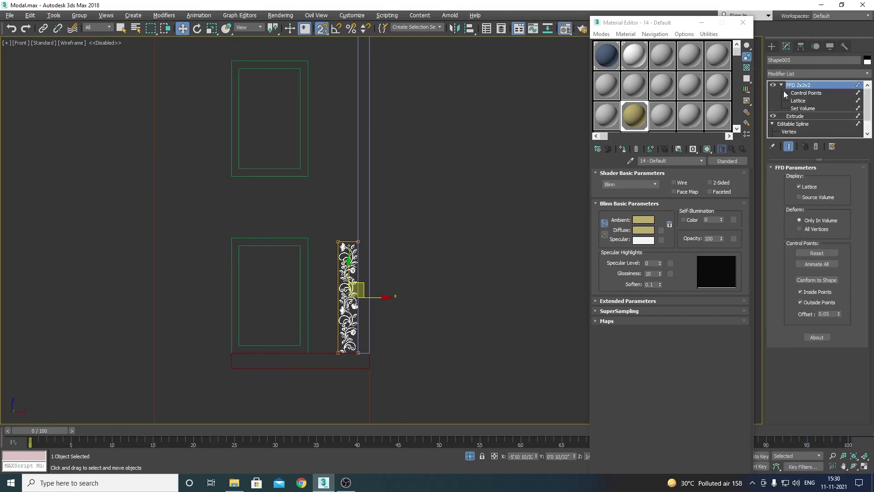
pyautogui.click(805, 92)
# Stretch the top control points up to the door top and the left ones to the window frames
pyautogui.moveTo(235, 210); pyautogui.dragTo(415, 289)
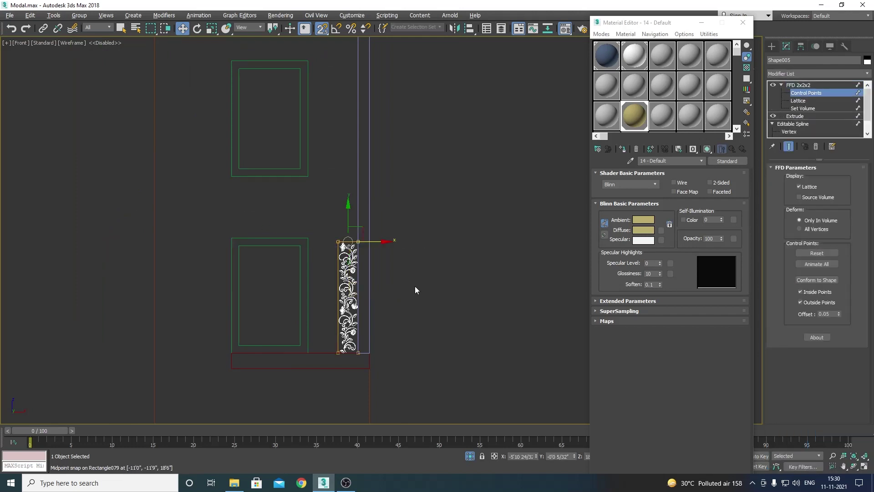
pyautogui.scroll(-4, 385, 273)
pyautogui.moveTo(379, 246); pyautogui.dragTo(376, 157)
pyautogui.scroll(4, 380, 173)
pyautogui.scroll(-2, 382, 205)
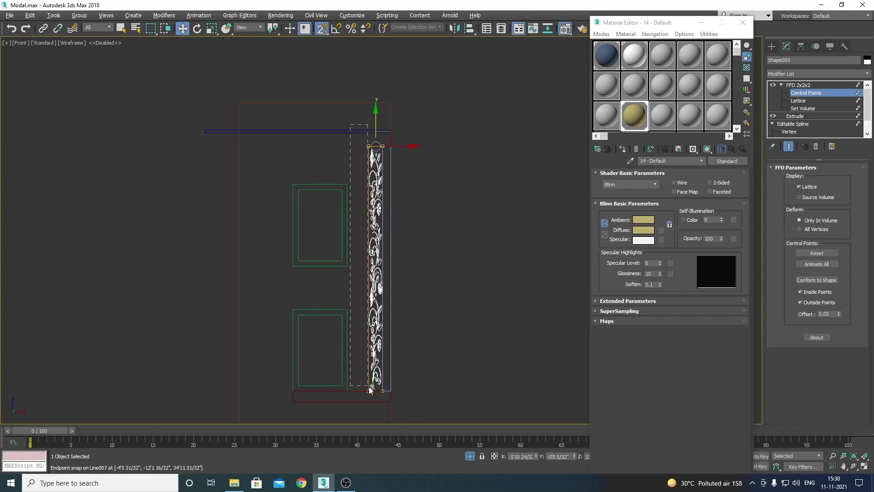
pyautogui.moveTo(372, 399); pyautogui.dragTo(373, 400)
pyautogui.moveTo(370, 269); pyautogui.dragTo(347, 268)
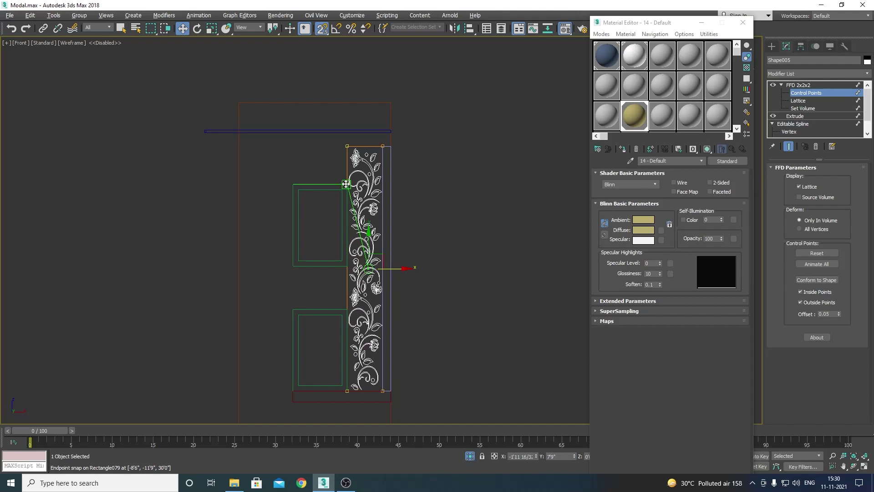
pyautogui.click(817, 87)
pyautogui.click(480, 214)
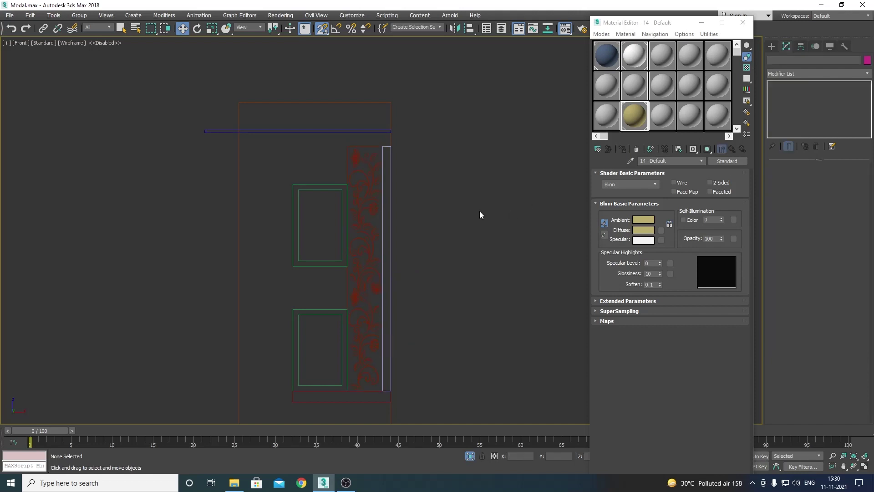
# In the top view, snap the ornament panel down and up onto the wall line
pyautogui.press('F3')
pyautogui.scroll(4, 353, 209)
pyautogui.scroll(-8, 362, 197)
pyautogui.press('t')
pyautogui.scroll(-8, 362, 197)
pyautogui.scroll(4, 408, 203)
pyautogui.moveTo(415, 164); pyautogui.dragTo(383, 222)
pyautogui.scroll(2, 382, 223)
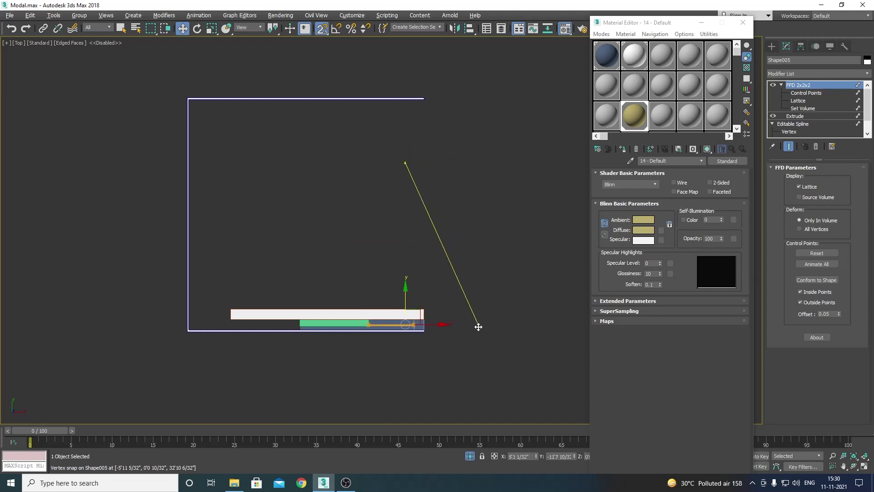
pyautogui.moveTo(408, 153); pyautogui.dragTo(476, 326)
pyautogui.press('F3')
pyautogui.scroll(4, 383, 350)
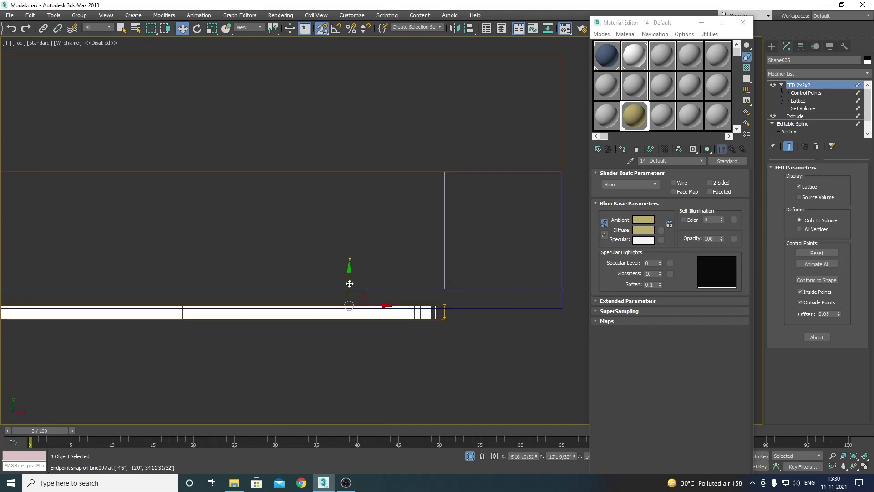
pyautogui.moveTo(350, 283); pyautogui.dragTo(349, 173)
pyautogui.scroll(5, 448, 178)
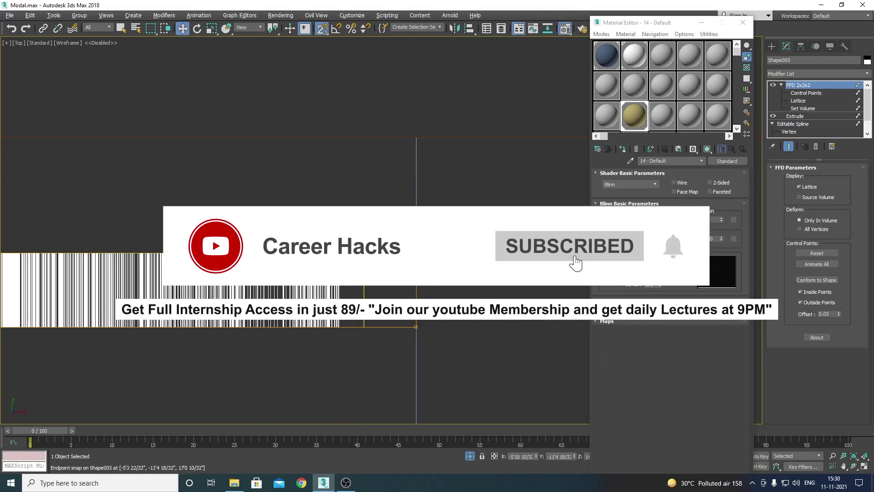
# Orbit the shaded view to check the panel against the wall, then return to top wireframe
pyautogui.press('F3')
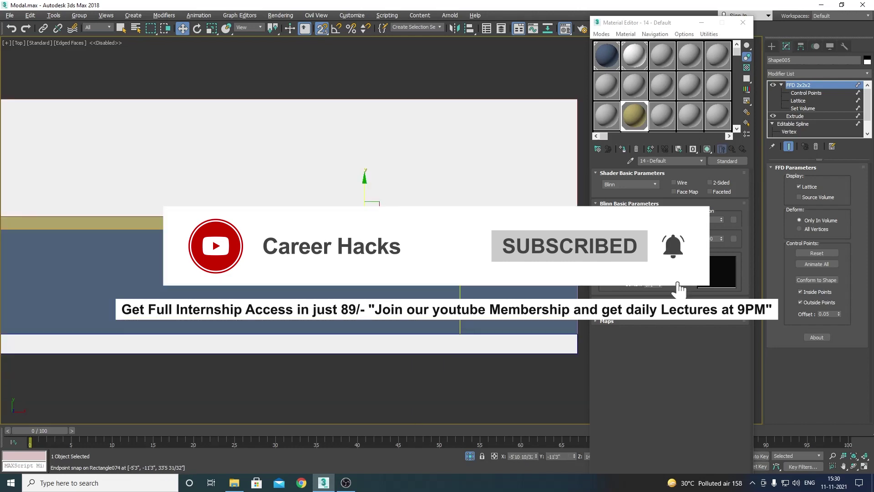
pyautogui.keyDown('alt'); pyautogui.moveTo(392, 274); pyautogui.dragTo(414, 253, button='middle'); pyautogui.keyUp('alt')
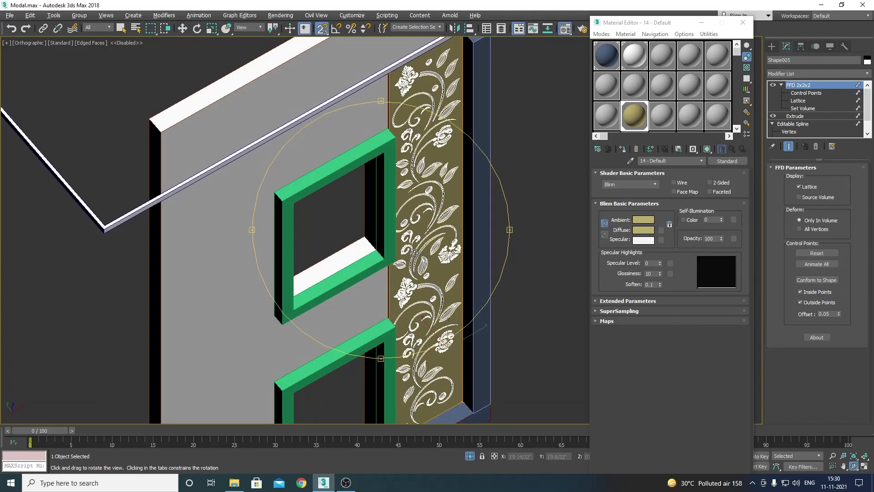
pyautogui.moveTo(415, 253)
pyautogui.keyDown('alt'); pyautogui.mouseDown(button='middle')
pyautogui.moveTo(387, 242)
pyautogui.moveTo(416, 283)
pyautogui.mouseUp(button='middle'); pyautogui.keyUp('alt')
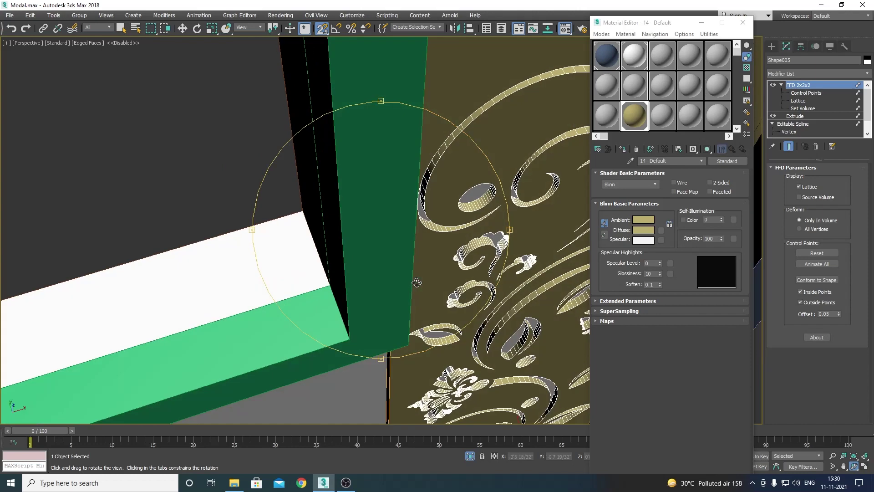
pyautogui.press('t')
pyautogui.press('F3')
pyautogui.scroll(3, 439, 196)
pyautogui.scroll(3, 455, 205)
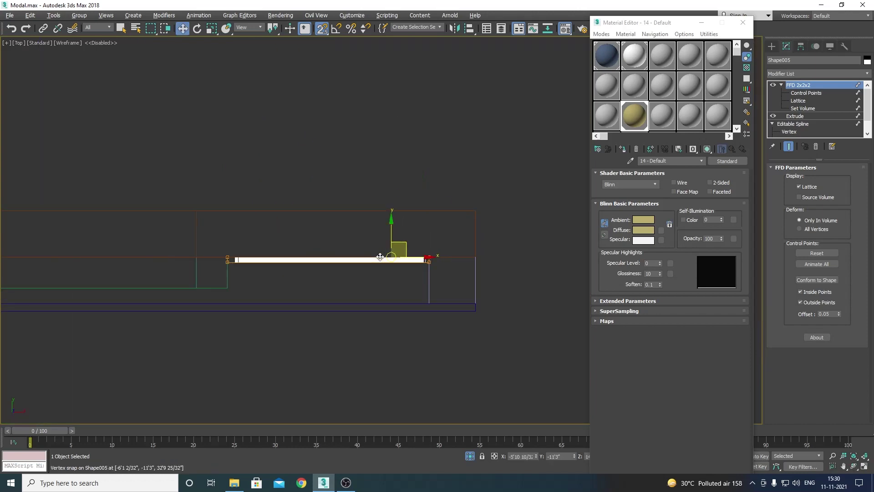
# Snap the plank strip's left end onto the wall corner and raise it 2 inches
pyautogui.press('m')
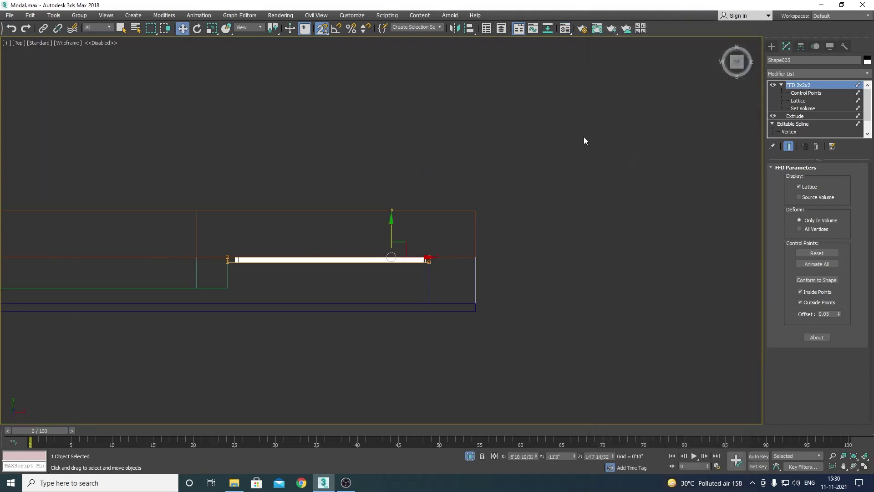
pyautogui.press('F12')
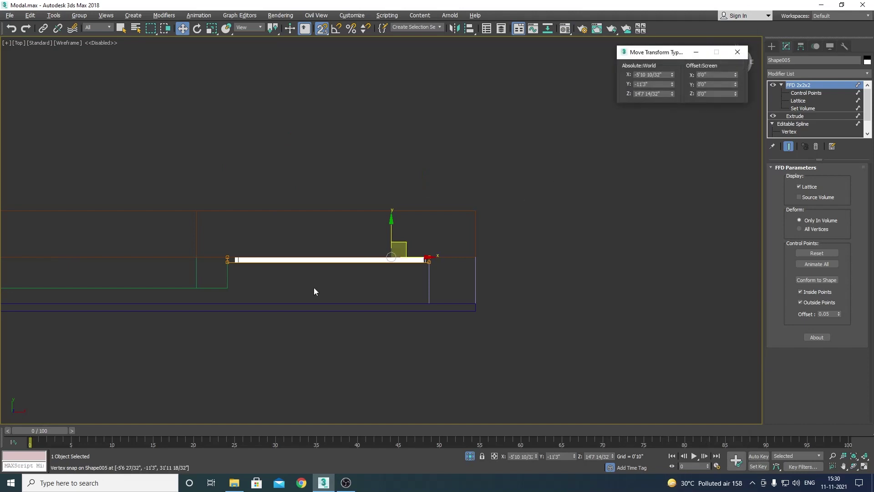
pyautogui.scroll(1, 367, 260)
pyautogui.moveTo(418, 223); pyautogui.dragTo(425, 277)
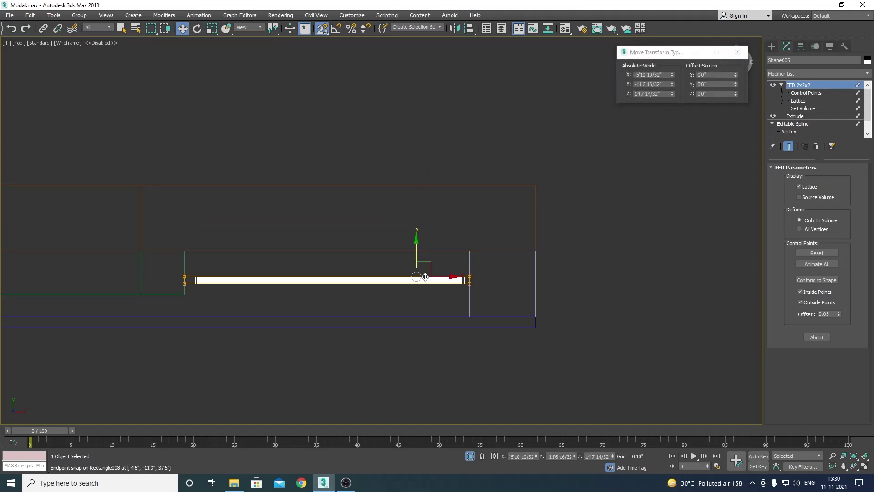
pyautogui.moveTo(184, 284); pyautogui.dragTo(186, 294)
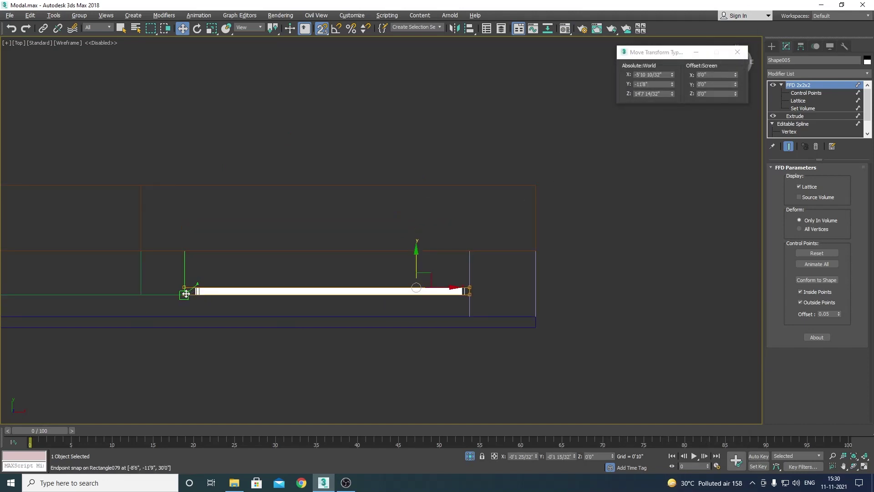
pyautogui.write('2')
pyautogui.press('Return')
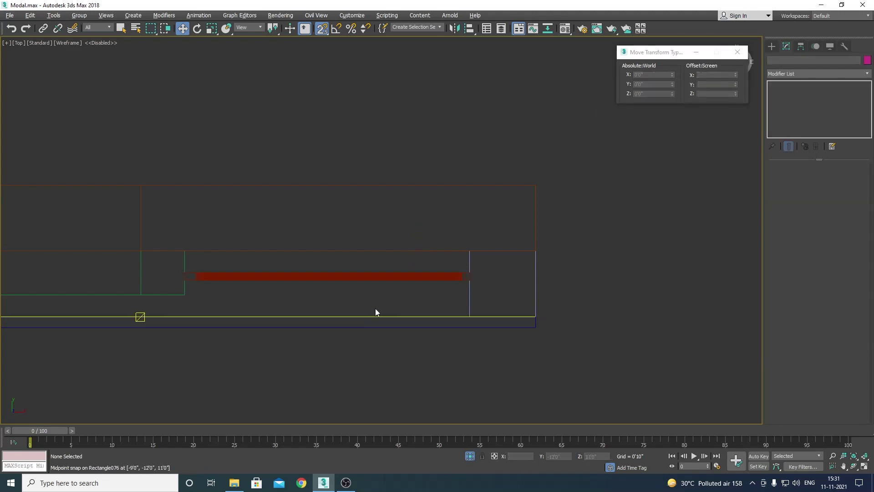
# Switch to the camera view and Unhide All to show the whole house
pyautogui.press('F3')
pyautogui.press('p')
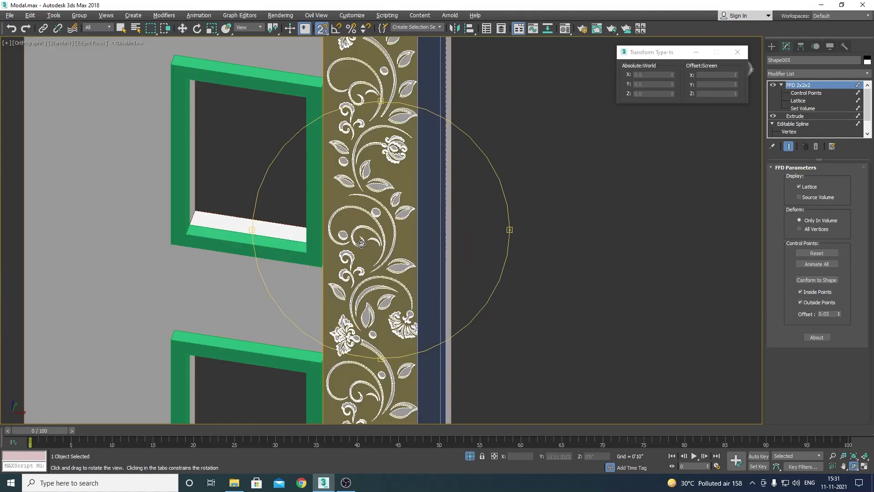
pyautogui.keyDown('alt'); pyautogui.moveTo(396, 276); pyautogui.dragTo(390, 278, button='middle'); pyautogui.keyUp('alt')
pyautogui.scroll(-3, 390, 278)
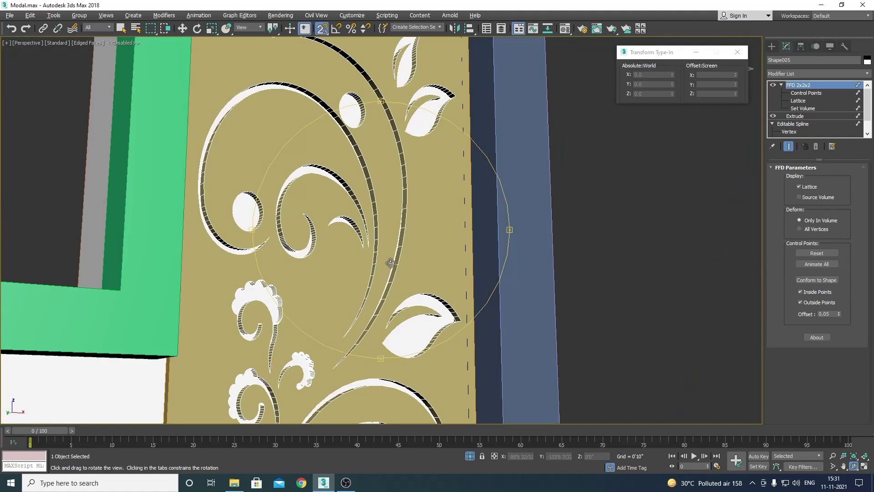
pyautogui.press('c')
pyautogui.press('w')
pyautogui.click(629, 226)
pyautogui.rightClick(627, 205)
pyautogui.click(640, 166)
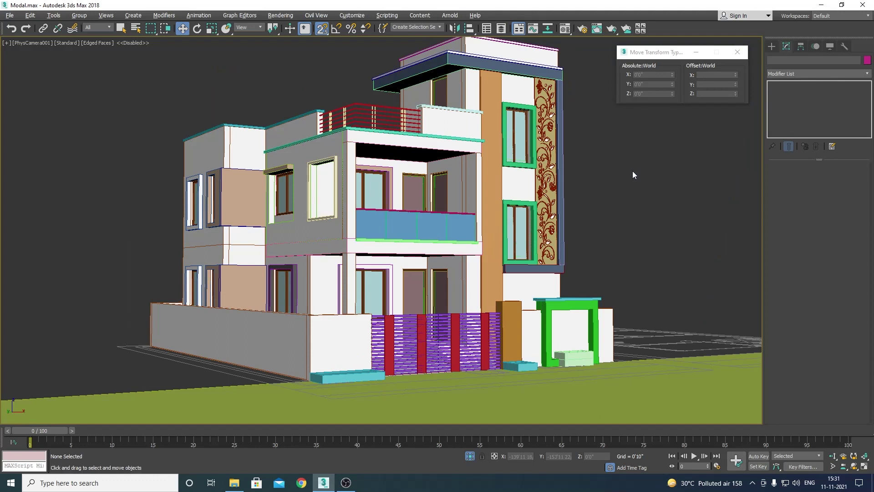
# Isolate the orange wooden pillar with Alt+Q and view it alone from the front
pyautogui.press('F4')
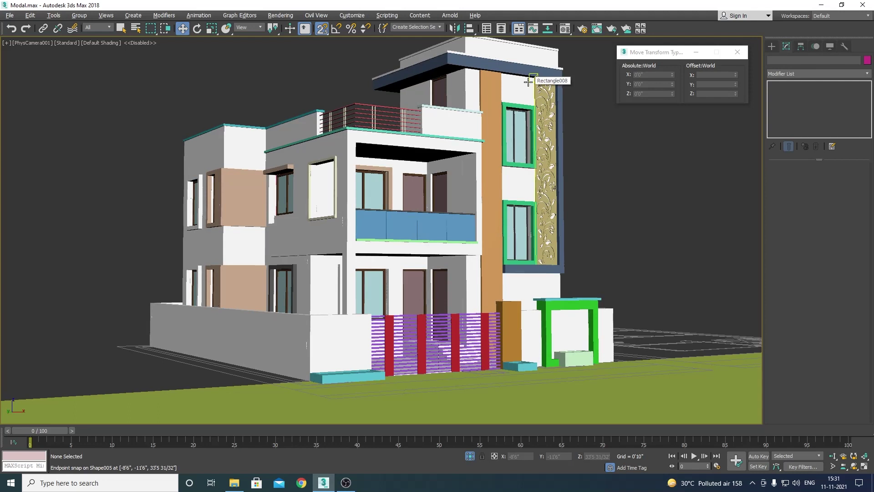
pyautogui.click(487, 95)
pyautogui.hotkey('alt', 'q')
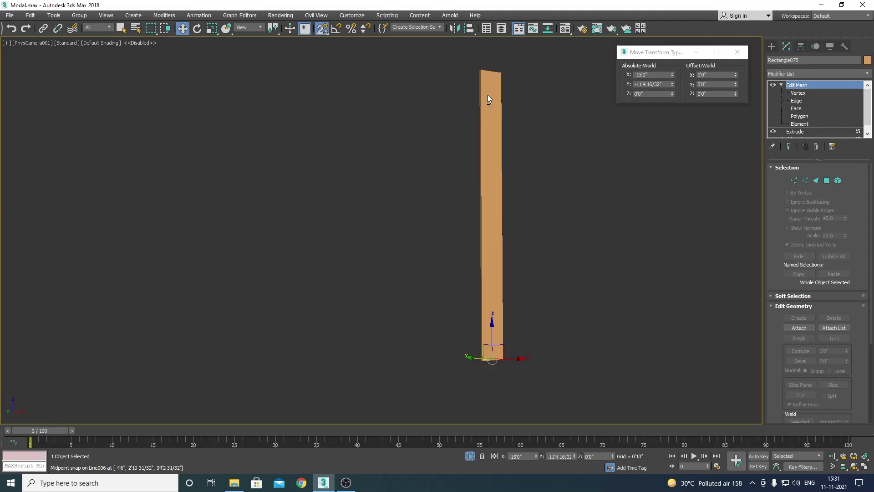
pyautogui.press('f')
pyautogui.moveTo(543, 111); pyautogui.dragTo(315, 175)
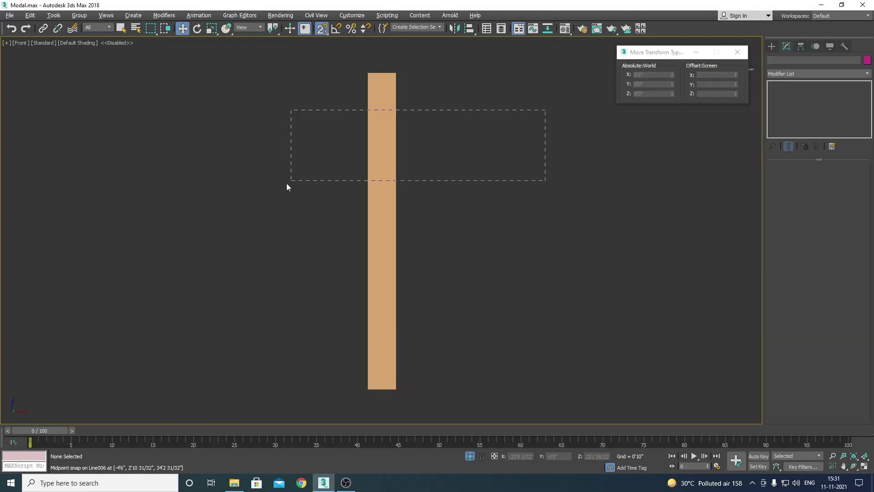
pyautogui.click(296, 245)
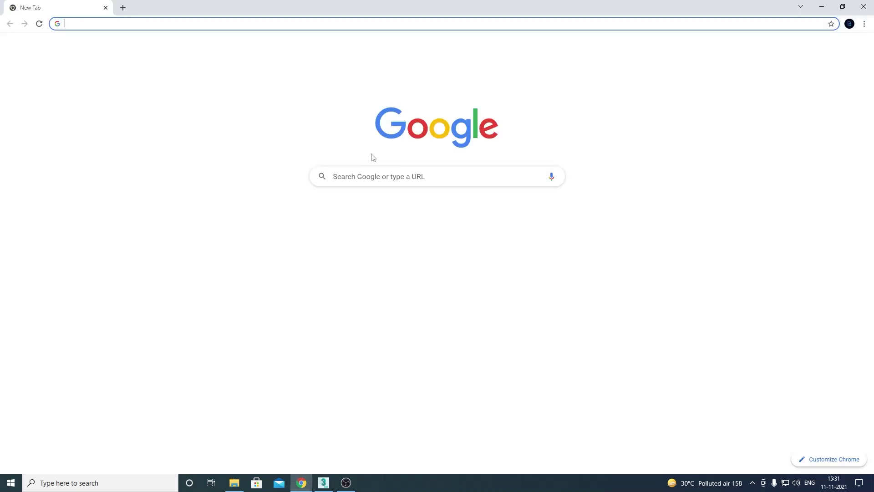
# Search Google Images for 'wooden plank texture', filtered to large sizes
pyautogui.click(369, 177)
pyautogui.write('wooden planks')
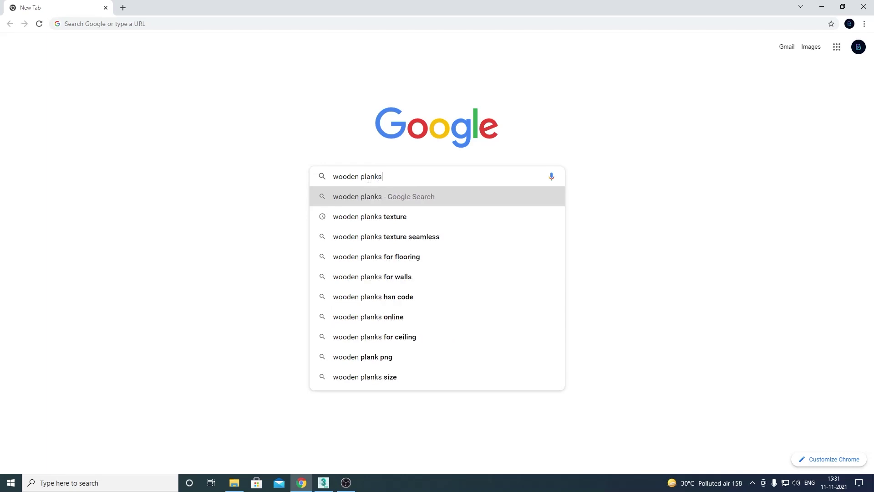
pyautogui.press('Return')
pyautogui.click(180, 53)
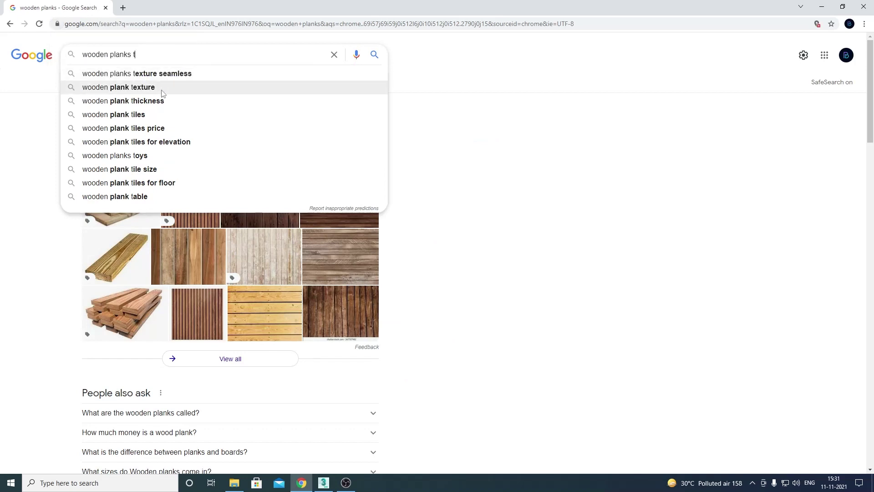
pyautogui.click(164, 87)
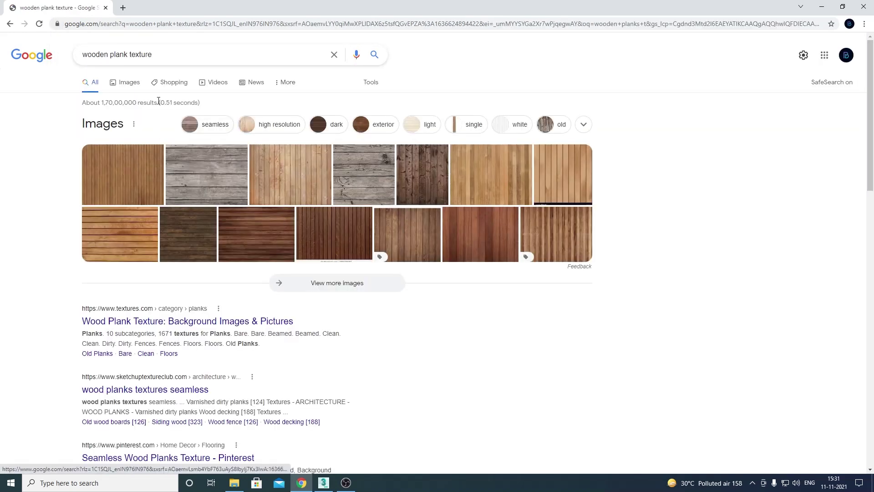
pyautogui.click(124, 82)
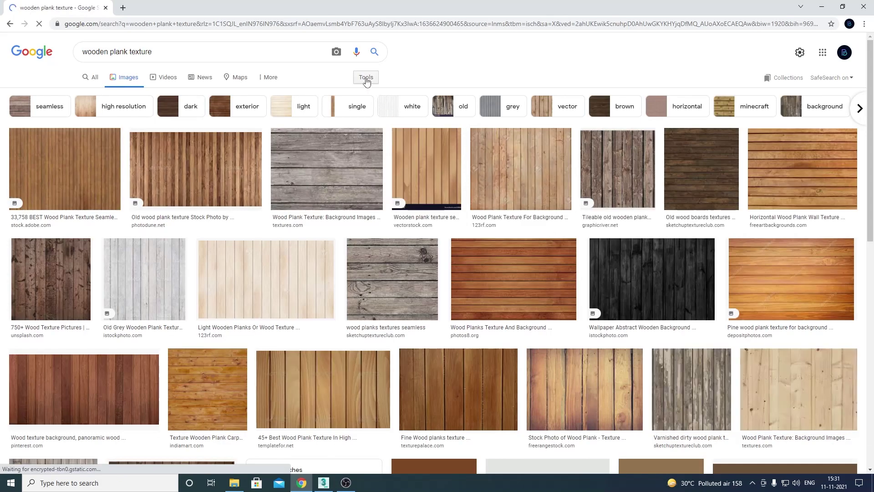
pyautogui.click(364, 77)
pyautogui.click(89, 97)
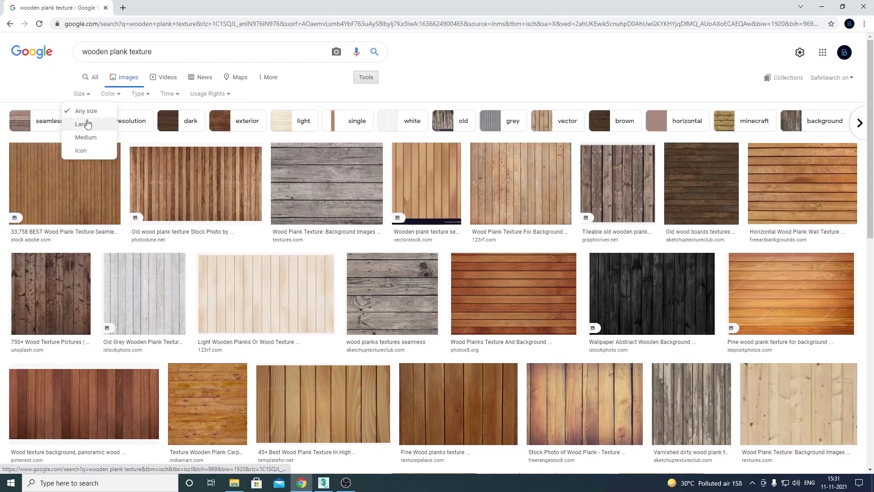
pyautogui.click(88, 124)
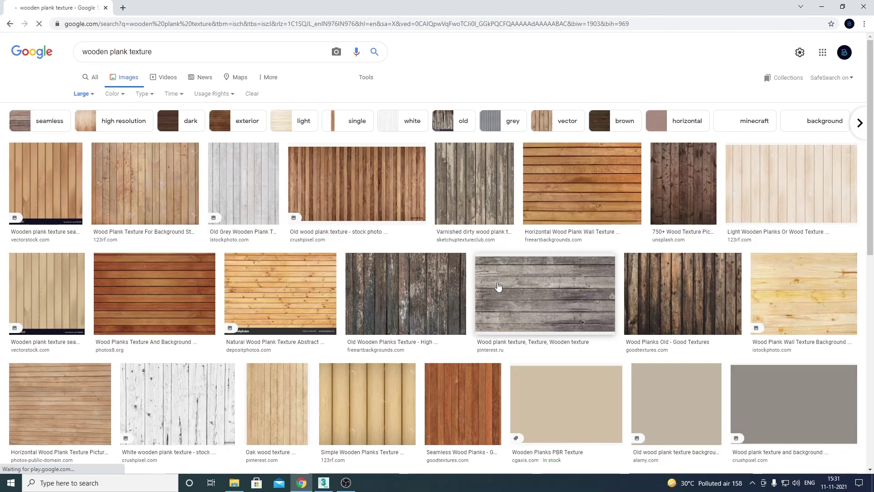
# Save the Wood Planks Texture And Background image to the Desktop as download
pyautogui.click(121, 291)
pyautogui.rightClick(637, 158)
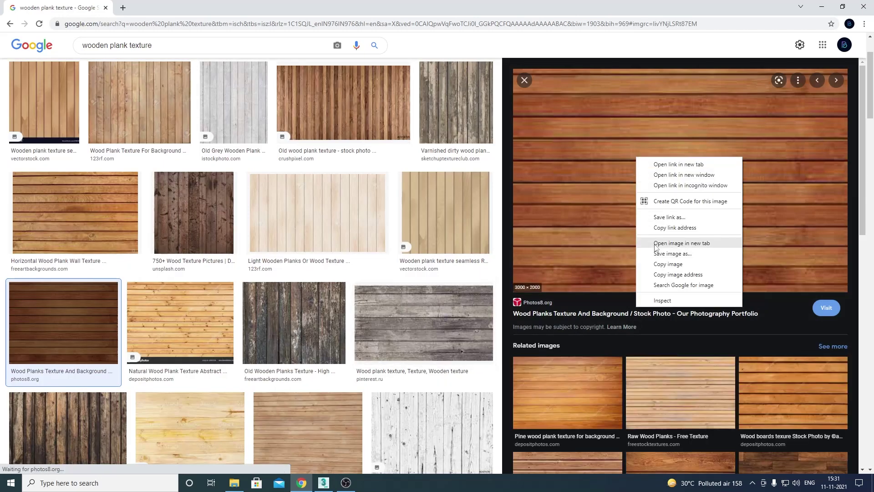
pyautogui.click(652, 253)
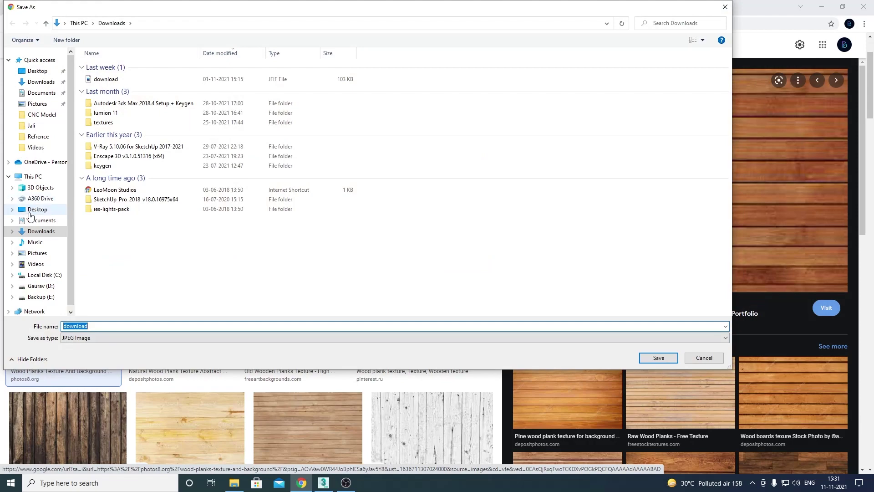
pyautogui.click(38, 209)
pyautogui.click(658, 357)
pyautogui.scroll(-4, 421, 250)
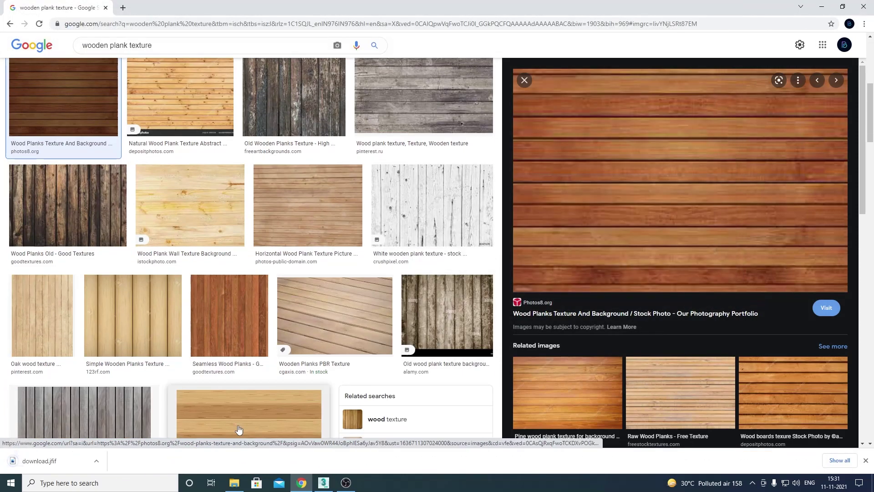
pyautogui.click(96, 461)
# Show the downloaded file in its Desktop folder and preview the image
pyautogui.click(110, 431)
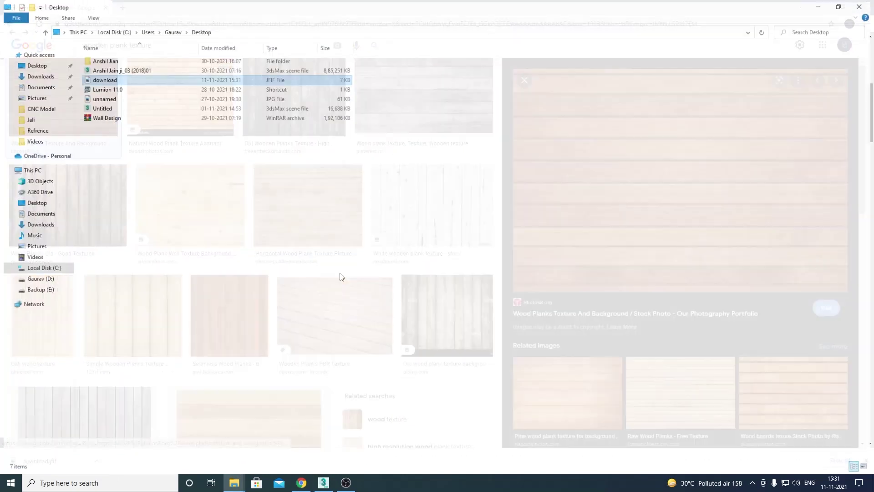
pyautogui.rightClick(128, 78)
pyautogui.press('Escape')
pyautogui.press('Up')
pyautogui.doubleClick(122, 79)
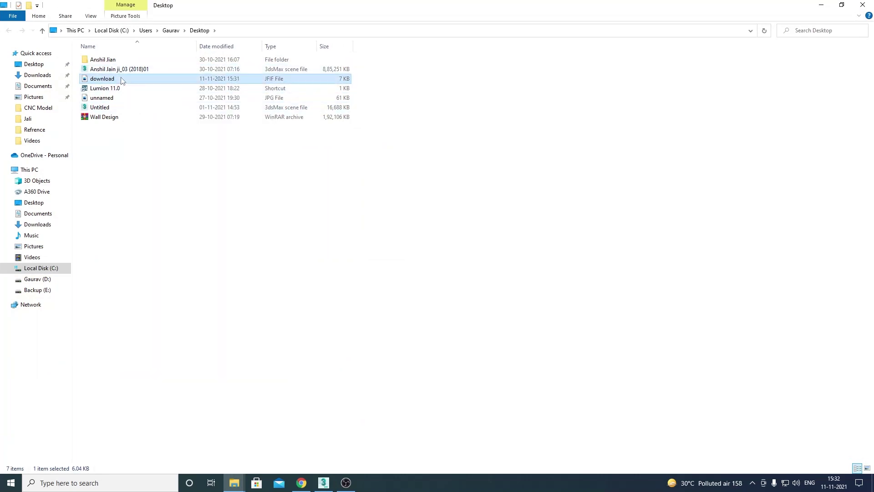
pyautogui.click(863, 5)
# Cut download.jfif and paste it into the client's project folder under D: Projects
pyautogui.rightClick(124, 78)
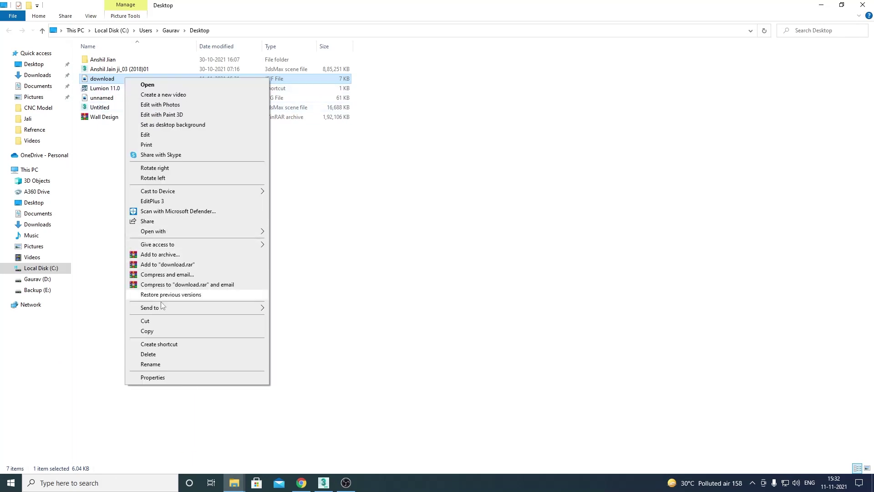
pyautogui.click(150, 321)
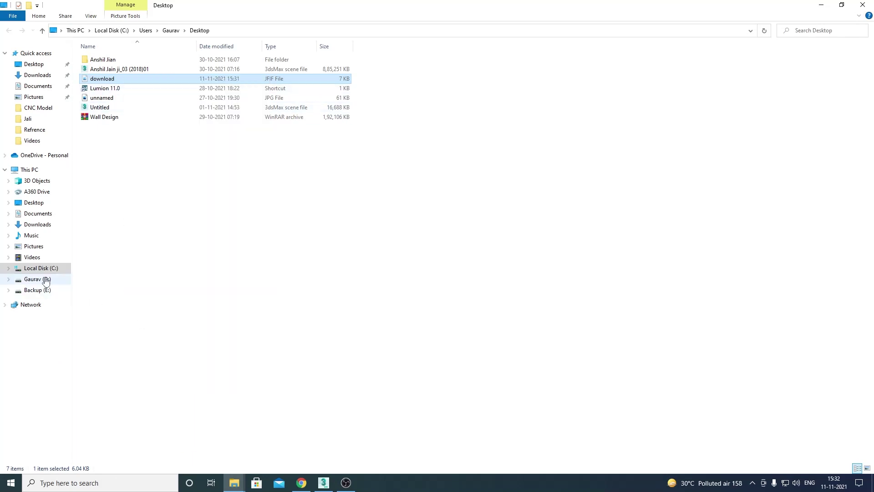
pyautogui.click(38, 278)
pyautogui.doubleClick(102, 75)
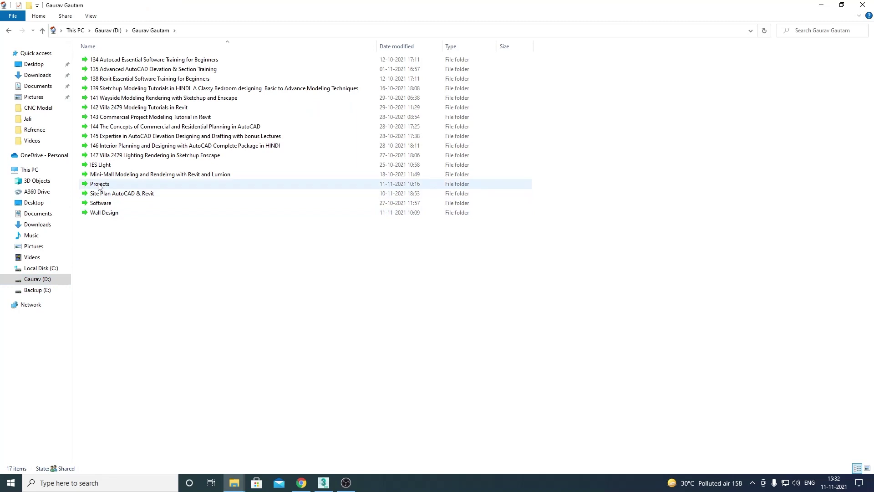
pyautogui.doubleClick(99, 185)
pyautogui.doubleClick(103, 79)
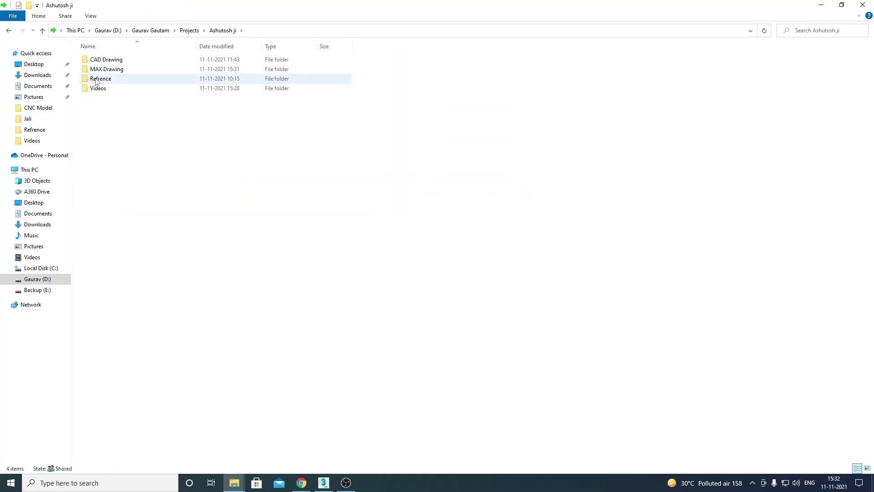
pyautogui.rightClick(108, 109)
pyautogui.click(131, 173)
pyautogui.click(136, 230)
# Return to the 3ds Max scene
pyautogui.click(255, 31)
pyautogui.click(348, 353)
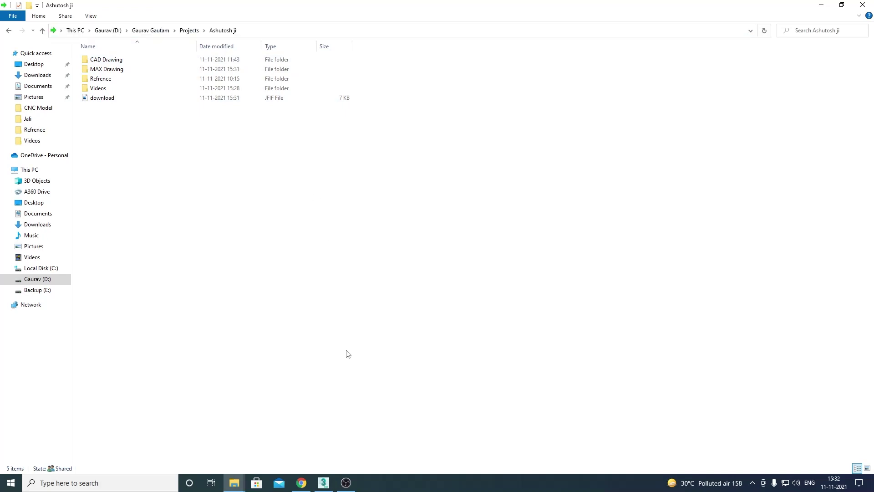
pyautogui.click(332, 485)
pyautogui.click(326, 478)
# Give an unused material slot a Bitmap map in its diffuse colour
pyautogui.press('m')
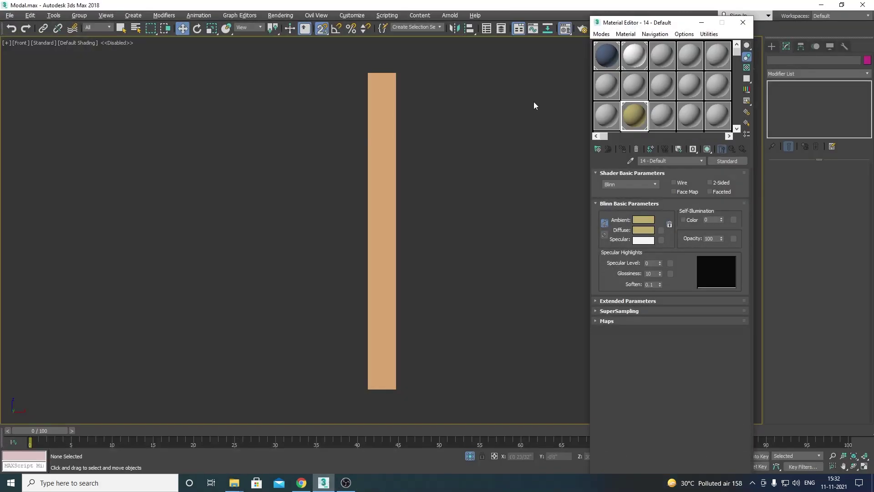
pyautogui.click(662, 117)
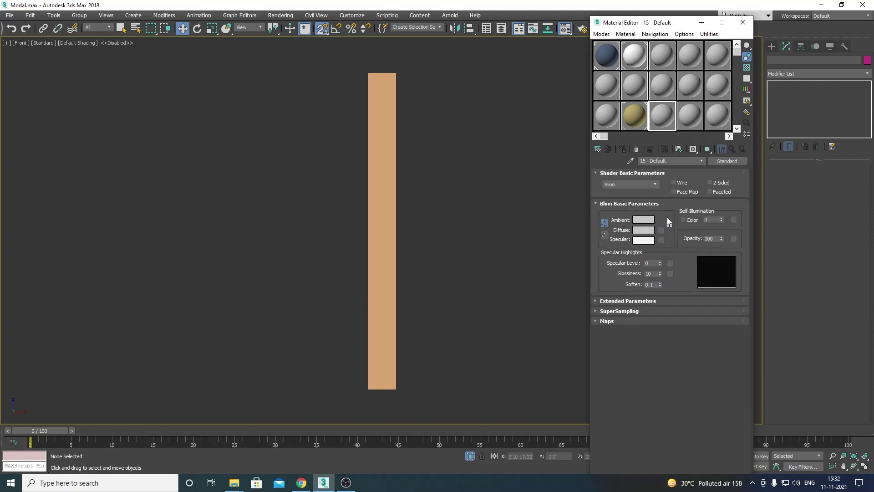
pyautogui.click(661, 230)
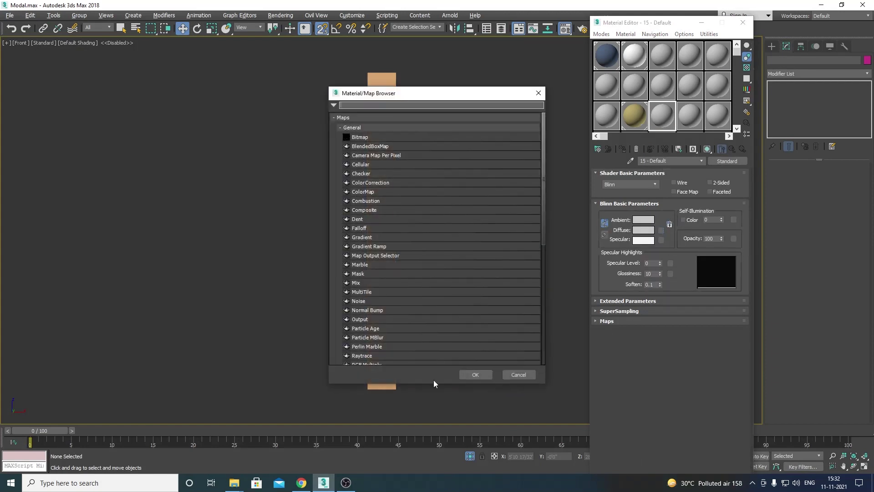
pyautogui.doubleClick(384, 137)
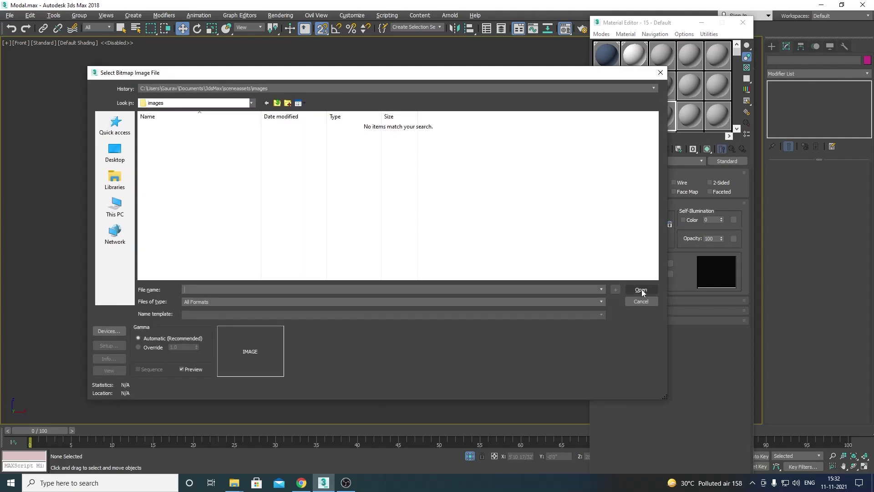
# Try loading 'download' with All Files shown; dismiss the invalid file type error and cancel
pyautogui.press('Return')
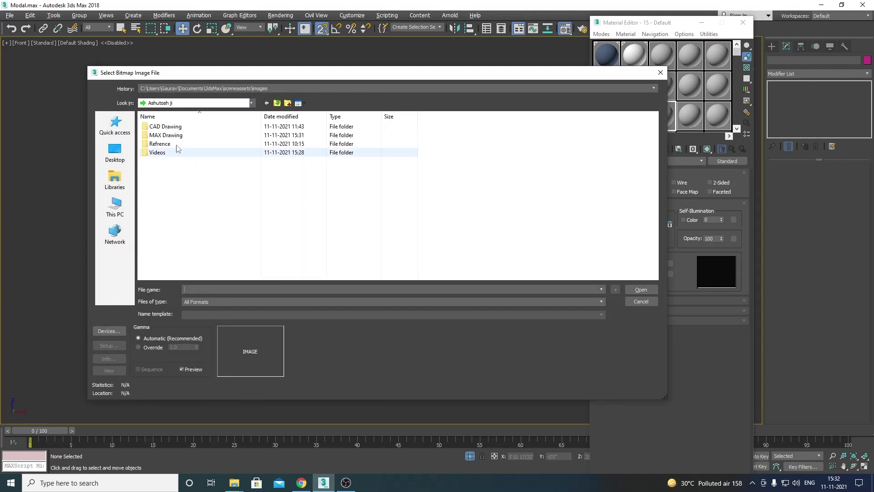
pyautogui.click(223, 302)
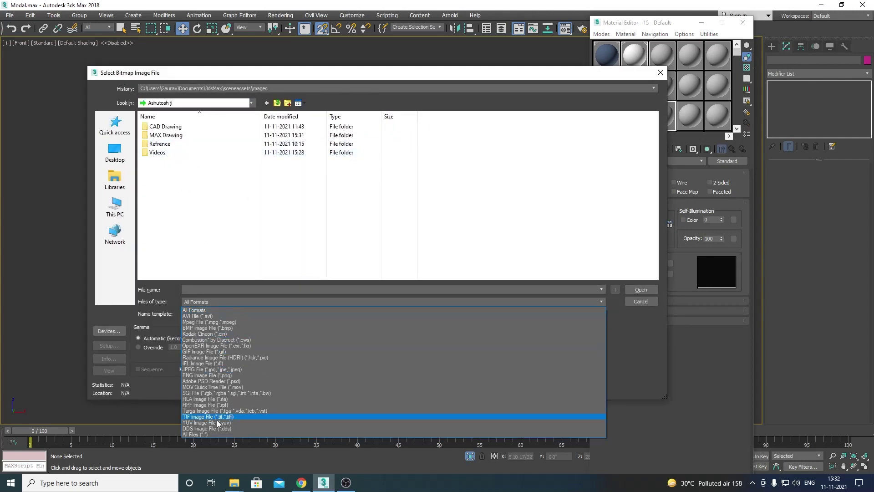
pyautogui.click(217, 434)
pyautogui.doubleClick(165, 162)
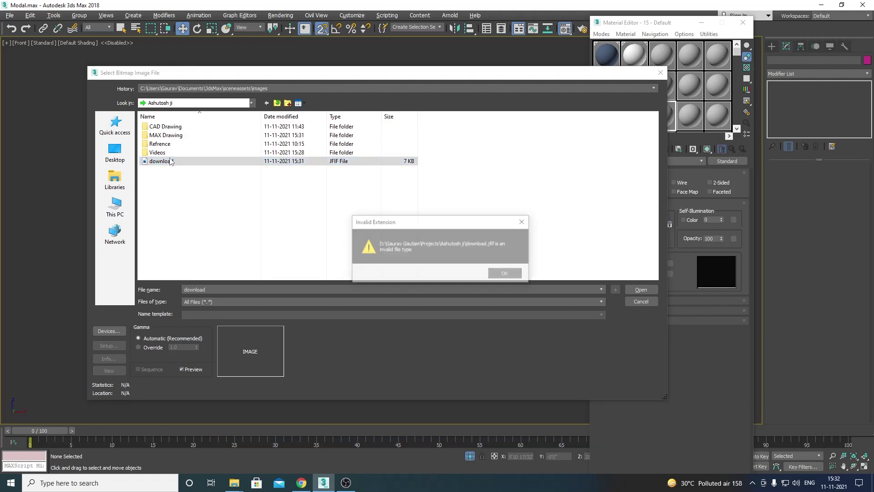
pyautogui.click(506, 275)
pyautogui.press('Escape')
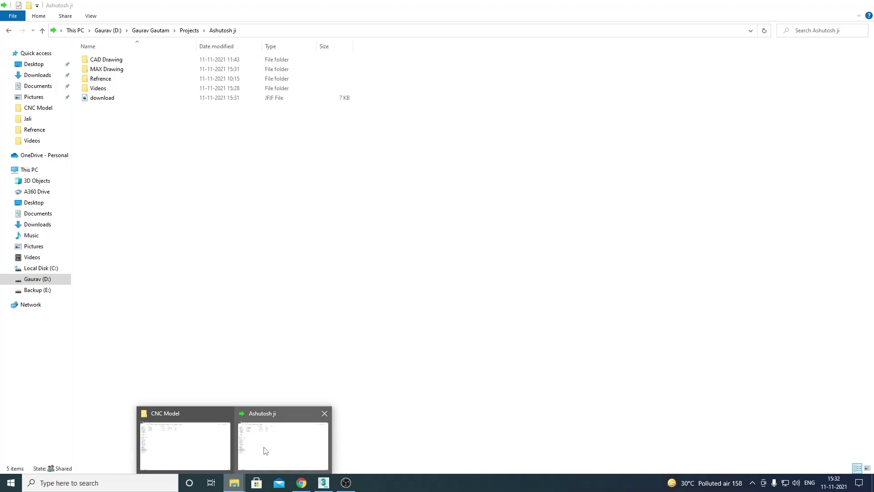
# Re-save download.jfif through Paint, then return to 3ds Max's diffuse map browser
pyautogui.moveTo(234, 483)
pyautogui.click(264, 449)
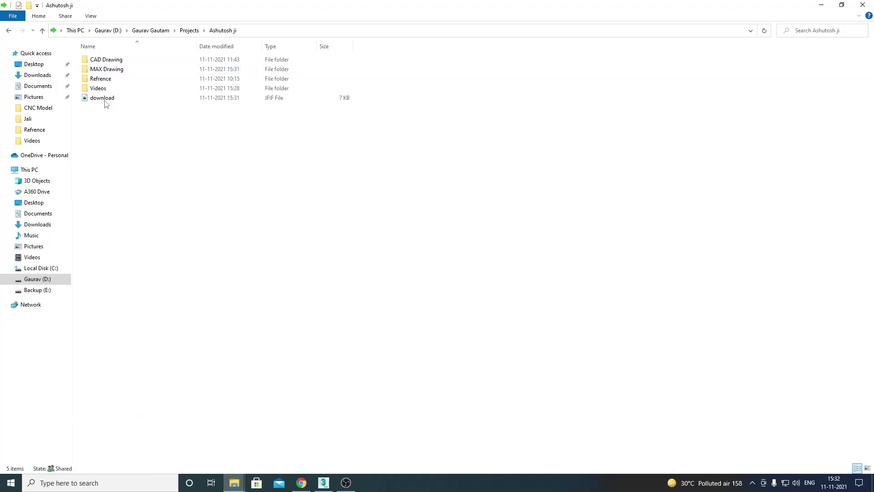
pyautogui.rightClick(104, 101)
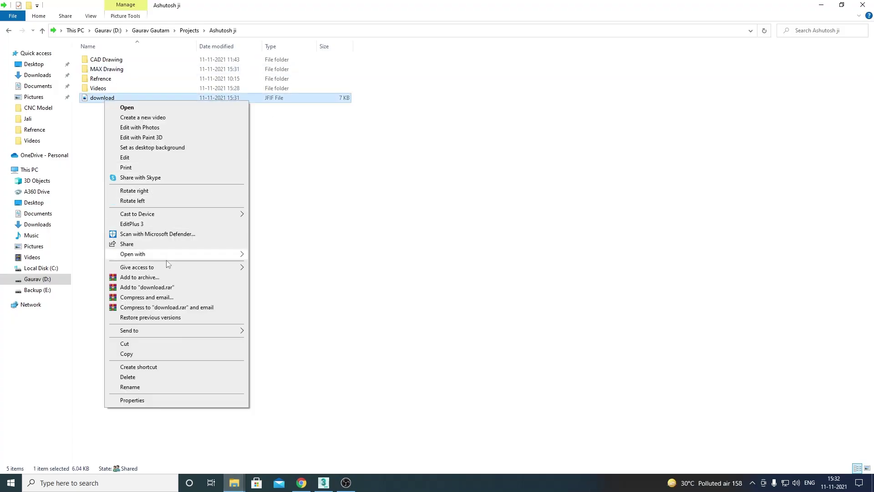
pyautogui.click(297, 256)
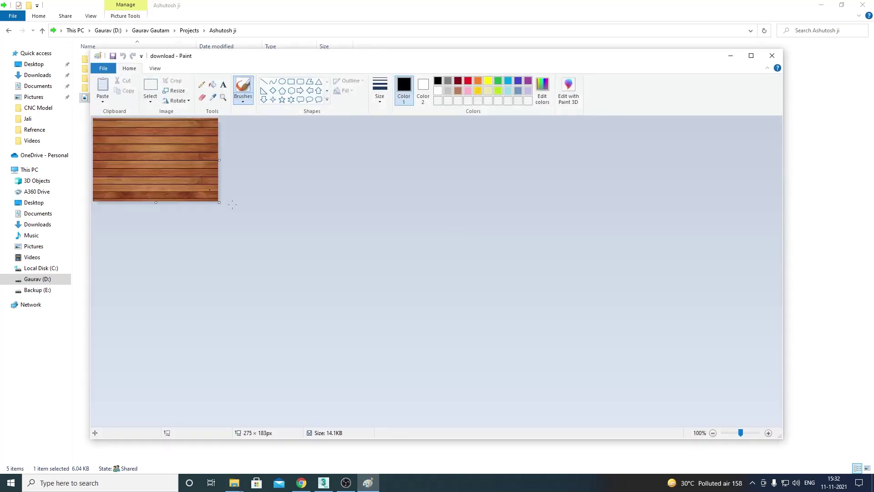
pyautogui.click(773, 56)
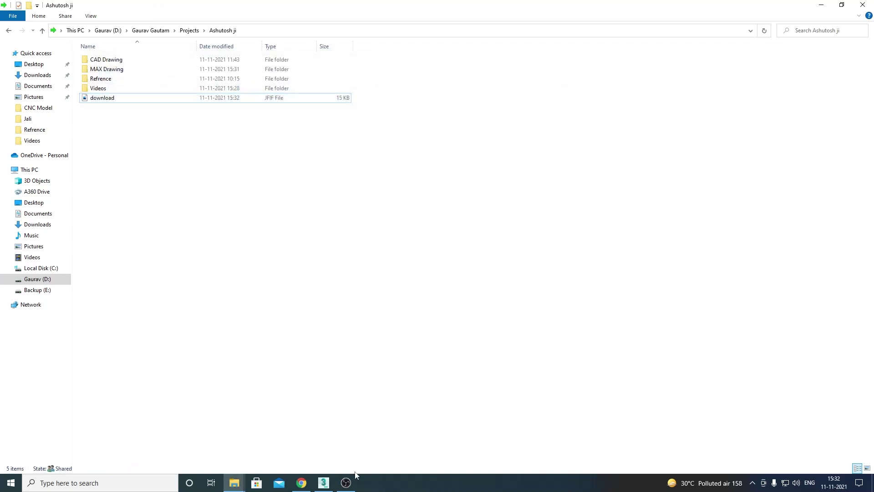
pyautogui.click(329, 482)
pyautogui.click(727, 161)
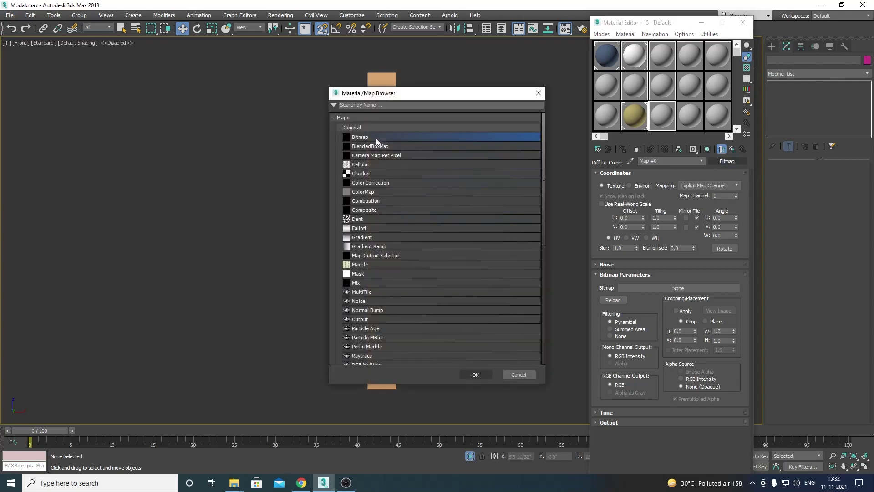
# Retry loading 'download' as the Bitmap, dismiss the error again, and return to Chrome's results
pyautogui.doubleClick(376, 138)
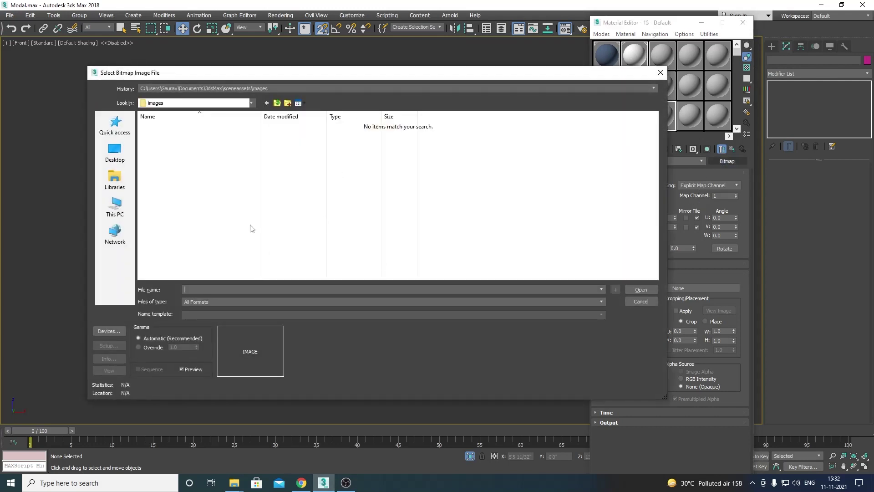
pyautogui.press('Return')
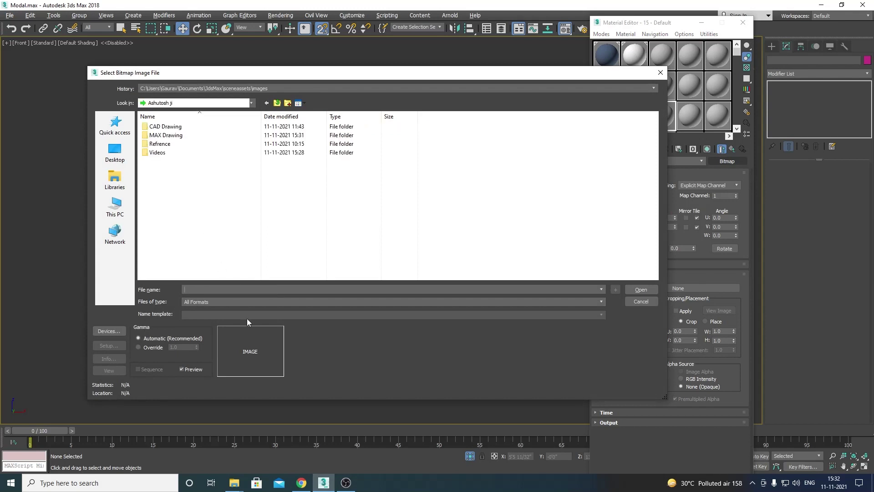
pyautogui.click(230, 301)
pyautogui.click(197, 435)
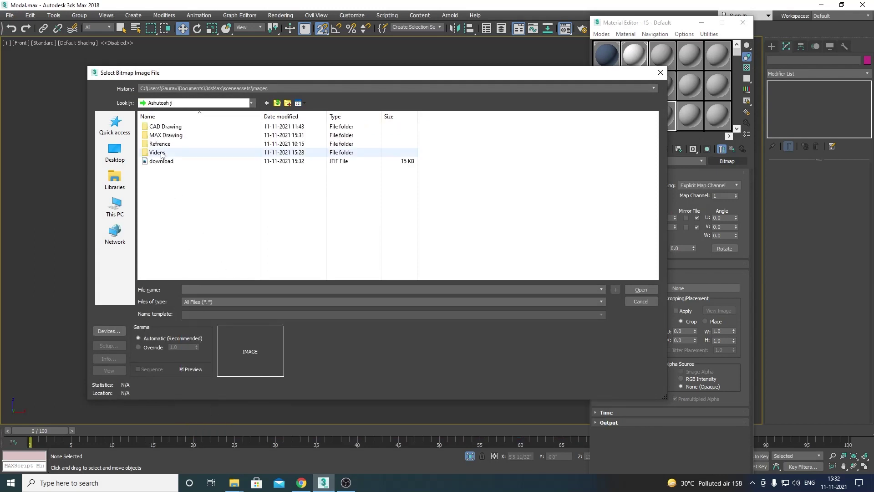
pyautogui.doubleClick(163, 161)
pyautogui.press('Return')
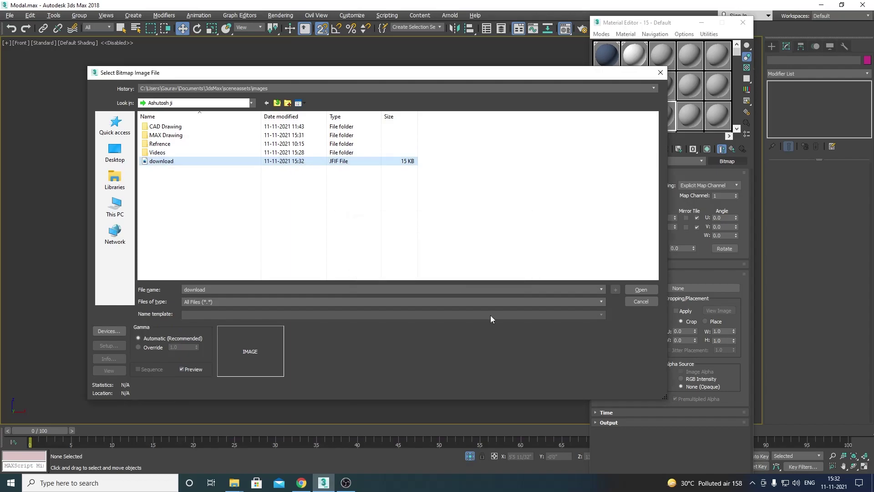
pyautogui.press('Escape')
pyautogui.click(301, 483)
pyautogui.scroll(-4, 452, 282)
# Scroll the image results and preview the Exterior cabin wainscot plank texture
pyautogui.scroll(-1, 452, 283)
pyautogui.scroll(-6, 321, 218)
pyautogui.scroll(-3, 321, 214)
pyautogui.scroll(-7, 788, 354)
pyautogui.click(596, 213)
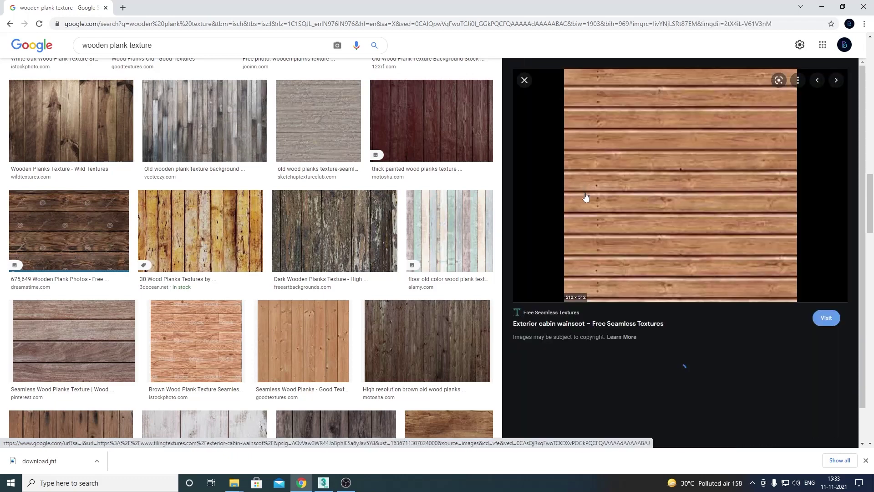
# Save it to the Desktop as 709a98b6-0141-512x512.jpg and reopen 3ds Max's bitmap picker
pyautogui.rightClick(644, 145)
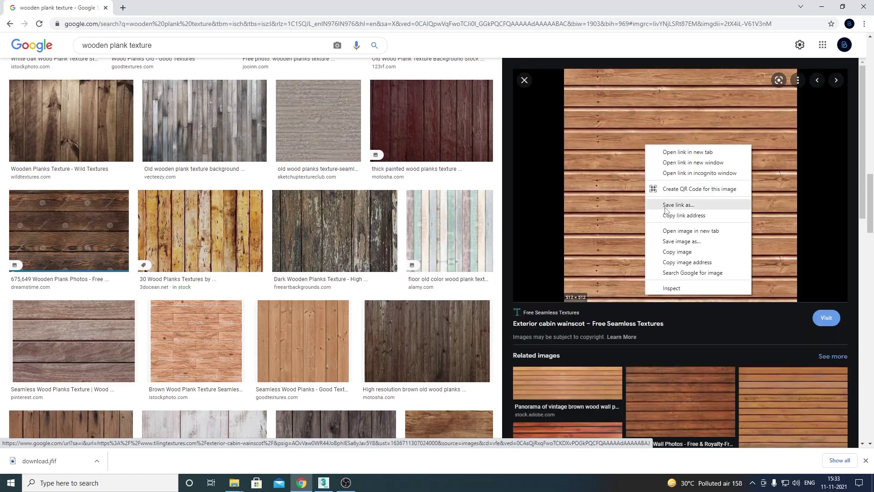
pyautogui.click(670, 236)
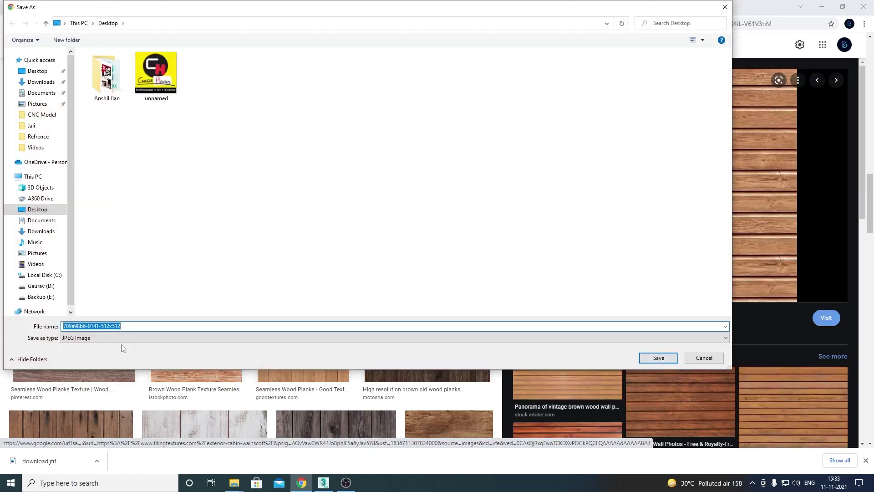
pyautogui.click(28, 209)
pyautogui.click(659, 358)
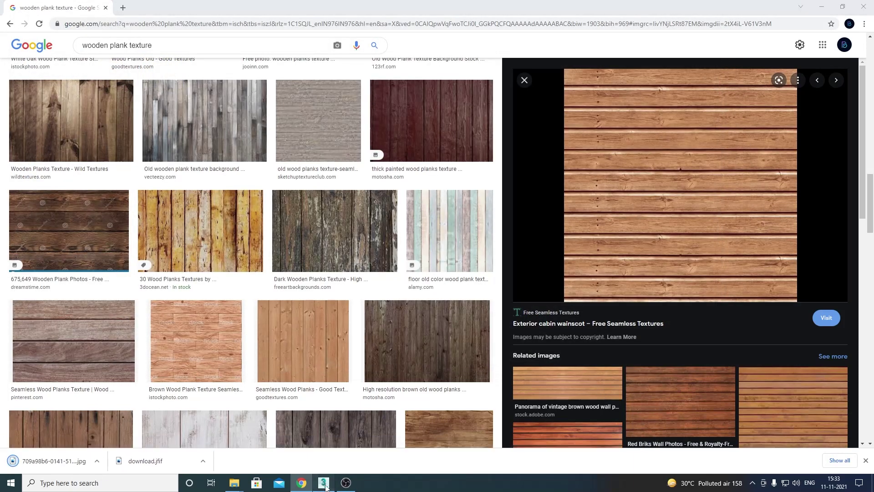
pyautogui.click(325, 483)
pyautogui.click(731, 162)
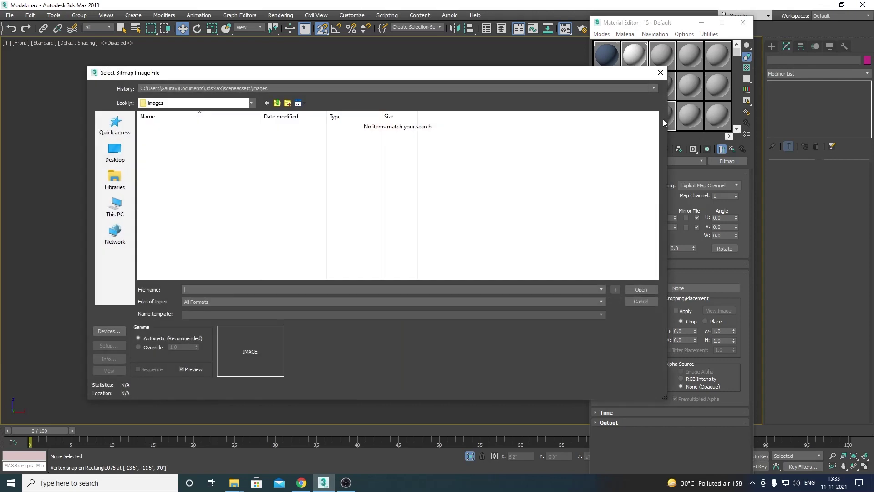
# Load the cabin wainscot JPG as the diffuse bitmap and view an enlarged map preview
pyautogui.doubleClick(252, 148)
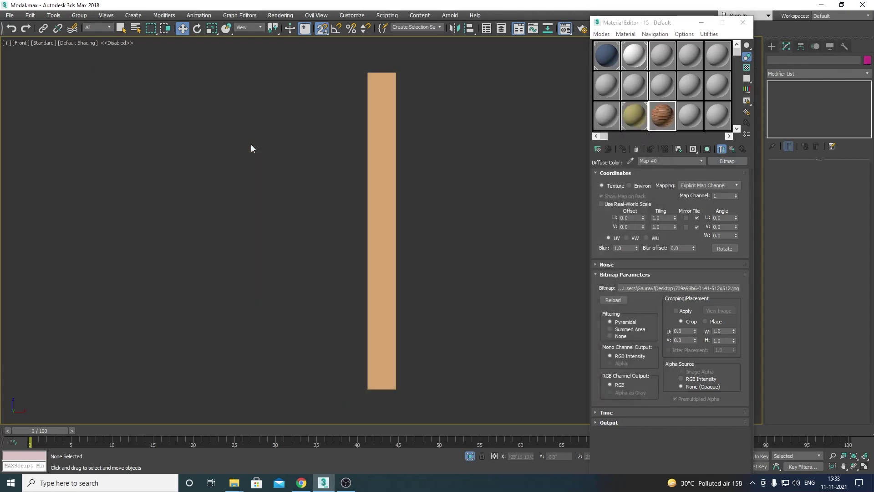
pyautogui.doubleClick(662, 116)
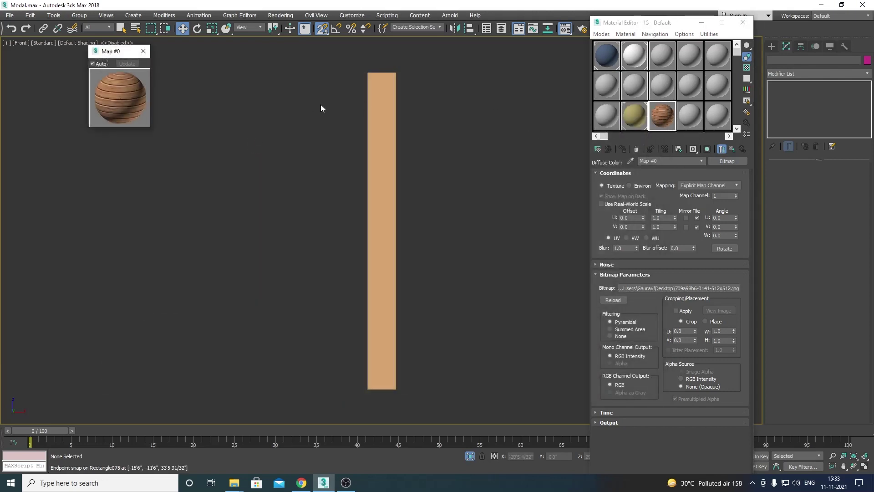
pyautogui.moveTo(147, 128); pyautogui.dragTo(339, 316)
pyautogui.moveTo(228, 53)
pyautogui.mouseDown()
pyautogui.moveTo(227, 95)
pyautogui.moveTo(253, 122)
pyautogui.moveTo(153, 48)
pyautogui.mouseUp()
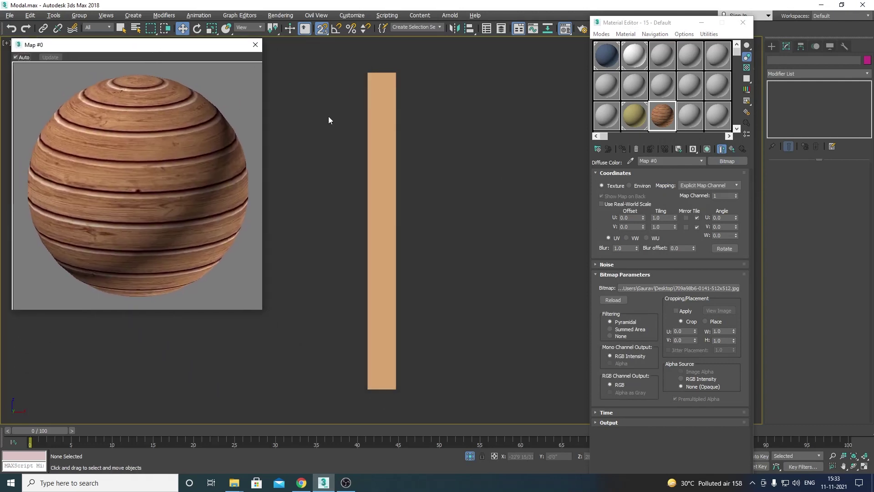
# Assign the wood material to Rectangle075 and show its texture in the viewport
pyautogui.click(373, 116)
pyautogui.click(624, 150)
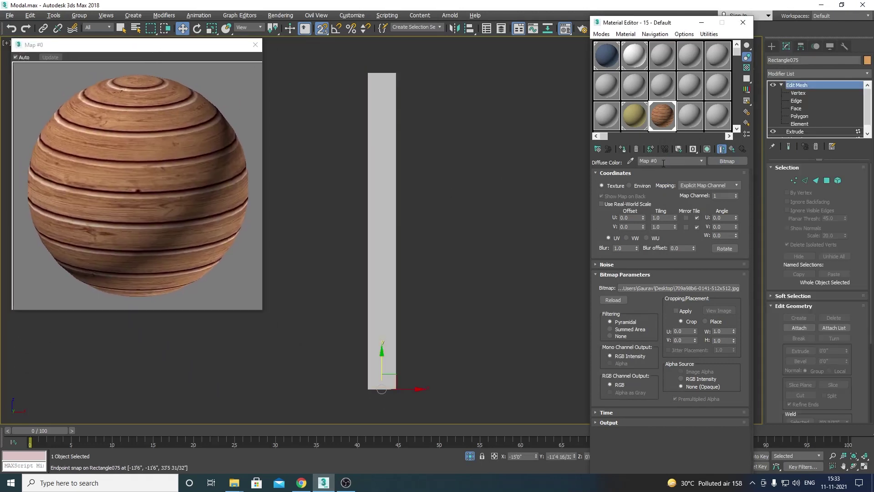
pyautogui.click(707, 149)
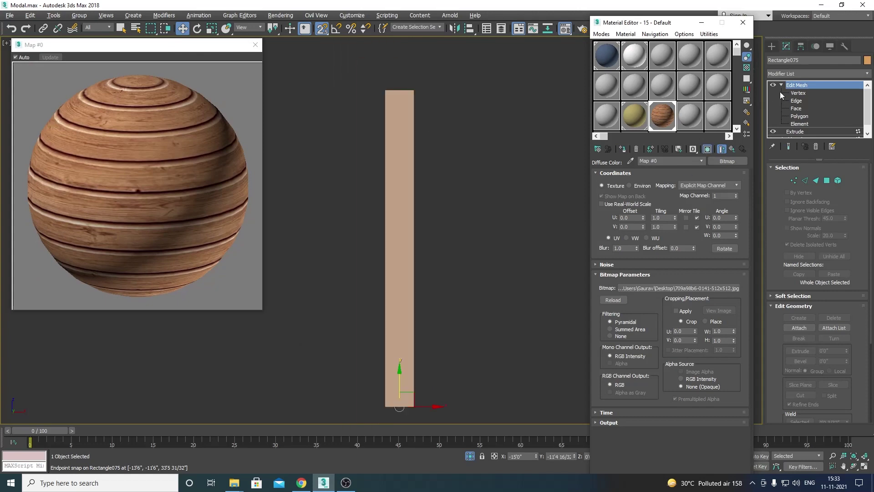
pyautogui.click(789, 75)
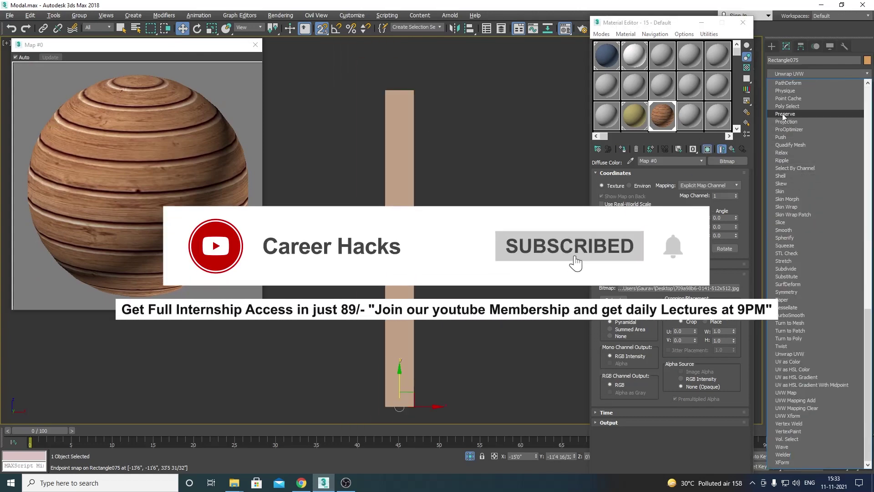
# Add a UVW Map modifier with Box mapping to the pillar at 1'0" length, width and height
pyautogui.click(791, 393)
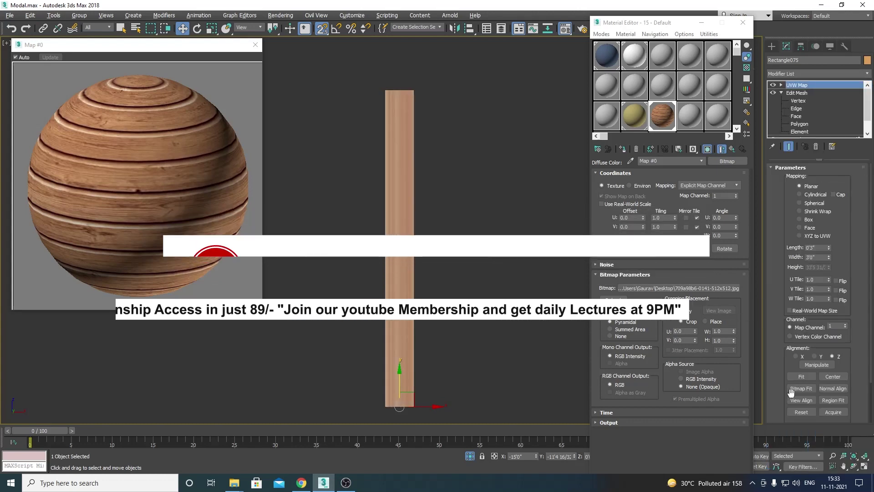
pyautogui.click(799, 220)
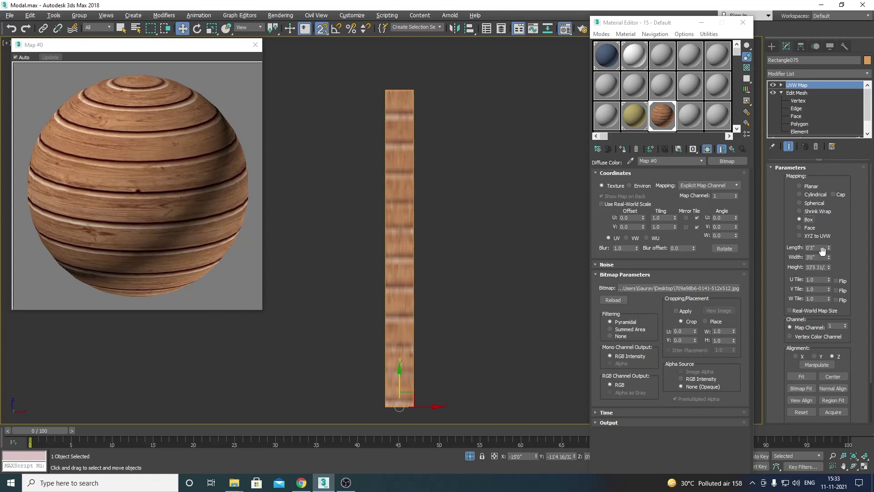
pyautogui.write('1')
pyautogui.press('Tab')
pyautogui.write('1')
pyautogui.press('Tab')
pyautogui.press('Tab')
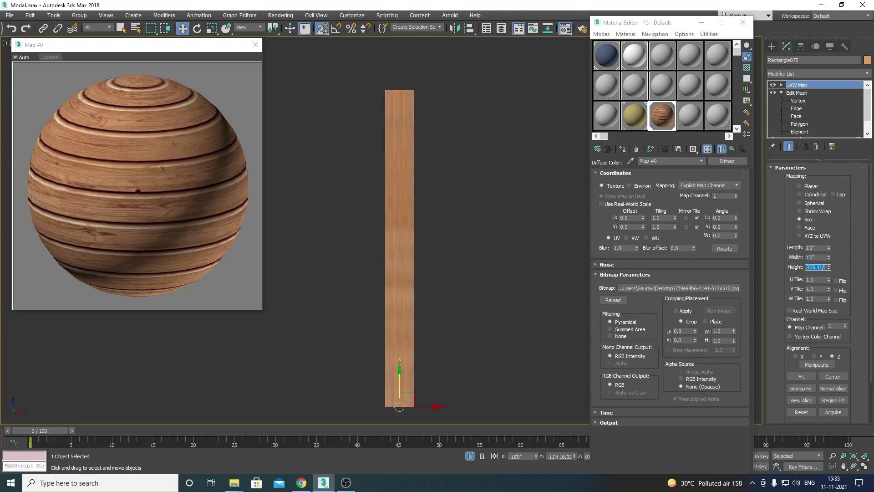
pyautogui.press('Return')
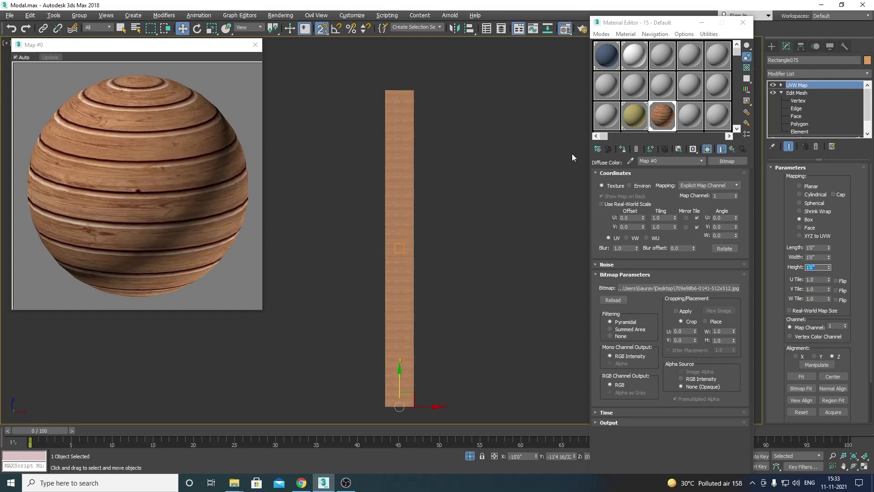
# Select the plank and set its box mapping size to 5'0"
pyautogui.scroll(3, 419, 140)
pyautogui.scroll(3, 324, 146)
pyautogui.scroll(-3, 503, 233)
pyautogui.click(546, 179)
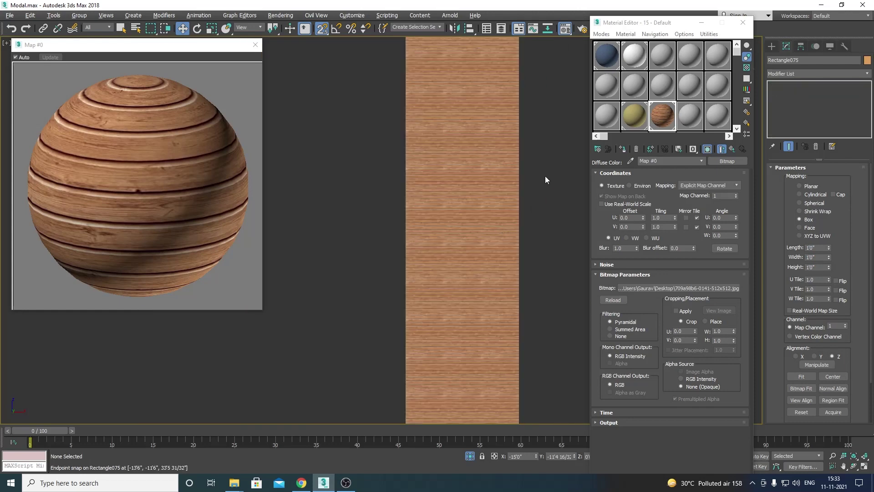
pyautogui.moveTo(545, 179); pyautogui.dragTo(488, 271, button='middle')
pyautogui.scroll(4, 400, 155)
pyautogui.click(398, 154)
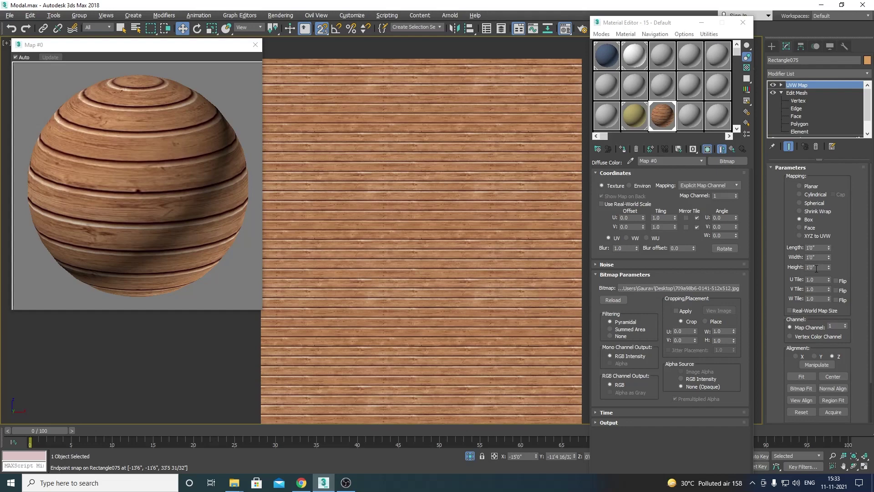
pyautogui.write('5')
pyautogui.press('Tab')
pyautogui.write('5')
pyautogui.press('Tab')
pyautogui.write('5')
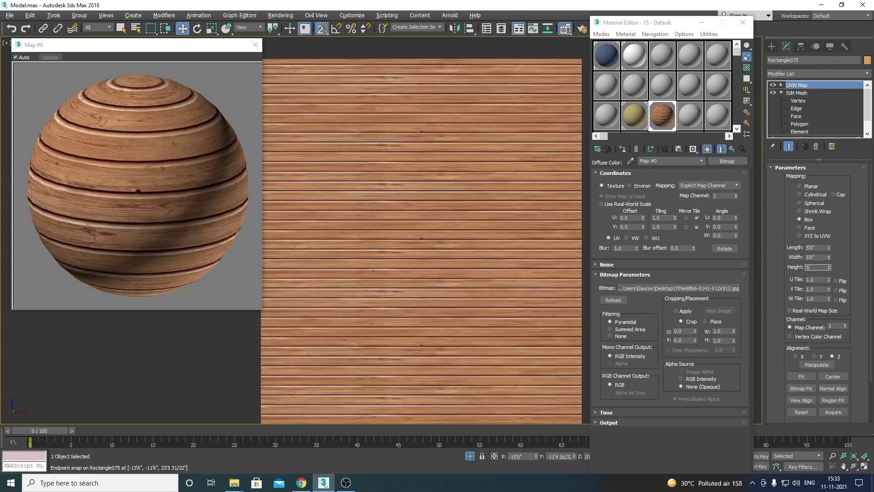
pyautogui.press('Return')
# Pan and orbit around plank Rectangle075 to inspect the larger wood boards
pyautogui.scroll(-5, 531, 195)
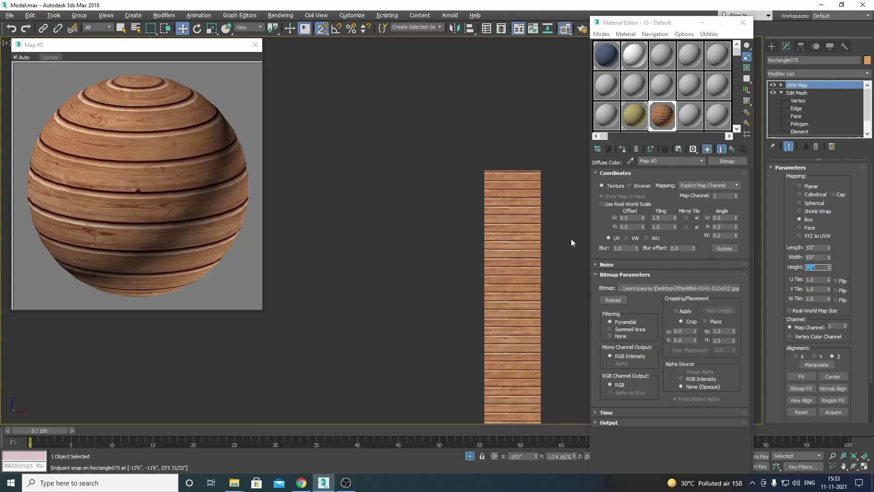
pyautogui.click(572, 242)
pyautogui.moveTo(572, 242); pyautogui.dragTo(540, 195, button='middle')
pyautogui.scroll(-3, 481, 194)
pyautogui.moveTo(482, 194); pyautogui.dragTo(438, 150, button='middle')
pyautogui.scroll(1, 440, 193)
pyautogui.scroll(-2, 440, 193)
pyautogui.scroll(3, 398, 228)
pyautogui.scroll(2, 437, 204)
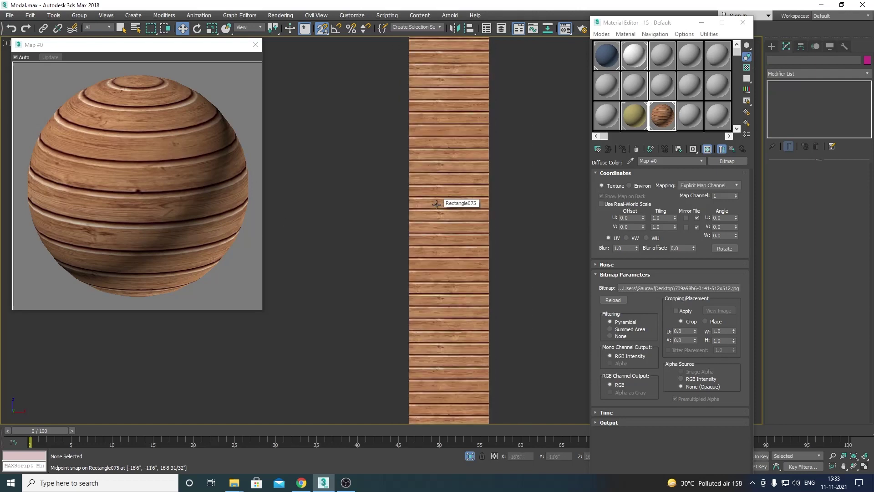
pyautogui.click(436, 204)
pyautogui.scroll(3, 437, 204)
pyautogui.scroll(-3, 438, 209)
pyautogui.scroll(1, 397, 223)
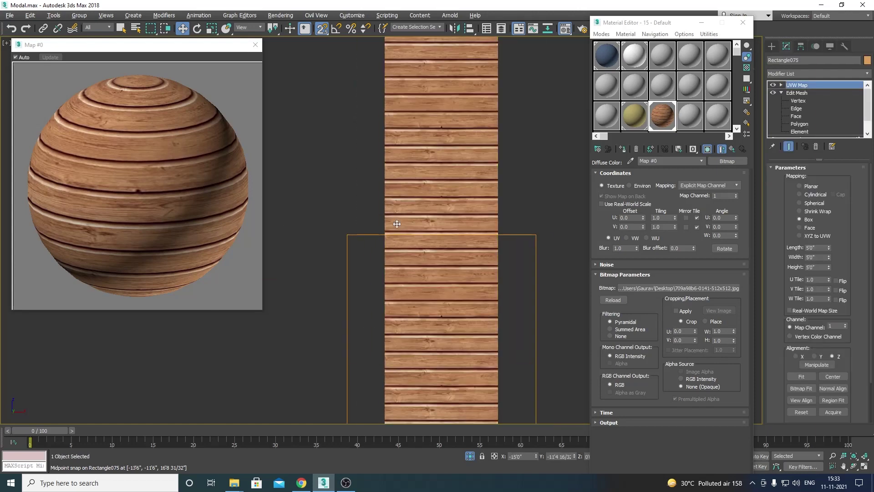
pyautogui.keyDown('alt'); pyautogui.moveTo(402, 241); pyautogui.dragTo(446, 303, button='middle'); pyautogui.keyUp('alt')
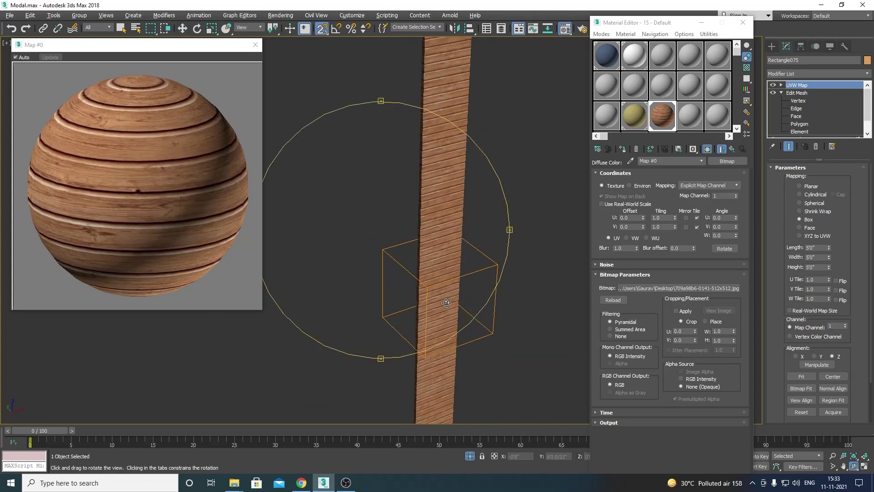
# Close the texture map preview and reselect the plank
pyautogui.moveTo(444, 259); pyautogui.dragTo(413, 314, button='middle')
pyautogui.rightClick(407, 204)
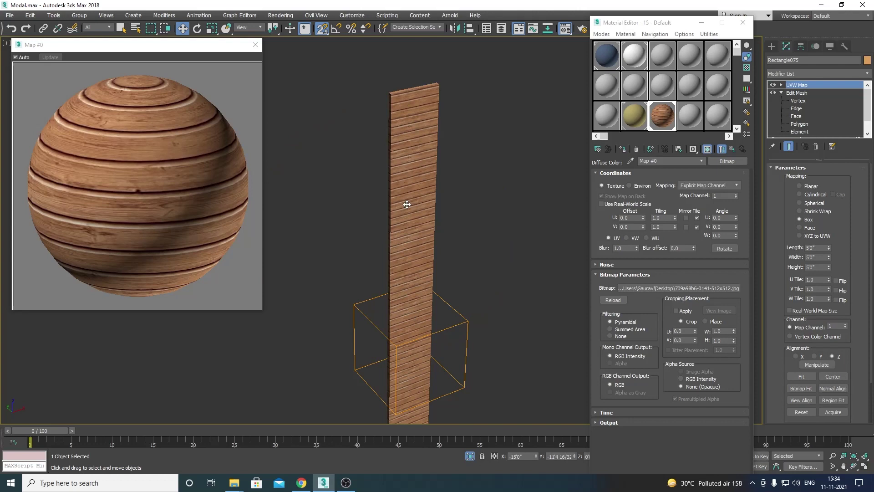
pyautogui.click(469, 200)
pyautogui.click(255, 44)
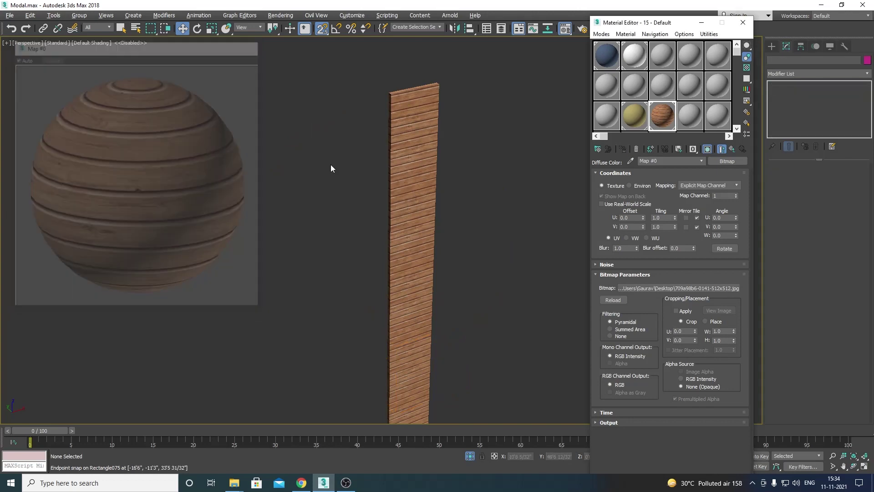
pyautogui.click(424, 171)
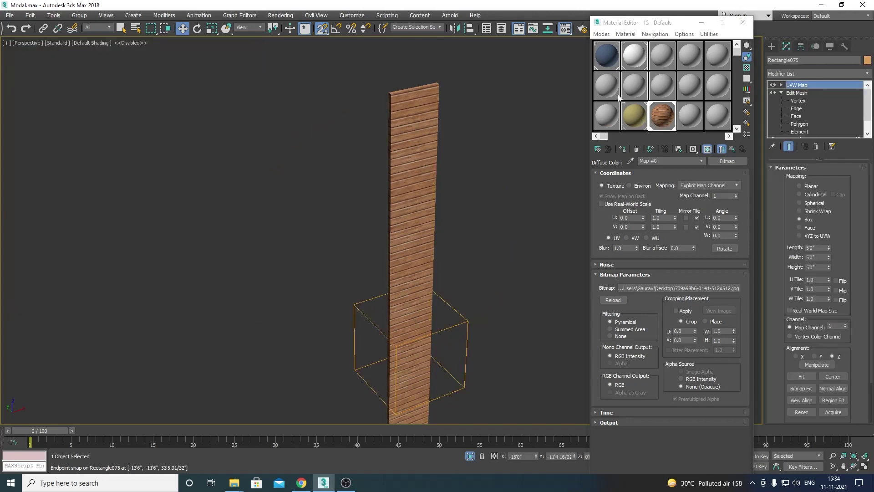
pyautogui.click(497, 214)
pyautogui.scroll(-2, 477, 157)
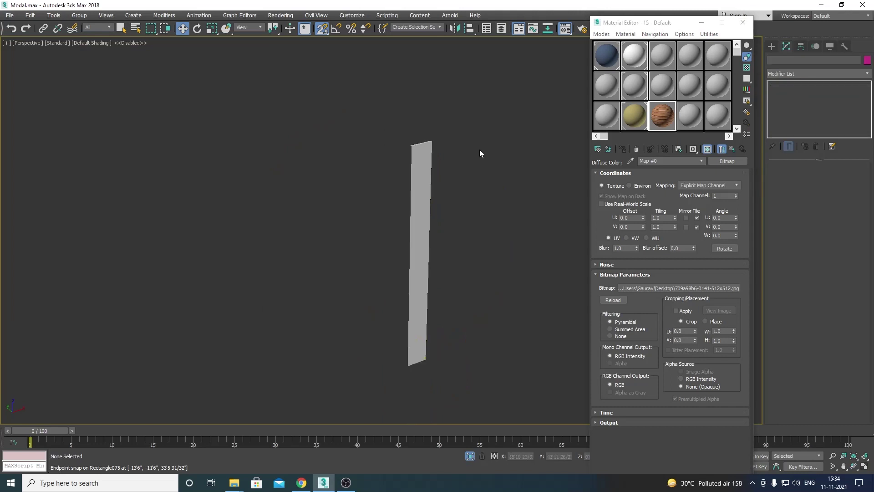
pyautogui.hotkey('ctrl', 'z')
# Delete the UVW Map modifier from the plank and check its Extrude settings
pyautogui.rightClick(801, 87)
pyautogui.click(802, 100)
pyautogui.scroll(4, 396, 205)
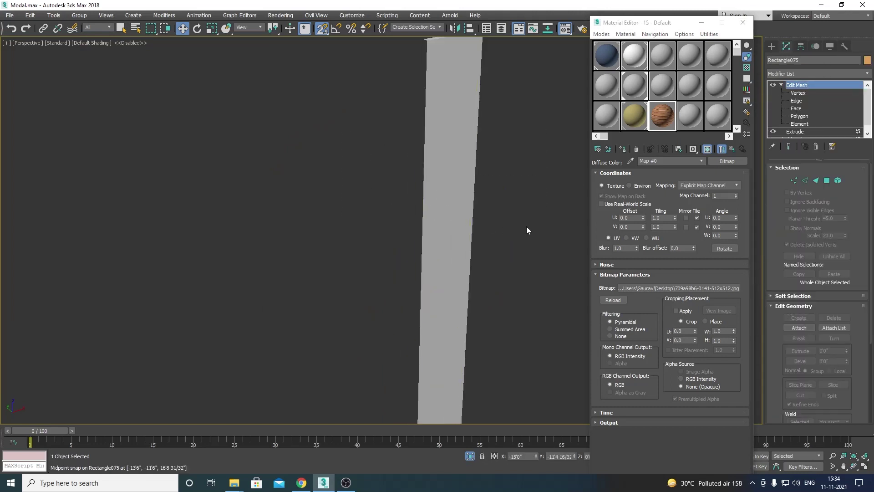
pyautogui.scroll(-1, 814, 106)
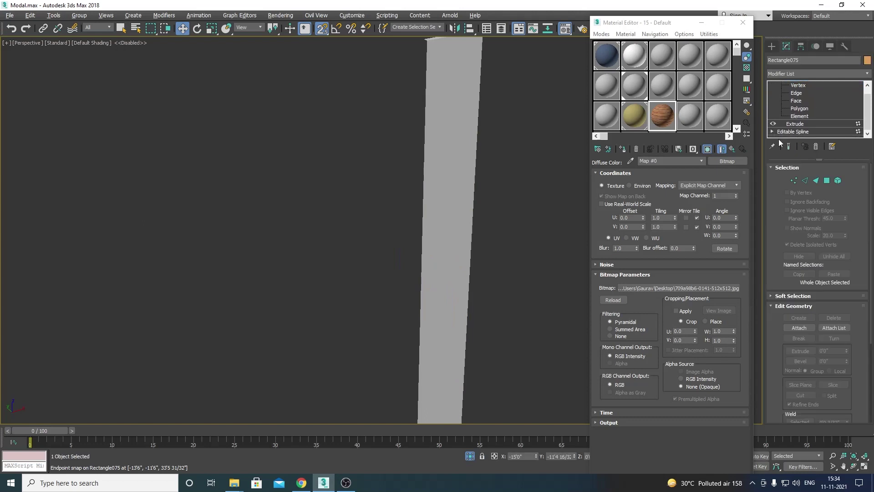
pyautogui.click(803, 124)
pyautogui.click(474, 268)
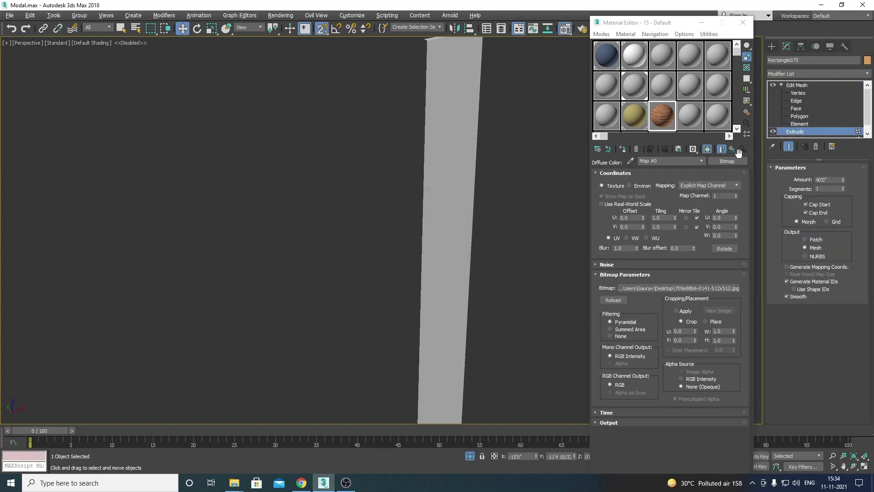
pyautogui.click(797, 85)
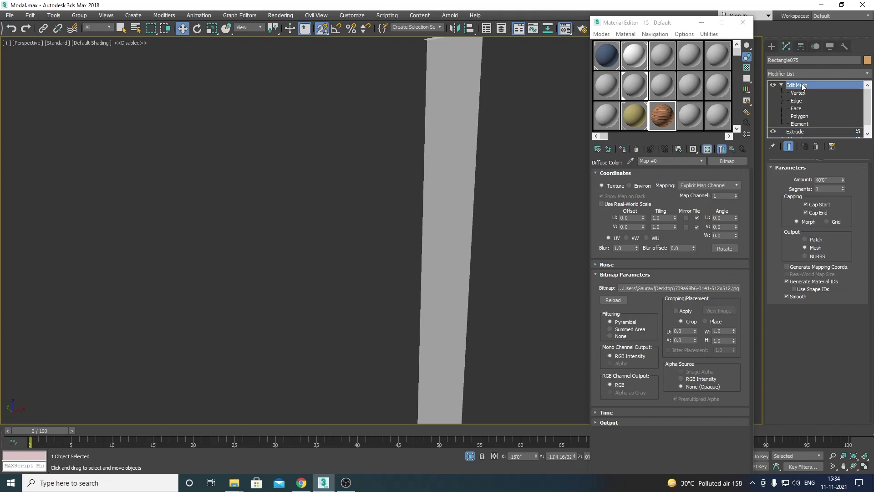
# Show the Front view in wireframe with the grid hidden, and close the material editor
pyautogui.scroll(-5, 436, 193)
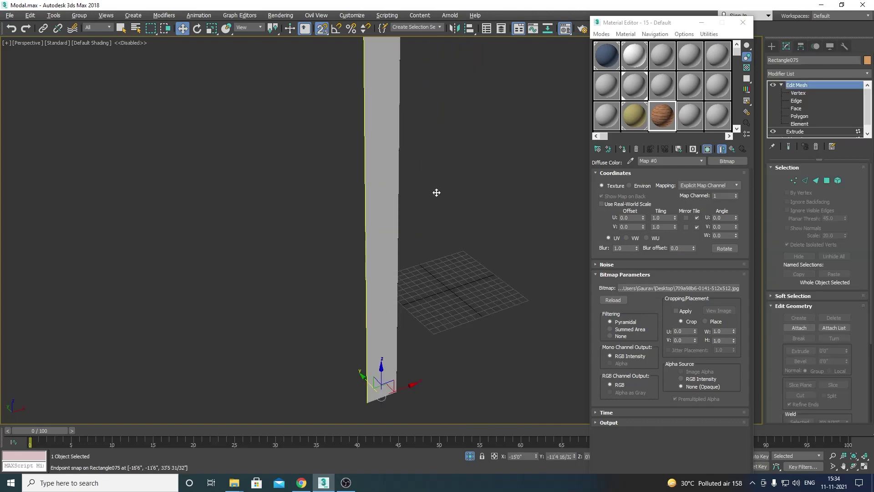
pyautogui.scroll(-3, 469, 188)
pyautogui.click(469, 188)
pyautogui.press('f')
pyautogui.press('g')
pyautogui.press('F3')
pyautogui.scroll(5, 466, 191)
pyautogui.click(743, 22)
# Draw a rectangle snapped above the plank's top edge
pyautogui.rightClick(431, 233)
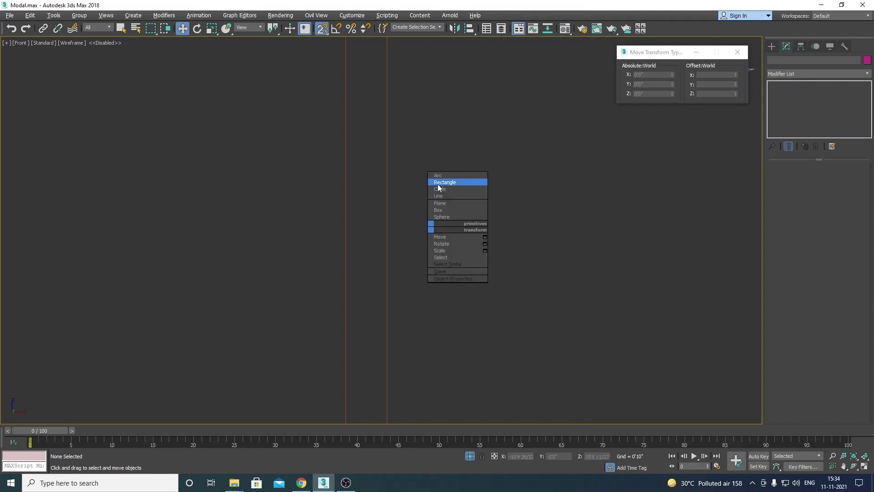
pyautogui.click(438, 179)
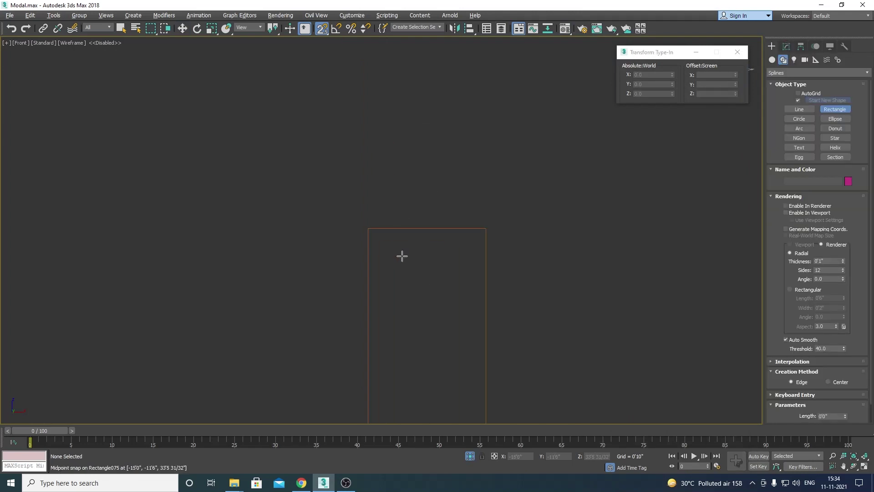
pyautogui.moveTo(353, 213); pyautogui.dragTo(526, 264)
pyautogui.rightClick(526, 265)
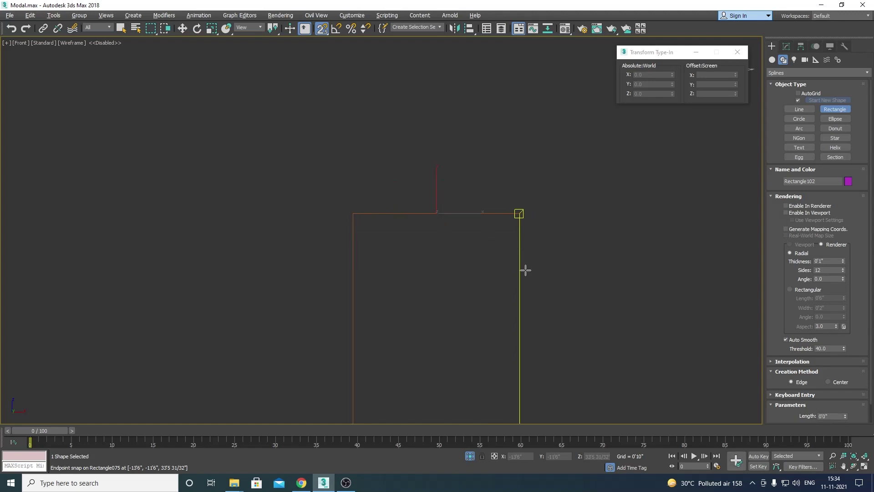
pyautogui.moveTo(353, 213); pyautogui.dragTo(538, 159)
pyautogui.press('w')
# Convert the rectangle to an editable spline and enter vertex editing
pyautogui.click(526, 265)
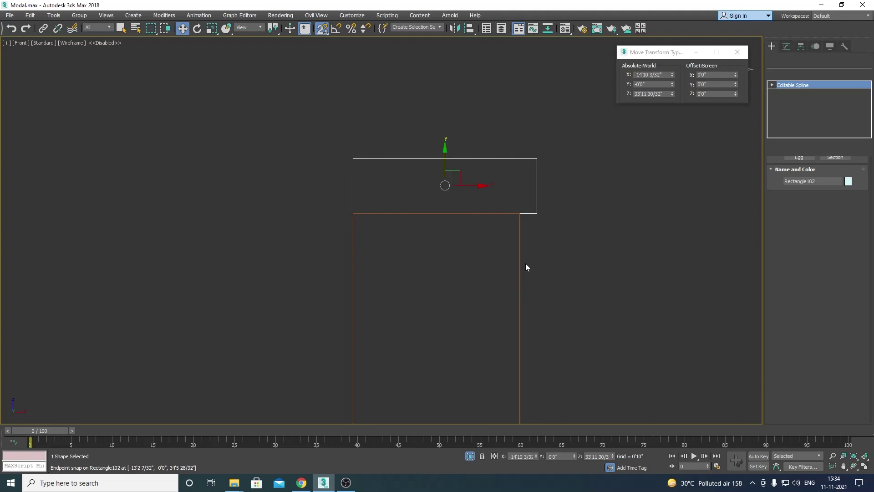
pyautogui.press('1')
pyautogui.rightClick(433, 240)
# Make the rectangle's vertices Corner and snap its right and top sides toward the plank
pyautogui.click(421, 190)
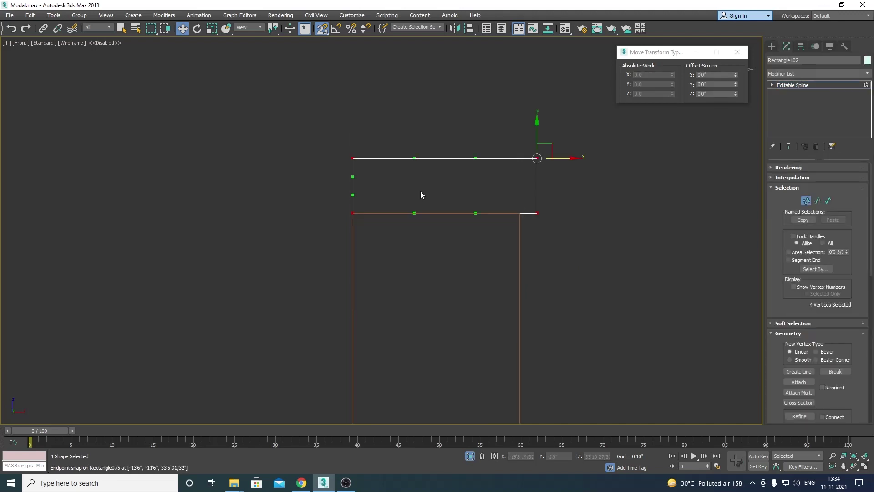
pyautogui.click(817, 201)
pyautogui.scroll(3, 490, 181)
pyautogui.moveTo(559, 193)
pyautogui.mouseDown()
pyautogui.moveTo(508, 196)
pyautogui.moveTo(529, 239)
pyautogui.mouseUp()
pyautogui.click(406, 156)
pyautogui.moveTo(415, 135); pyautogui.dragTo(420, 235)
# Offset the top side by -9 and a horizontal side up 3" to form a thin strip
pyautogui.doubleClick(727, 84)
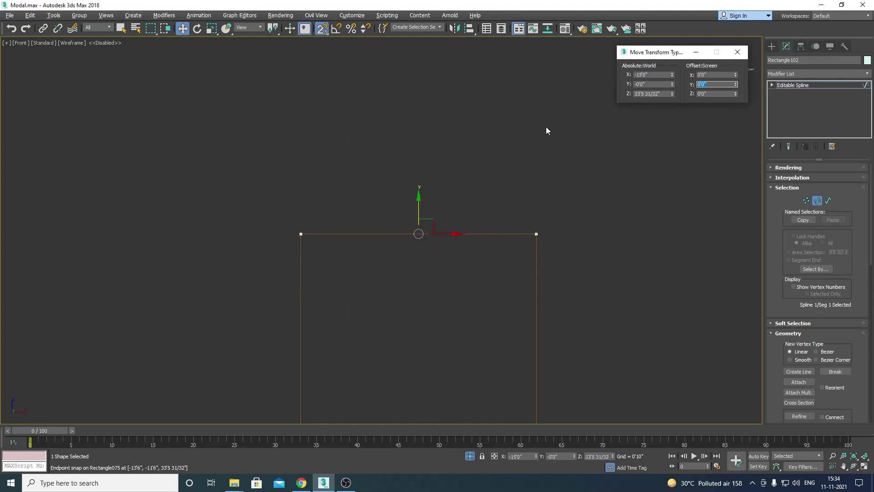
pyautogui.write('-9')
pyautogui.press('Return')
pyautogui.click(469, 138)
pyautogui.scroll(-5, 462, 149)
pyautogui.scroll(-4, 463, 157)
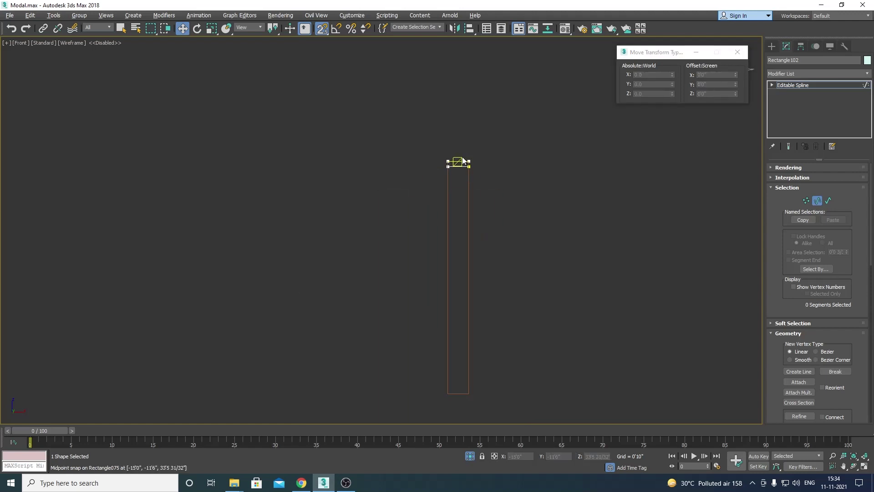
pyautogui.click(463, 166)
pyautogui.scroll(8, 462, 168)
pyautogui.scroll(2, 462, 173)
pyautogui.click(706, 84)
pyautogui.write('3')
pyautogui.press('Return')
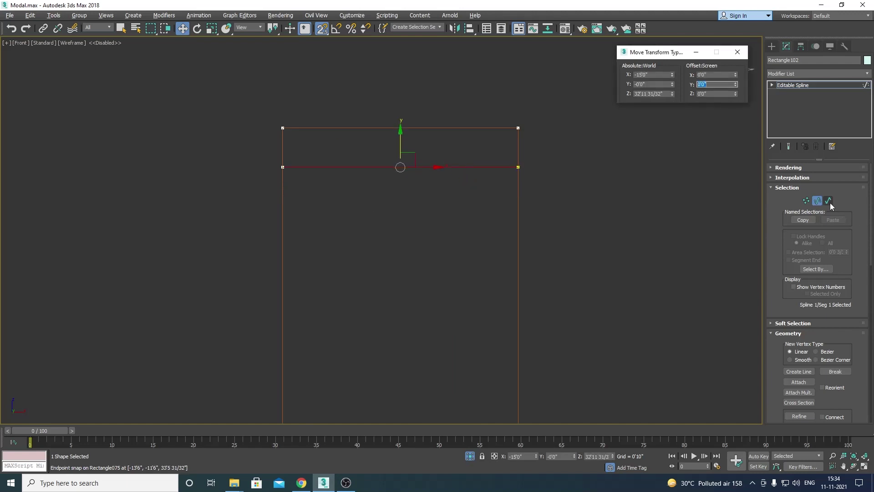
pyautogui.click(828, 200)
pyautogui.click(390, 140)
# Clone the strip 5" down, then clone both strips another 5" down
pyautogui.moveTo(389, 141)
pyautogui.mouseDown()
pyautogui.moveTo(372, 225)
pyautogui.moveTo(370, 209)
pyautogui.mouseUp()
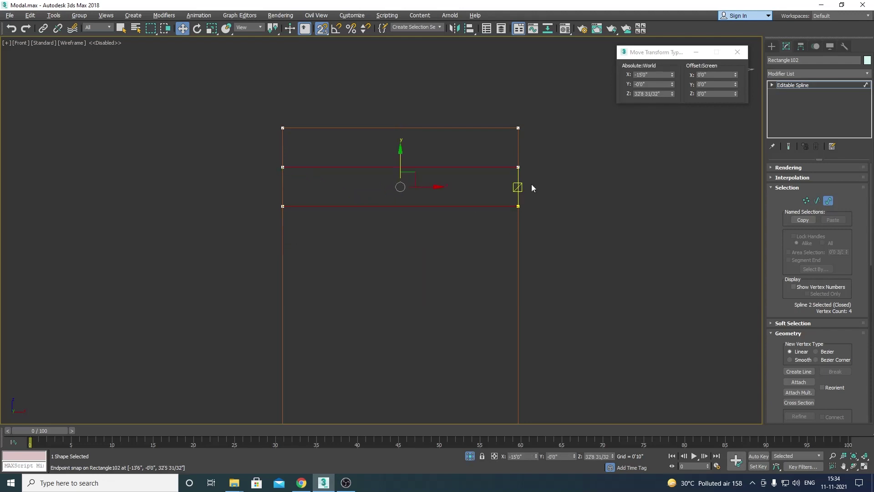
pyautogui.doubleClick(709, 84)
pyautogui.write('-5')
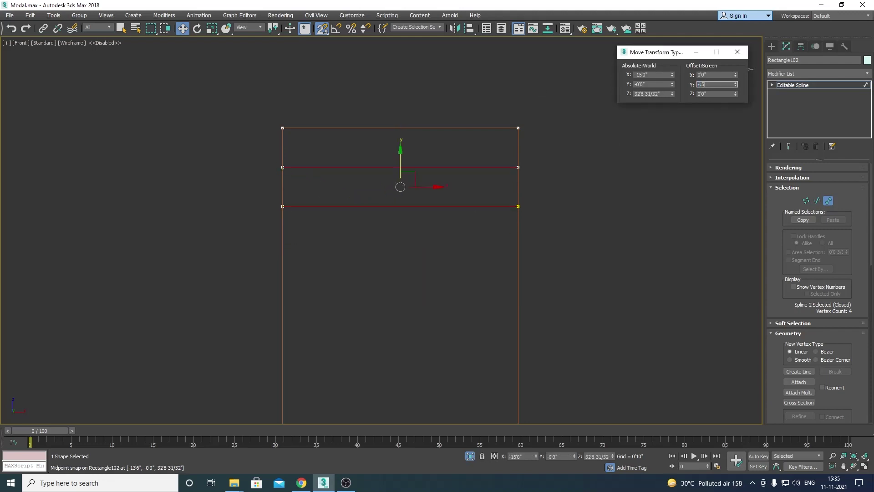
pyautogui.press('Return')
pyautogui.hotkey('ctrl', 'a')
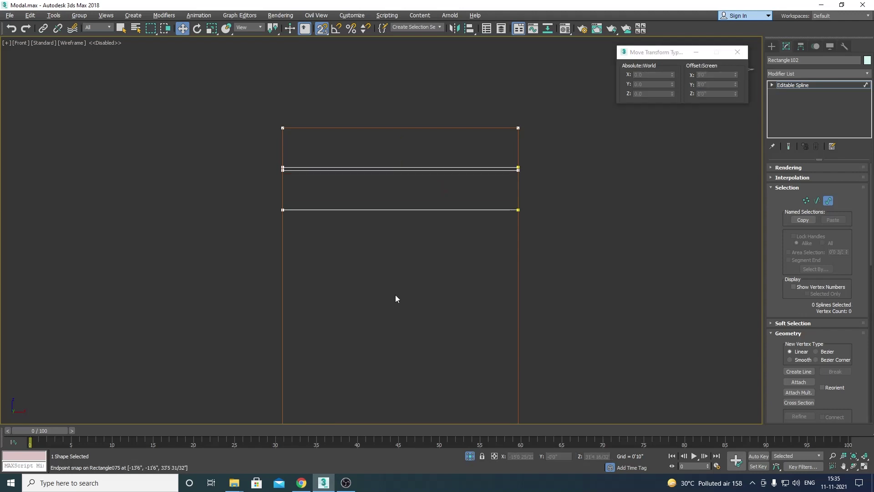
pyautogui.moveTo(401, 130)
pyautogui.keyDown('shift'); pyautogui.mouseDown()
pyautogui.moveTo(294, 309)
pyautogui.moveTo(283, 209)
pyautogui.mouseUp(); pyautogui.keyUp('shift')
pyautogui.doubleClick(709, 85)
pyautogui.press('Return')
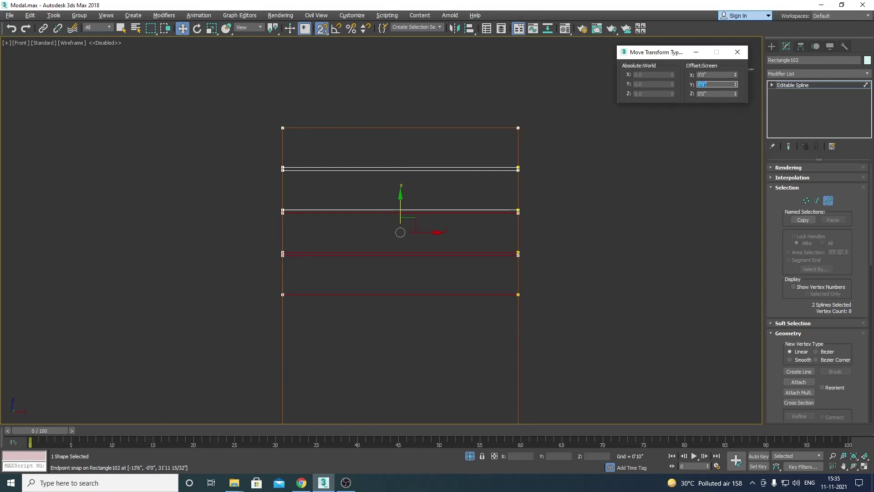
# Clone all four strips further down, snapping them just below the existing ones
pyautogui.scroll(-2, 473, 48)
pyautogui.moveTo(473, 48); pyautogui.dragTo(426, 303)
pyautogui.keyDown('shift'); pyautogui.moveTo(428, 135); pyautogui.dragTo(362, 280); pyautogui.keyUp('shift')
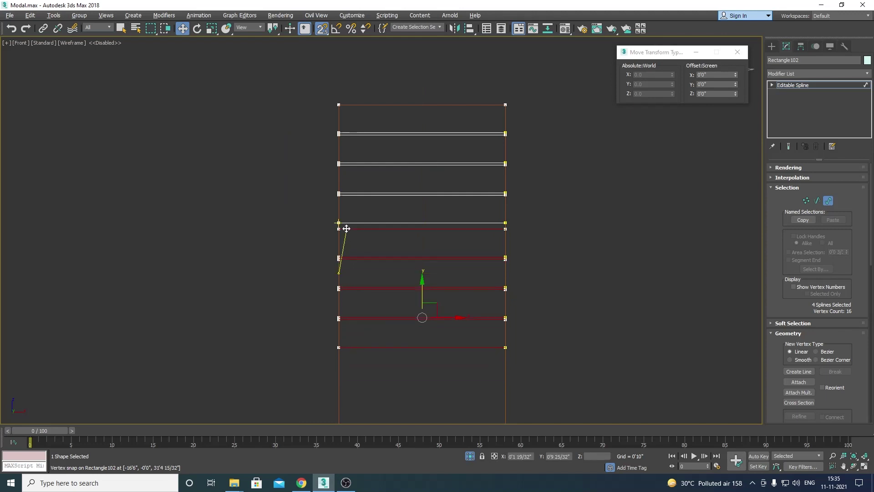
pyautogui.keyDown('shift'); pyautogui.moveTo(362, 281); pyautogui.dragTo(339, 223); pyautogui.keyUp('shift')
pyautogui.click(623, 89)
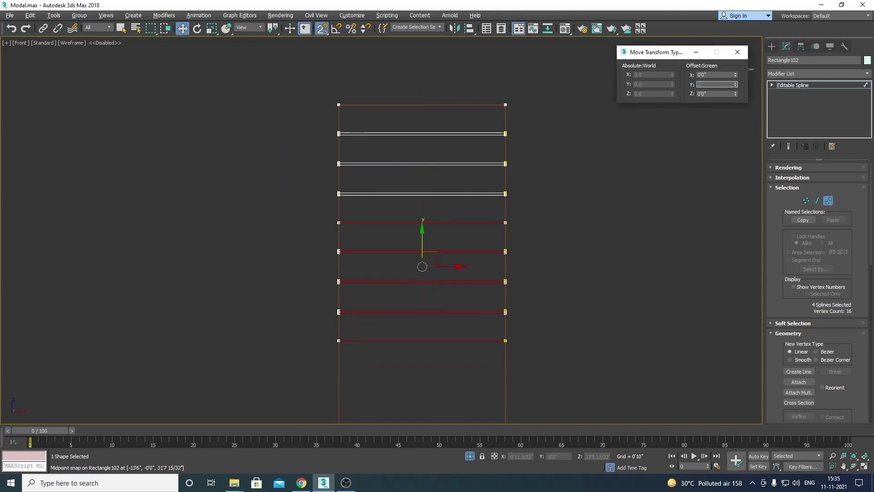
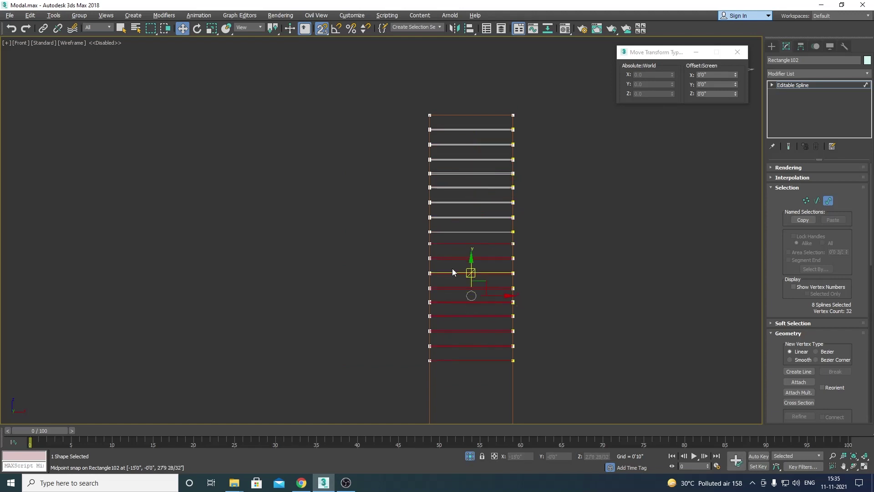
# Enter a vertical offset for the copied slat lines, then select all slat lines
pyautogui.scroll(3, 439, 248)
pyautogui.scroll(-4, 441, 214)
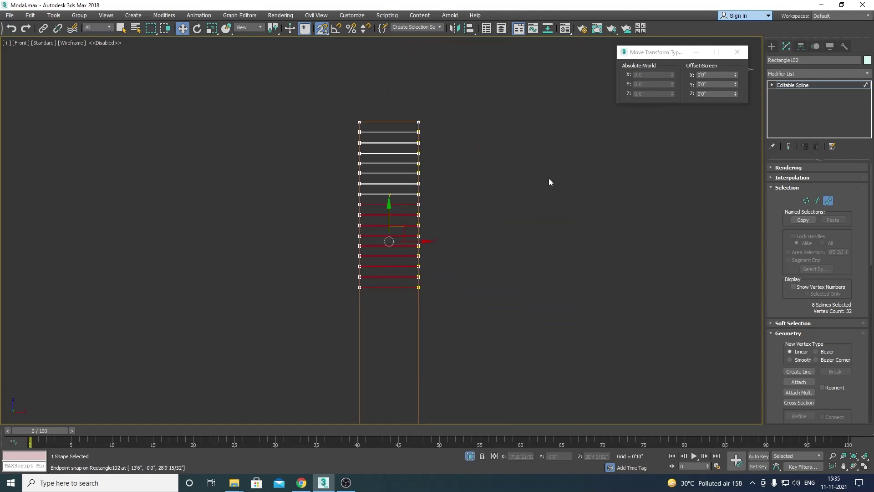
pyautogui.click(716, 85)
pyautogui.write('-.5')
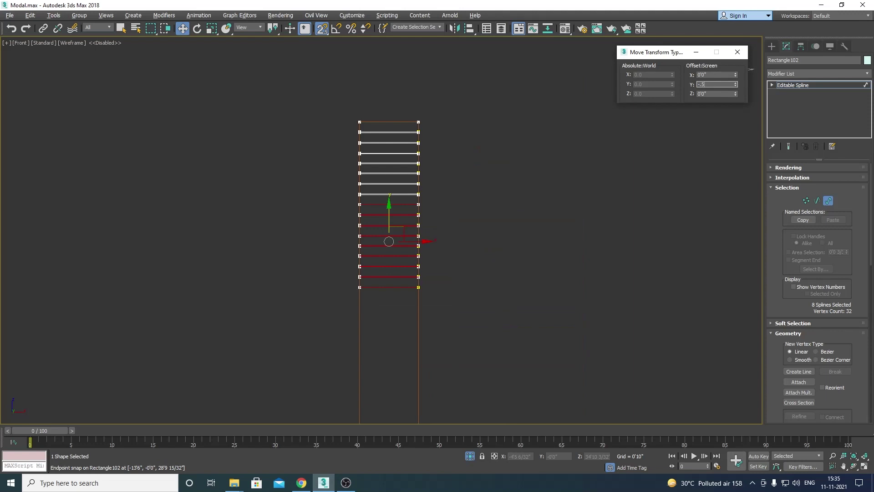
pyautogui.scroll(-1, 535, 65)
pyautogui.hotkey('ctrl', 'a')
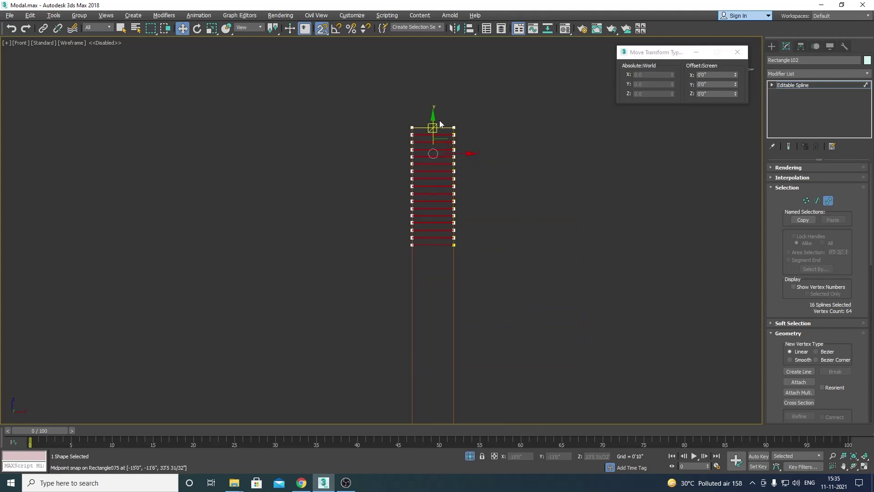
# Copy the slat set and snap it just below the originals with a vertical offset
pyautogui.keyDown('shift'); pyautogui.moveTo(432, 114); pyautogui.dragTo(531, 318); pyautogui.keyUp('shift')
pyautogui.scroll(3, 449, 312)
pyautogui.keyDown('shift'); pyautogui.moveTo(449, 312); pyautogui.dragTo(339, 141); pyautogui.keyUp('shift')
pyautogui.doubleClick(710, 84)
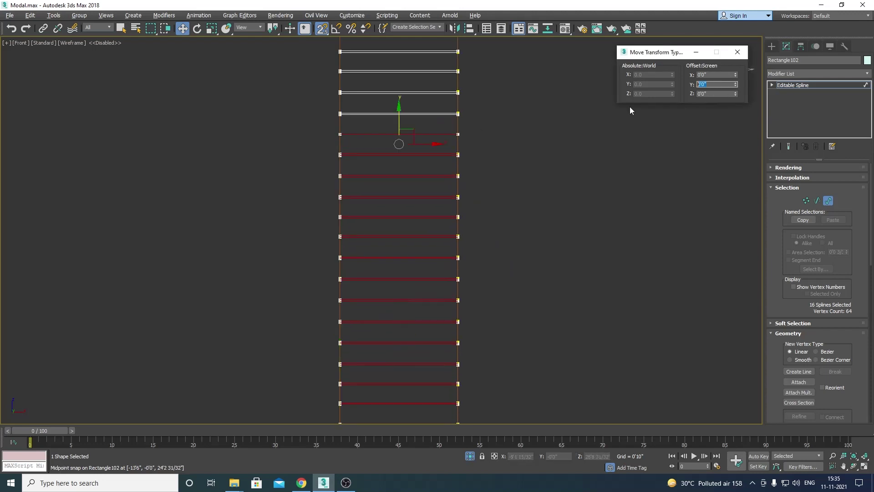
pyautogui.write('-.5')
pyautogui.press('Return')
# Move the selected slats down toward the panel bottom and offset them vertically again
pyautogui.scroll(-3, 531, 189)
pyautogui.scroll(-2, 531, 189)
pyautogui.moveTo(504, 95)
pyautogui.mouseDown()
pyautogui.moveTo(554, 162)
pyautogui.moveTo(591, 267)
pyautogui.mouseUp()
pyautogui.scroll(5, 515, 274)
pyautogui.moveTo(515, 273)
pyautogui.mouseDown()
pyautogui.moveTo(492, 382)
pyautogui.moveTo(484, 264)
pyautogui.mouseUp()
pyautogui.scroll(-3, 273, 212)
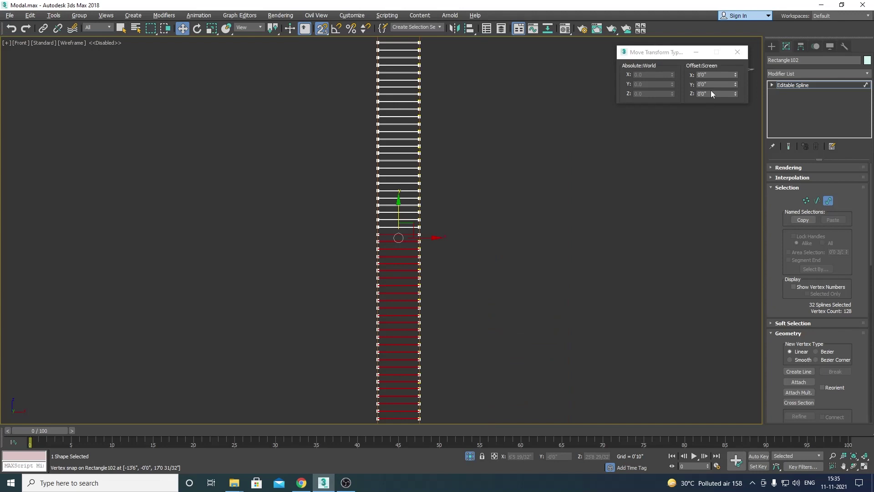
pyautogui.click(727, 85)
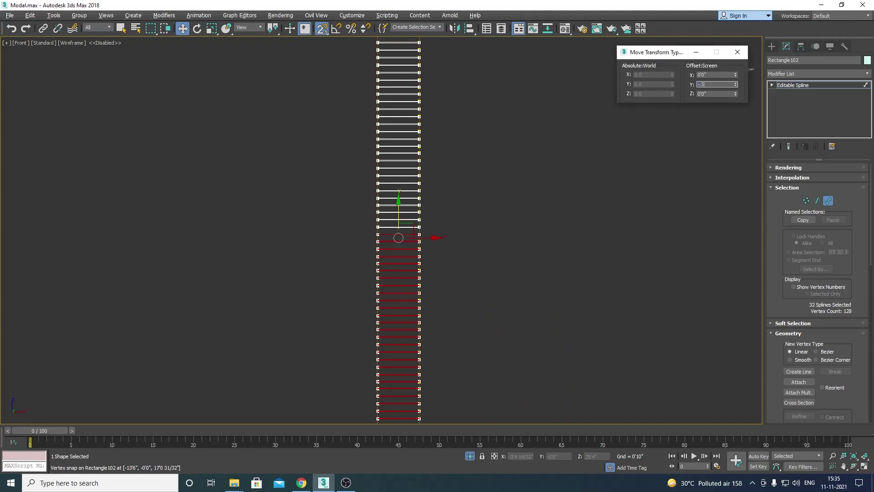
pyautogui.scroll(-3, 517, 102)
pyautogui.scroll(2, 501, 258)
# Snap the bottom slat's lower segment onto the rectangle's base edge
pyautogui.click(501, 257)
pyautogui.scroll(4, 446, 191)
pyautogui.scroll(2, 459, 242)
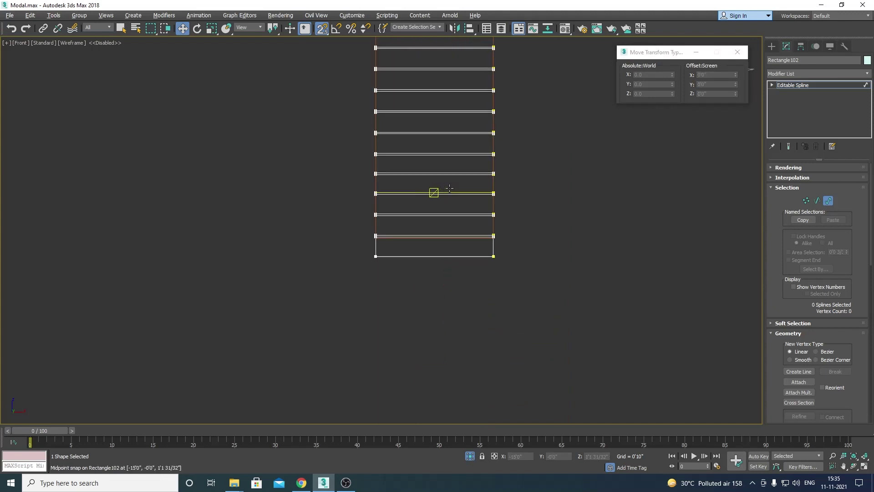
pyautogui.click(457, 246)
pyautogui.scroll(1, 455, 248)
pyautogui.scroll(3, 451, 232)
pyautogui.click(817, 200)
pyautogui.click(463, 249)
pyautogui.moveTo(417, 242); pyautogui.dragTo(251, 250)
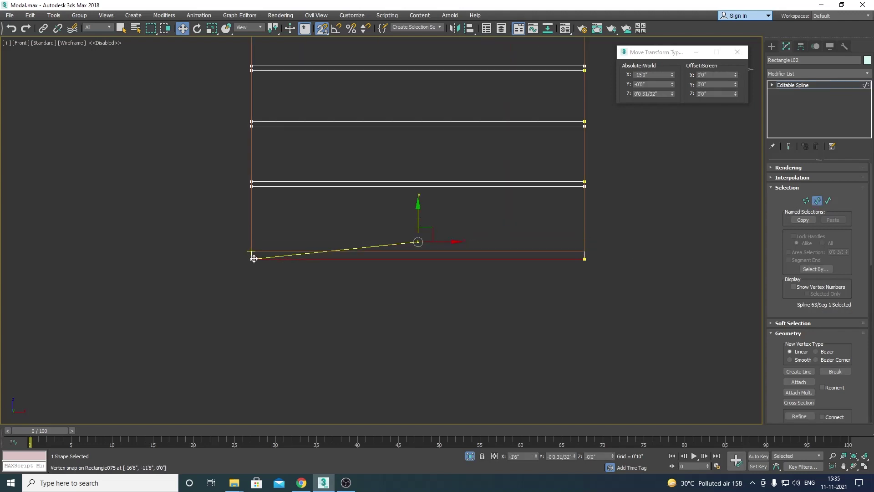
pyautogui.scroll(-5, 342, 312)
pyautogui.click(792, 74)
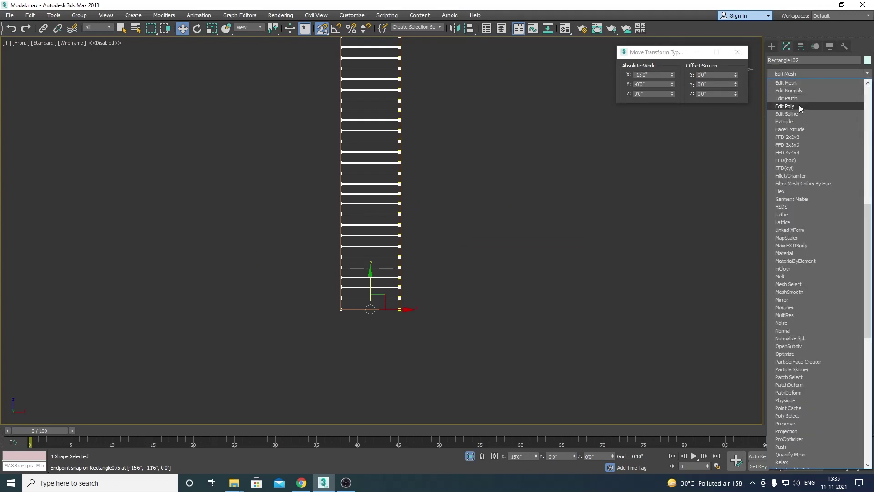
# Extrude the slat outlines into 0'1" boards and move them toward the panel in Top view
pyautogui.click(804, 127)
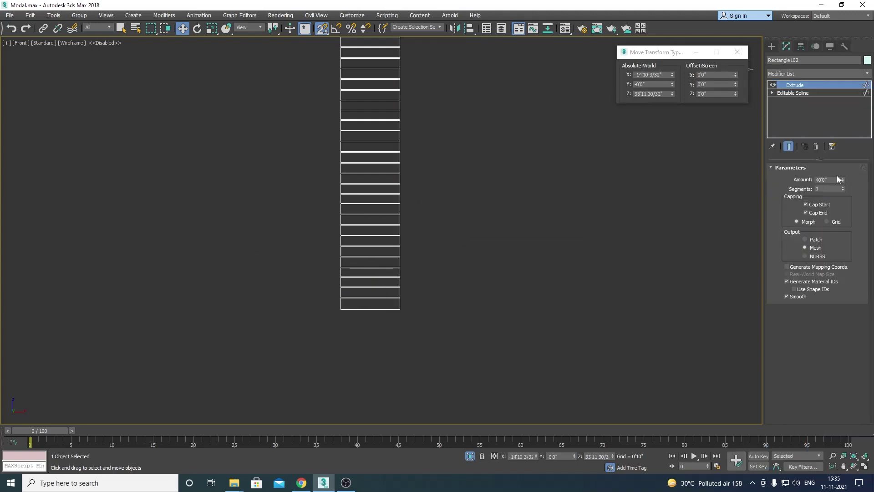
pyautogui.click(613, 243)
pyautogui.press('F3')
pyautogui.click(384, 195)
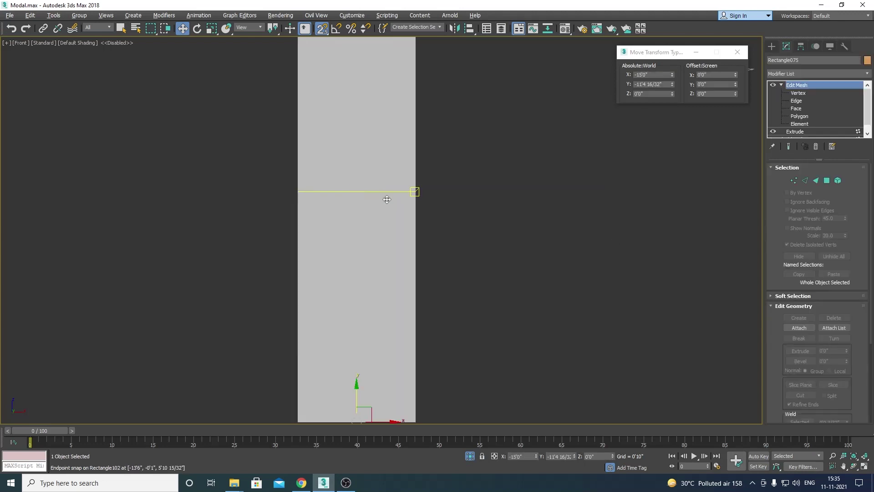
pyautogui.press('t')
pyautogui.moveTo(451, 134); pyautogui.dragTo(357, 199)
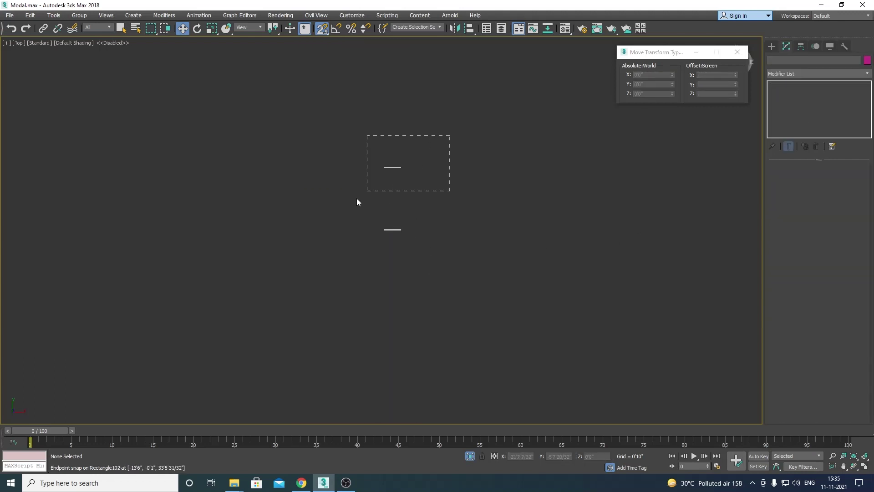
pyautogui.moveTo(376, 120); pyautogui.dragTo(405, 271)
# Snap the extruded slats onto the Rectangle075 panel and check the fit in perspective
pyautogui.scroll(3, 406, 272)
pyautogui.scroll(3, 372, 299)
pyautogui.press('F3')
pyautogui.moveTo(368, 302); pyautogui.dragTo(368, 228)
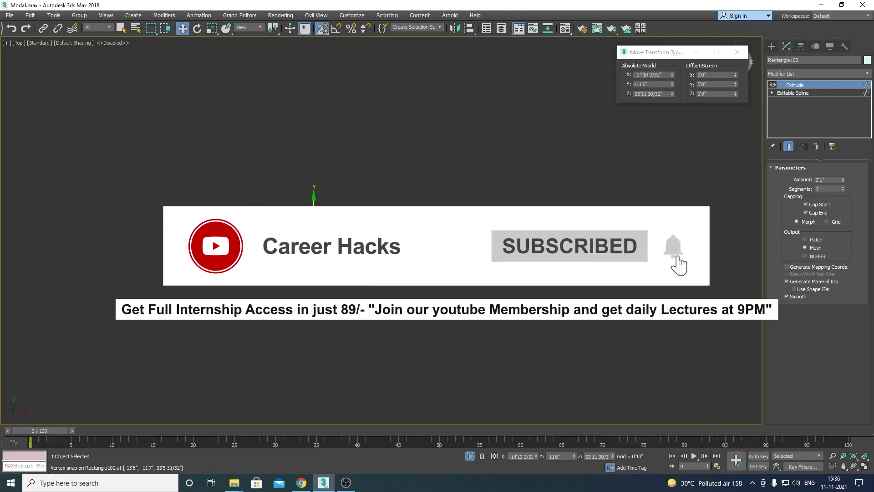
pyautogui.keyDown('alt'); pyautogui.moveTo(381, 228); pyautogui.dragTo(410, 205, button='middle'); pyautogui.keyUp('alt')
pyautogui.press('F3')
pyautogui.press('p')
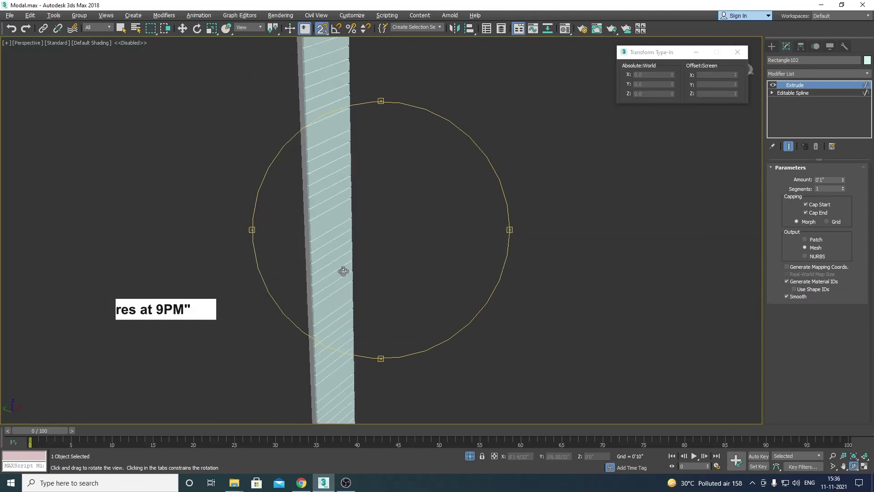
pyautogui.press('w')
pyautogui.moveTo(451, 157); pyautogui.dragTo(293, 256)
# Set the 'woode planks' material Diffuse colour to pale pink 206,150,150
pyautogui.press('m')
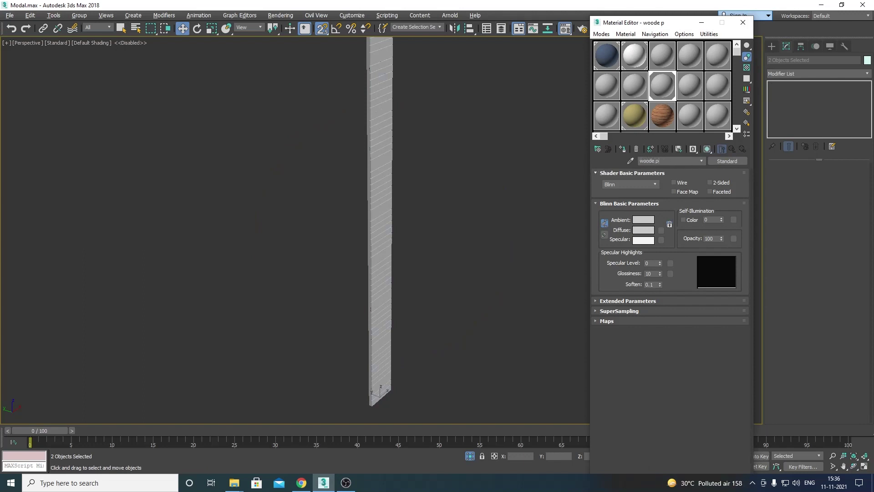
pyautogui.click(643, 229)
pyautogui.click(145, 142)
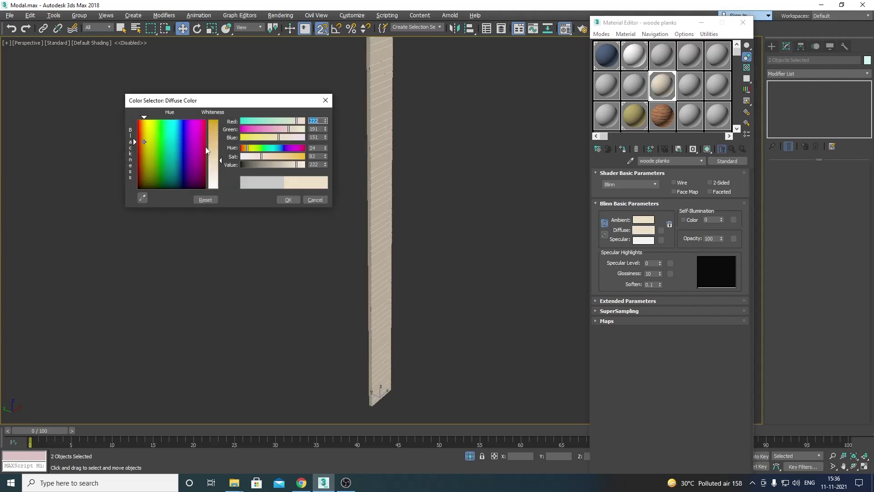
pyautogui.click(204, 153)
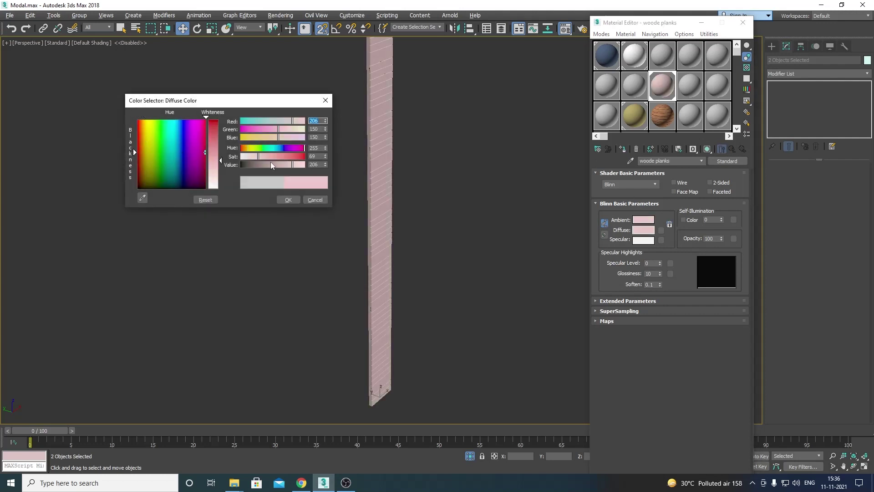
pyautogui.click(285, 198)
pyautogui.click(416, 237)
# Select the pink boards and orbit the view to face them front-on
pyautogui.scroll(-5, 415, 236)
pyautogui.press('m')
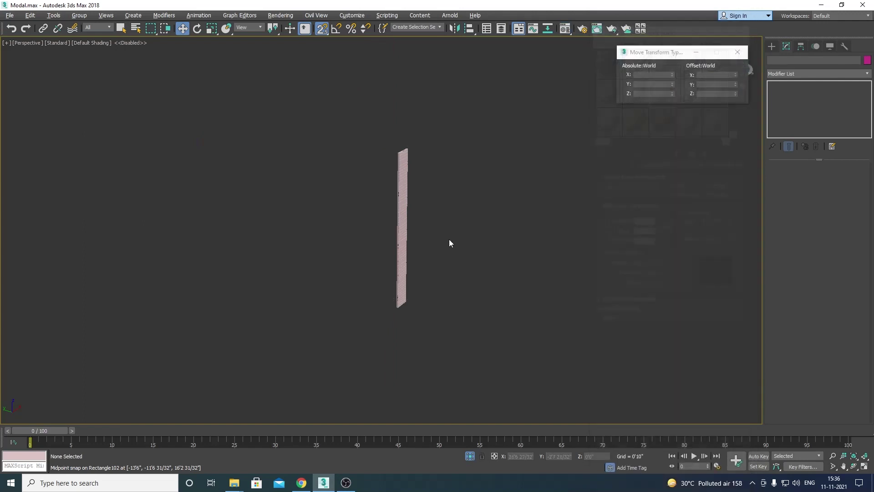
pyautogui.scroll(2, 460, 164)
pyautogui.moveTo(477, 93); pyautogui.dragTo(332, 219)
pyautogui.hotkey('ctrl', 'r')
pyautogui.moveTo(420, 228)
pyautogui.mouseDown()
pyautogui.moveTo(392, 218)
pyautogui.moveTo(436, 240)
pyautogui.moveTo(394, 269)
pyautogui.moveTo(391, 246)
pyautogui.moveTo(396, 293)
pyautogui.moveTo(418, 289)
pyautogui.moveTo(398, 268)
pyautogui.moveTo(396, 139)
pyautogui.moveTo(364, 164)
pyautogui.mouseUp()
# Switch to a Front wireframe view and select the slats object
pyautogui.press('f')
pyautogui.press('w')
pyautogui.press('l')
pyautogui.press('f')
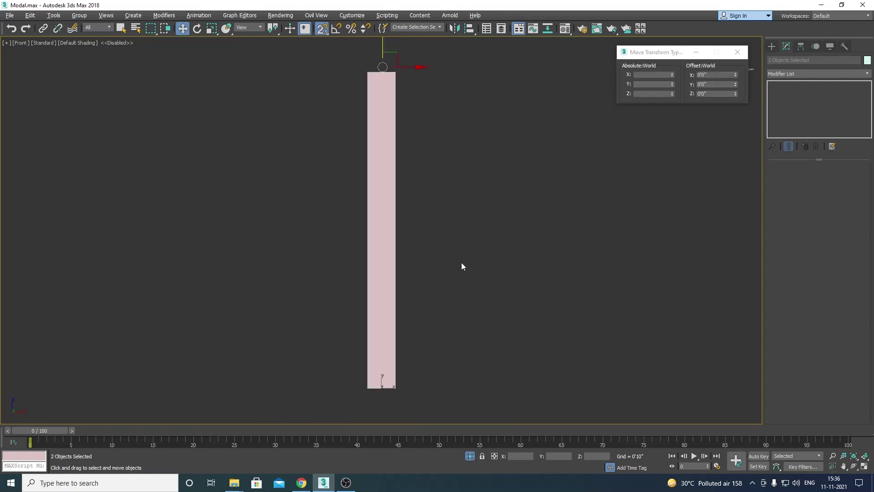
pyautogui.press('F3')
pyautogui.click(476, 254)
pyautogui.scroll(3, 383, 162)
pyautogui.scroll(3, 412, 146)
pyautogui.moveTo(442, 399); pyautogui.dragTo(391, 390, button='middle')
pyautogui.click(387, 167)
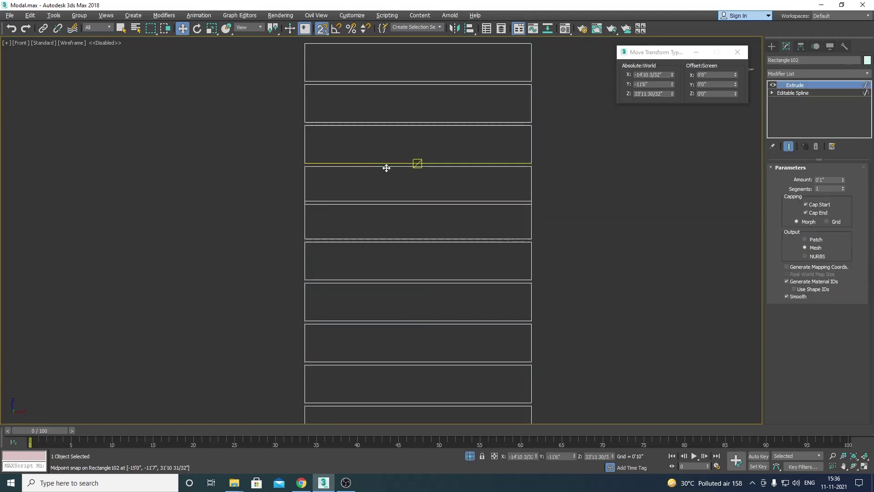
pyautogui.scroll(-3, 399, 184)
# Show the slats shaded with edged faces and frame the stack at an angle
pyautogui.press('F3')
pyautogui.scroll(3, 405, 189)
pyautogui.scroll(-2, 407, 189)
pyautogui.press('F4')
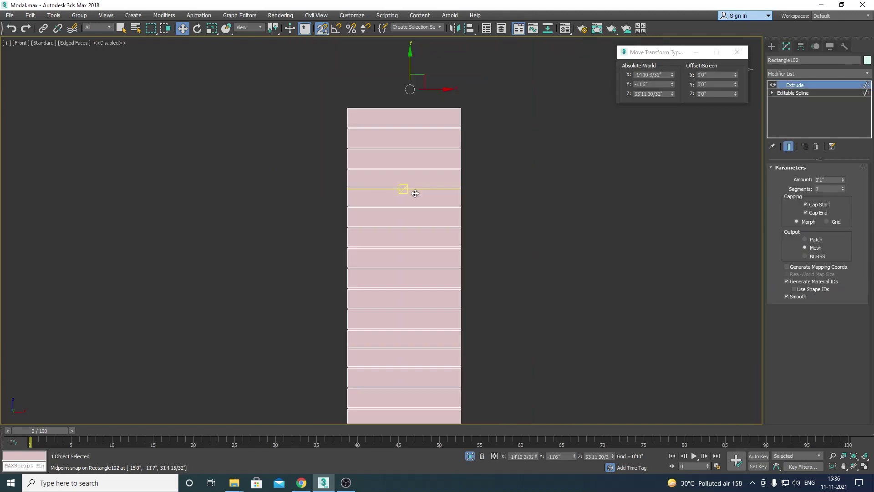
pyautogui.scroll(-3, 484, 282)
pyautogui.moveTo(484, 296); pyautogui.dragTo(460, 231, button='middle')
pyautogui.scroll(2, 433, 301)
pyautogui.moveTo(433, 301)
pyautogui.keyDown('alt'); pyautogui.mouseDown(button='middle')
pyautogui.moveTo(442, 247)
pyautogui.moveTo(481, 295)
pyautogui.mouseUp(button='middle'); pyautogui.keyUp('alt')
# Unhide all objects and check the house through the camera and perspective views
pyautogui.rightClick(481, 295)
pyautogui.click(488, 245)
pyautogui.scroll(2, 488, 242)
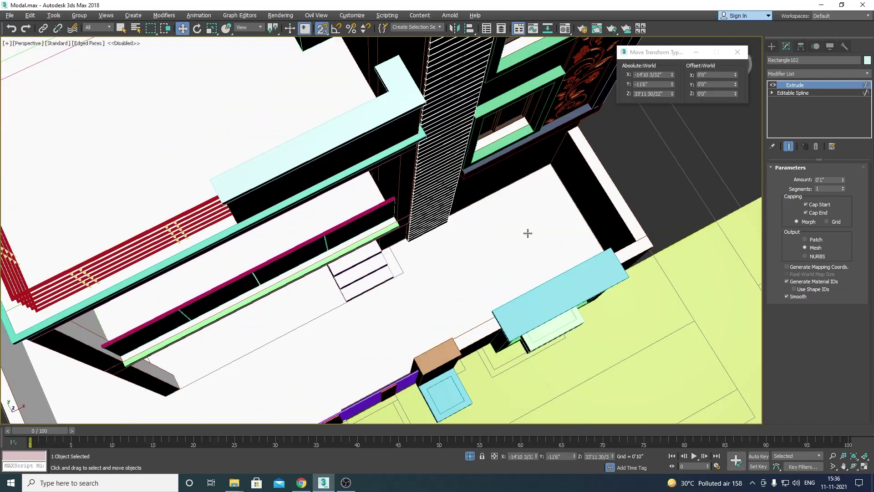
pyautogui.hotkey('ctrl', 'd')
pyautogui.press('c')
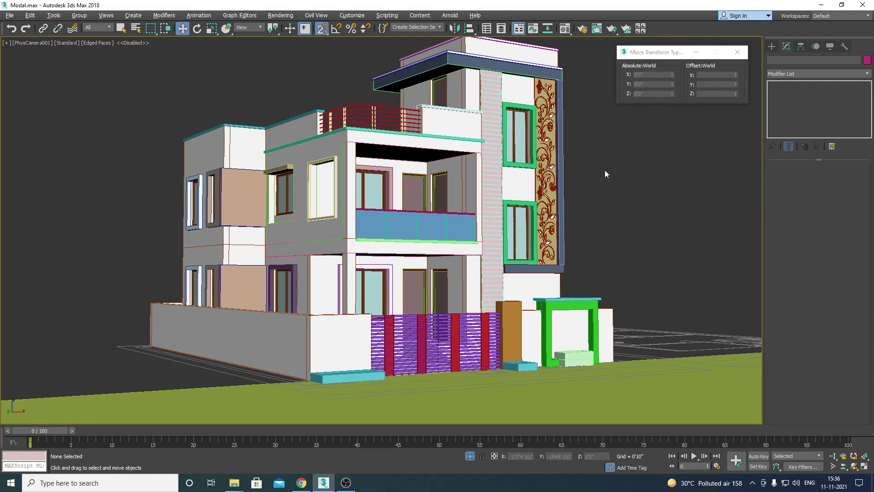
pyautogui.press('p')
pyautogui.scroll(5, 428, 164)
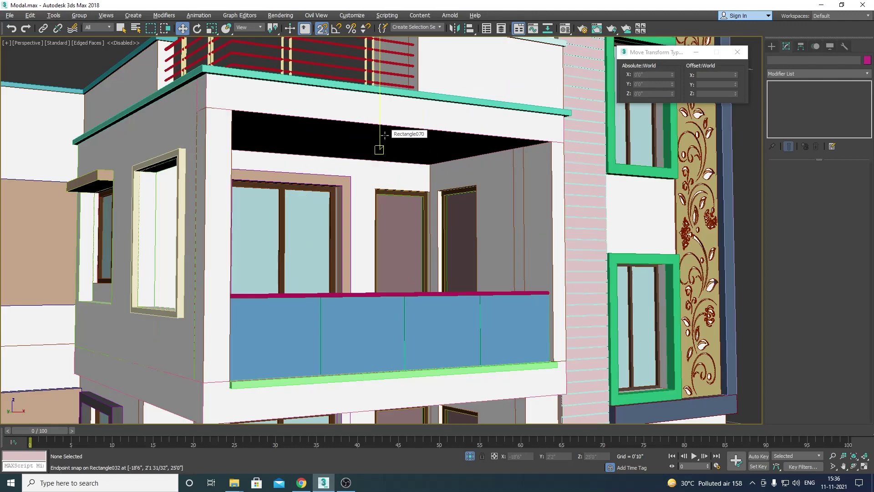
# Isolate the balcony slab Rectangle070 and show it in Top wireframe view
pyautogui.click(381, 134)
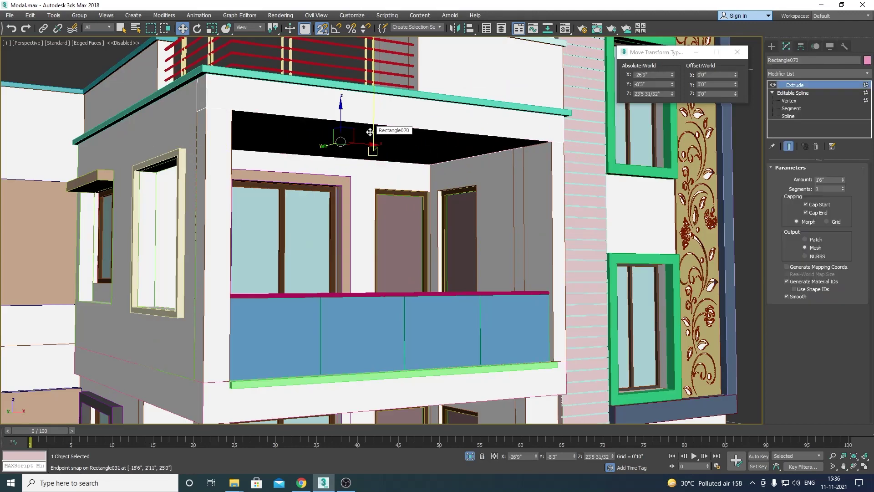
pyautogui.hotkey('alt', 'q')
pyautogui.press('t')
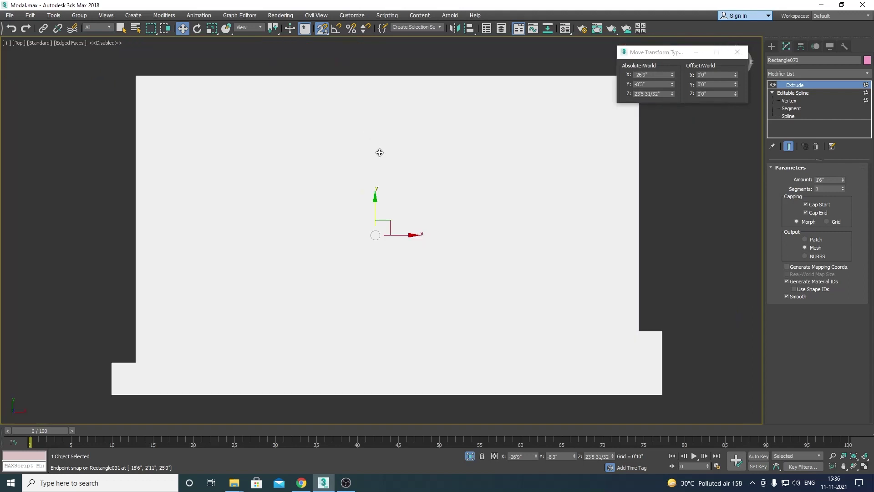
pyautogui.press('F3')
pyautogui.click(303, 206)
pyautogui.scroll(-3, 308, 211)
pyautogui.rightClick(308, 246)
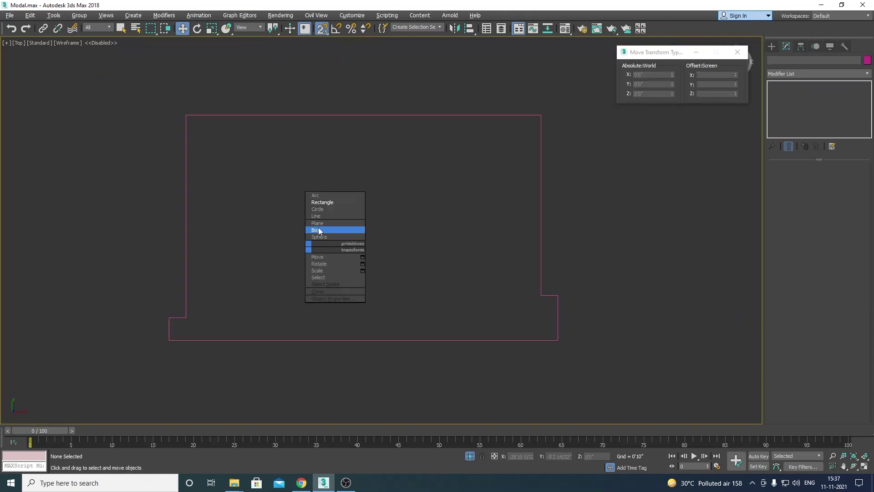
# Draw a small circle inside the balcony slab outline
pyautogui.click(317, 208)
pyautogui.scroll(3, 312, 244)
pyautogui.moveTo(277, 247); pyautogui.dragTo(283, 258)
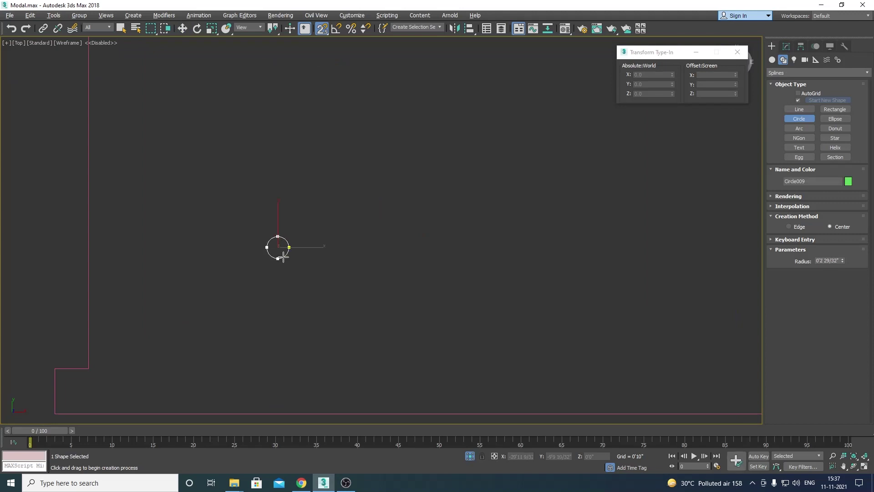
pyautogui.press('w')
pyautogui.click(786, 46)
pyautogui.scroll(-3, 399, 233)
# Set the circle's radius to 3 and move it up and to the left
pyautogui.doubleClick(838, 198)
pyautogui.write('3')
pyautogui.press('Return')
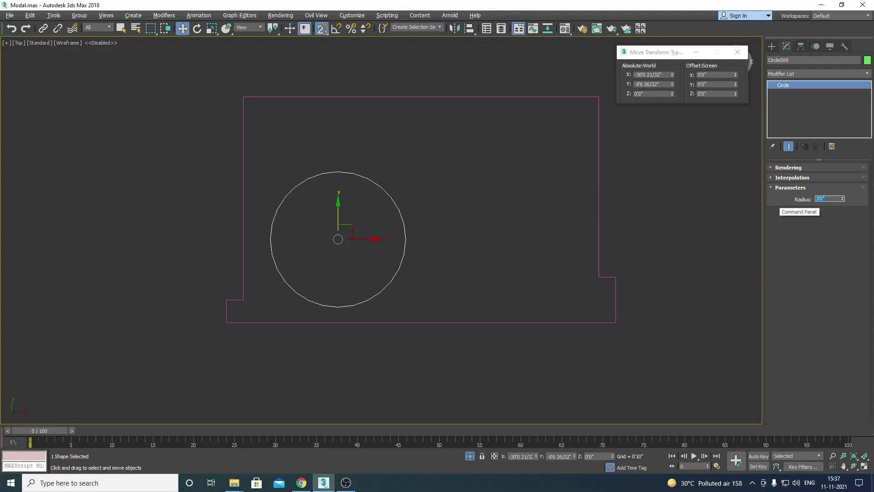
pyautogui.press('Return')
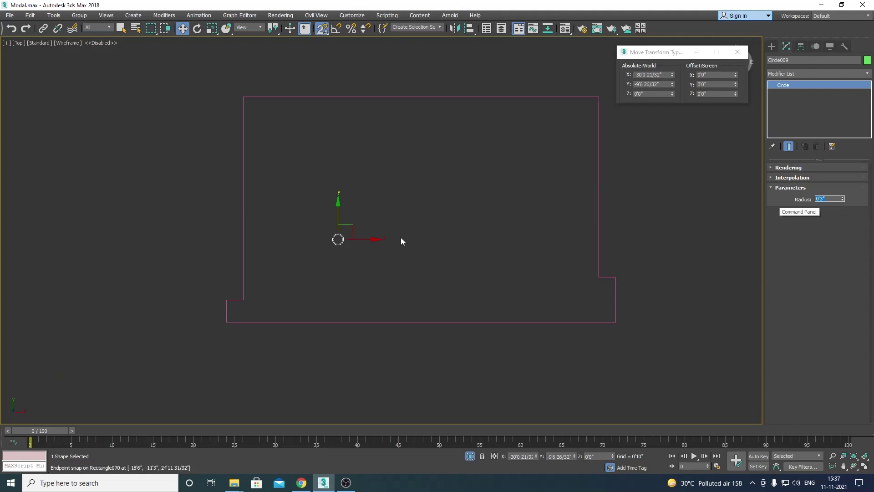
pyautogui.click(397, 251)
pyautogui.scroll(3, 398, 251)
pyautogui.moveTo(450, 191); pyautogui.dragTo(366, 271)
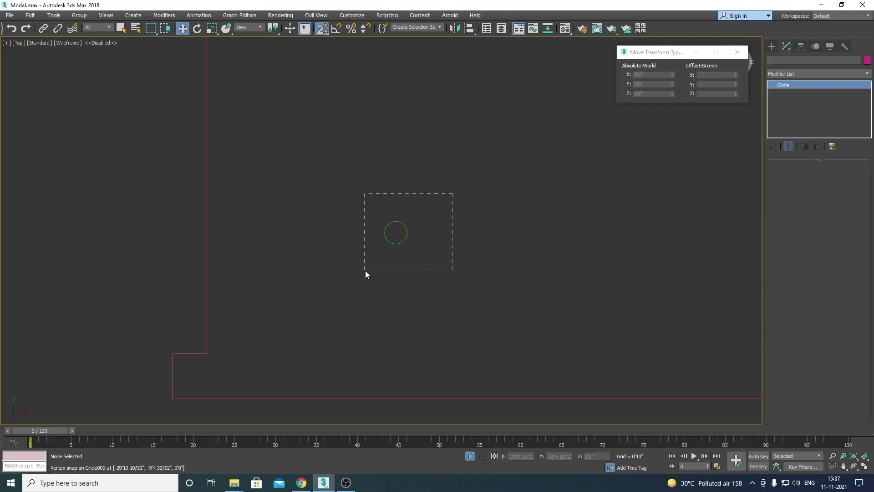
pyautogui.moveTo(393, 234)
pyautogui.mouseDown()
pyautogui.moveTo(341, 194)
pyautogui.moveTo(331, 210)
pyautogui.mouseUp()
pyautogui.scroll(5, 331, 210)
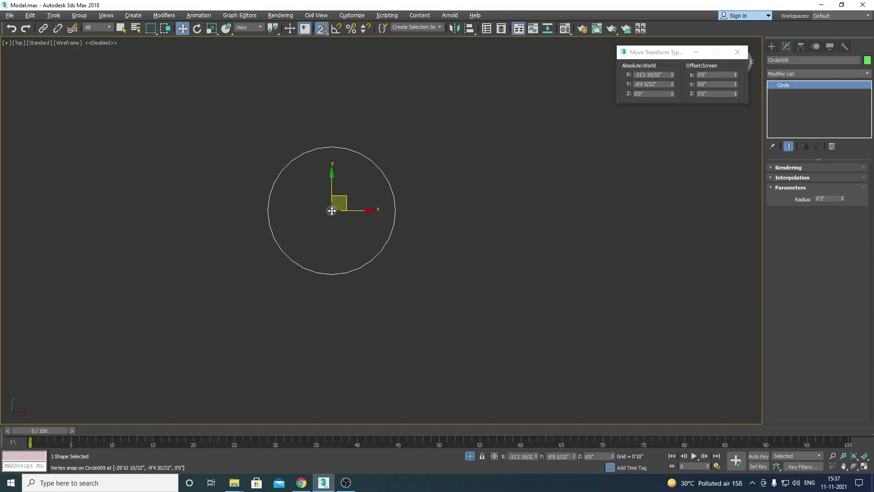
# Convert the circle to an Editable Spline and outline it to form an inner circle
pyautogui.rightClick(313, 213)
pyautogui.moveTo(349, 304)
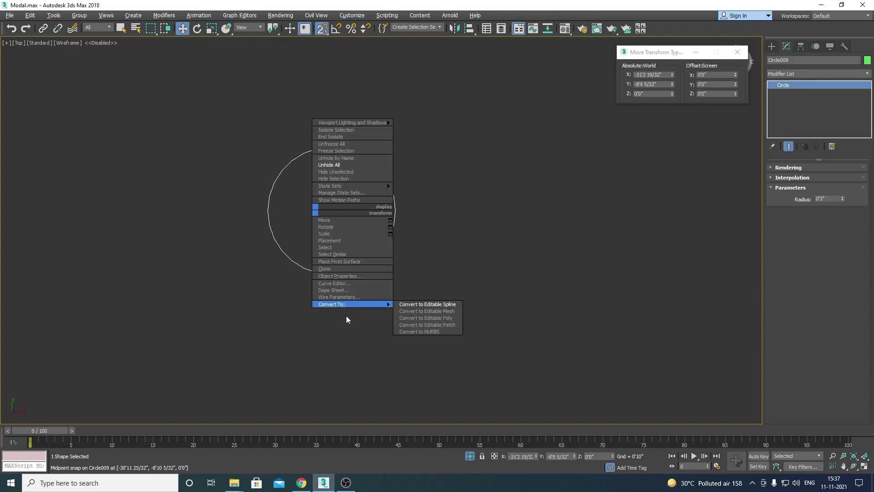
pyautogui.click(412, 304)
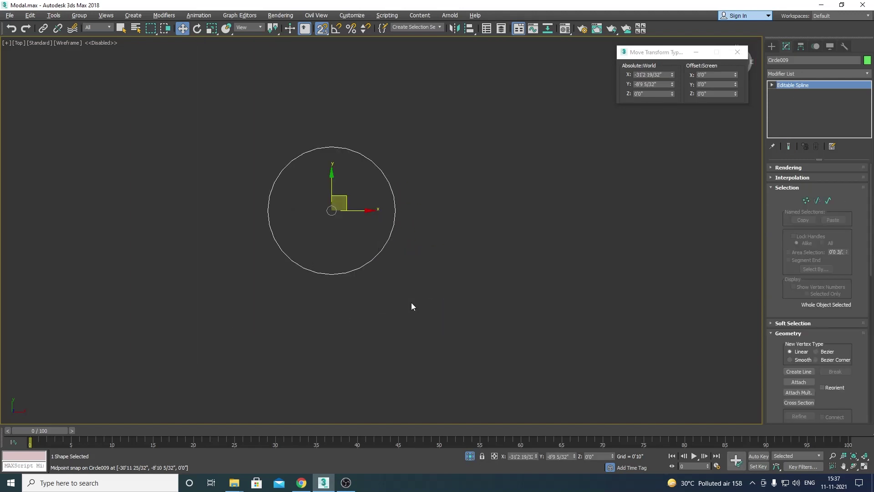
pyautogui.click(828, 201)
pyautogui.moveTo(513, 152); pyautogui.dragTo(288, 238)
pyautogui.scroll(-10, 856, 375)
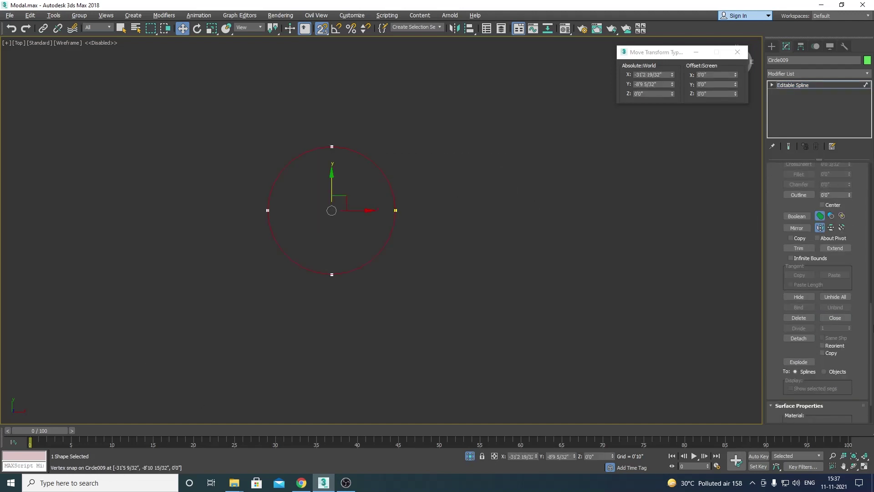
pyautogui.scroll(1, 849, 207)
pyautogui.scroll(1, 847, 273)
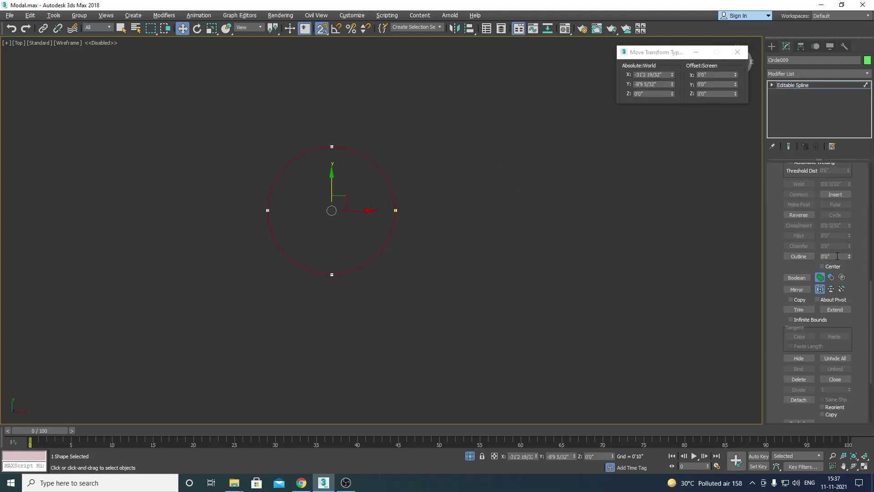
pyautogui.write('5')
pyautogui.press('Return')
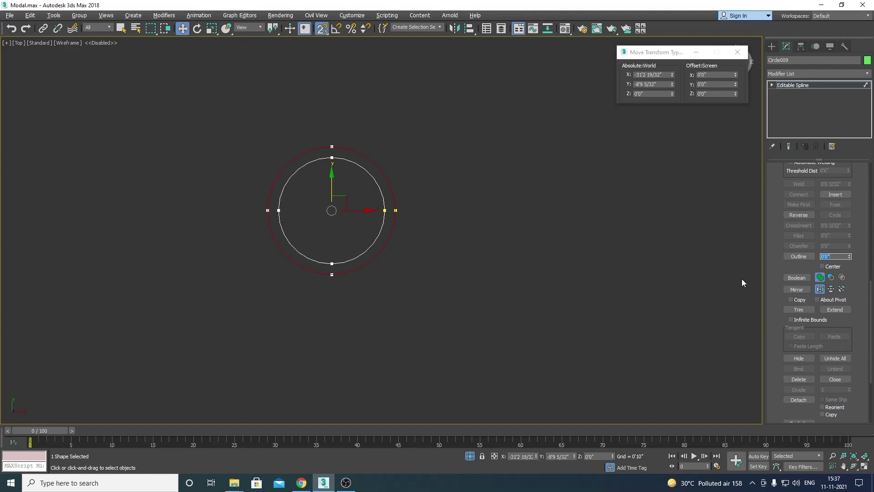
# Extrude both circle outlines into a solid ring
pyautogui.moveTo(486, 171); pyautogui.dragTo(378, 209)
pyautogui.click(791, 74)
pyautogui.press('e')
pyautogui.click(794, 121)
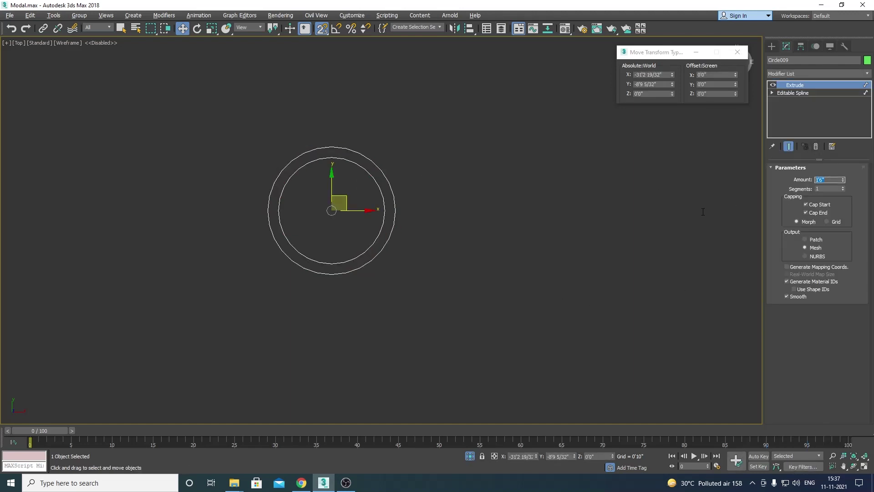
pyautogui.click(497, 273)
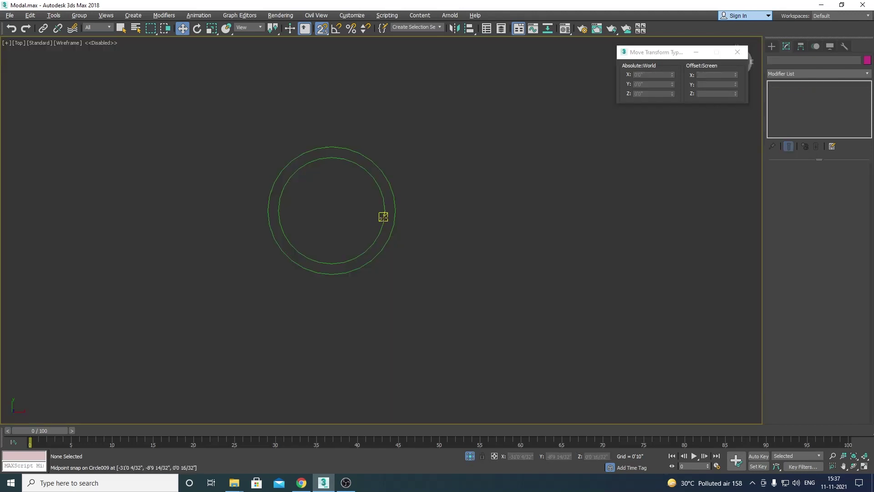
# Clone the ring in place and give the copy an Extrude amount of .2
pyautogui.click(386, 219)
pyautogui.hotkey('ctrl', 'v')
pyautogui.click(412, 275)
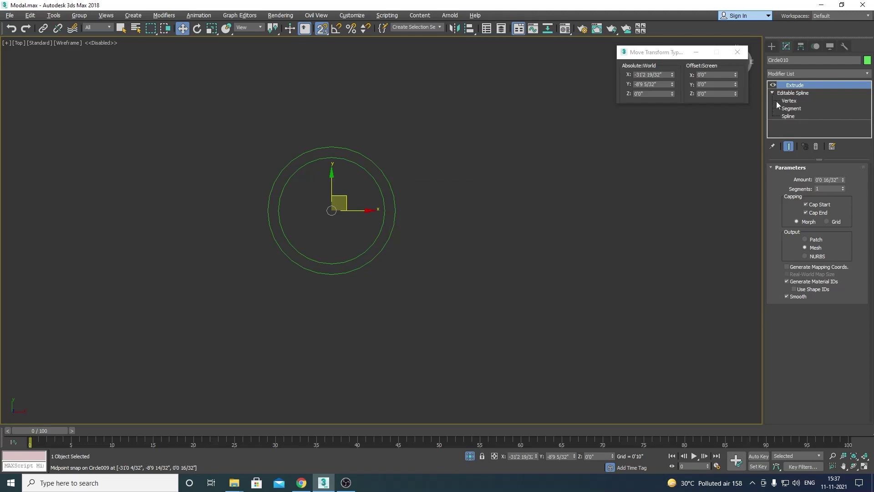
pyautogui.click(787, 116)
pyautogui.moveTo(388, 201); pyautogui.dragTo(385, 201)
pyautogui.click(794, 85)
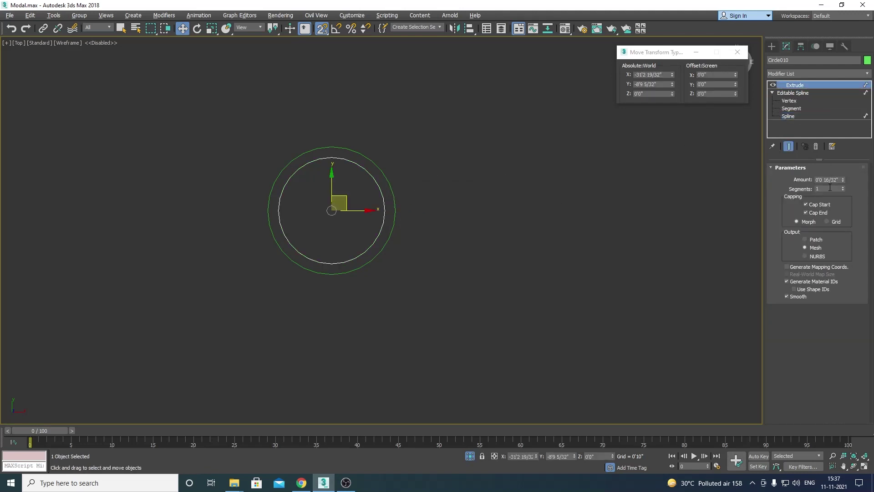
pyautogui.rightClick(843, 179)
pyautogui.write('.2')
# Show both objects shaded with edges and orbit to inspect the extruded disc
pyautogui.moveTo(444, 137); pyautogui.dragTo(223, 313)
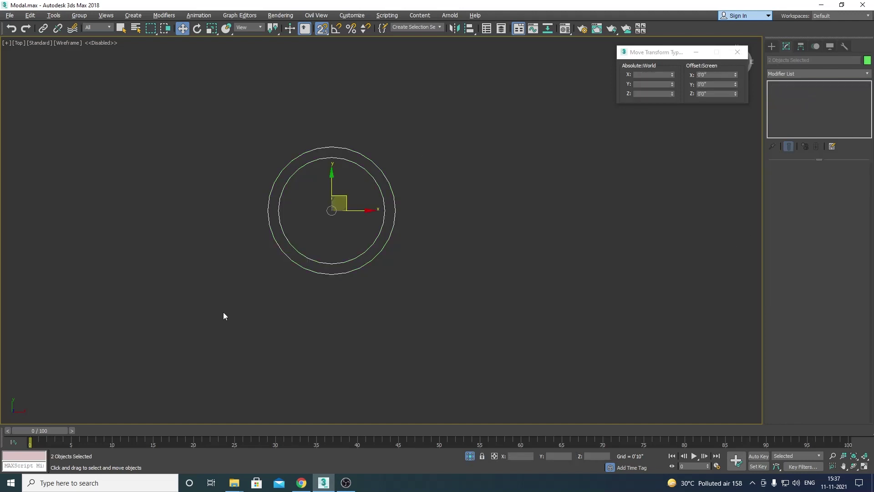
pyautogui.press('F3')
pyautogui.hotkey('ctrl', 'r')
pyautogui.moveTo(312, 273); pyautogui.dragTo(362, 223)
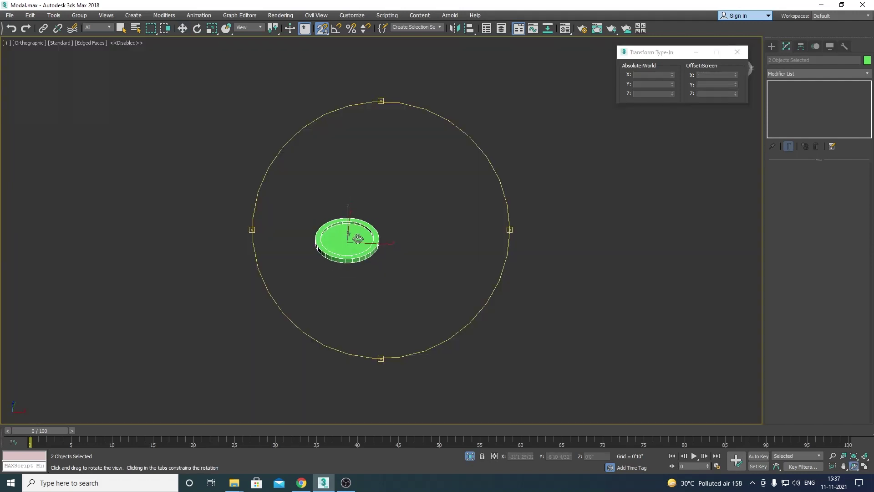
pyautogui.press('w')
pyautogui.scroll(3, 338, 256)
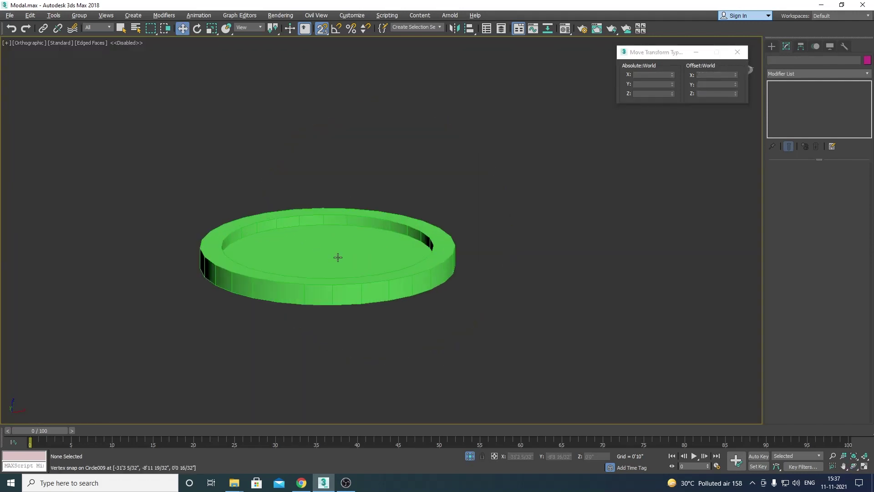
# Reposition the copied disc so it sits on the ring, then view both shaded at an angle
pyautogui.click(338, 256)
pyautogui.press('f')
pyautogui.press('F3')
pyautogui.moveTo(351, 255); pyautogui.dragTo(317, 187)
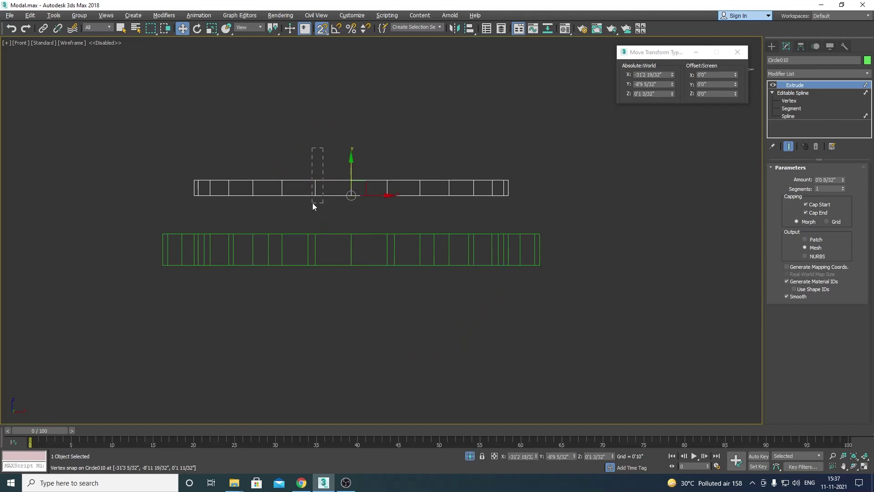
pyautogui.moveTo(313, 198); pyautogui.dragTo(316, 230)
pyautogui.click(332, 268)
pyautogui.moveTo(332, 268); pyautogui.dragTo(303, 198)
pyautogui.press('F3')
pyautogui.moveTo(304, 198)
pyautogui.keyDown('alt'); pyautogui.mouseDown(button='middle')
pyautogui.moveTo(413, 279)
pyautogui.moveTo(384, 279)
pyautogui.moveTo(377, 244)
pyautogui.mouseUp(button='middle'); pyautogui.keyUp('alt')
pyautogui.press('w')
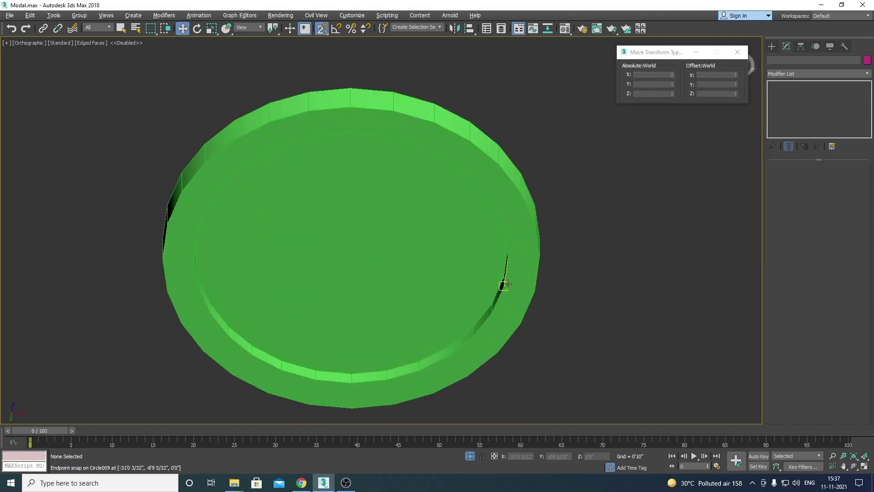
# Set Interpolation to Adaptive on both the ring and the disc for smooth curves
pyautogui.click(521, 289)
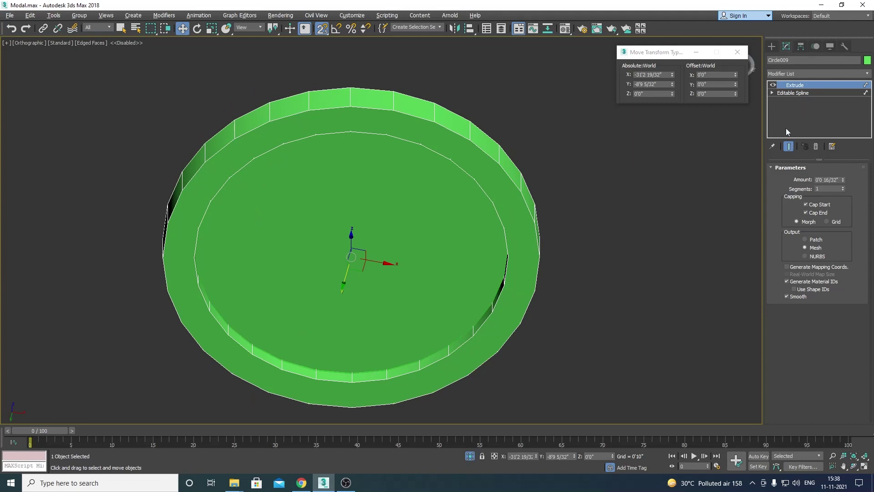
pyautogui.click(772, 92)
pyautogui.click(790, 108)
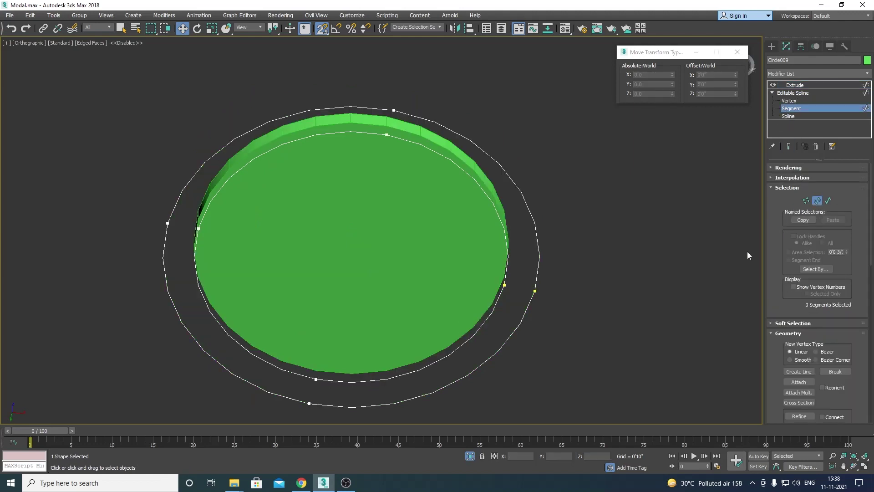
pyautogui.click(782, 170)
pyautogui.click(782, 168)
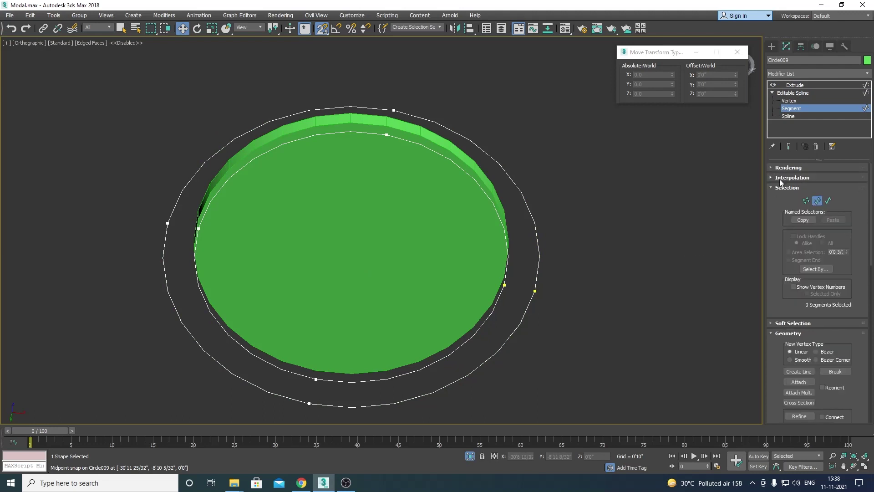
pyautogui.click(807, 205)
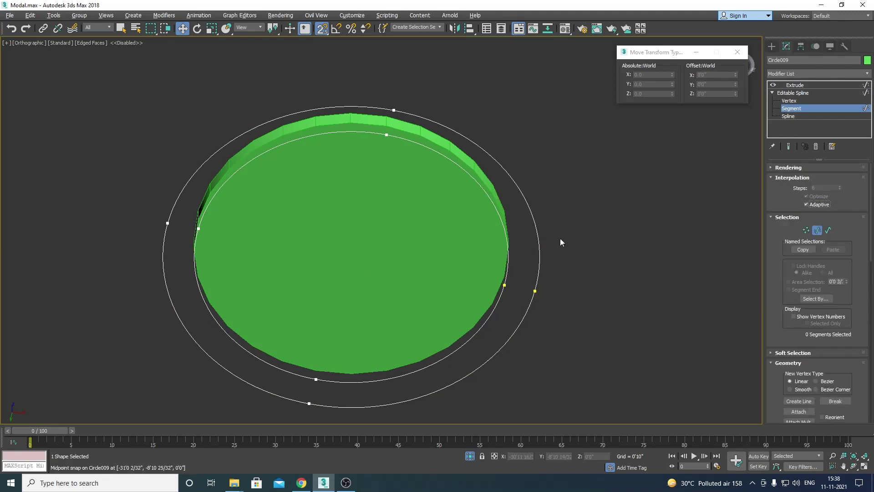
pyautogui.click(792, 85)
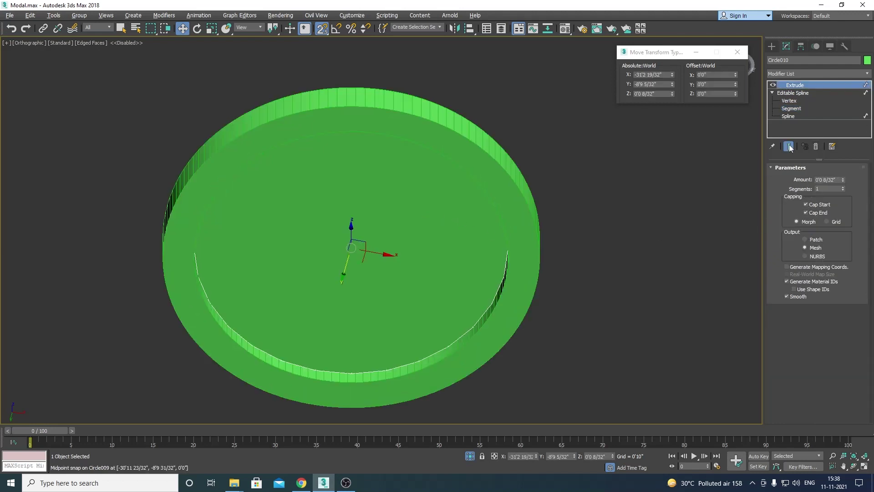
pyautogui.click(784, 100)
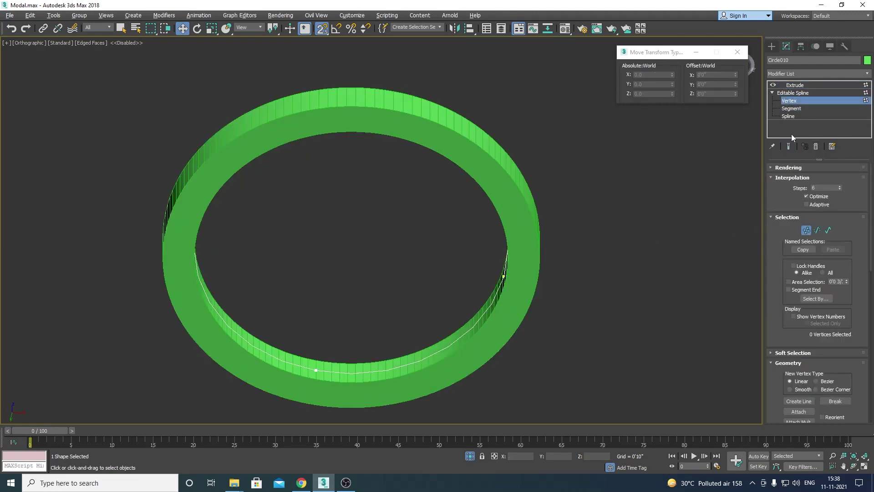
pyautogui.click(807, 204)
pyautogui.click(807, 87)
# Orbit around the finished ring and disc, then open the Material Editor on an unused slot
pyautogui.moveTo(634, 156); pyautogui.dragTo(375, 273)
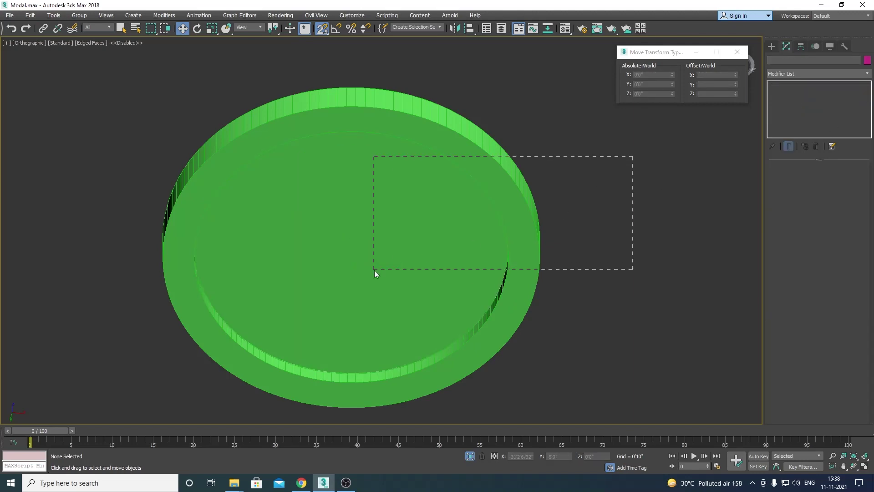
pyautogui.moveTo(374, 268)
pyautogui.keyDown('alt'); pyautogui.mouseDown(button='middle')
pyautogui.moveTo(338, 250)
pyautogui.moveTo(388, 347)
pyautogui.mouseUp(button='middle'); pyautogui.keyUp('alt')
pyautogui.scroll(-5, 390, 270)
pyautogui.keyDown('alt'); pyautogui.moveTo(390, 270); pyautogui.dragTo(414, 210, button='middle'); pyautogui.keyUp('alt')
pyautogui.scroll(5, 397, 302)
pyautogui.rightClick(397, 302)
pyautogui.click(597, 354)
pyautogui.press('m')
pyautogui.click(689, 97)
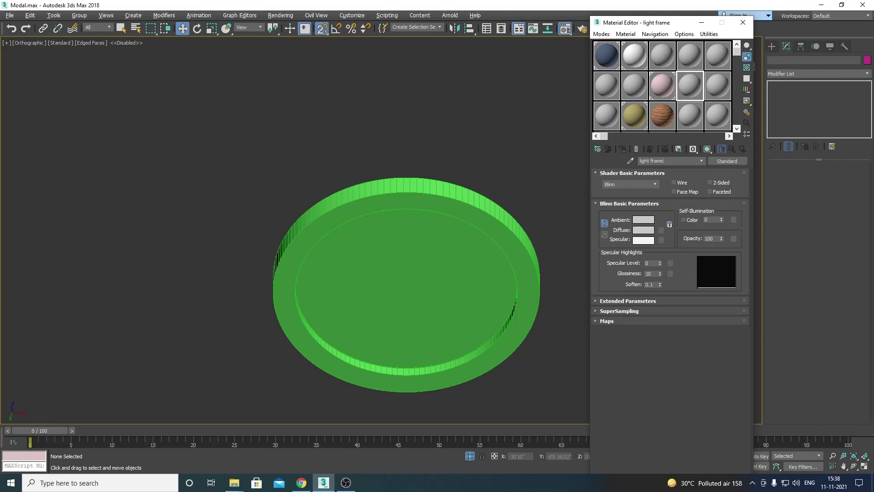
# Give the material a dark grey Diffuse colour and apply it to the outer ring
pyautogui.click(644, 230)
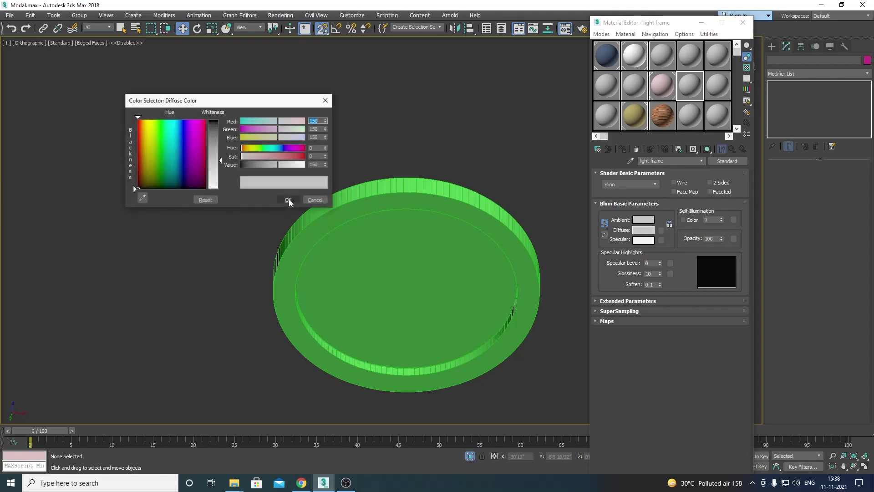
pyautogui.moveTo(273, 164); pyautogui.dragTo(242, 164)
pyautogui.click(213, 127)
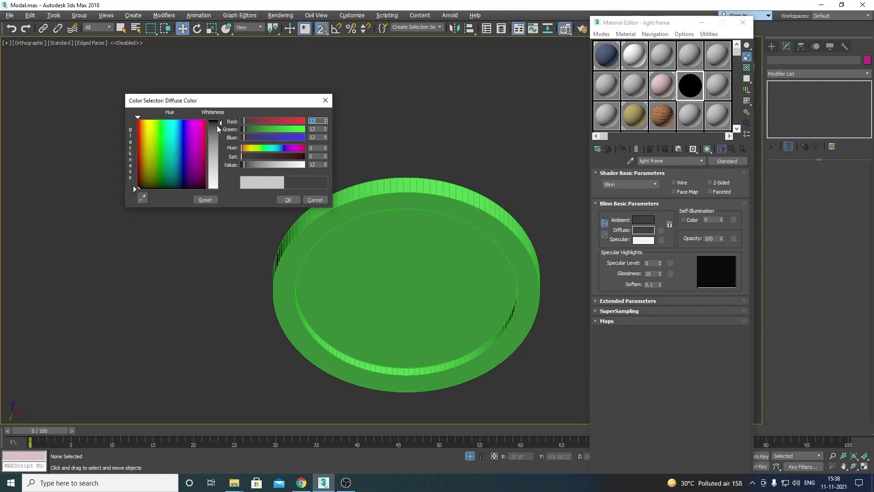
pyautogui.click(288, 199)
pyautogui.moveTo(555, 207); pyautogui.dragTo(498, 221)
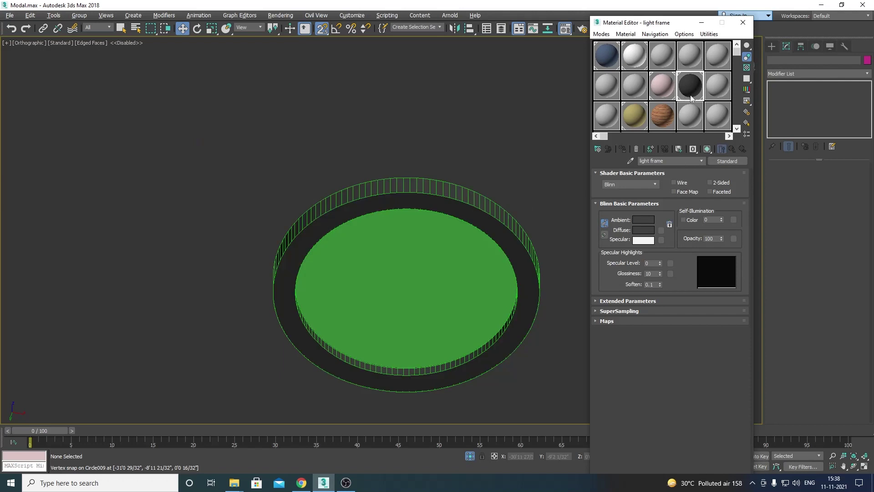
# Create a white Diffuse material named 'light', then select the ring and disc together
pyautogui.click(709, 90)
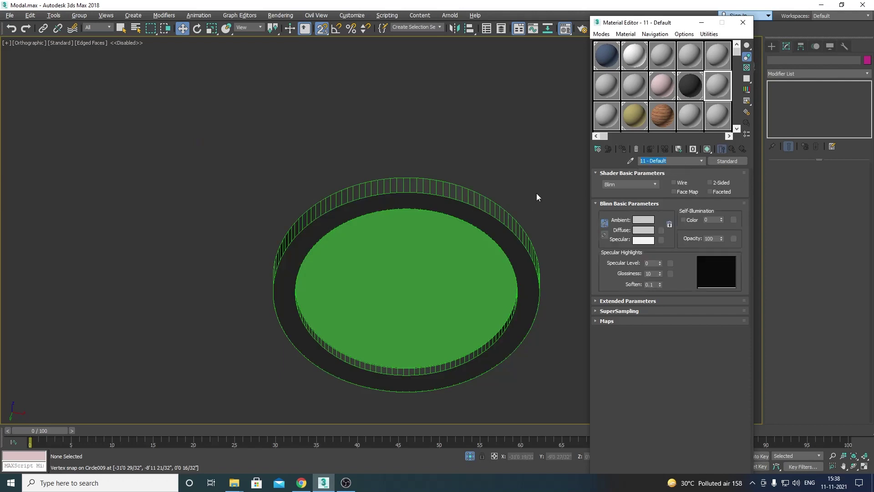
pyautogui.write('light')
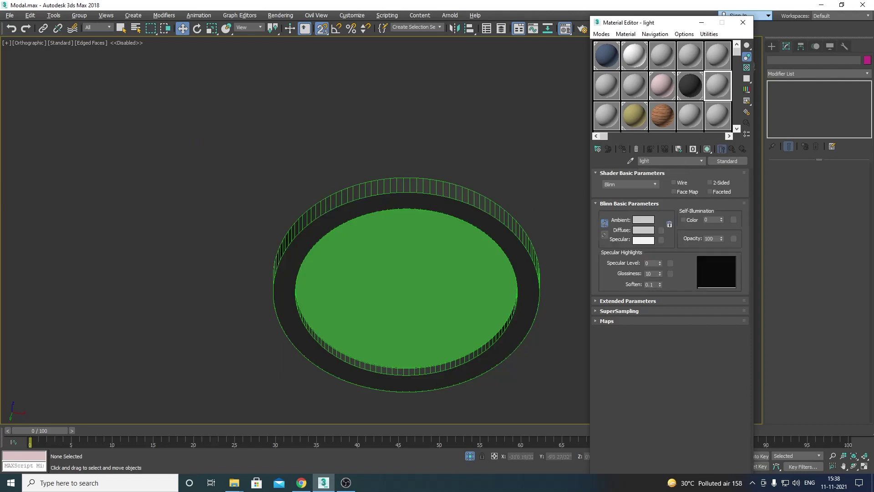
pyautogui.click(643, 230)
pyautogui.moveTo(214, 137); pyautogui.dragTo(214, 187)
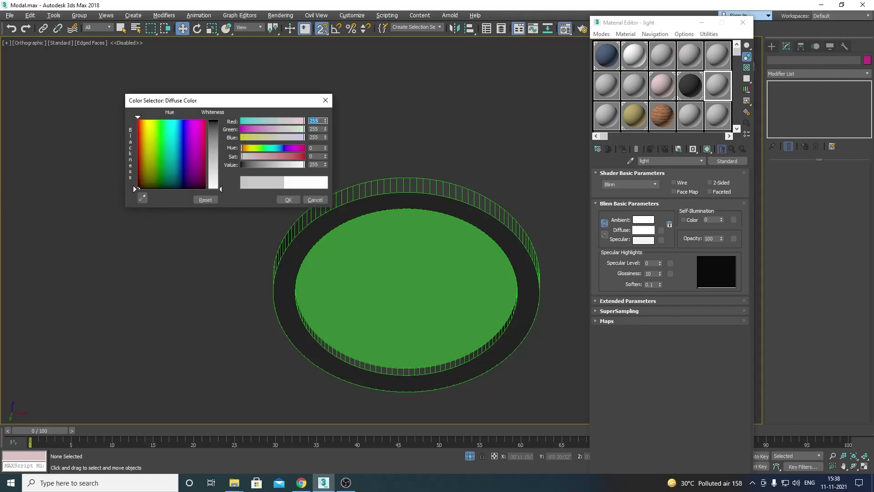
pyautogui.click(288, 200)
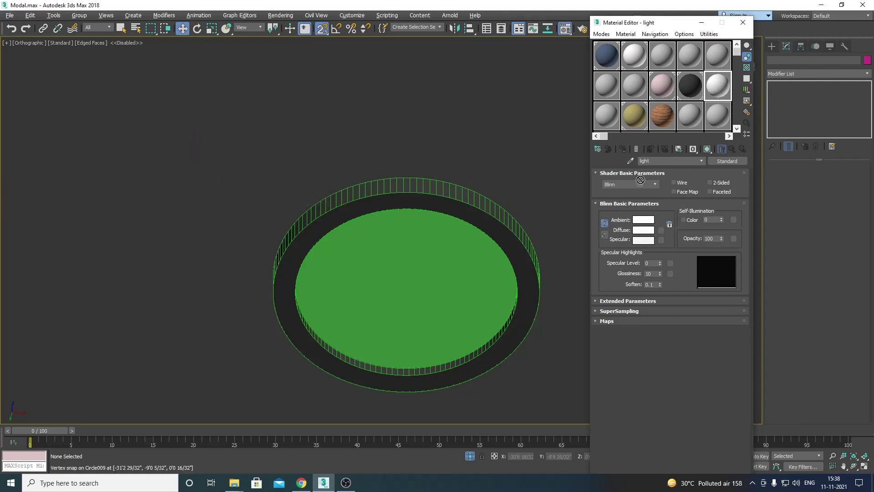
pyautogui.moveTo(518, 99); pyautogui.dragTo(320, 302)
pyautogui.click(80, 15)
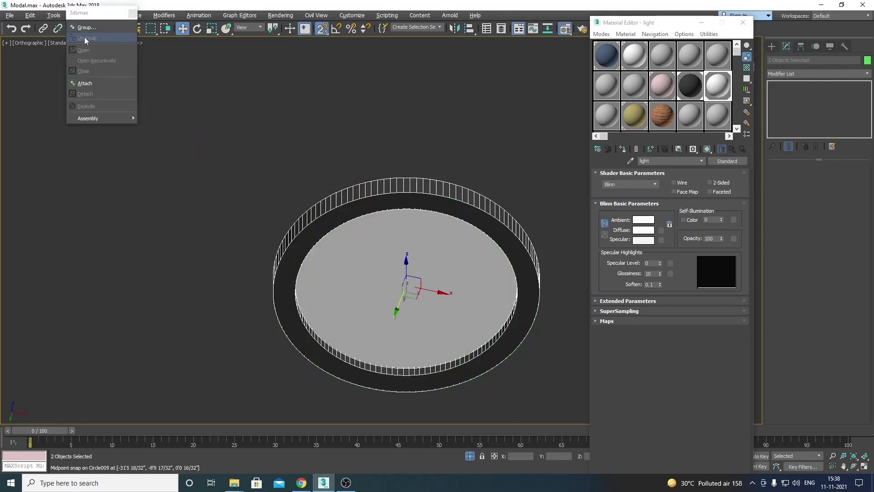
# Group the ring and disc and snap the group against the slab in the front view
pyautogui.click(442, 256)
pyautogui.rightClick(353, 213)
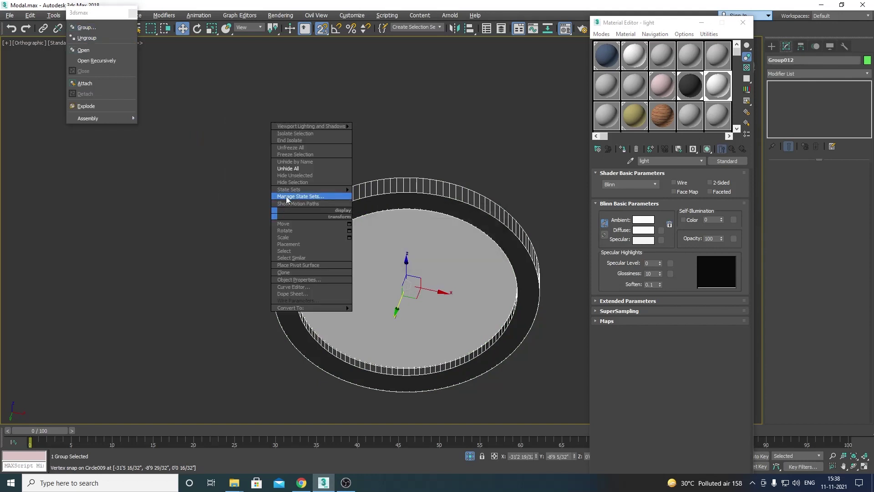
pyautogui.scroll(-4, 229, 168)
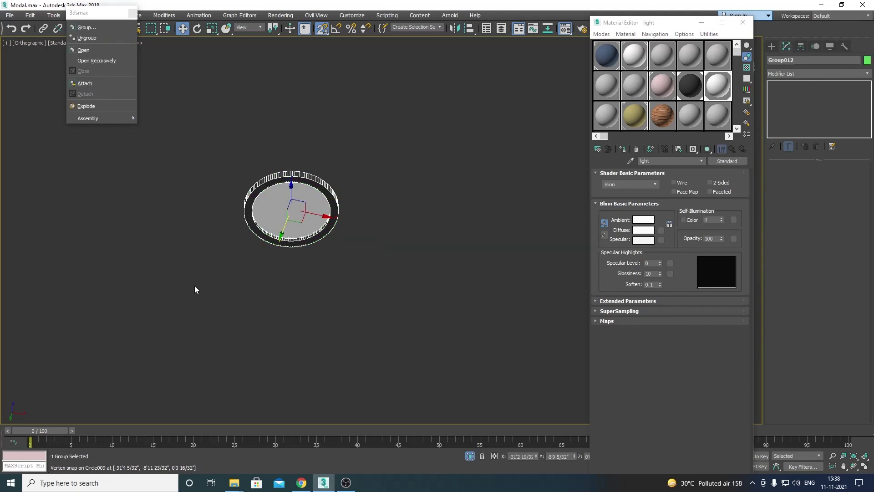
pyautogui.press('f')
pyautogui.scroll(-2, 353, 346)
pyautogui.moveTo(354, 334); pyautogui.dragTo(357, 159)
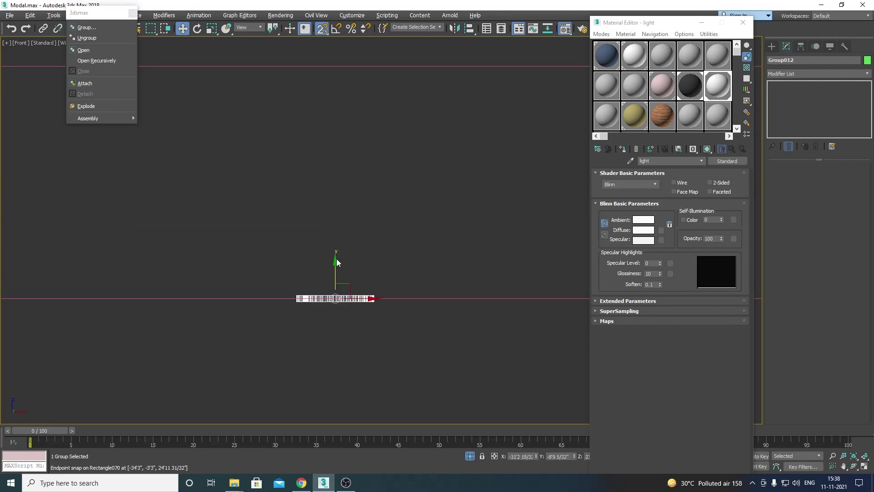
# Switch to a wireframe Top view and close the Material Editor
pyautogui.scroll(5, 290, 326)
pyautogui.scroll(2, 323, 236)
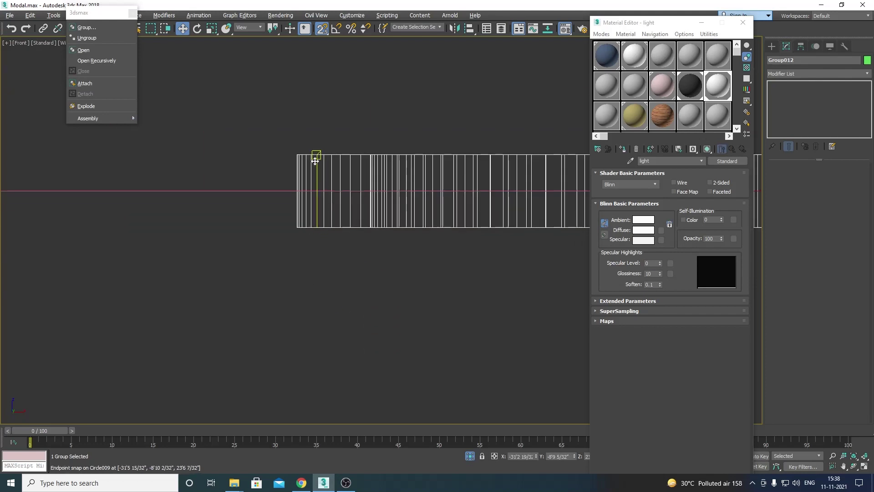
pyautogui.scroll(-4, 336, 306)
pyautogui.scroll(-5, 337, 308)
pyautogui.press('t')
pyautogui.scroll(3, 307, 293)
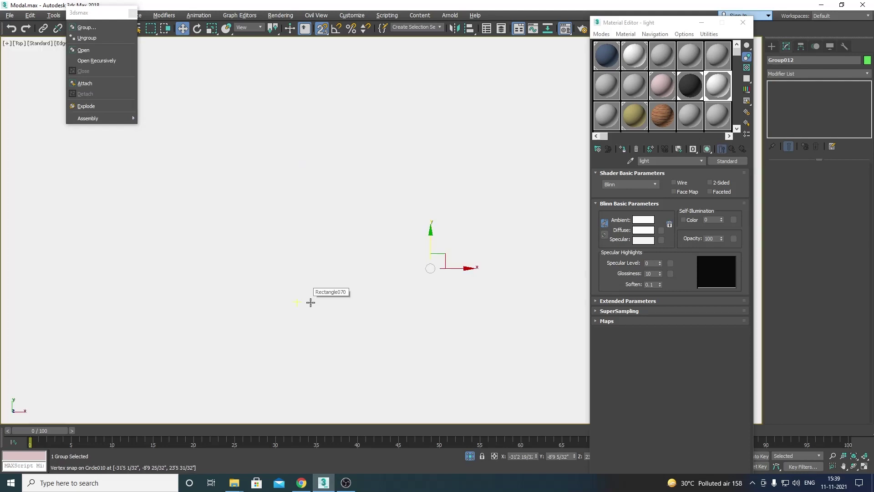
pyautogui.press('F3')
pyautogui.scroll(-4, 307, 296)
pyautogui.scroll(-4, 319, 287)
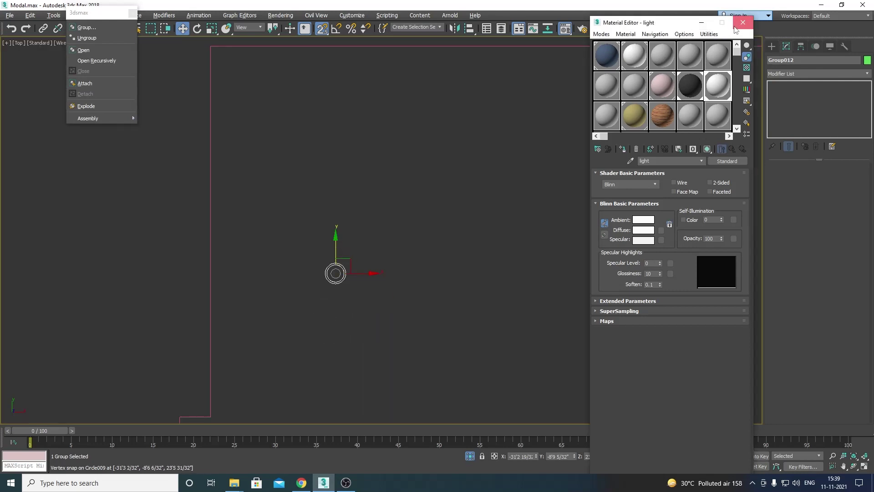
pyautogui.click(734, 26)
pyautogui.scroll(-5, 294, 231)
pyautogui.scroll(4, 294, 232)
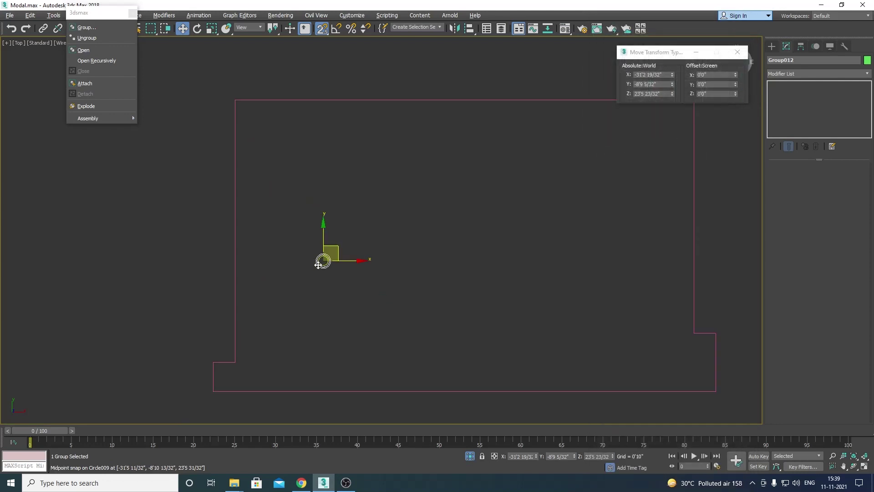
# Move the light group down on the slab and clone a copy to the right side
pyautogui.moveTo(323, 238)
pyautogui.mouseDown()
pyautogui.moveTo(354, 328)
pyautogui.moveTo(338, 327)
pyautogui.mouseUp()
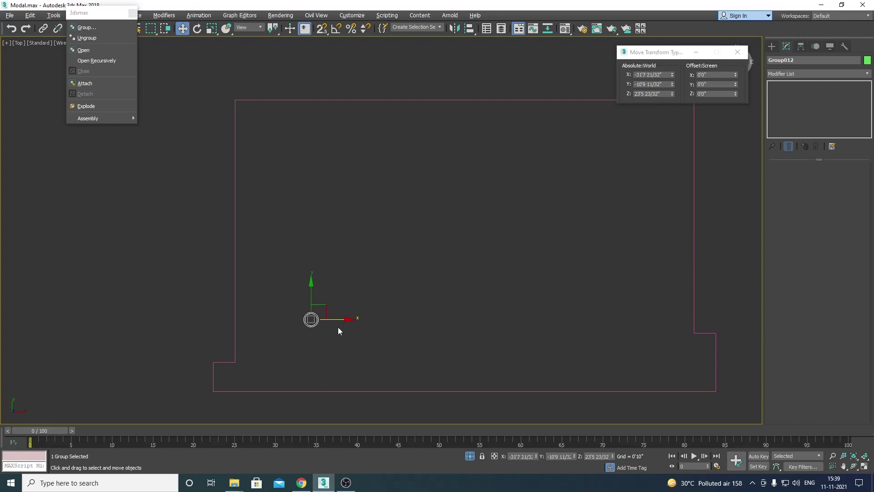
pyautogui.moveTo(378, 348); pyautogui.dragTo(319, 337, button='middle')
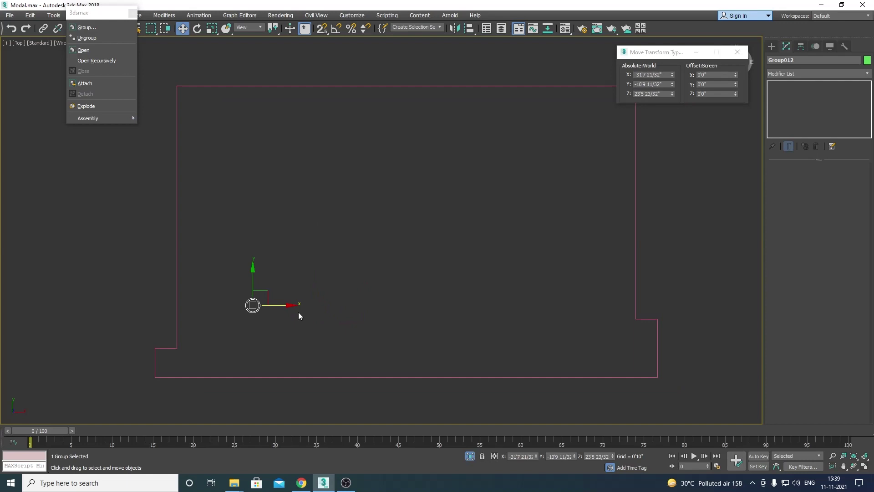
pyautogui.keyDown('shift'); pyautogui.moveTo(299, 312); pyautogui.dragTo(629, 298); pyautogui.keyUp('shift')
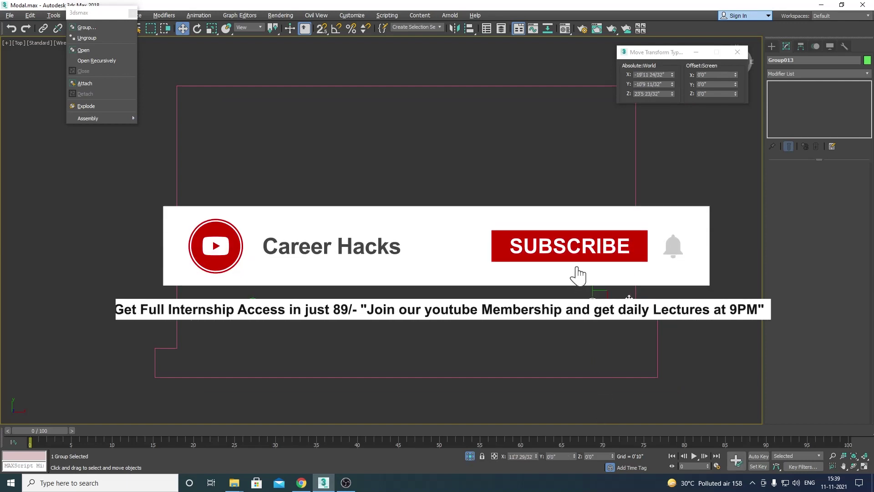
pyautogui.keyDown('shift'); pyautogui.moveTo(628, 299); pyautogui.dragTo(609, 298); pyautogui.keyUp('shift')
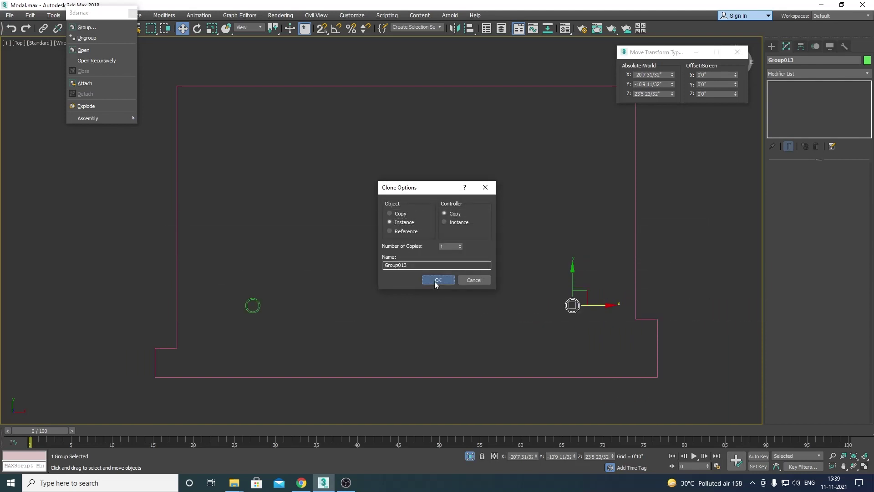
# Make the right-hand copy an Instance, then clone both lights upward to get four lights
pyautogui.click(437, 280)
pyautogui.moveTo(597, 242); pyautogui.dragTo(321, 328)
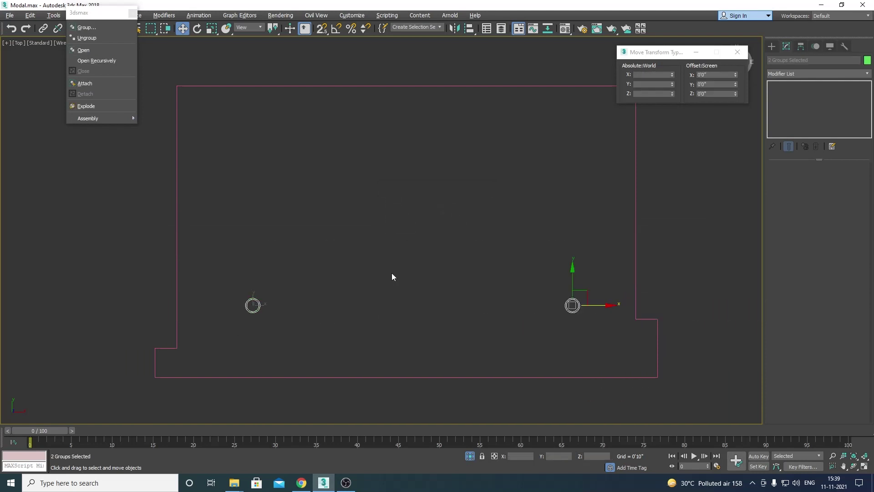
pyautogui.keyDown('shift'); pyautogui.moveTo(571, 275); pyautogui.dragTo(578, 110); pyautogui.keyUp('shift')
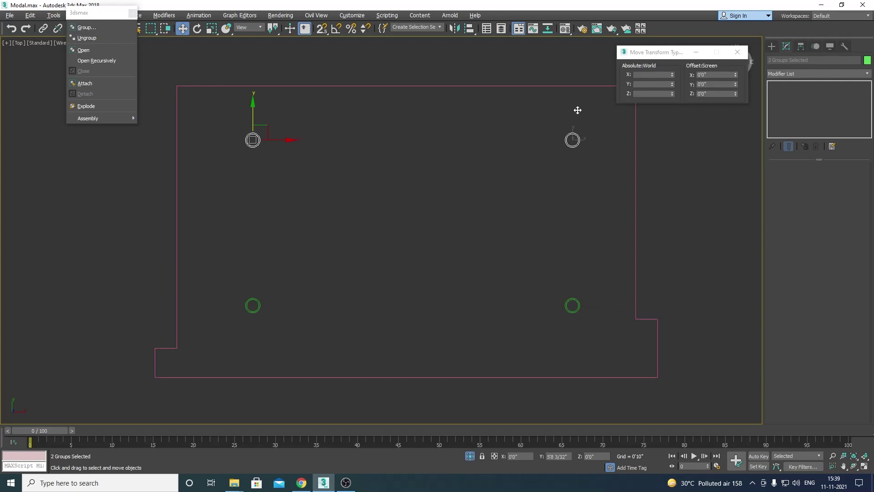
pyautogui.press('Return')
# Unhide all objects, then isolate the balcony slab Rectangle070 with Alt+Q
pyautogui.scroll(-5, 367, 282)
pyautogui.moveTo(390, 296)
pyautogui.keyDown('alt'); pyautogui.mouseDown(button='middle')
pyautogui.moveTo(403, 196)
pyautogui.moveTo(421, 337)
pyautogui.mouseUp(button='middle'); pyautogui.keyUp('alt')
pyautogui.rightClick(422, 340)
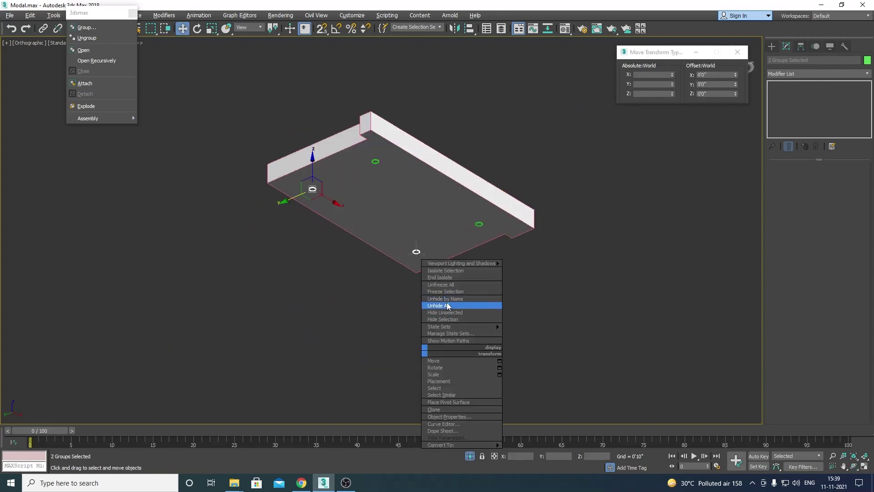
pyautogui.click(447, 303)
pyautogui.press('[')
pyautogui.press('[')
pyautogui.press('c')
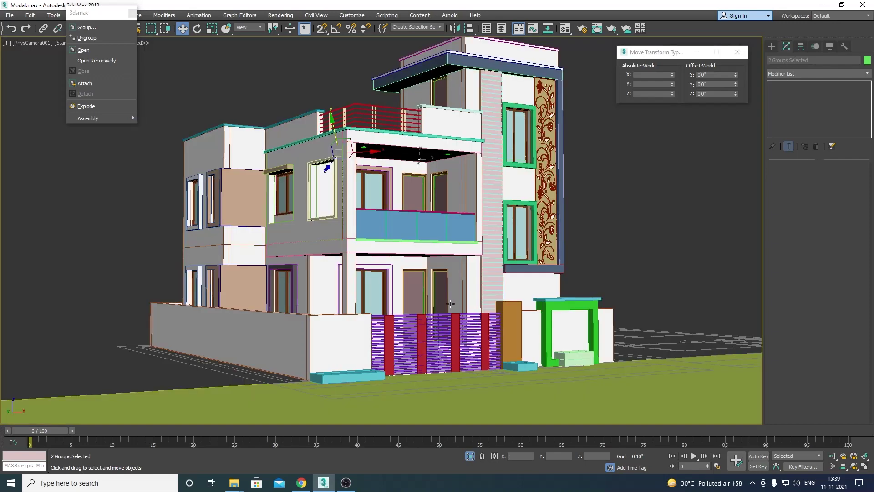
pyautogui.click(642, 154)
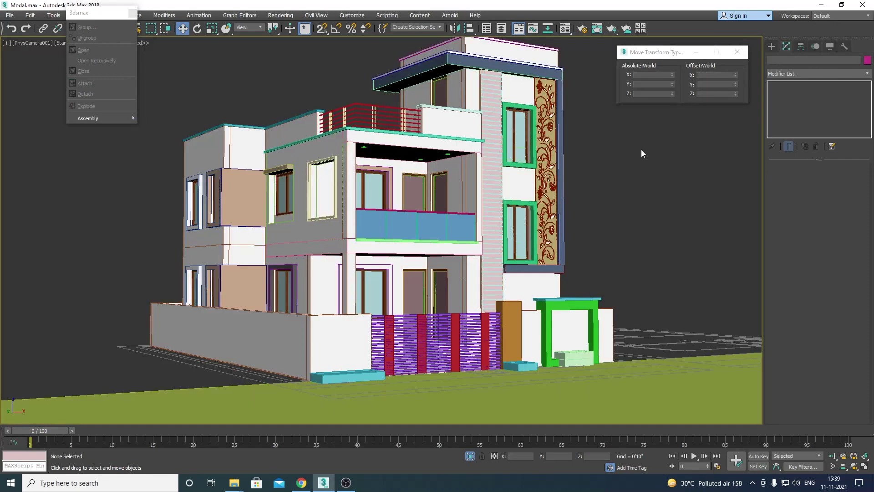
pyautogui.hotkey('ctrl', 'z')
pyautogui.press('p')
pyautogui.press('z')
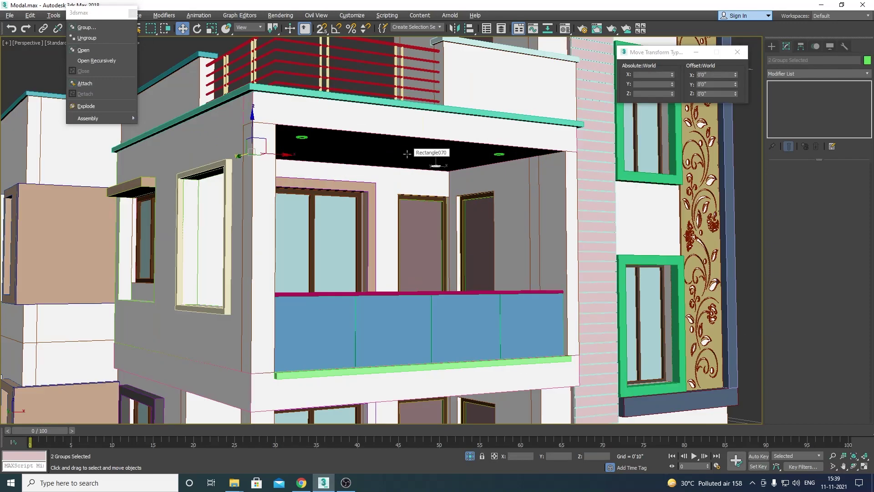
pyautogui.hotkey('alt', 'q')
pyautogui.click(441, 275)
# Isolate the balcony slab in a wireframe Top view and draw a rectangle over its centre
pyautogui.press('t')
pyautogui.press('z')
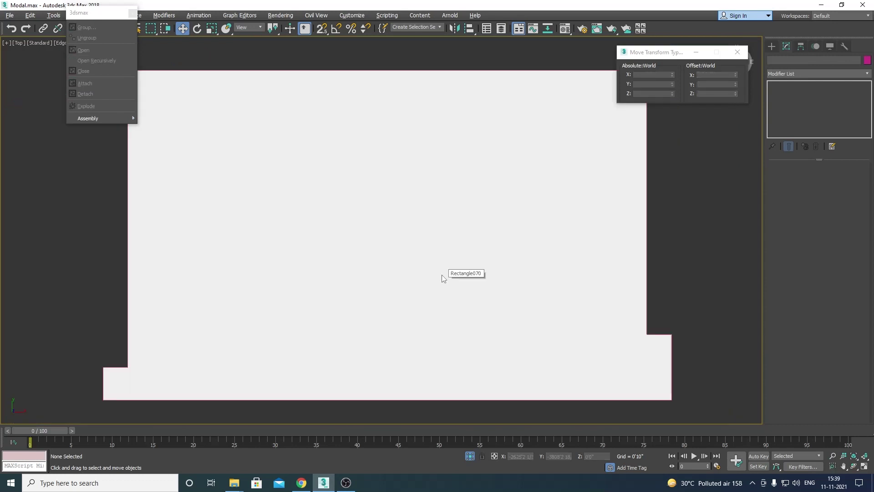
pyautogui.press('F3')
pyautogui.scroll(-3, 376, 230)
pyautogui.rightClick(388, 258)
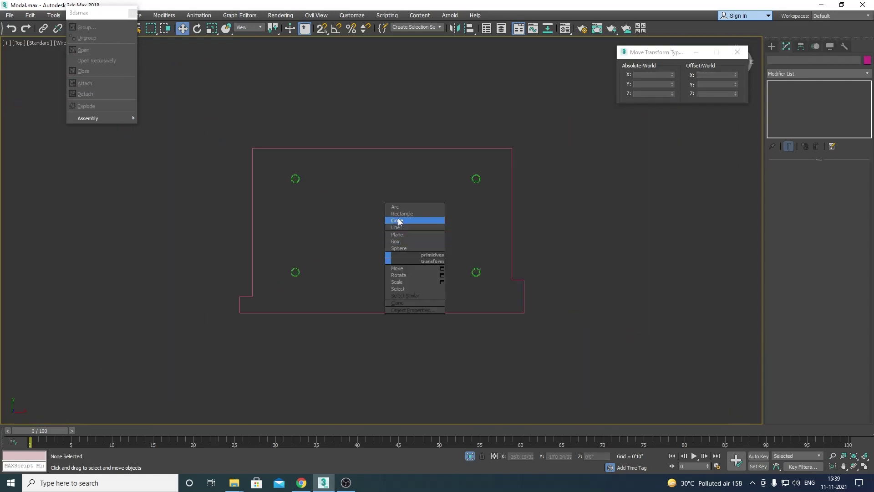
pyautogui.click(396, 214)
pyautogui.scroll(3, 367, 221)
pyautogui.moveTo(318, 159); pyautogui.dragTo(493, 314)
# Convert the new rectangle to an editable spline and select its four vertices
pyautogui.press('w')
pyautogui.rightClick(401, 248)
pyautogui.moveTo(387, 295)
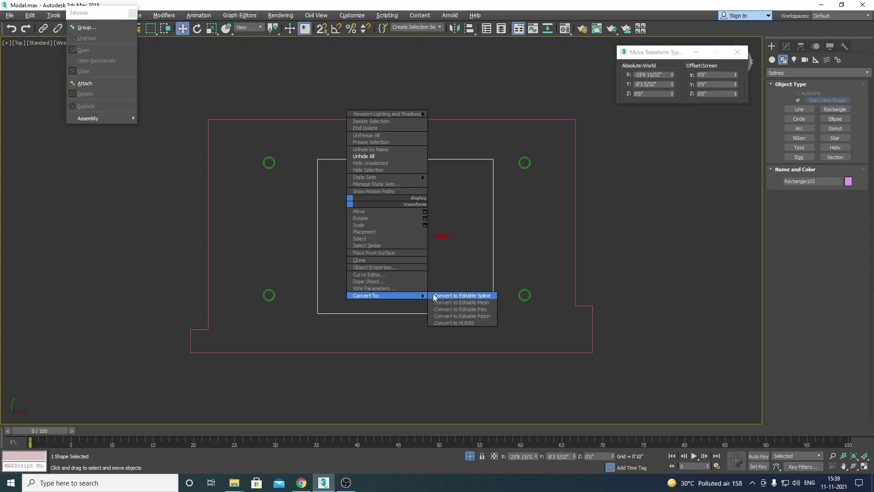
pyautogui.click(460, 296)
pyautogui.press('1')
pyautogui.hotkey('ctrl', 'a')
pyautogui.rightClick(372, 241)
pyautogui.click(365, 191)
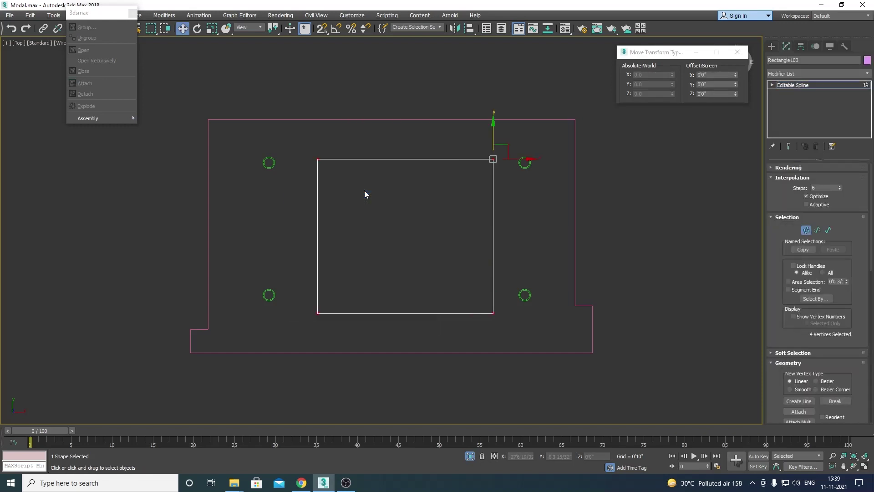
# Snap the rectangle's right edge segment onto its left edge
pyautogui.click(828, 230)
pyautogui.hotkey('ctrl', 'a')
pyautogui.click(817, 230)
pyautogui.click(493, 232)
pyautogui.moveTo(530, 239); pyautogui.dragTo(319, 160)
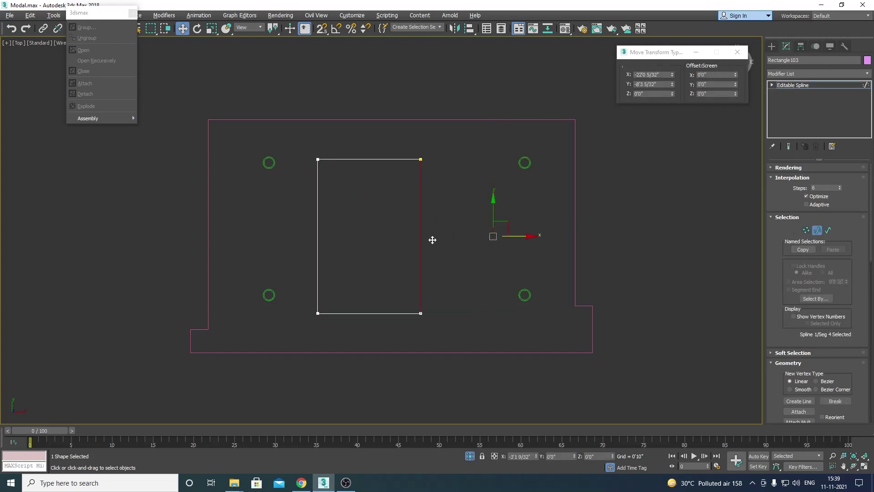
pyautogui.press('s')
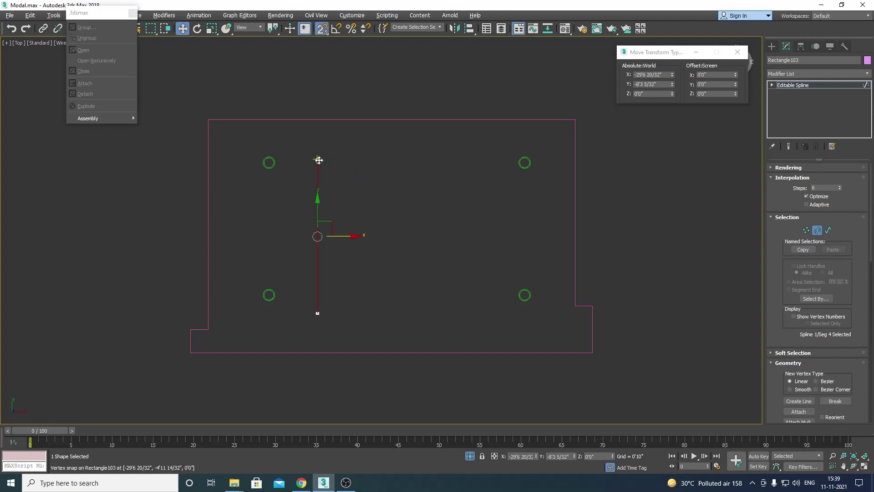
# Offset the right edge 10 feet right, then 2 feet back left
pyautogui.click(713, 75)
pyautogui.write('10')
pyautogui.press('Return')
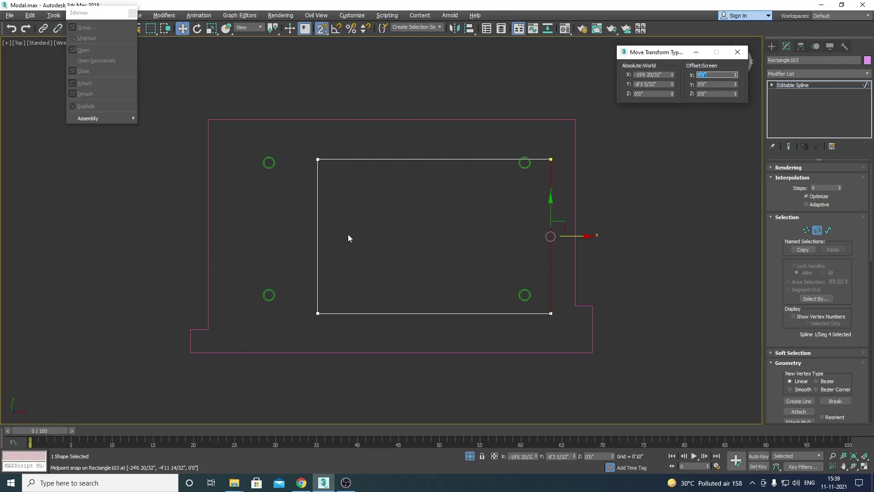
pyautogui.press('Return')
pyautogui.hotkey('ctrl', 'z')
pyautogui.click(725, 74)
pyautogui.write('-2')
pyautogui.press('Return')
# Snap the top edge onto the bottom edge, then raise it 8 feet
pyautogui.click(417, 159)
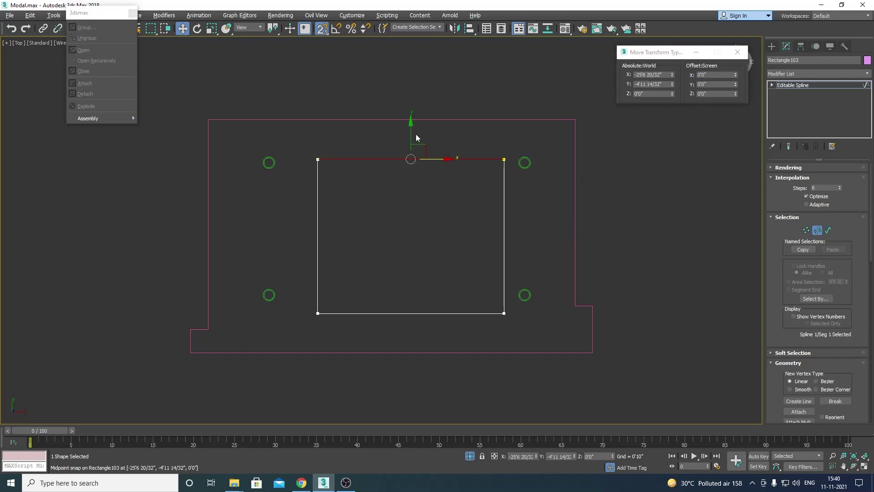
pyautogui.moveTo(411, 159); pyautogui.dragTo(416, 313)
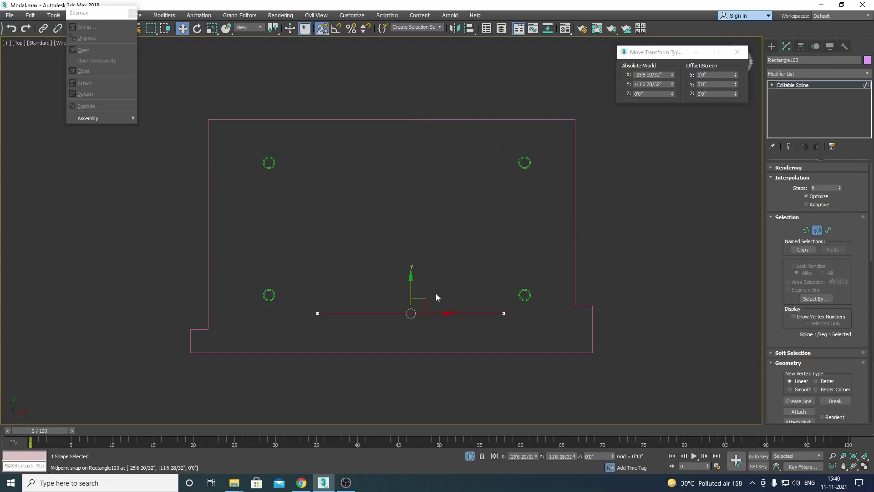
pyautogui.click(719, 75)
pyautogui.click(717, 85)
pyautogui.write("8'")
pyautogui.press('Return')
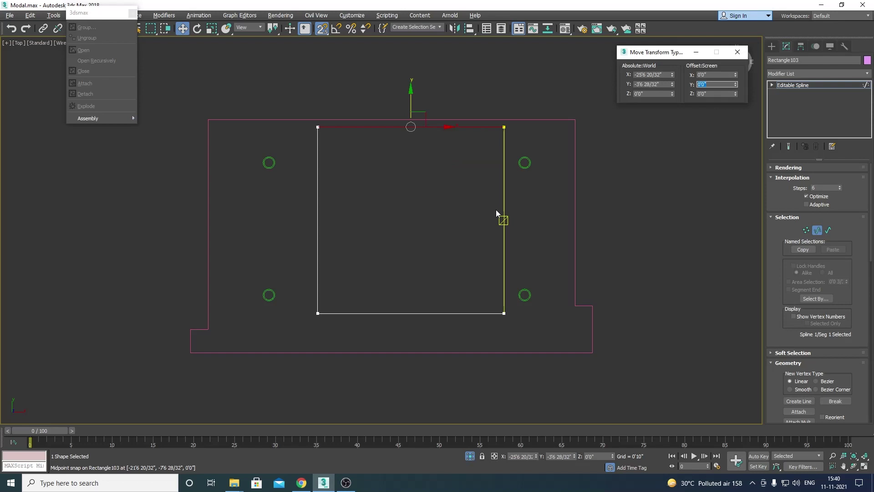
pyautogui.scroll(-2, 438, 233)
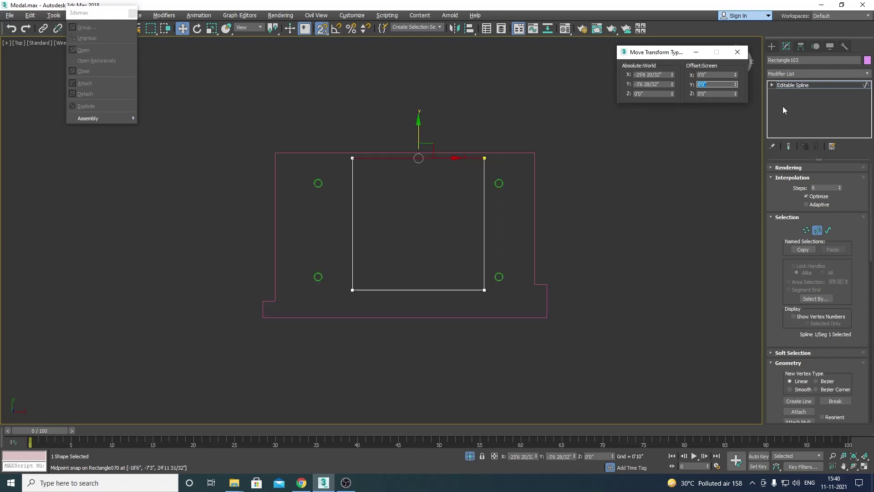
pyautogui.click(795, 85)
# Shift the whole rectangle left and align its top with the slab's top edge
pyautogui.click(531, 233)
pyautogui.moveTo(507, 221)
pyautogui.mouseDown()
pyautogui.moveTo(442, 238)
pyautogui.moveTo(412, 268)
pyautogui.mouseUp()
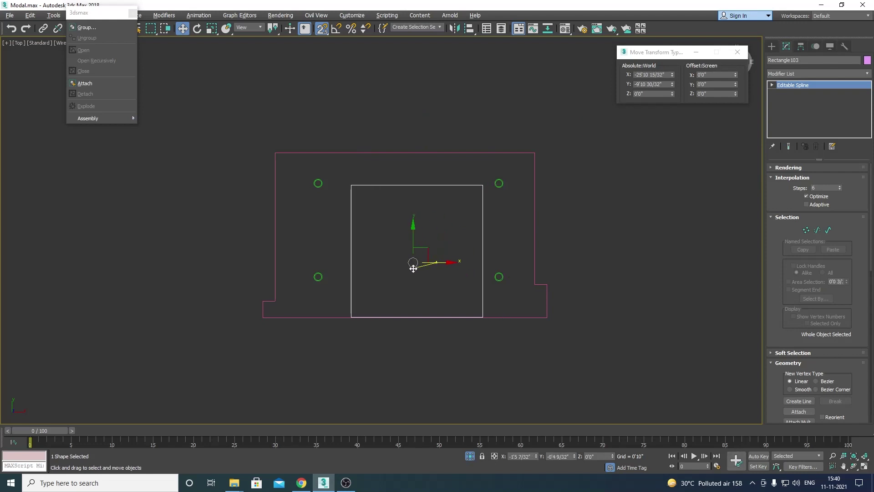
pyautogui.moveTo(413, 268); pyautogui.dragTo(405, 153)
pyautogui.moveTo(406, 236); pyautogui.dragTo(406, 149)
pyautogui.scroll(2, 426, 220)
# Nudge the two lower lights slightly up, then reselect the inner rectangle
pyautogui.moveTo(546, 155); pyautogui.dragTo(533, 313)
pyautogui.scroll(2, 559, 254)
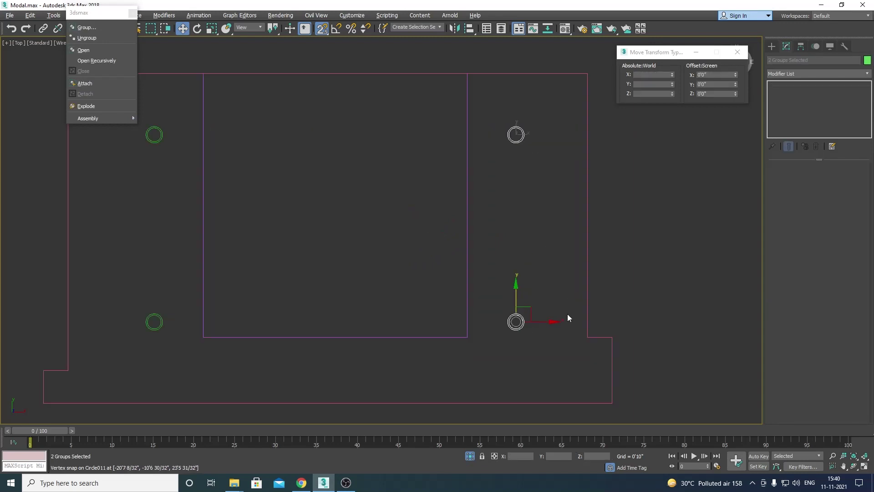
pyautogui.click(518, 367)
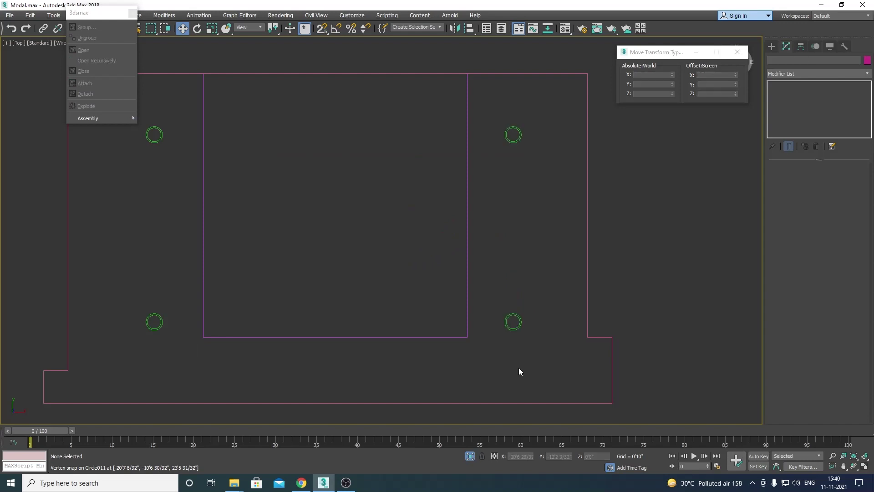
pyautogui.scroll(-2, 492, 350)
pyautogui.scroll(1, 428, 344)
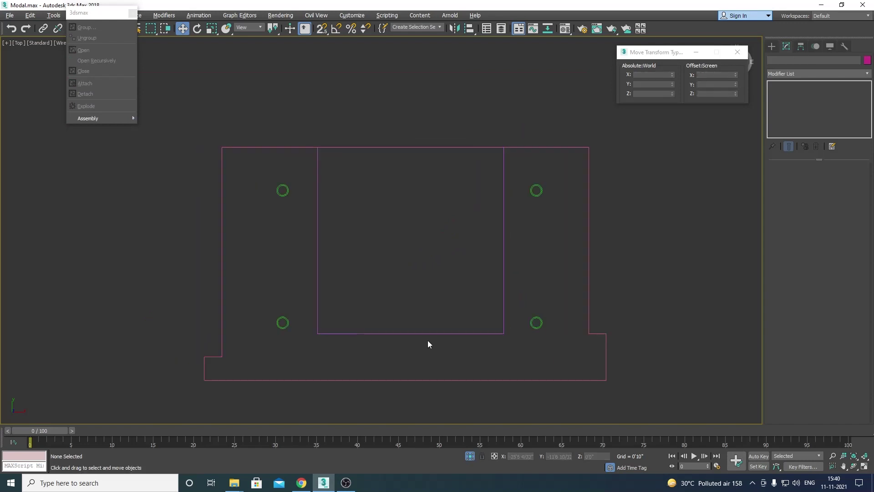
pyautogui.moveTo(544, 294); pyautogui.dragTo(528, 346)
pyautogui.keyDown('ctrl'); pyautogui.click(282, 317); pyautogui.keyUp('ctrl')
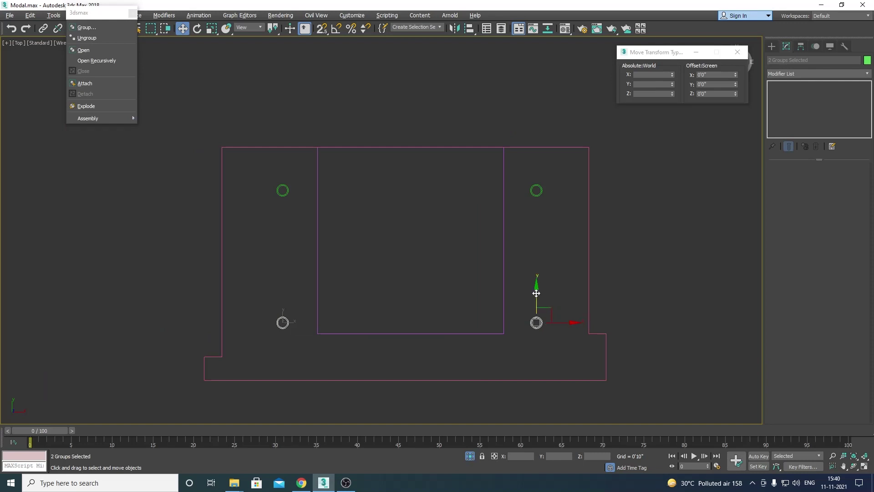
pyautogui.moveTo(536, 293); pyautogui.dragTo(535, 288)
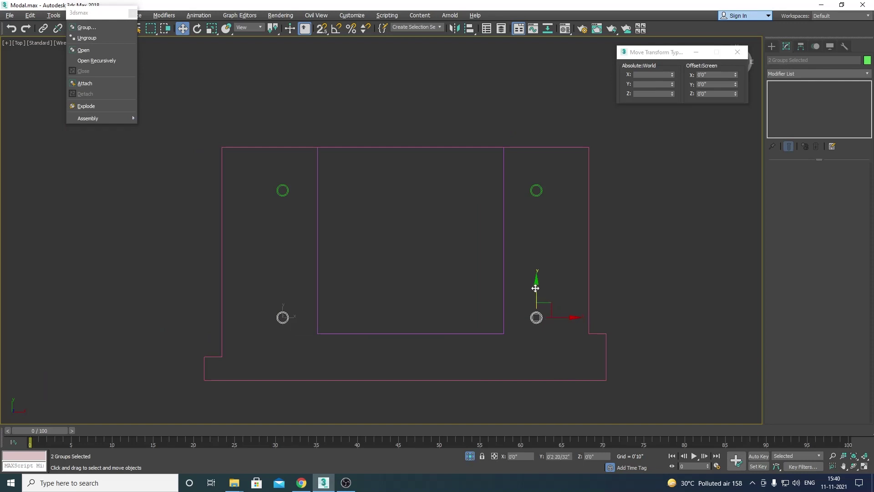
pyautogui.moveTo(551, 234); pyautogui.dragTo(493, 258)
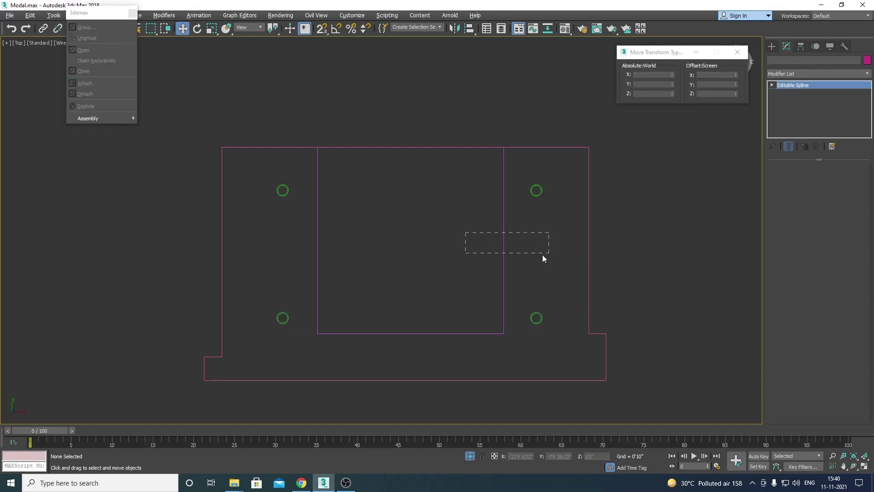
pyautogui.click(787, 74)
# Extrude the inner rectangle by 1 inch
pyautogui.scroll(-10, 793, 182)
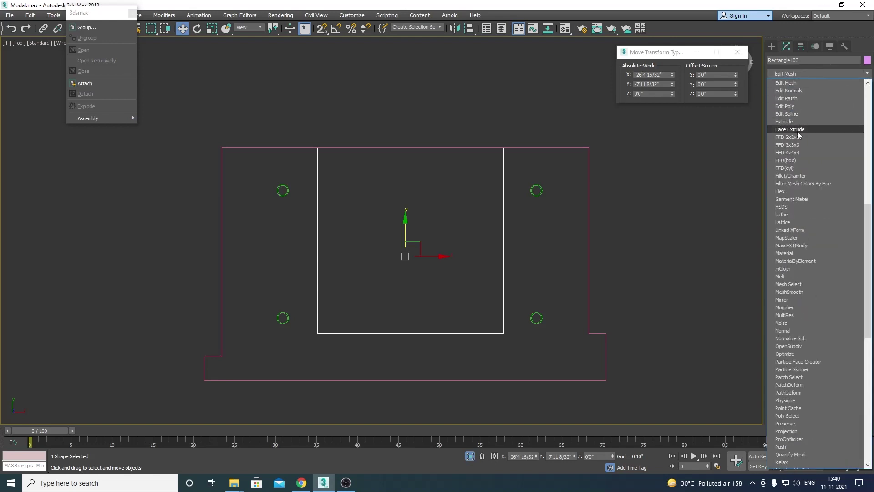
pyautogui.click(796, 132)
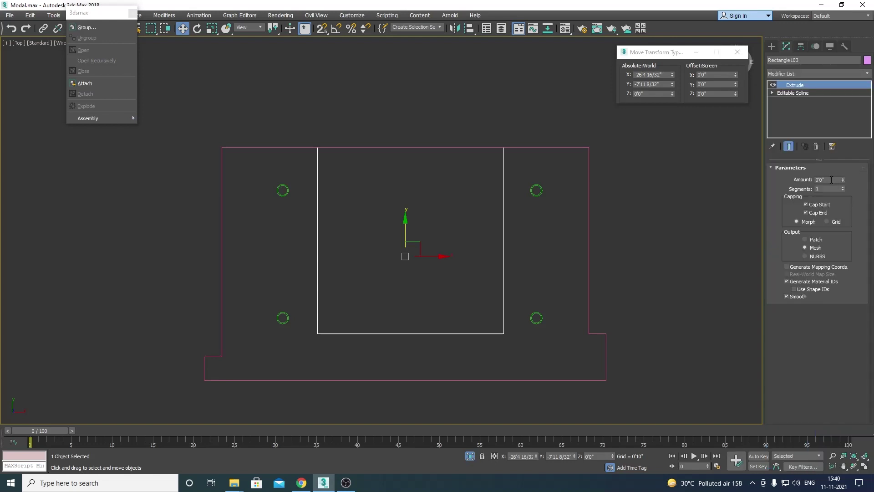
pyautogui.write('1')
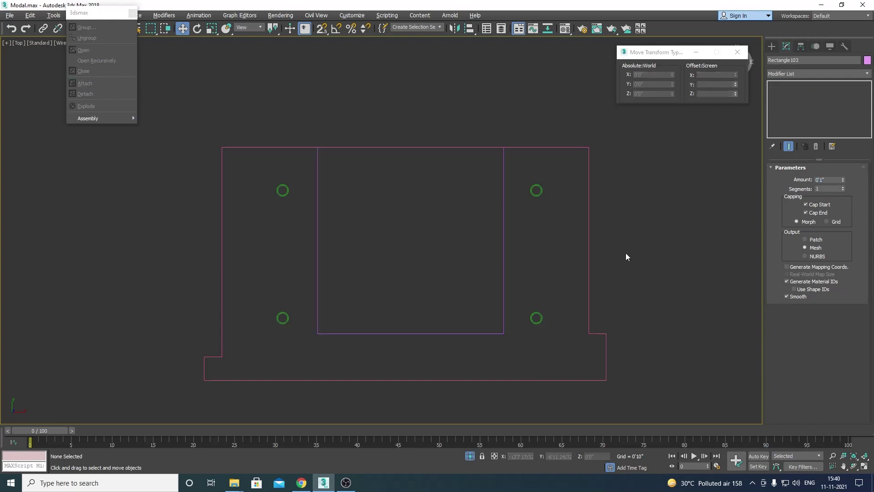
pyautogui.moveTo(529, 247)
pyautogui.mouseDown()
pyautogui.moveTo(459, 259)
pyautogui.moveTo(456, 64)
pyautogui.mouseUp()
# In the Front view, snap the extruded panel up flush onto the slab line
pyautogui.press('f')
pyautogui.scroll(-2, 454, 294)
pyautogui.moveTo(455, 64); pyautogui.dragTo(483, 173, button='middle')
pyautogui.scroll(5, 483, 219)
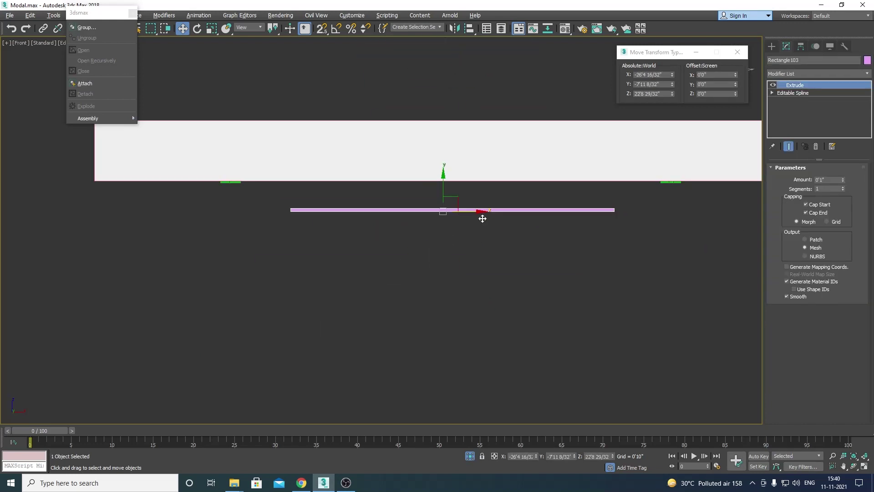
pyautogui.press('F3')
pyautogui.scroll(2, 451, 205)
pyautogui.moveTo(443, 195); pyautogui.dragTo(443, 178)
pyautogui.scroll(3, 307, 197)
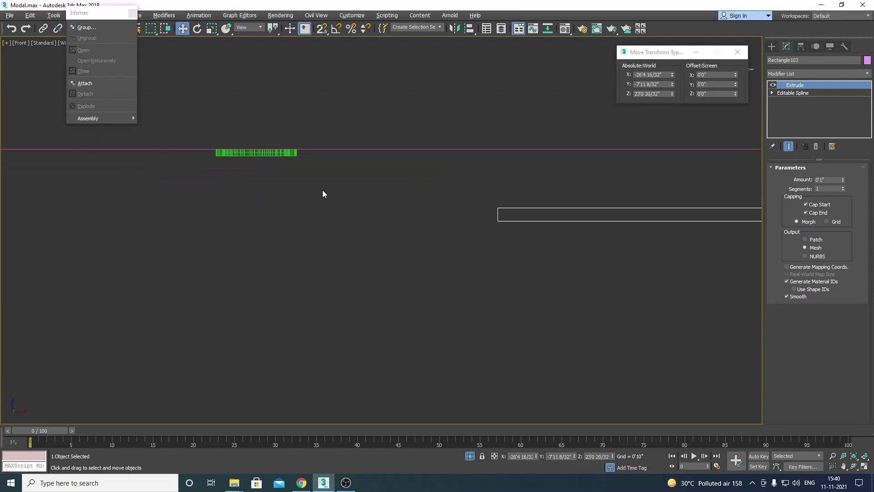
pyautogui.press('s')
pyautogui.moveTo(498, 209); pyautogui.dragTo(464, 152)
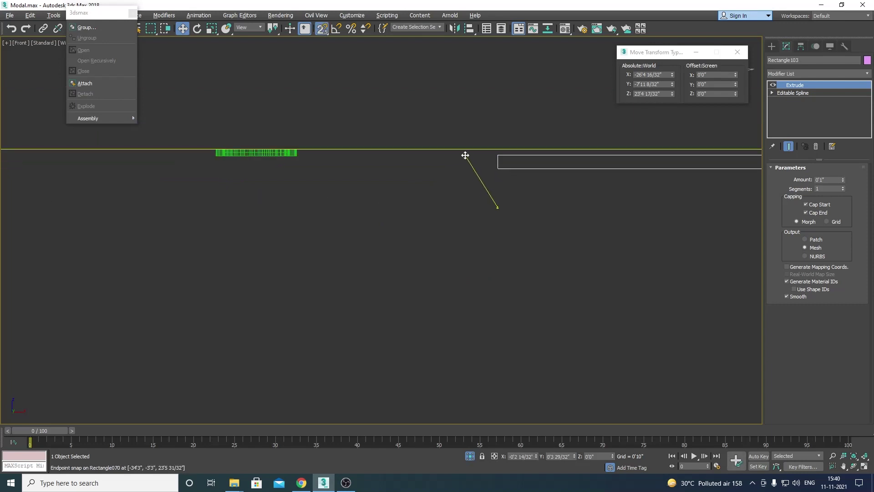
pyautogui.scroll(-3, 416, 255)
pyautogui.scroll(-3, 416, 255)
pyautogui.press('F3')
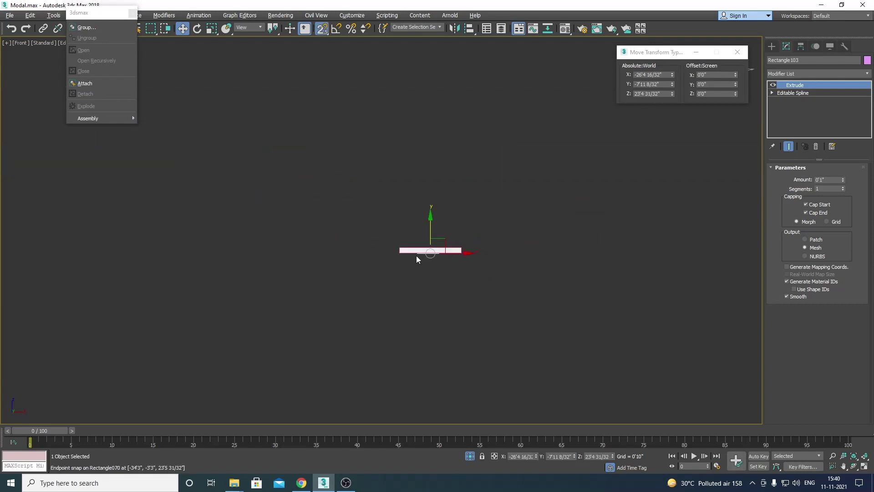
# Orbit to inspect the raised panel, then return to a wireframe Top view
pyautogui.moveTo(437, 246)
pyautogui.keyDown('alt'); pyautogui.mouseDown(button='middle')
pyautogui.moveTo(445, 221)
pyautogui.moveTo(357, 259)
pyautogui.moveTo(388, 224)
pyautogui.moveTo(457, 227)
pyautogui.moveTo(418, 302)
pyautogui.mouseUp(button='middle'); pyautogui.keyUp('alt')
pyautogui.scroll(3, 445, 221)
pyautogui.press('p')
pyautogui.press('t')
pyautogui.press('w')
pyautogui.scroll(-5, 418, 302)
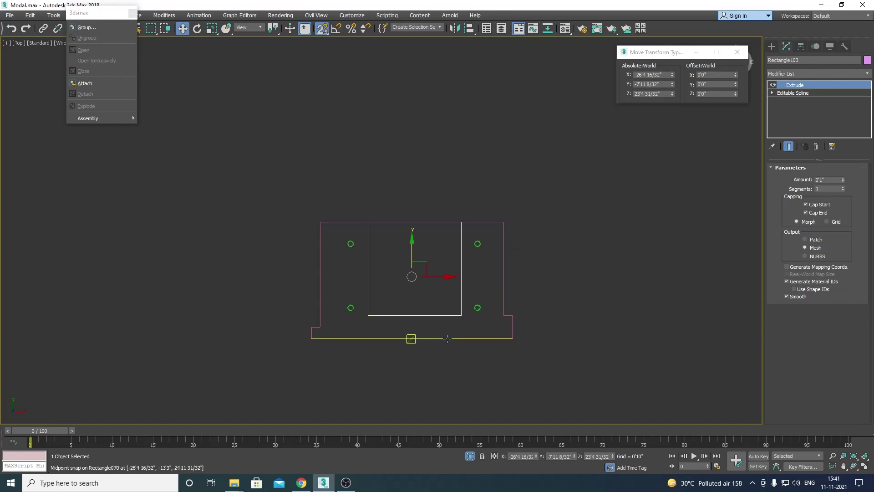
pyautogui.click(413, 306)
pyautogui.scroll(3, 413, 302)
pyautogui.rightClick(404, 288)
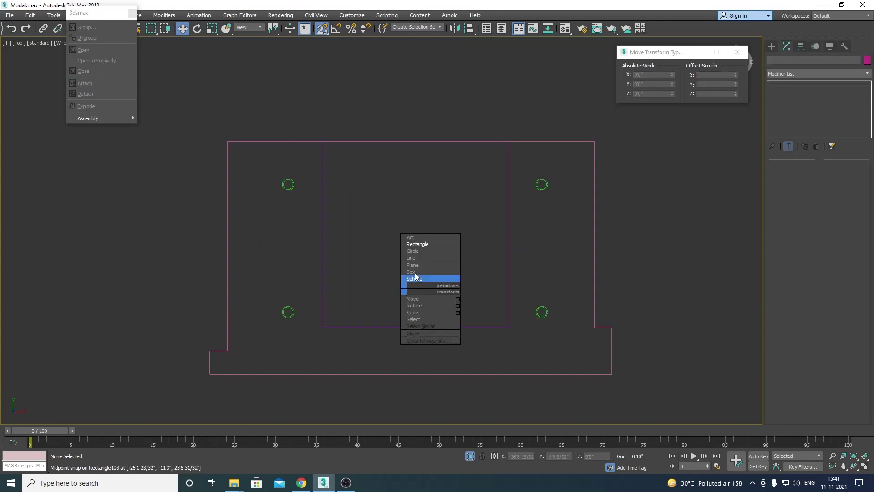
# Draw a rectangle in the inner opening and size it 1'3" long by 4'6" wide
pyautogui.click(418, 244)
pyautogui.moveTo(323, 234); pyautogui.dragTo(449, 267)
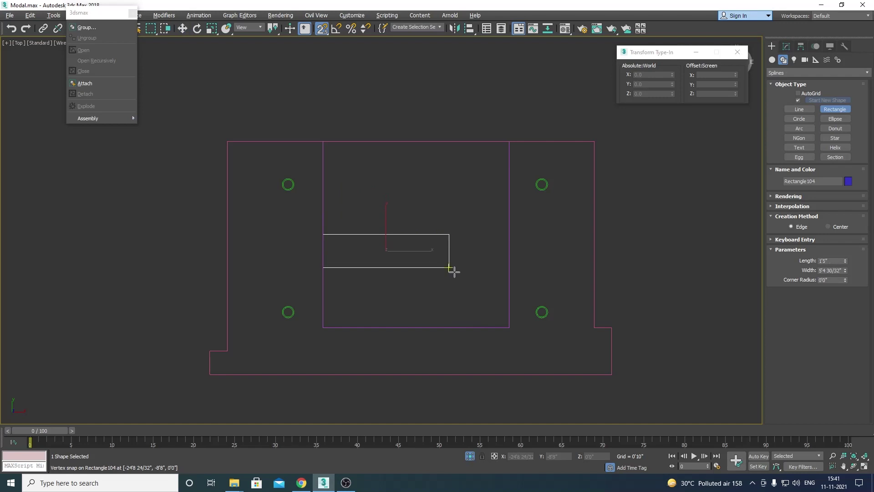
pyautogui.press('w')
pyautogui.click(786, 47)
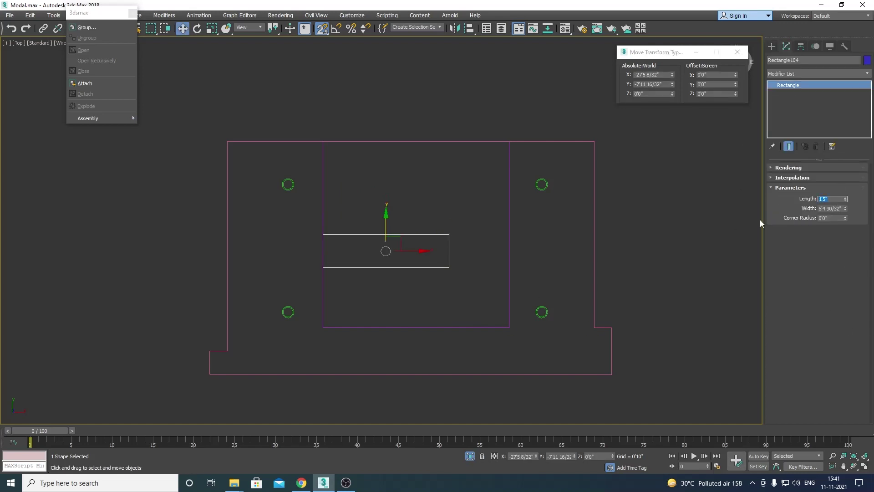
pyautogui.write("1'6")
pyautogui.press('Return')
pyautogui.write("4'6")
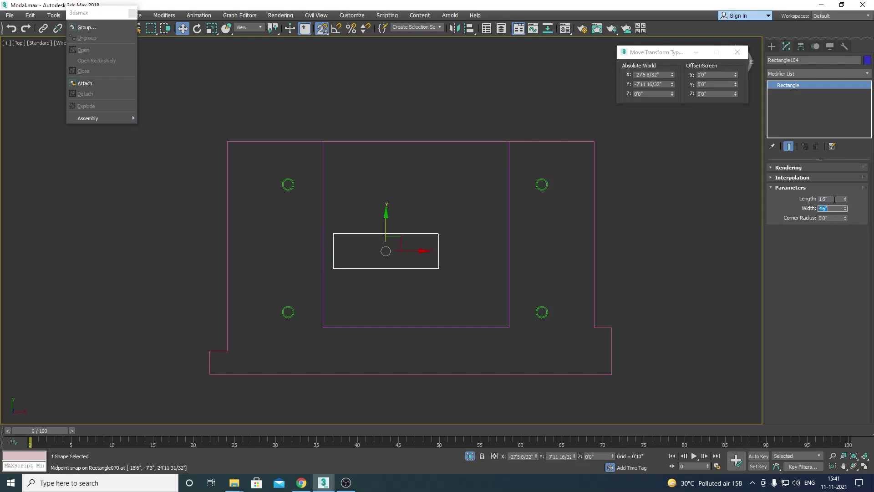
pyautogui.press('Return')
pyautogui.write('3')
pyautogui.press('Return')
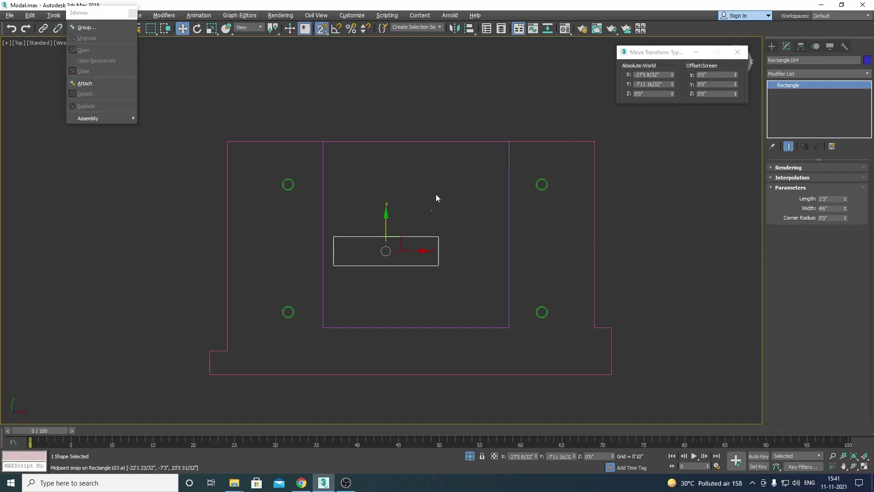
# Move the rectangle up and right, and convert it to an editable spline
pyautogui.scroll(2, 400, 249)
pyautogui.moveTo(409, 251); pyautogui.dragTo(424, 220)
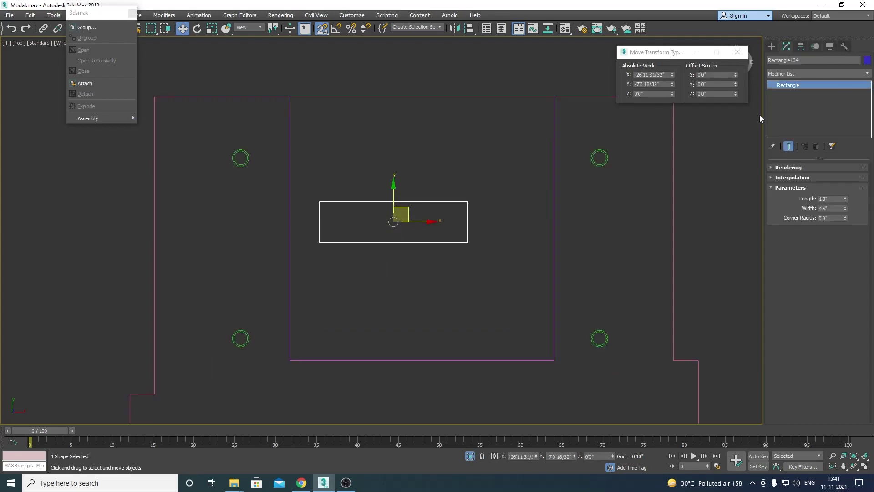
pyautogui.rightClick(450, 214)
pyautogui.click(537, 304)
pyautogui.press('1')
pyautogui.hotkey('ctrl', 'a')
pyautogui.rightClick(361, 250)
pyautogui.click(320, 200)
# Give the rectangle's spline a 1.5-inch inward outline to form a frame
pyautogui.press('3')
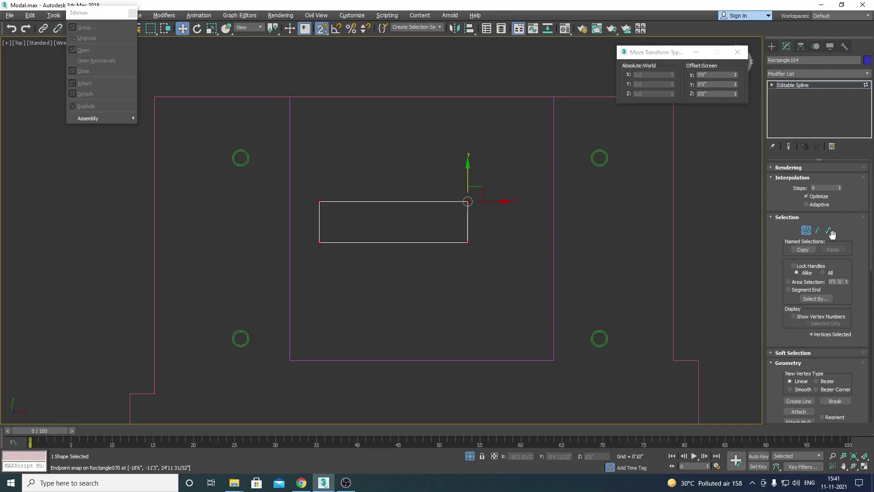
pyautogui.click(421, 240)
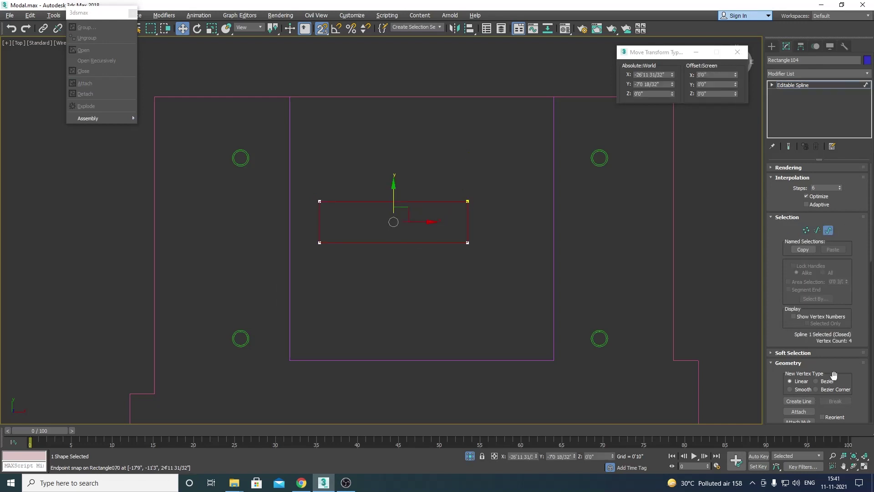
pyautogui.scroll(-5, 819, 200)
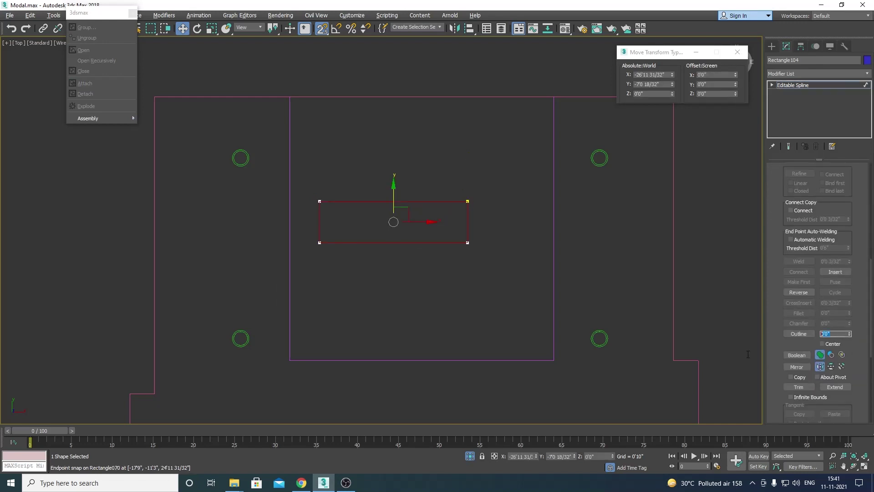
pyautogui.write('-1.5')
pyautogui.press('Return')
pyautogui.hotkey('ctrl', 'z')
pyautogui.write('1.5')
pyautogui.press('Return')
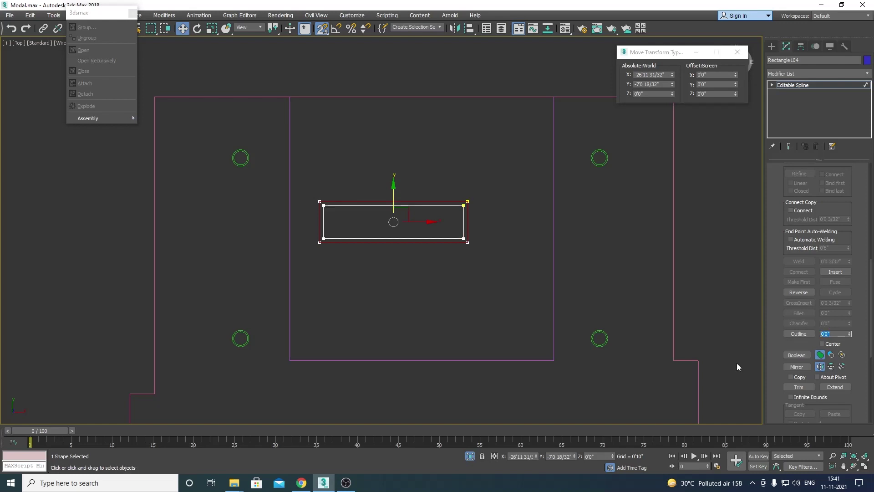
pyautogui.click(792, 85)
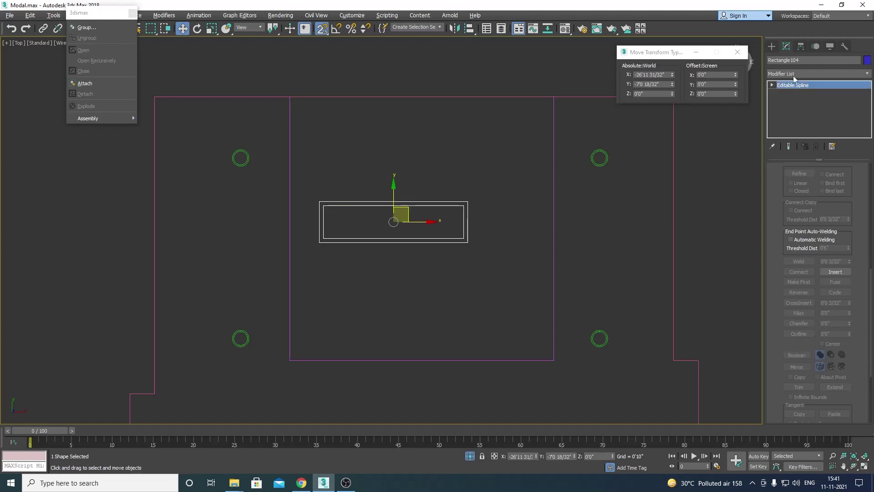
# Add a 1-inch Extrude modifier to the frame
pyautogui.click(793, 74)
pyautogui.press('e')
pyautogui.click(789, 120)
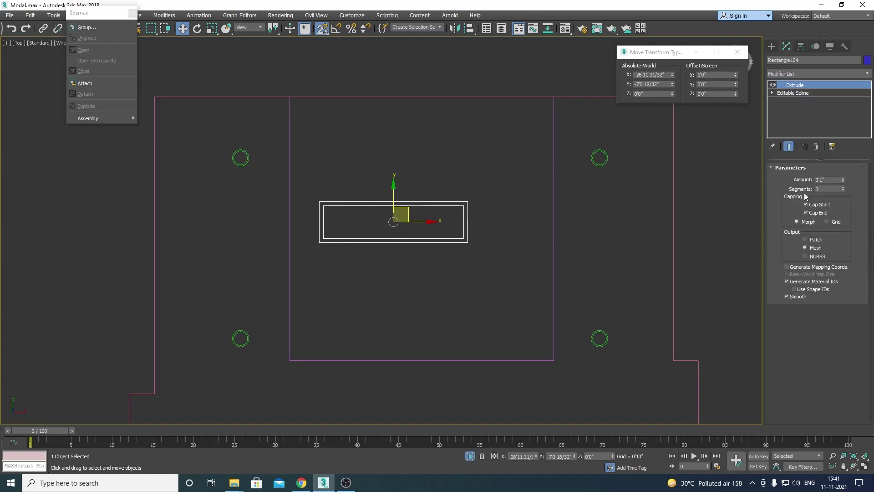
pyautogui.click(348, 304)
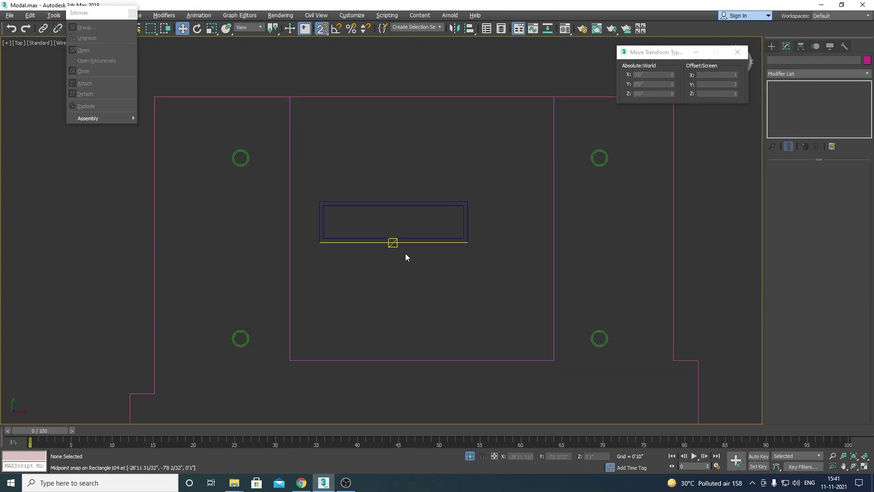
pyautogui.click(401, 242)
# Place an instanced copy of the frame lower right, snapped to the original's midpoint
pyautogui.scroll(2, 392, 219)
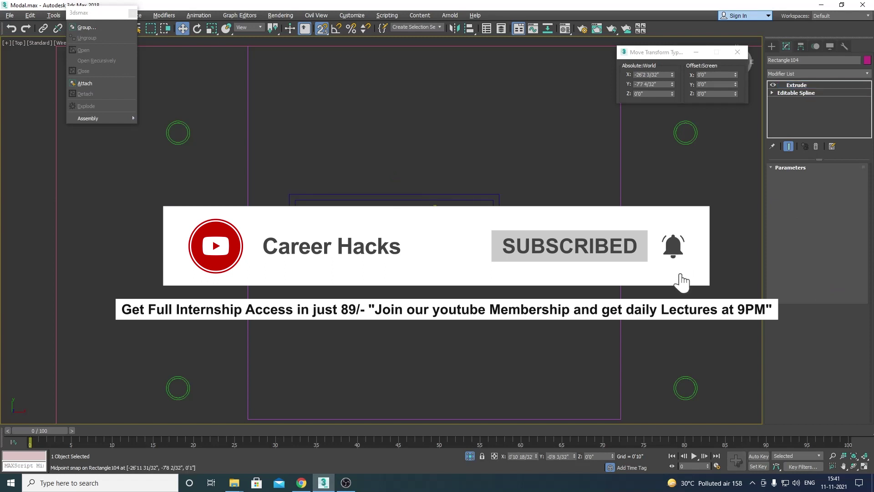
pyautogui.keyDown('shift'); pyautogui.moveTo(388, 224); pyautogui.dragTo(438, 280); pyautogui.keyUp('shift')
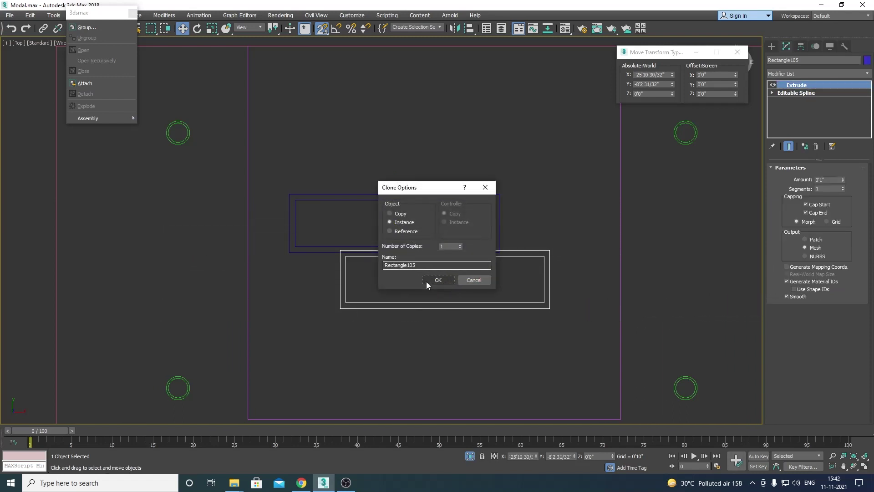
pyautogui.click(426, 281)
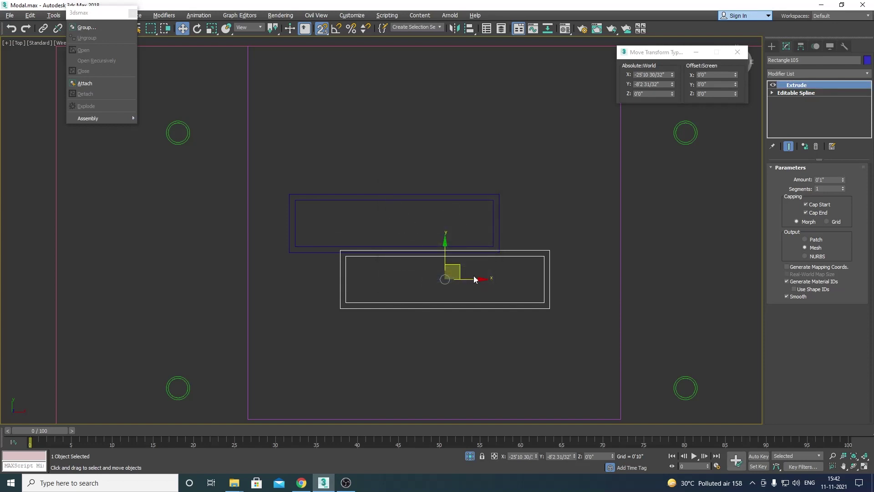
pyautogui.scroll(2, 474, 279)
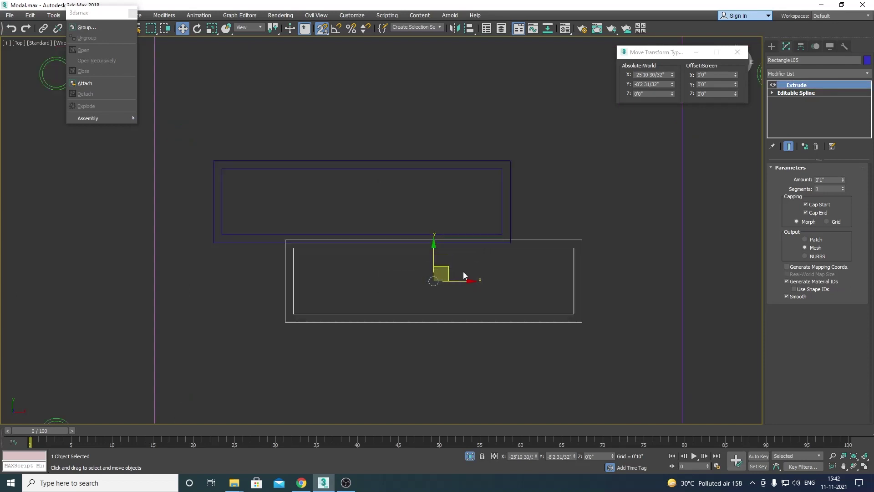
pyautogui.moveTo(462, 282); pyautogui.dragTo(503, 286)
pyautogui.moveTo(354, 322); pyautogui.dragTo(364, 198)
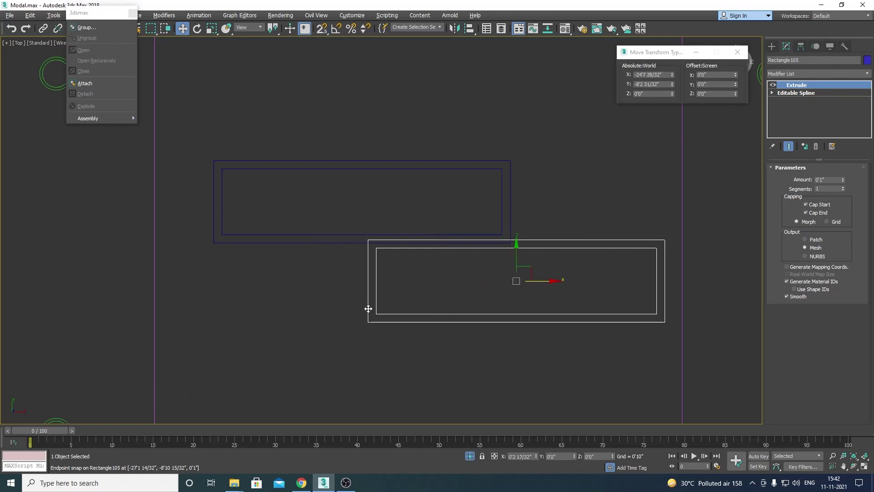
pyautogui.moveTo(213, 322); pyautogui.dragTo(363, 244)
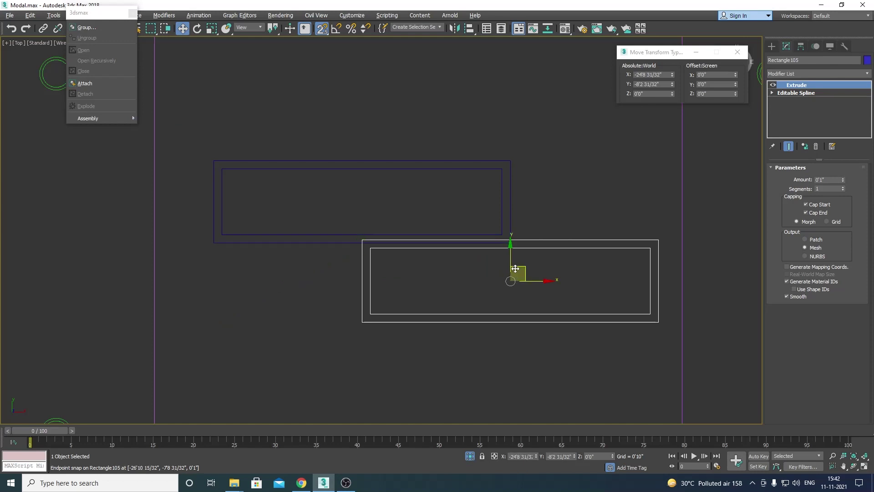
pyautogui.moveTo(512, 263); pyautogui.dragTo(420, 319)
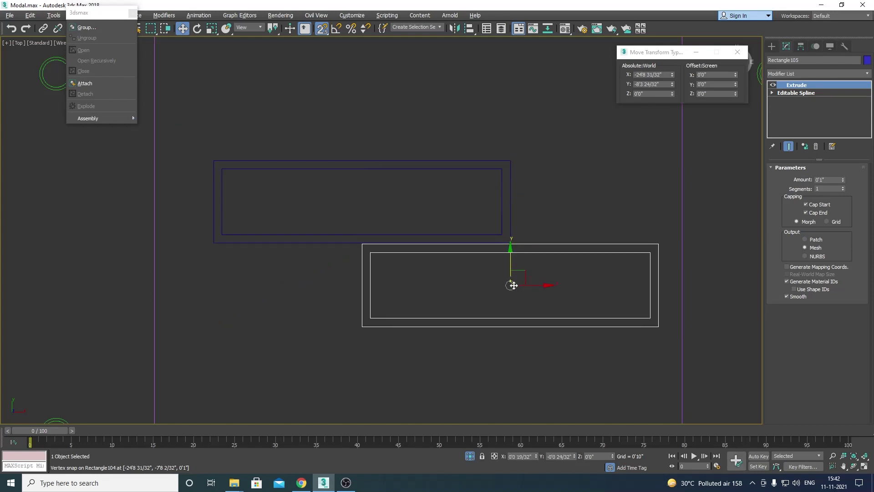
pyautogui.moveTo(361, 284); pyautogui.dragTo(499, 203)
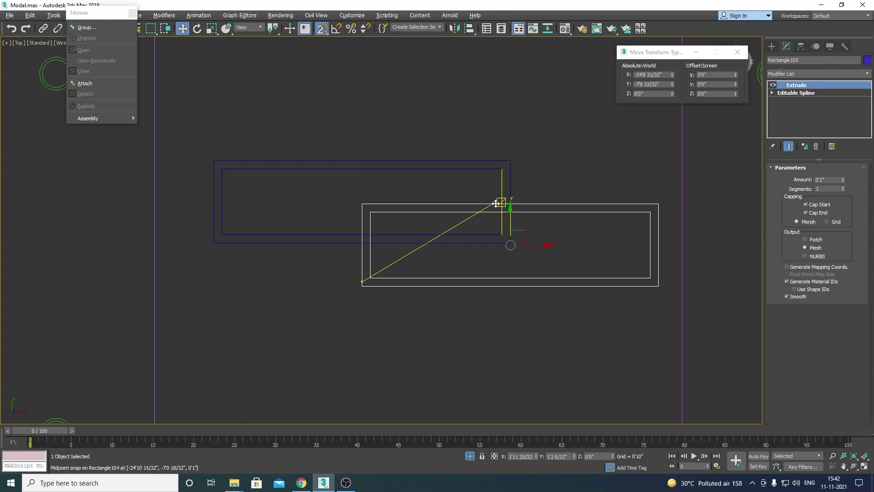
pyautogui.scroll(-2, 395, 215)
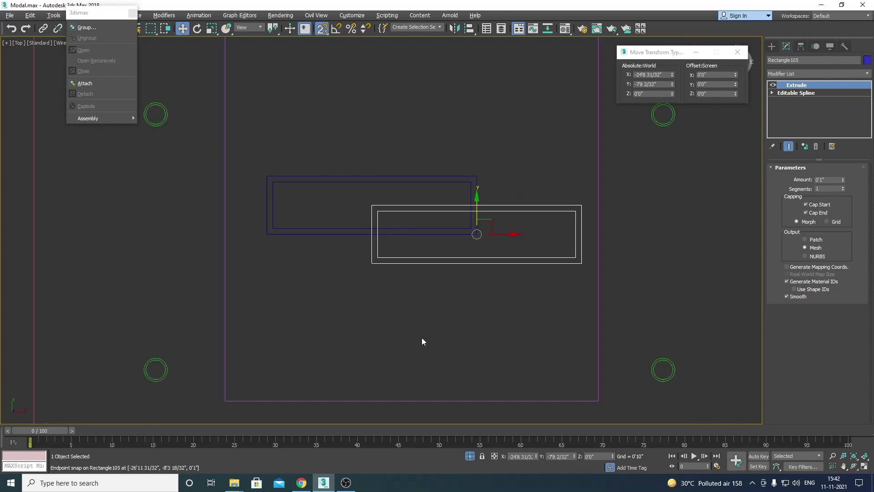
pyautogui.click(421, 337)
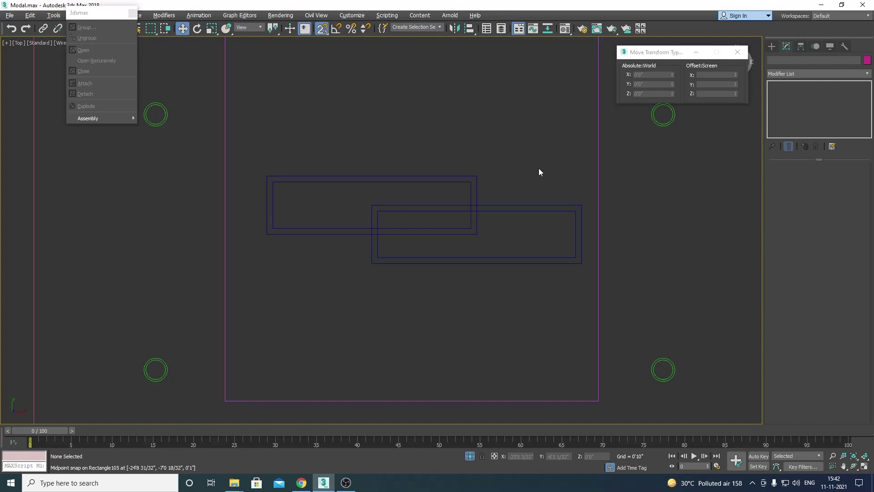
# Clone the lower frame downward and stand the copy upright at 90°
pyautogui.click(476, 234)
pyautogui.moveTo(477, 234)
pyautogui.keyDown('shift'); pyautogui.mouseDown()
pyautogui.moveTo(476, 316)
pyautogui.moveTo(500, 296)
pyautogui.mouseUp(); pyautogui.keyUp('shift')
pyautogui.click(439, 280)
pyautogui.press('e')
pyautogui.hotkey('ctrl', 'z')
pyautogui.press('w')
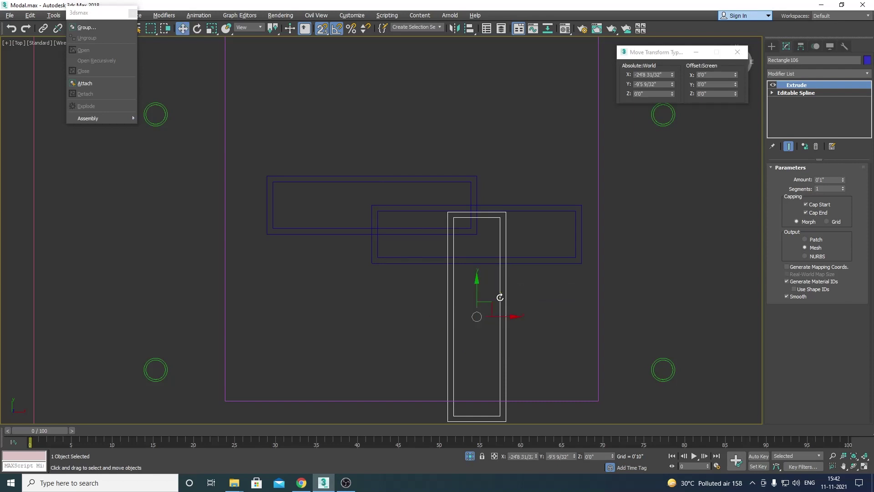
# Slide the upright bar up across both horizontal bars and orbit to check the cross
pyautogui.moveTo(476, 316); pyautogui.dragTo(485, 264)
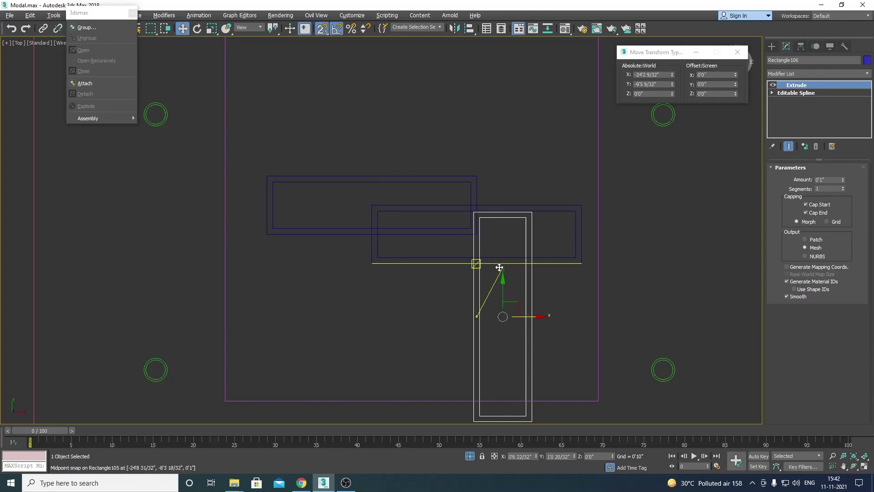
pyautogui.rightClick(481, 283)
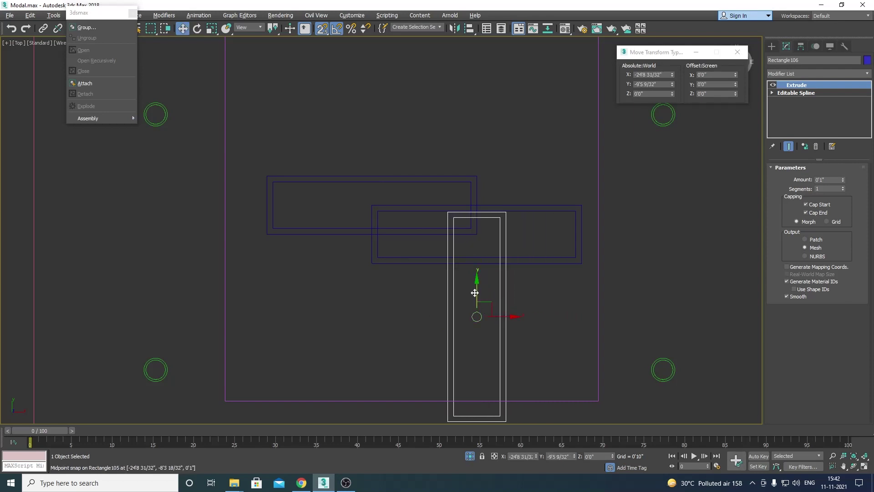
pyautogui.moveTo(475, 293); pyautogui.dragTo(574, 235)
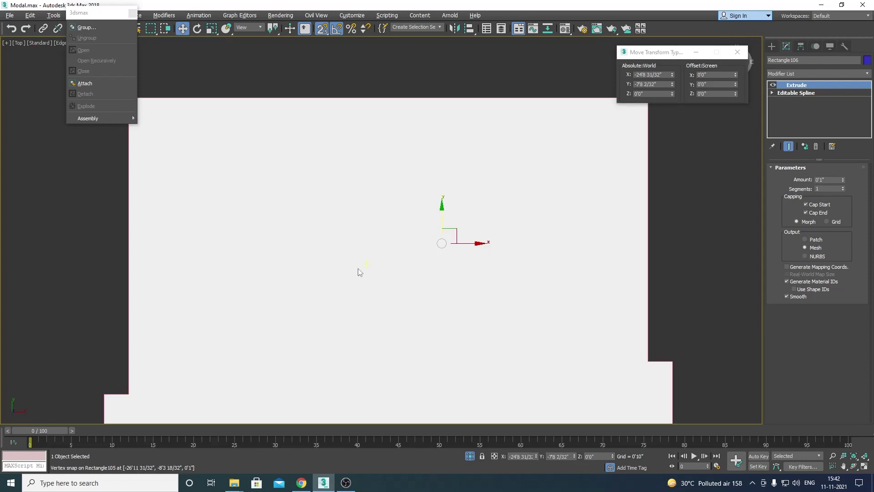
pyautogui.moveTo(358, 271)
pyautogui.keyDown('alt'); pyautogui.mouseDown(button='middle')
pyautogui.moveTo(411, 272)
pyautogui.moveTo(396, 279)
pyautogui.mouseUp(button='middle'); pyautogui.keyUp('alt')
pyautogui.click(532, 169)
pyautogui.moveTo(532, 168); pyautogui.dragTo(285, 326)
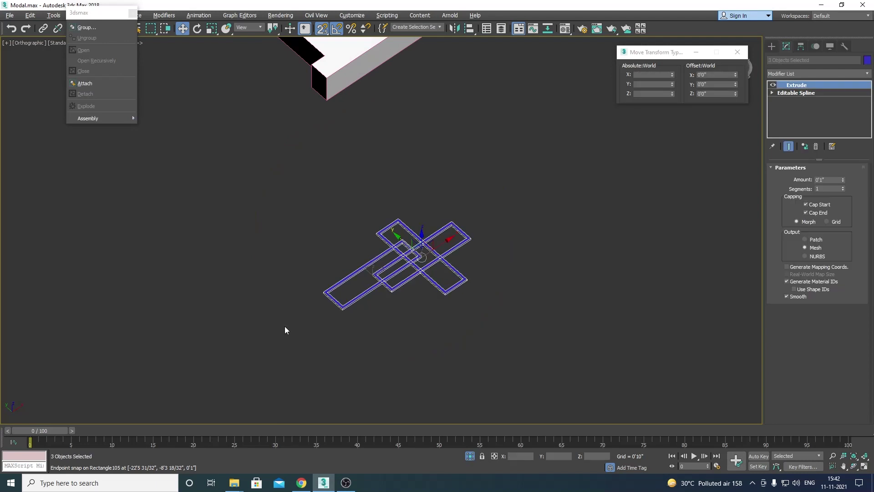
# Select upright bar Rectangle106 and raise it to one inch below zero in Front view
pyautogui.press('w')
pyautogui.press('f')
pyautogui.scroll(-3, 351, 299)
pyautogui.click(405, 335)
pyautogui.press('t')
pyautogui.scroll(-6, 409, 296)
pyautogui.press('F3')
pyautogui.scroll(5, 413, 287)
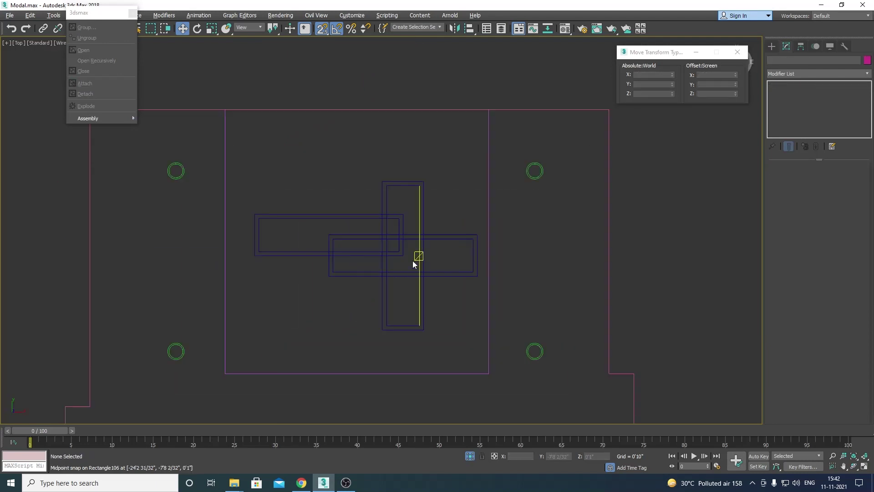
pyautogui.click(421, 218)
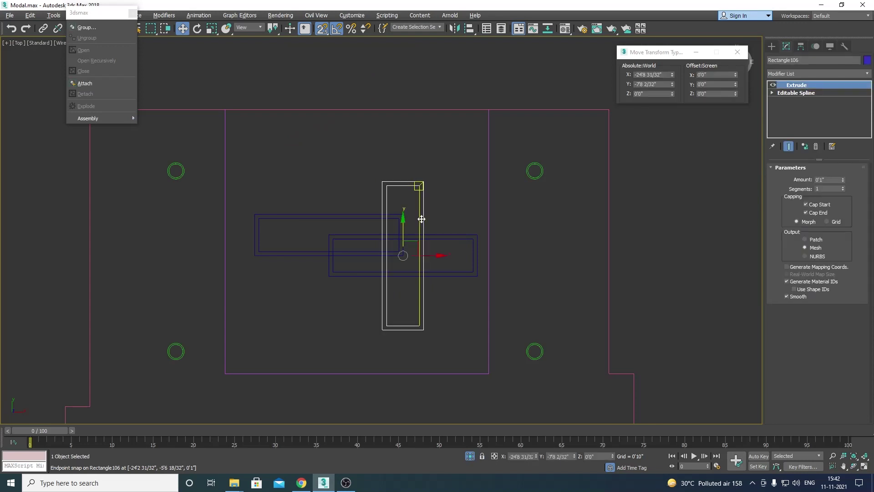
pyautogui.press('f')
pyautogui.moveTo(387, 235); pyautogui.dragTo(358, 273)
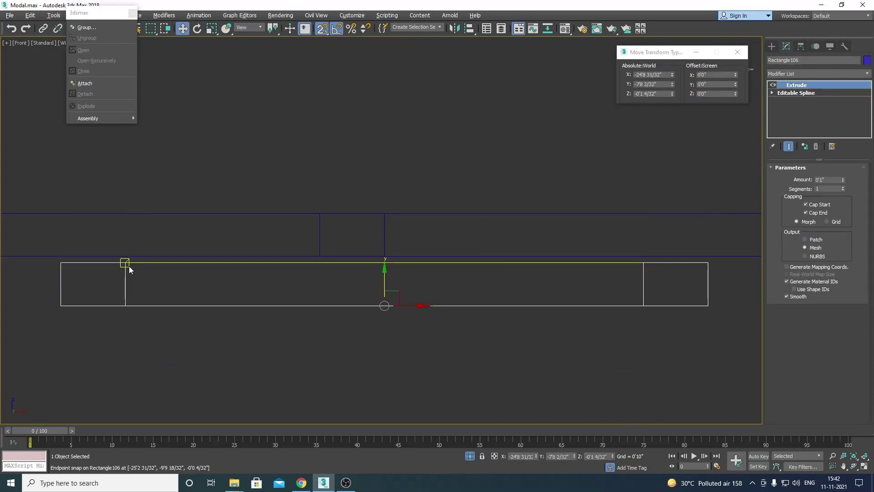
pyautogui.moveTo(129, 266); pyautogui.dragTo(318, 256)
# Lower the upright bar Rectangle106 further, below the other bars
pyautogui.scroll(-2, 330, 314)
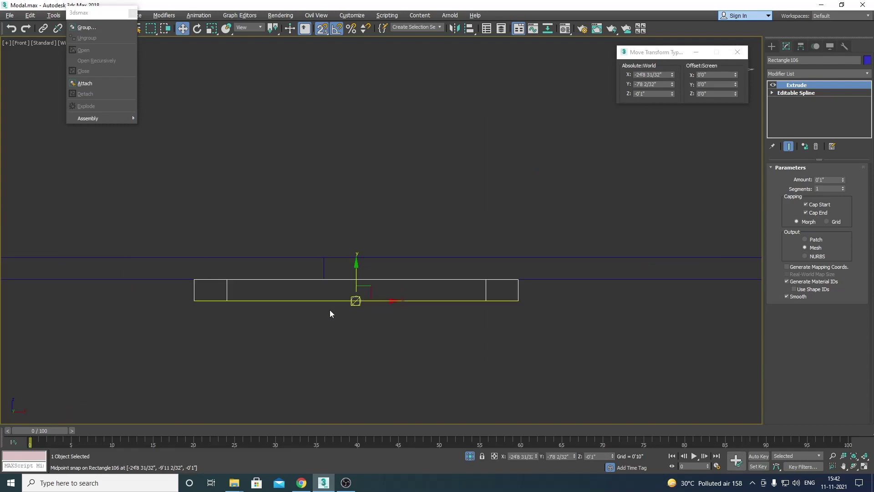
pyautogui.click(345, 346)
pyautogui.press('t')
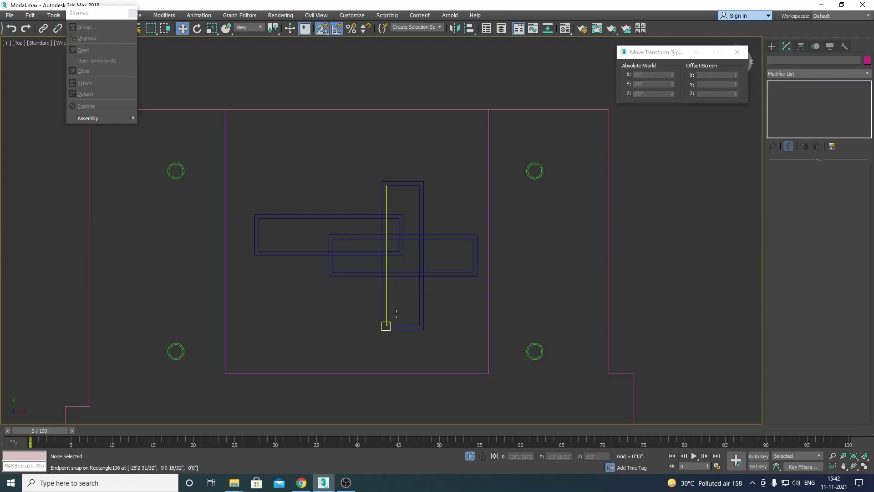
pyautogui.click(404, 307)
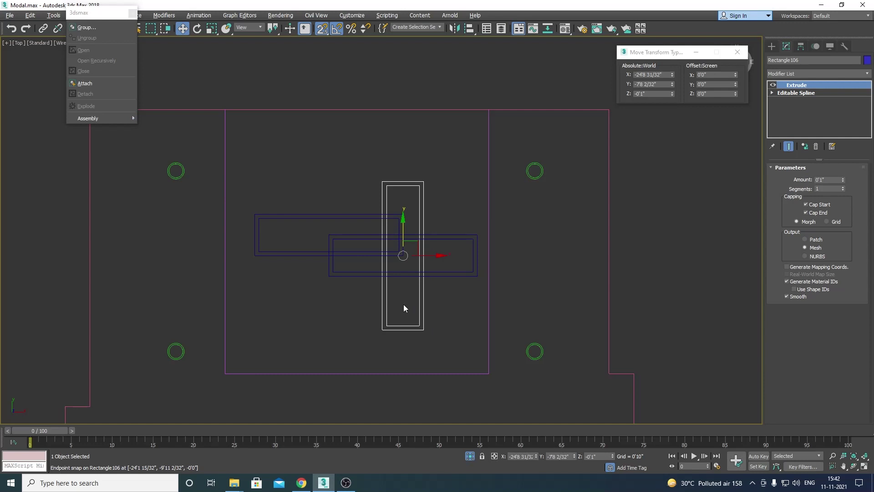
pyautogui.press('f')
pyautogui.moveTo(358, 275); pyautogui.dragTo(377, 345)
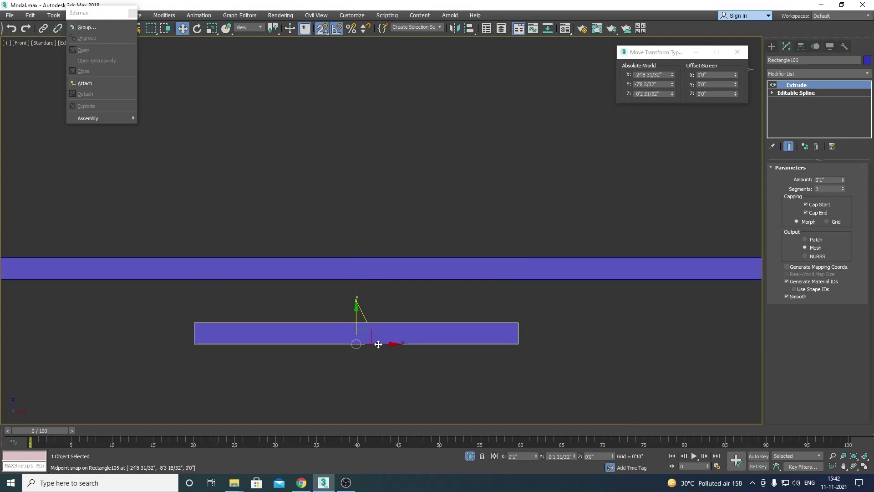
pyautogui.press('F3')
pyautogui.scroll(-5, 400, 339)
pyautogui.scroll(2, 409, 336)
pyautogui.scroll(3, 411, 336)
pyautogui.scroll(-2, 412, 336)
# Snap Rectangle105 lower, then snap the upright bar up to match the others
pyautogui.click(473, 372)
pyautogui.scroll(-1, 525, 314)
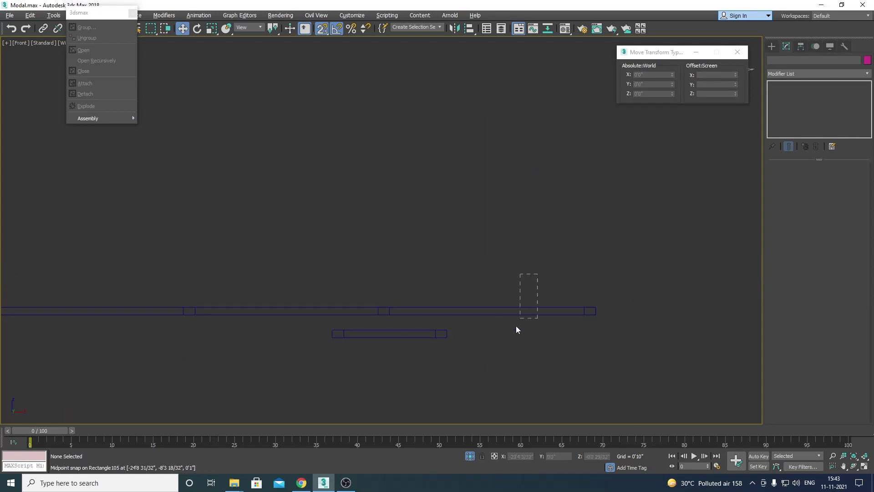
pyautogui.click(526, 312)
pyautogui.moveTo(388, 288); pyautogui.dragTo(240, 313)
pyautogui.scroll(3, 533, 327)
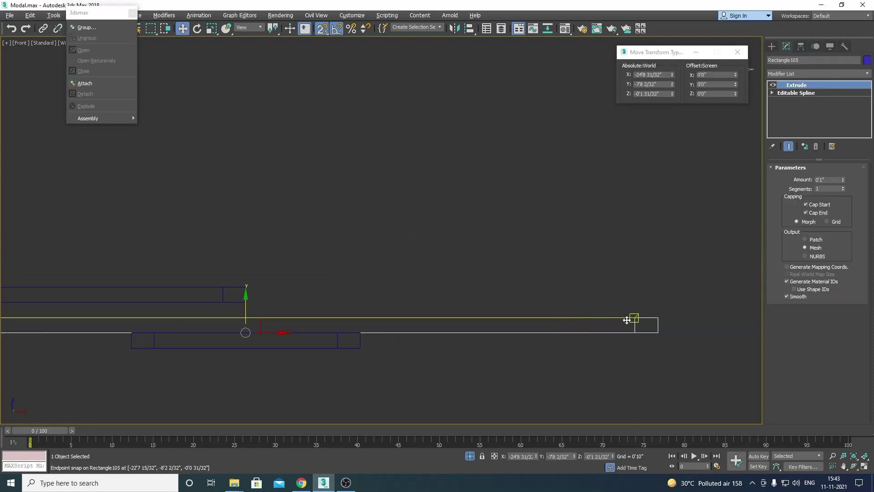
pyautogui.moveTo(400, 371)
pyautogui.mouseDown()
pyautogui.moveTo(341, 334)
pyautogui.moveTo(626, 317)
pyautogui.mouseUp()
pyautogui.moveTo(539, 409)
pyautogui.mouseDown()
pyautogui.moveTo(247, 269)
pyautogui.moveTo(197, 218)
pyautogui.mouseUp()
pyautogui.hotkey('ctrl', 'r')
pyautogui.moveTo(322, 283)
pyautogui.mouseDown()
pyautogui.moveTo(367, 254)
pyautogui.moveTo(353, 299)
pyautogui.moveTo(421, 228)
pyautogui.moveTo(401, 329)
pyautogui.moveTo(388, 246)
pyautogui.moveTo(375, 336)
pyautogui.mouseUp()
pyautogui.scroll(3, 376, 336)
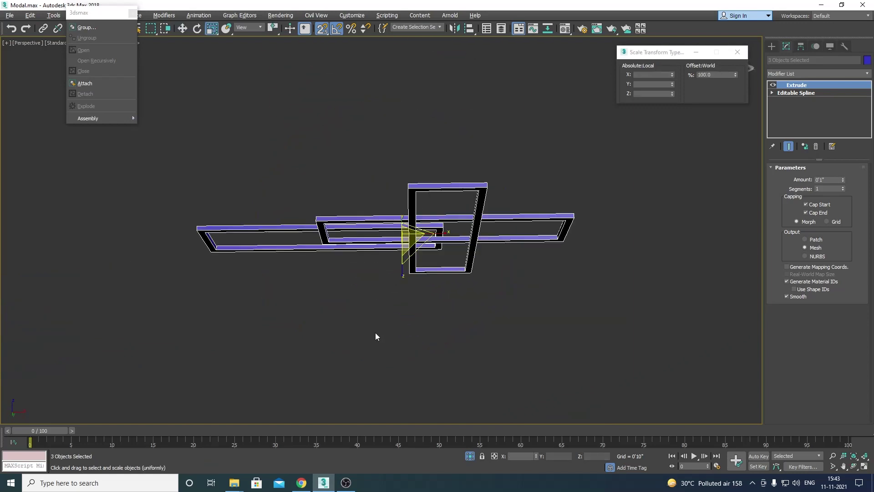
pyautogui.scroll(-3, 375, 337)
# Region-select all three bars and lift them toward the slab with snapping off
pyautogui.press('r')
pyautogui.press('t')
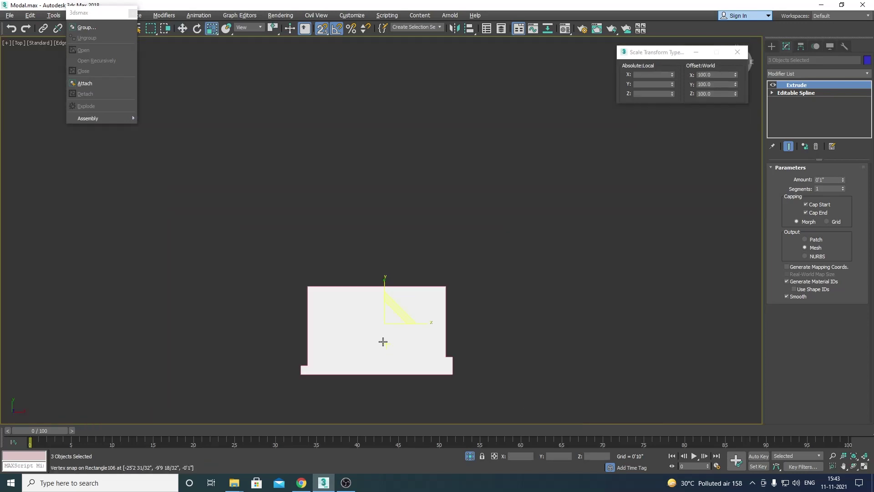
pyautogui.click(537, 297)
pyautogui.press('f')
pyautogui.scroll(-3, 534, 296)
pyautogui.moveTo(692, 264); pyautogui.dragTo(224, 372)
pyautogui.press('s')
pyautogui.press('w')
pyautogui.moveTo(364, 321); pyautogui.dragTo(365, 67)
pyautogui.scroll(4, 365, 67)
pyautogui.moveTo(389, 167)
pyautogui.mouseDown()
pyautogui.moveTo(387, 125)
pyautogui.moveTo(439, 102)
pyautogui.mouseUp()
# Snap the three bars to the underside corner of the balcony slab
pyautogui.scroll(5, 227, 143)
pyautogui.moveTo(321, 197); pyautogui.dragTo(599, 330, button='middle')
pyautogui.press('s')
pyautogui.moveTo(325, 258); pyautogui.dragTo(95, 238)
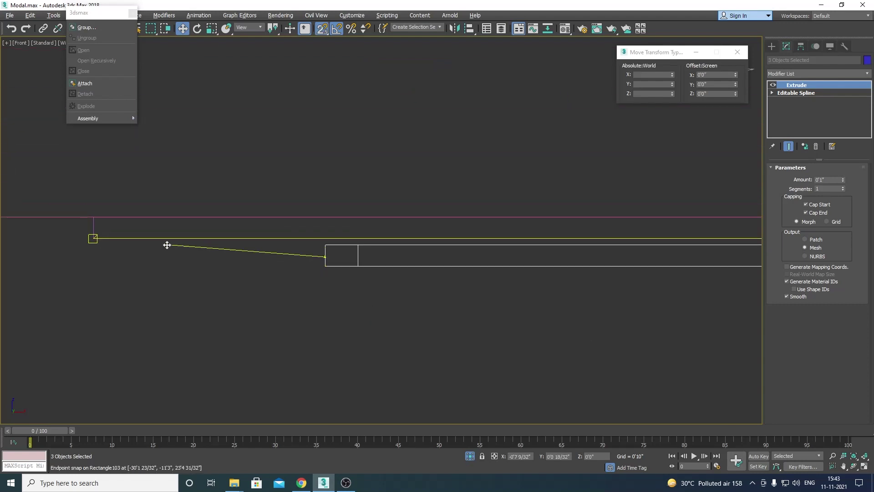
# Check the bars under the slab from the camera and Perspective views
pyautogui.scroll(5, 387, 201)
pyautogui.keyDown('alt'); pyautogui.moveTo(387, 203); pyautogui.dragTo(428, 225, button='middle'); pyautogui.keyUp('alt')
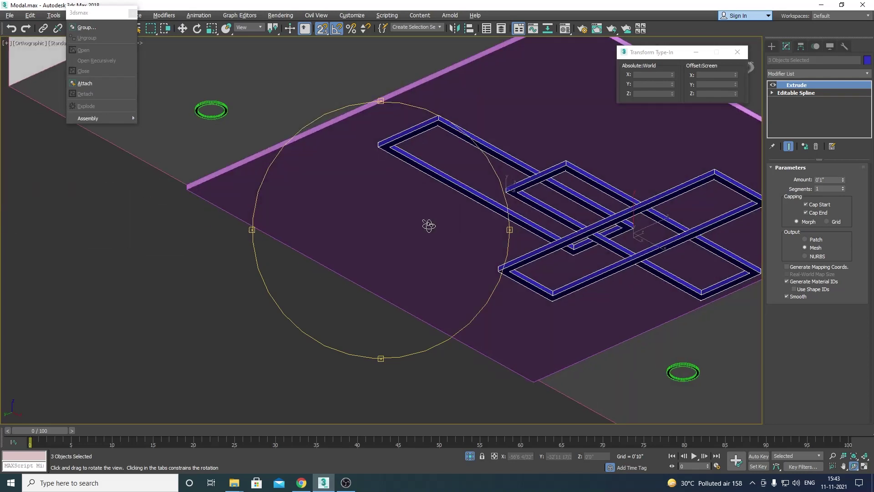
pyautogui.press('c')
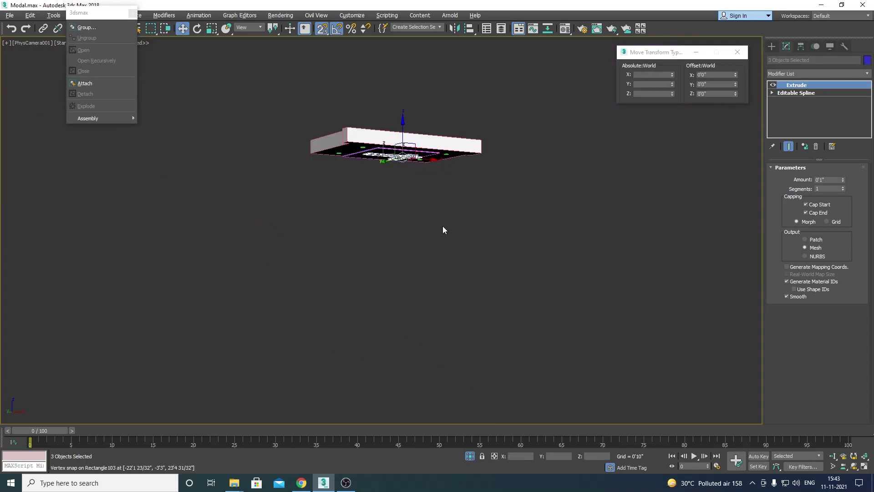
pyautogui.click(442, 226)
pyautogui.hotkey('alt', 'z')
pyautogui.press('p')
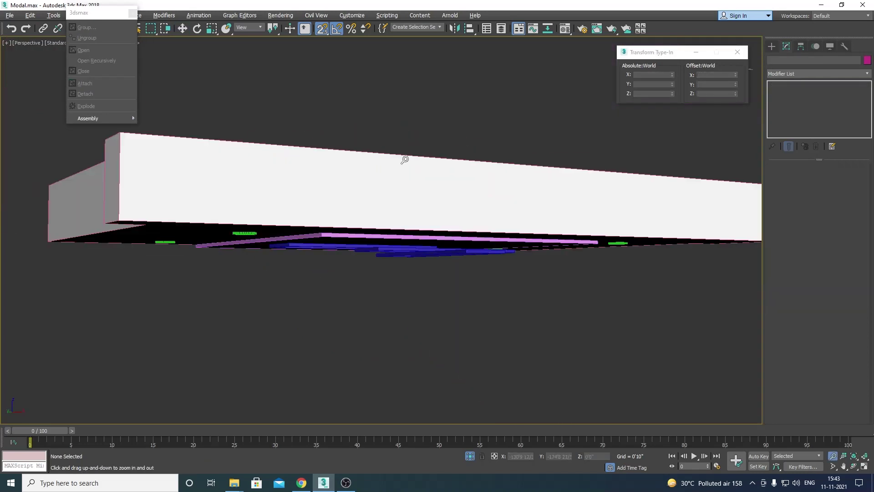
pyautogui.hotkey('ctrl', 'r')
pyautogui.moveTo(405, 159)
pyautogui.mouseDown()
pyautogui.moveTo(361, 200)
pyautogui.moveTo(402, 255)
pyautogui.moveTo(378, 252)
pyautogui.mouseUp()
pyautogui.press('w')
pyautogui.scroll(-5, 433, 297)
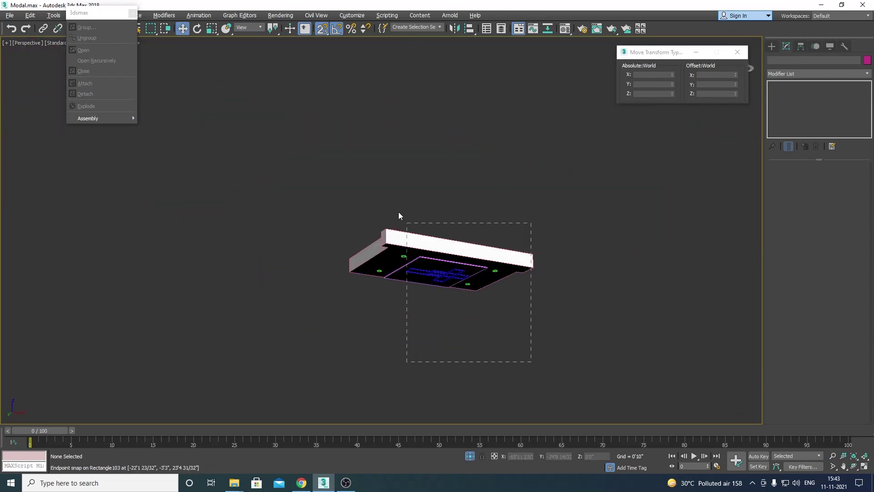
pyautogui.rightClick(381, 305)
# Go to the camera and Perspective views and orbit around the balcony ceiling
pyautogui.press('c')
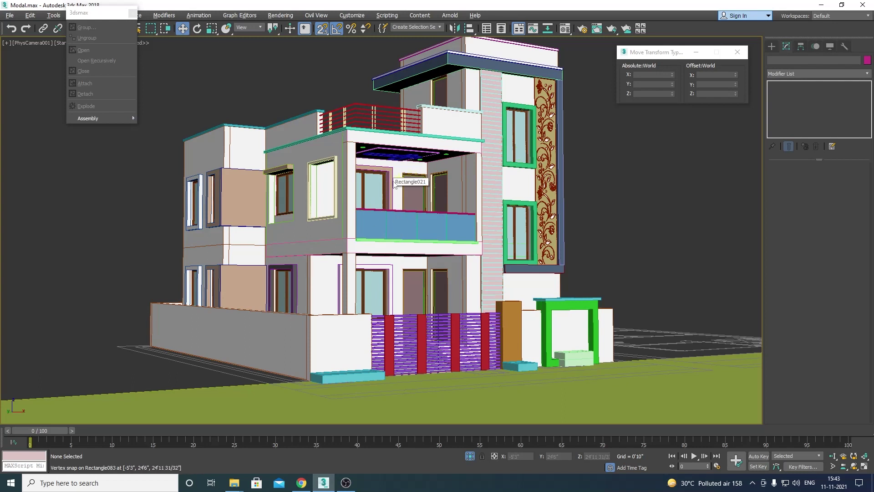
pyautogui.press('p')
pyautogui.scroll(5, 394, 184)
pyautogui.hotkey('ctrl', 'r')
pyautogui.scroll(3, 387, 161)
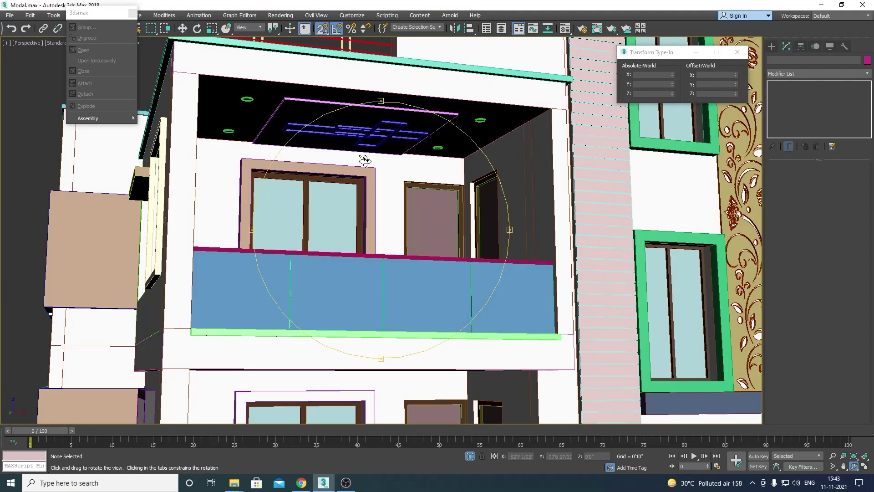
pyautogui.scroll(5, 365, 160)
# Select the three blue ceiling bars and lower them together with snapping off
pyautogui.press('w')
pyautogui.click(352, 160)
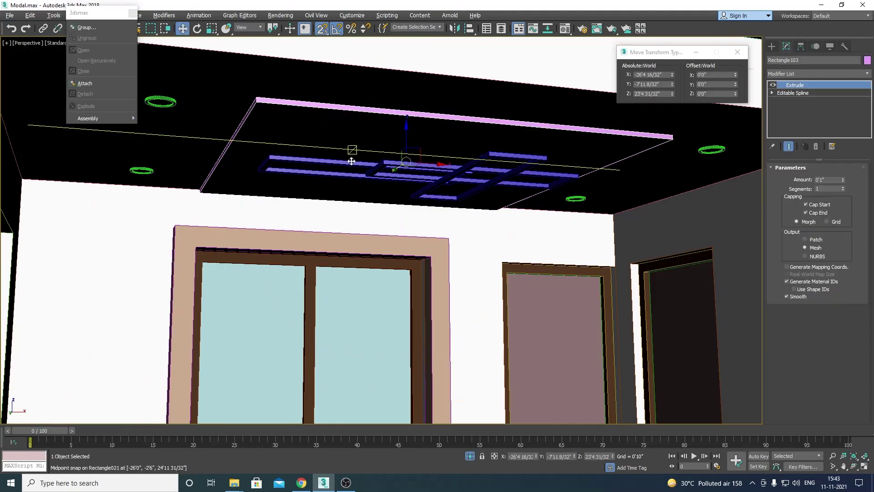
pyautogui.click(357, 159)
pyautogui.scroll(3, 377, 165)
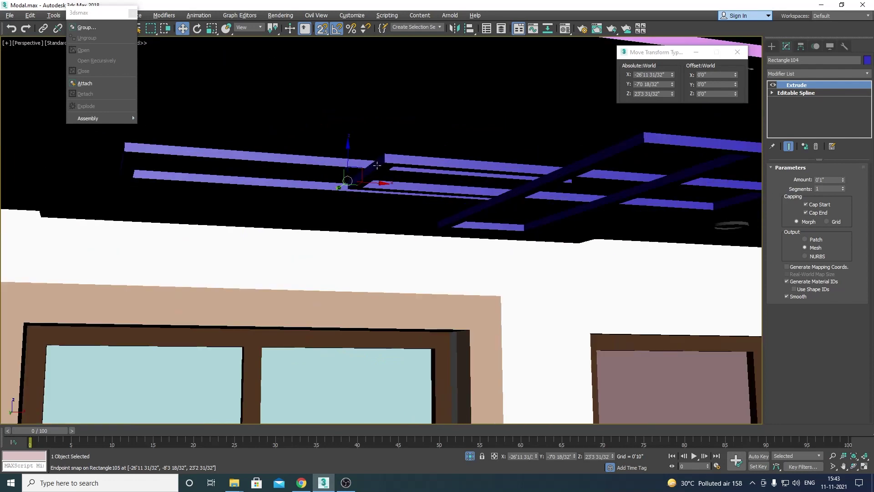
pyautogui.keyDown('ctrl'); pyautogui.click(572, 178); pyautogui.keyUp('ctrl')
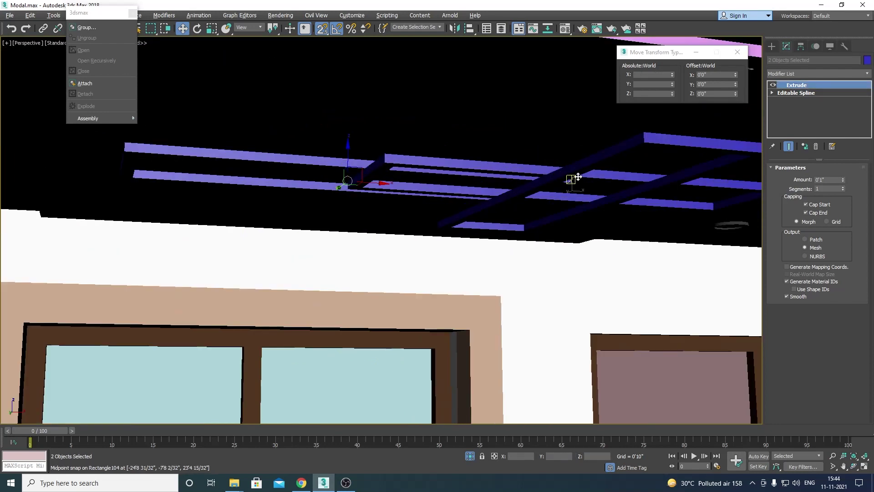
pyautogui.keyDown('ctrl'); pyautogui.click(354, 141); pyautogui.keyUp('ctrl')
pyautogui.press('s')
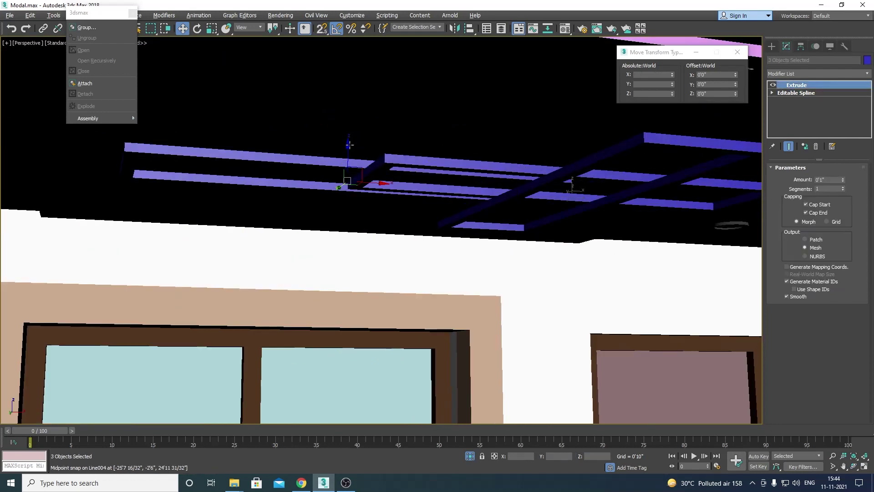
pyautogui.moveTo(347, 145); pyautogui.dragTo(354, 235)
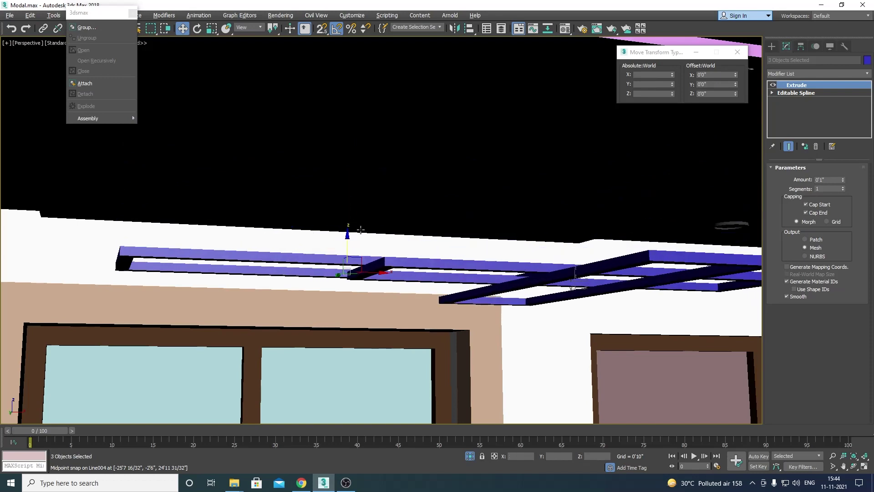
# Add the two ring lights to the selection, then view the set from Top view
pyautogui.scroll(-4, 373, 241)
pyautogui.scroll(3, 191, 190)
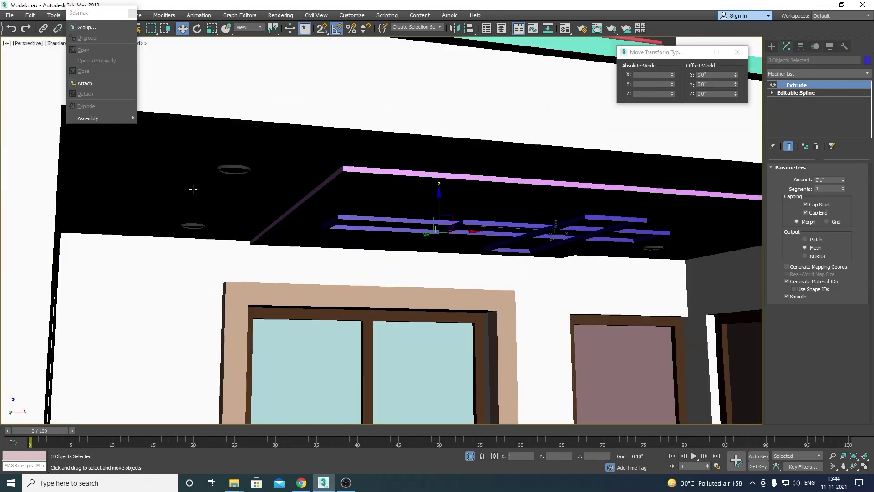
pyautogui.scroll(3, 197, 227)
pyautogui.keyDown('ctrl'); pyautogui.click(193, 226); pyautogui.keyUp('ctrl')
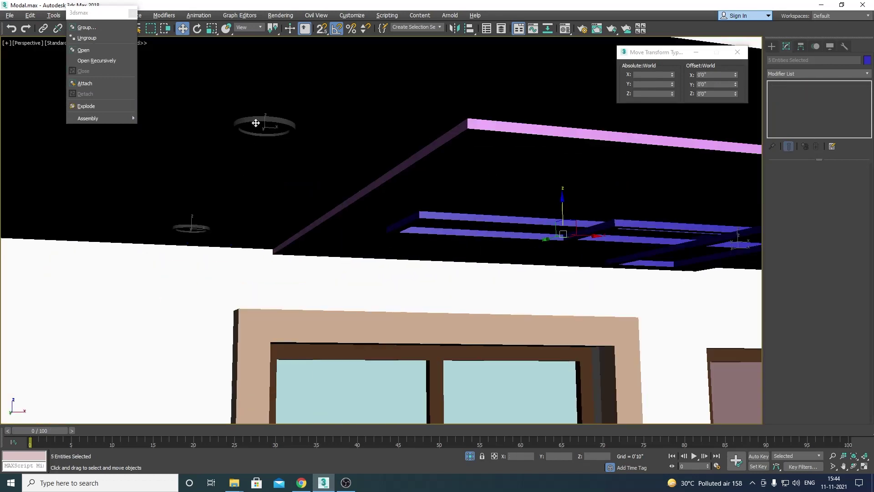
pyautogui.scroll(-5, 256, 122)
pyautogui.scroll(5, 453, 205)
pyautogui.keyDown('ctrl'); pyautogui.click(535, 203); pyautogui.keyUp('ctrl')
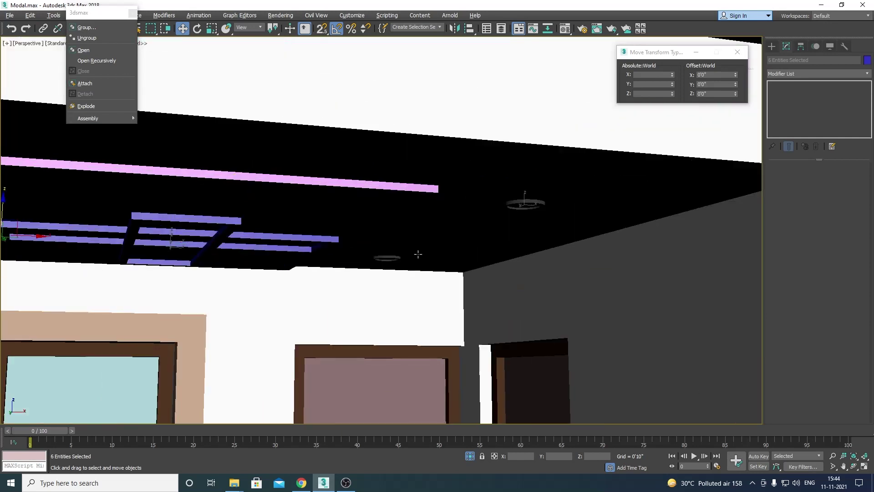
pyautogui.scroll(-5, 393, 257)
pyautogui.scroll(5, 329, 319)
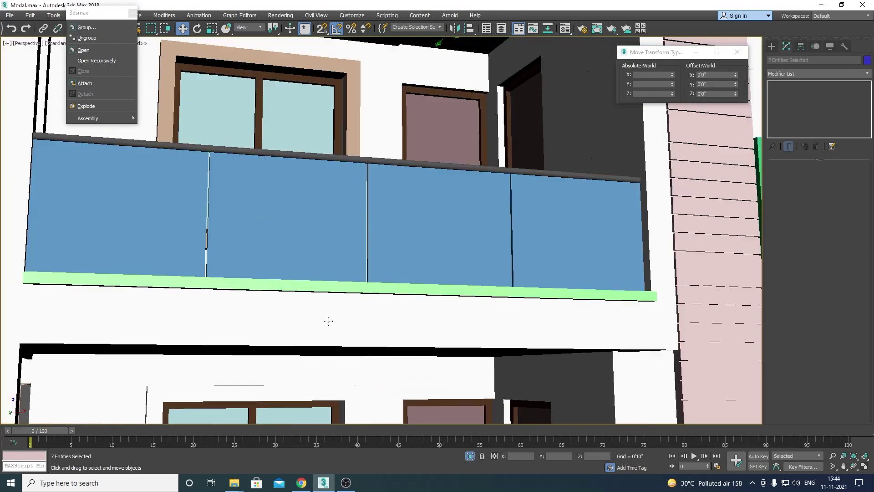
pyautogui.scroll(-3, 321, 323)
pyautogui.scroll(-2, 322, 323)
pyautogui.press('t')
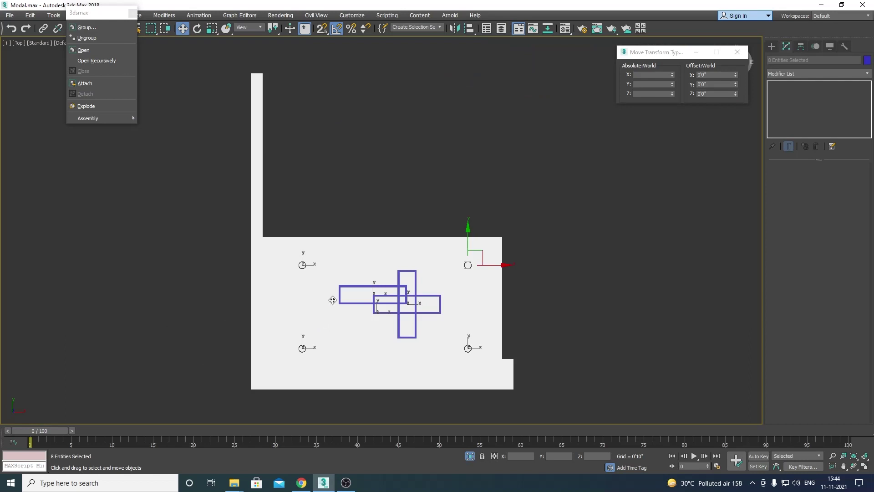
pyautogui.scroll(-3, 378, 214)
pyautogui.click(443, 163)
# Shift-drag an independent Copy of the set down onto the slab underside in Front view
pyautogui.press('f')
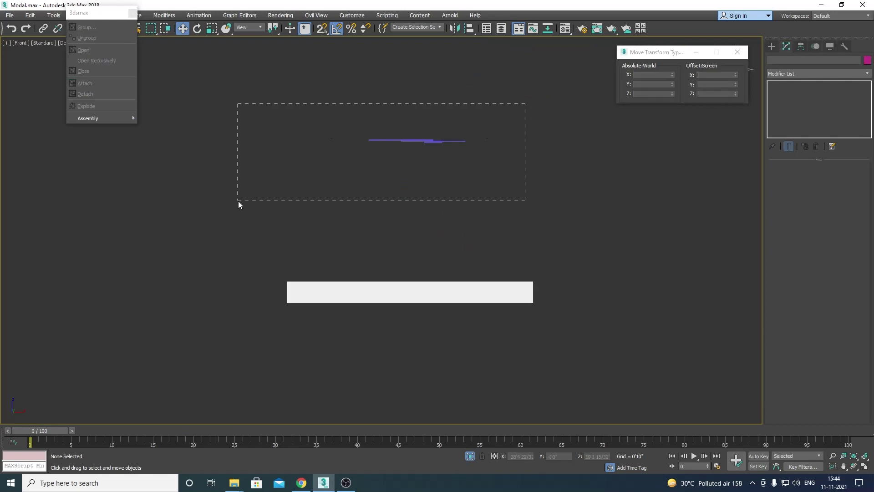
pyautogui.moveTo(239, 202); pyautogui.dragTo(239, 202)
pyautogui.moveTo(423, 121); pyautogui.dragTo(436, 341)
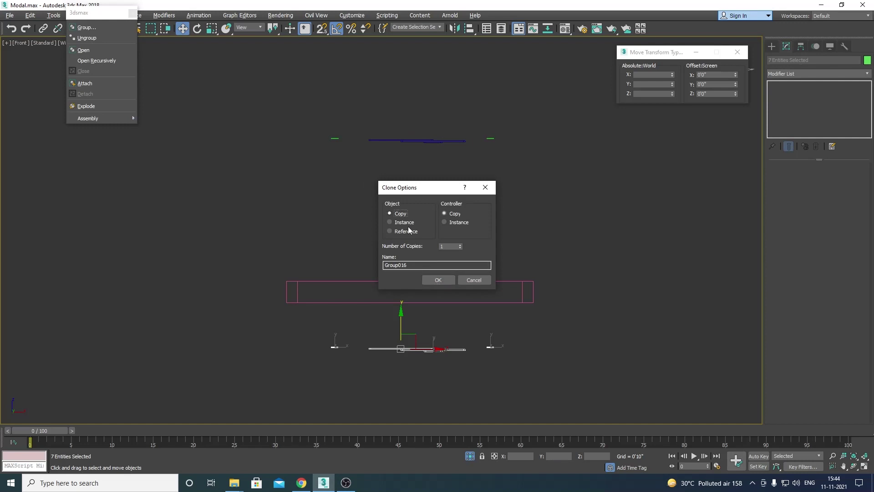
pyautogui.click(432, 280)
pyautogui.scroll(3, 381, 357)
pyautogui.moveTo(419, 315); pyautogui.dragTo(426, 230)
# Turn snapping on and orbit in shaded view to check the copy's placement
pyautogui.scroll(4, 314, 295)
pyautogui.press('s')
pyautogui.scroll(-2, 325, 289)
pyautogui.scroll(5, 321, 282)
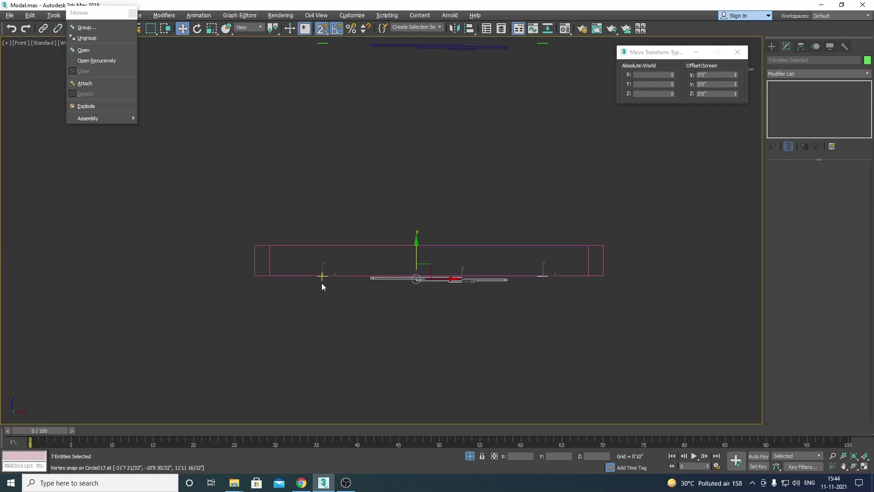
pyautogui.press('F3')
pyautogui.hotkey('ctrl', 'r')
pyautogui.moveTo(359, 292); pyautogui.dragTo(355, 288)
pyautogui.rightClick(355, 288)
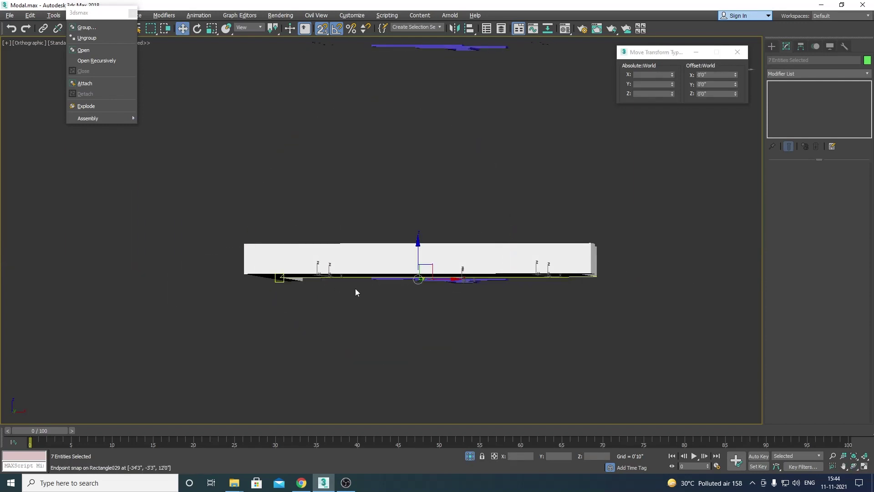
pyautogui.scroll(5, 443, 354)
# Nudge the copied set's three rectangles up into place in wireframe
pyautogui.click(444, 354)
pyautogui.press('F3')
pyautogui.moveTo(632, 260)
pyautogui.mouseDown()
pyautogui.moveTo(248, 244)
pyautogui.moveTo(225, 222)
pyautogui.mouseUp()
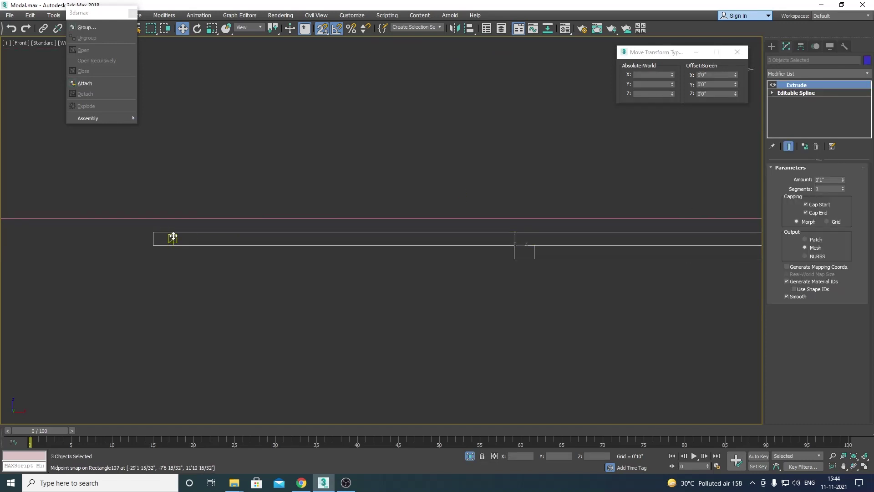
pyautogui.moveTo(173, 238); pyautogui.dragTo(175, 234)
pyautogui.scroll(-3, 183, 228)
# Orbit under the slab and out to inspect the whole building
pyautogui.press('F3')
pyautogui.keyDown('alt'); pyautogui.moveTo(252, 247); pyautogui.dragTo(352, 193, button='middle'); pyautogui.keyUp('alt')
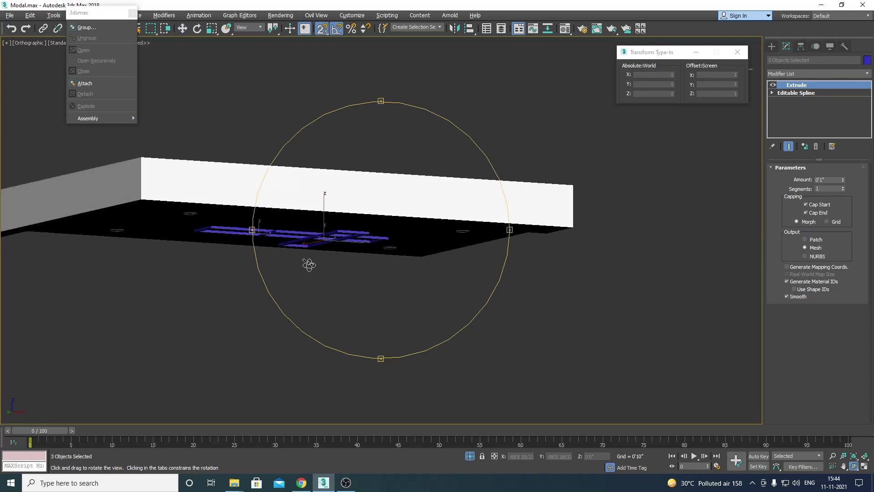
pyautogui.moveTo(352, 193)
pyautogui.keyDown('alt'); pyautogui.mouseDown(button='middle')
pyautogui.moveTo(375, 309)
pyautogui.moveTo(410, 260)
pyautogui.moveTo(397, 273)
pyautogui.mouseUp(button='middle'); pyautogui.keyUp('alt')
pyautogui.press('w')
pyautogui.rightClick(375, 310)
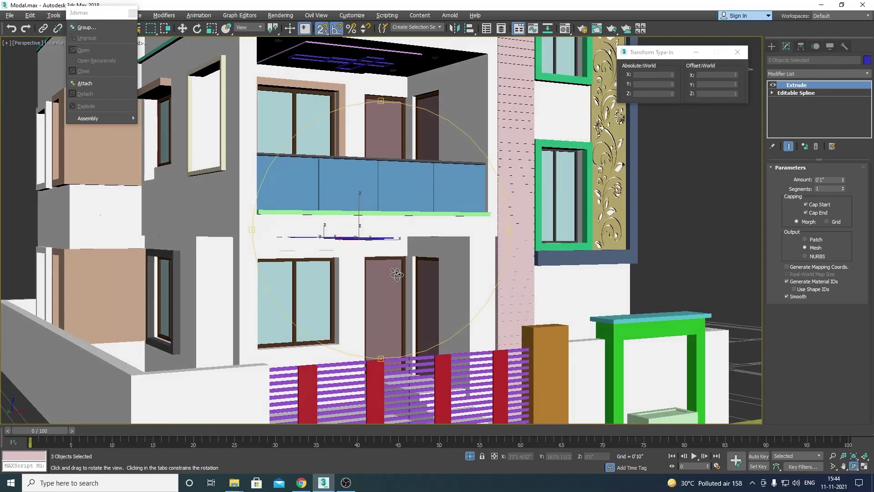
pyautogui.scroll(-5, 397, 274)
pyautogui.keyDown('alt'); pyautogui.moveTo(397, 274); pyautogui.dragTo(551, 153, button='middle'); pyautogui.keyUp('alt')
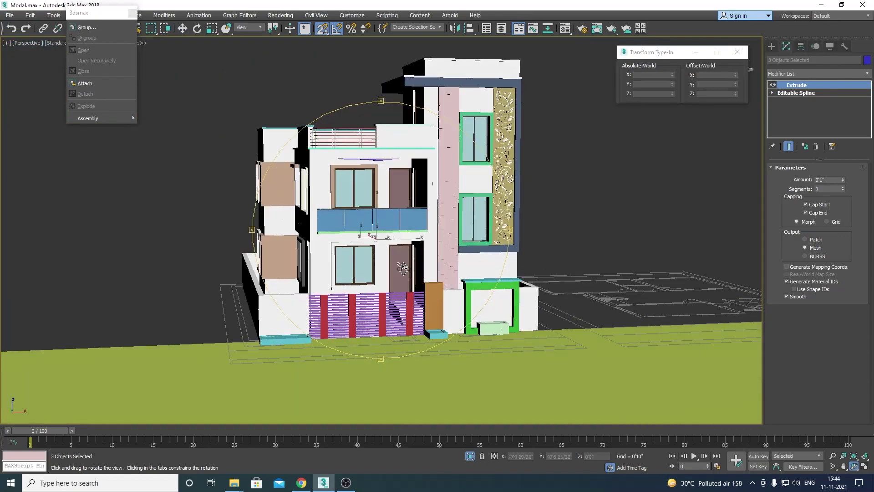
# Select the green strip along the blue balcony's edge
pyautogui.click(551, 150)
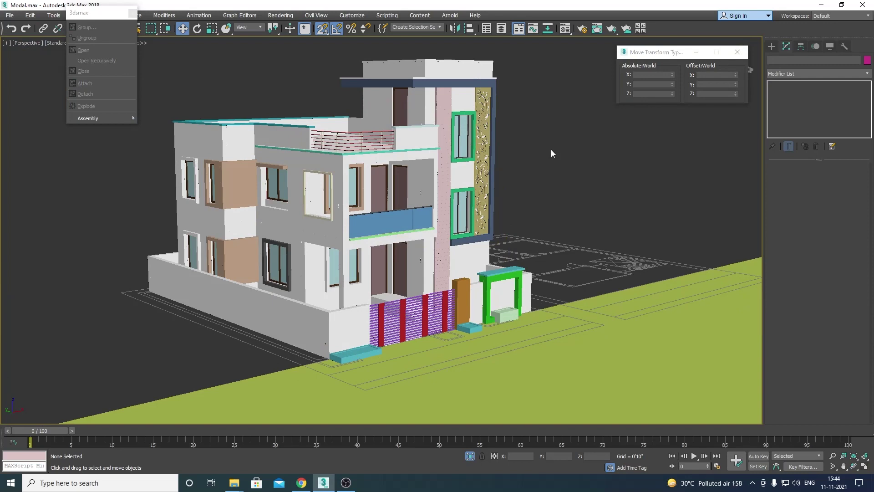
pyautogui.scroll(5, 372, 225)
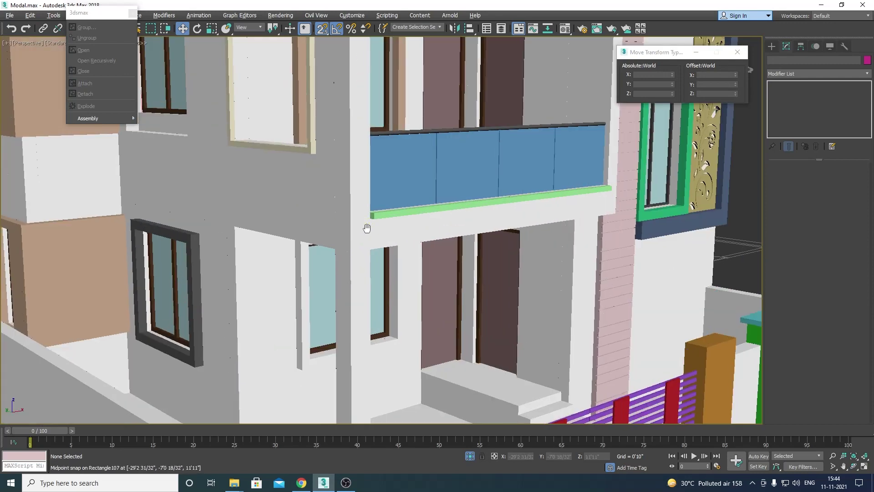
pyautogui.moveTo(363, 226); pyautogui.dragTo(421, 276, button='middle')
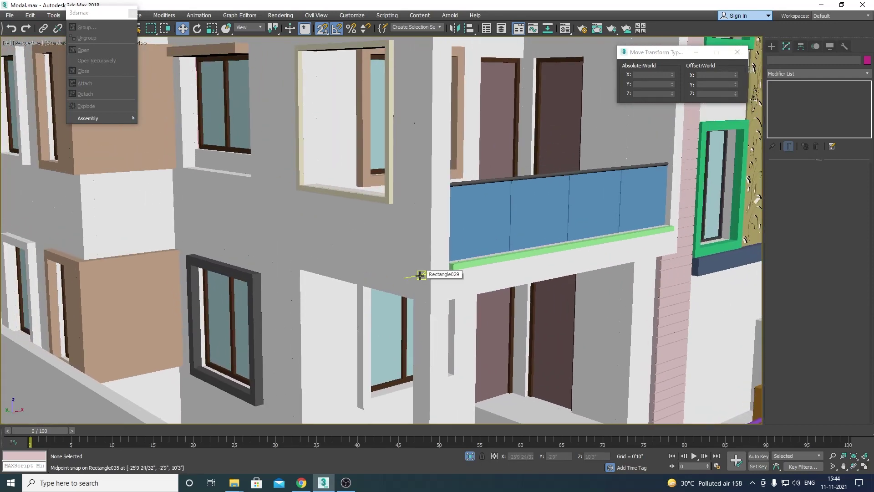
pyautogui.moveTo(396, 245); pyautogui.dragTo(444, 273, button='middle')
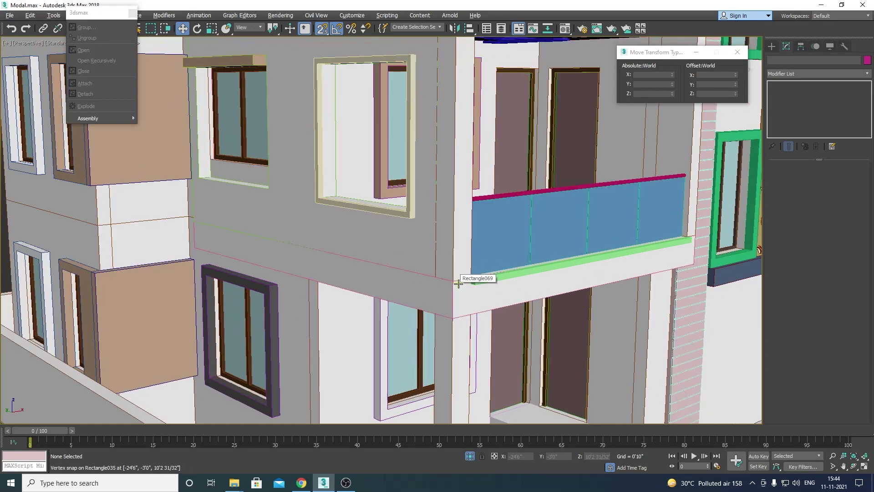
pyautogui.scroll(2, 459, 283)
pyautogui.click(462, 284)
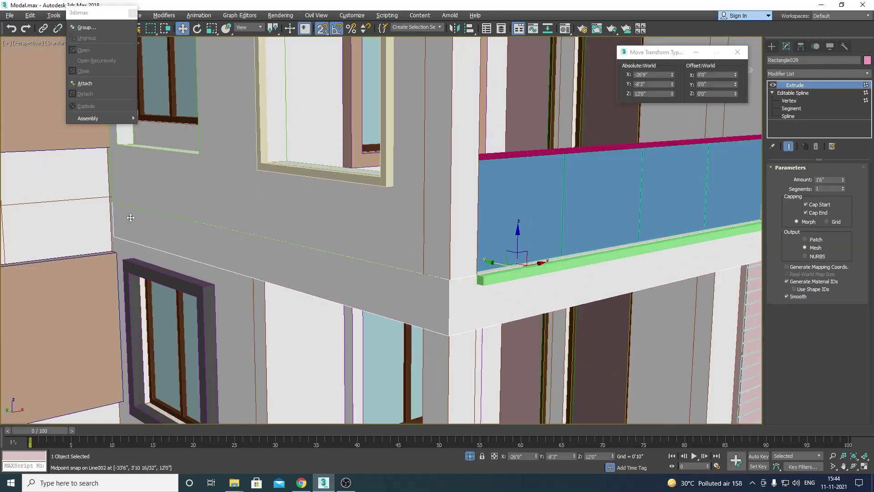
# Orbit to the upper floor and add the second green strip to the selection
pyautogui.hotkey('ctrl', 'r')
pyautogui.moveTo(350, 235)
pyautogui.mouseDown()
pyautogui.moveTo(321, 240)
pyautogui.moveTo(359, 240)
pyautogui.moveTo(334, 259)
pyautogui.moveTo(420, 258)
pyautogui.moveTo(395, 247)
pyautogui.moveTo(415, 232)
pyautogui.moveTo(422, 256)
pyautogui.mouseUp()
pyautogui.press('w')
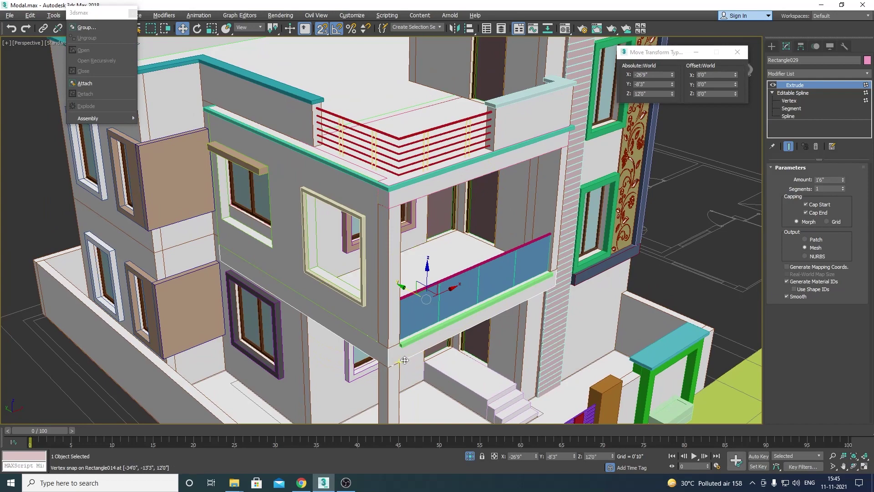
pyautogui.scroll(5, 404, 359)
pyautogui.keyDown('ctrl'); pyautogui.click(398, 315); pyautogui.keyUp('ctrl')
pyautogui.hotkey('ctrl', 'r')
pyautogui.scroll(-5, 396, 310)
pyautogui.moveTo(396, 310)
pyautogui.mouseDown()
pyautogui.moveTo(371, 288)
pyautogui.moveTo(362, 308)
pyautogui.mouseUp()
# Add the balcony slab and two-window wall, then isolate the selection with Alt+Q
pyautogui.scroll(5, 362, 308)
pyautogui.scroll(-5, 359, 300)
pyautogui.press('w')
pyautogui.scroll(5, 348, 304)
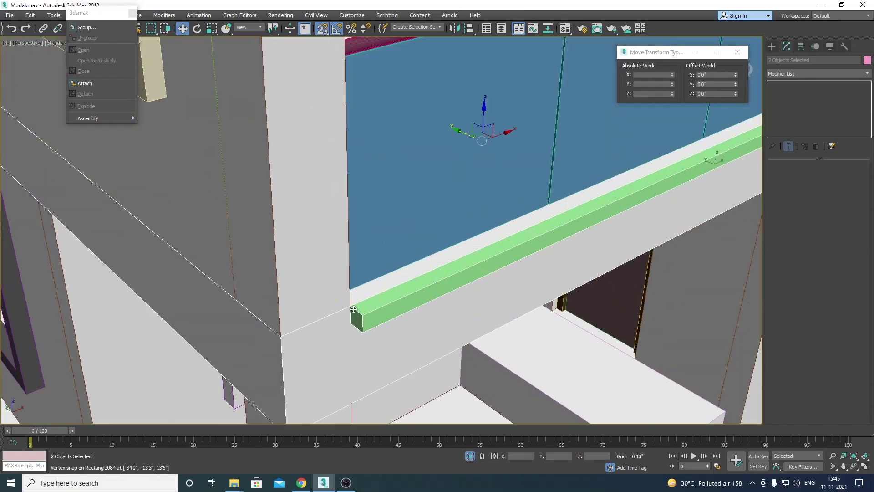
pyautogui.scroll(-5, 369, 313)
pyautogui.scroll(3, 369, 301)
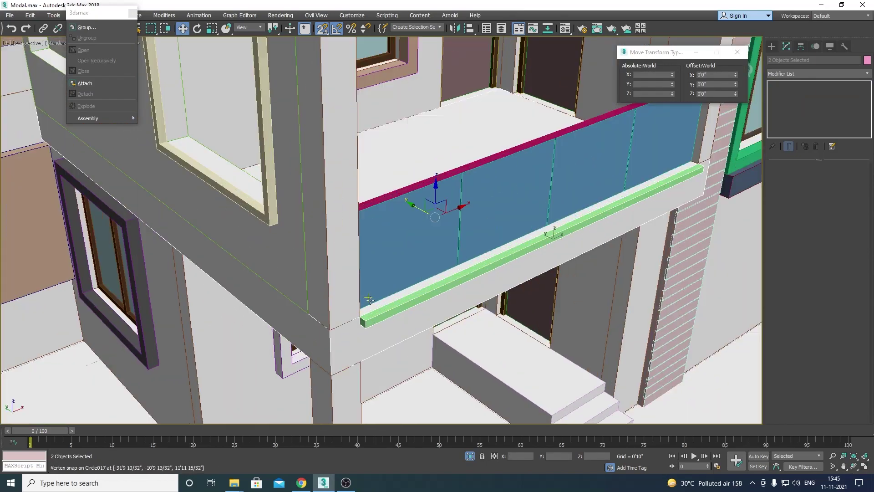
pyautogui.scroll(-5, 382, 182)
pyautogui.scroll(3, 374, 156)
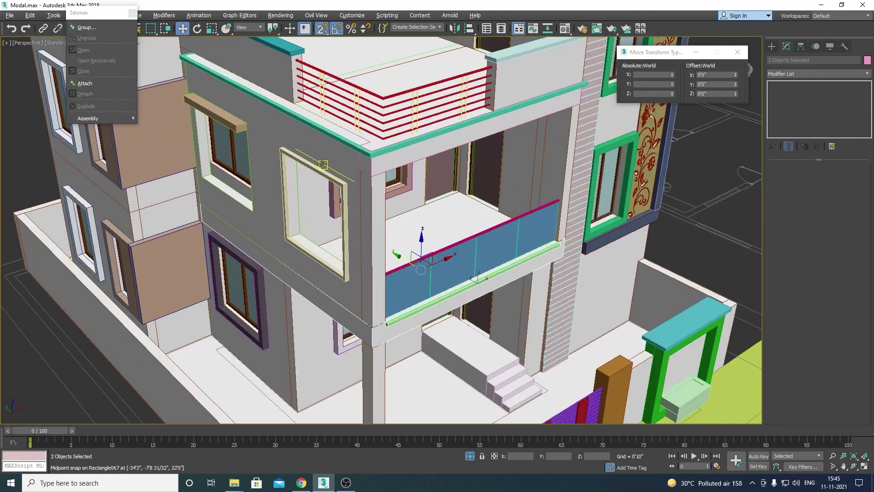
pyautogui.scroll(2, 374, 156)
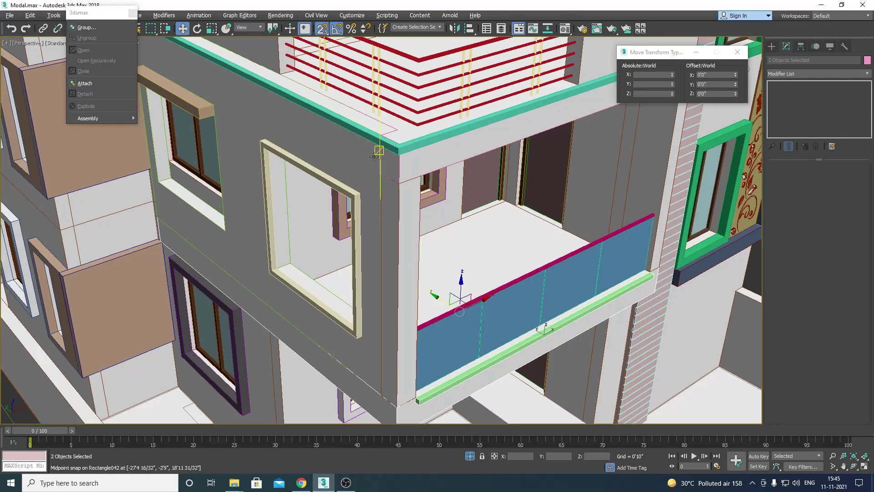
pyautogui.keyDown('ctrl'); pyautogui.click(392, 170); pyautogui.keyUp('ctrl')
pyautogui.keyDown('ctrl'); pyautogui.click(358, 155); pyautogui.keyUp('ctrl')
pyautogui.hotkey('alt', 'q')
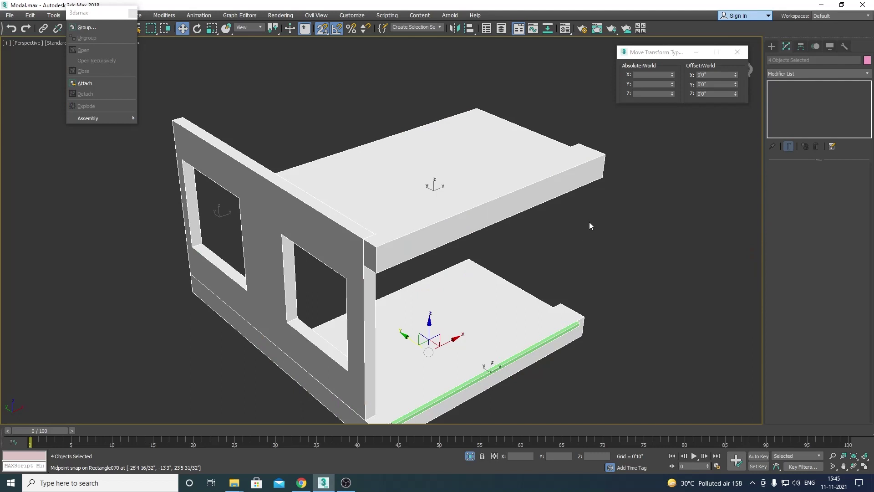
# In Front wireframe view, set the green strip down flush on the slab top
pyautogui.click(586, 228)
pyautogui.scroll(-3, 585, 227)
pyautogui.scroll(6, 388, 338)
pyautogui.click(440, 225)
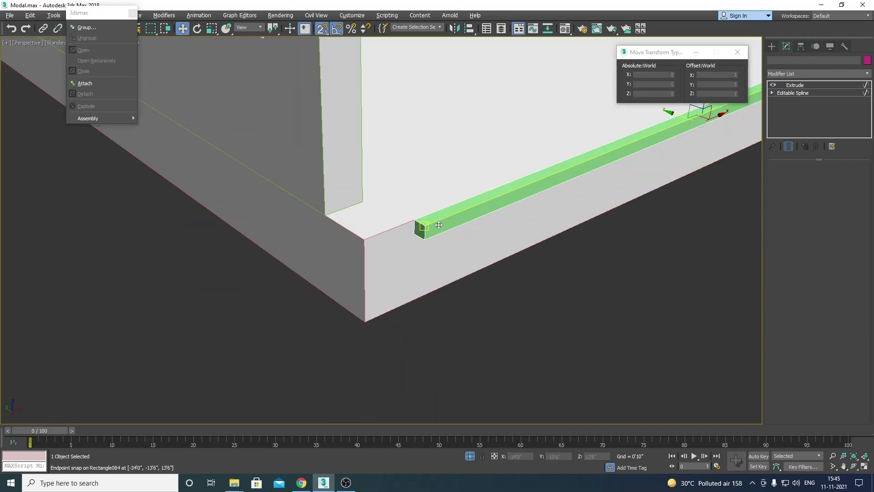
pyautogui.scroll(-3, 440, 225)
pyautogui.press('f')
pyautogui.scroll(-2, 438, 227)
pyautogui.press('F3')
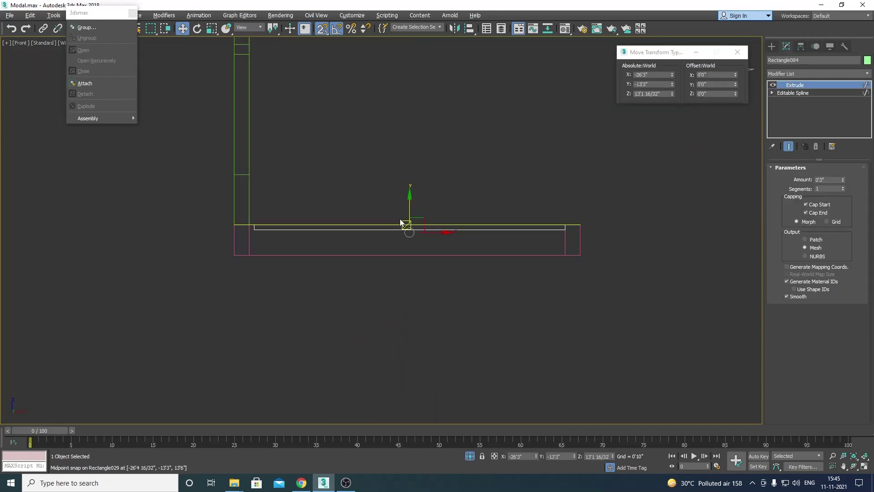
pyautogui.moveTo(414, 207); pyautogui.dragTo(410, 203)
pyautogui.scroll(2, 560, 226)
pyautogui.scroll(1, 560, 227)
pyautogui.moveTo(570, 180); pyautogui.dragTo(568, 227)
# Check the strip's placement against the wall and slab in shaded Perspective
pyautogui.press('F3')
pyautogui.scroll(-2, 504, 175)
pyautogui.click(504, 176)
pyautogui.hotkey('ctrl', 'r')
pyautogui.moveTo(384, 303)
pyautogui.mouseDown()
pyautogui.moveTo(364, 250)
pyautogui.moveTo(378, 273)
pyautogui.moveTo(342, 234)
pyautogui.mouseUp()
pyautogui.press('p')
pyautogui.scroll(-3, 354, 301)
pyautogui.scroll(5, 351, 338)
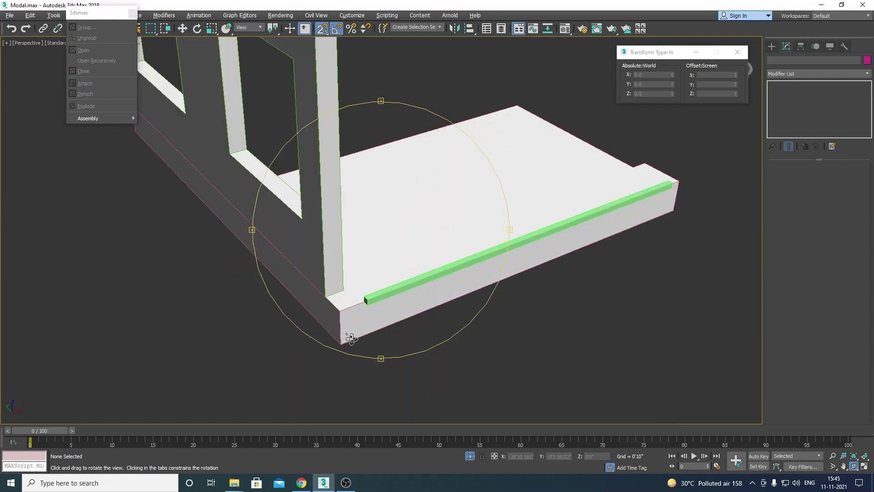
pyautogui.scroll(3, 369, 314)
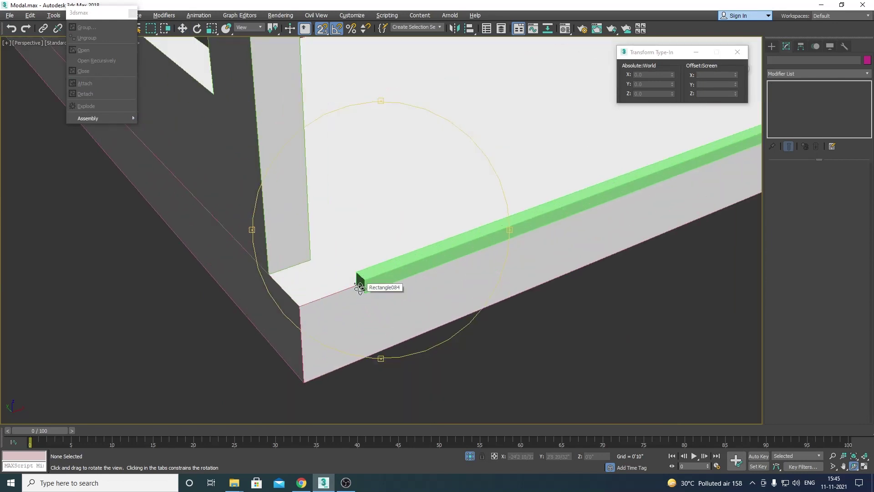
pyautogui.scroll(-3, 360, 288)
pyautogui.moveTo(358, 287)
pyautogui.mouseDown()
pyautogui.moveTo(464, 313)
pyautogui.moveTo(445, 306)
pyautogui.moveTo(462, 299)
pyautogui.mouseUp()
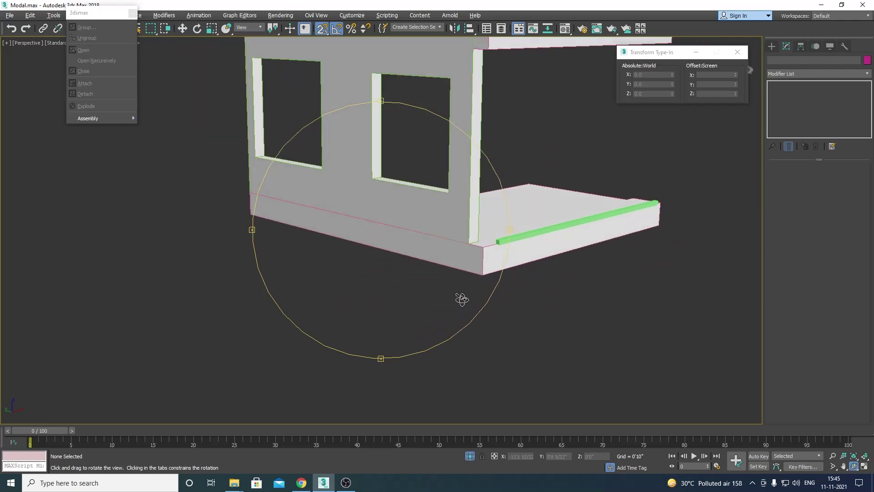
pyautogui.moveTo(271, 210); pyautogui.dragTo(332, 250)
pyautogui.moveTo(238, 225)
pyautogui.mouseDown()
pyautogui.moveTo(370, 234)
pyautogui.moveTo(323, 236)
pyautogui.mouseUp()
# Return to the Front view and start a Rectangle shape at the slab edge
pyautogui.press('w')
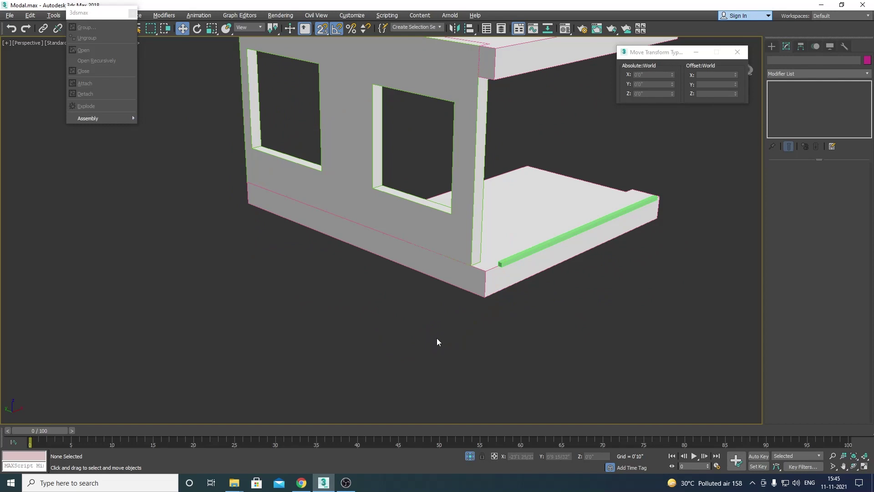
pyautogui.press('t')
pyautogui.scroll(2, 289, 248)
pyautogui.scroll(4, 377, 317)
pyautogui.rightClick(367, 318)
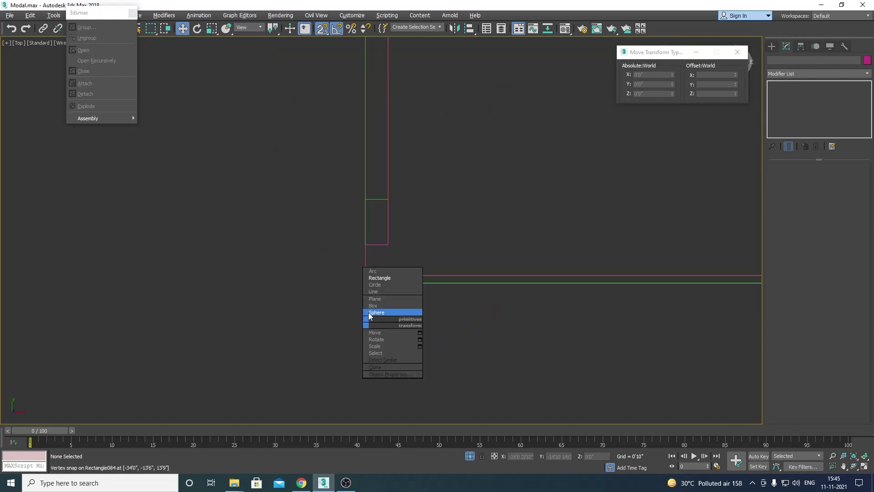
pyautogui.click(373, 306)
pyautogui.press('f')
pyautogui.scroll(-5, 374, 304)
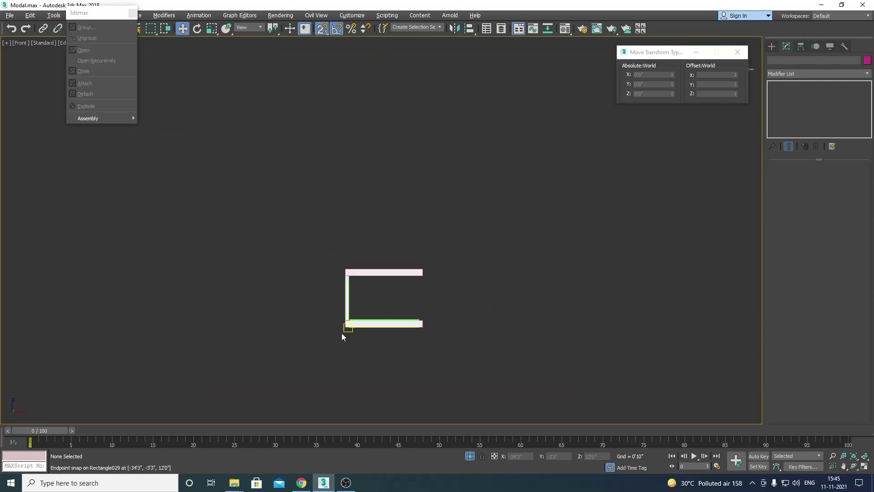
pyautogui.scroll(5, 383, 296)
pyautogui.scroll(2, 394, 290)
pyautogui.rightClick(285, 307)
pyautogui.click(302, 274)
# Draw a thin rectangle at the slab corner, convert it to editable spline with corner vertices
pyautogui.scroll(4, 396, 182)
pyautogui.press('F3')
pyautogui.moveTo(425, 244); pyautogui.dragTo(199, 286)
pyautogui.press('w')
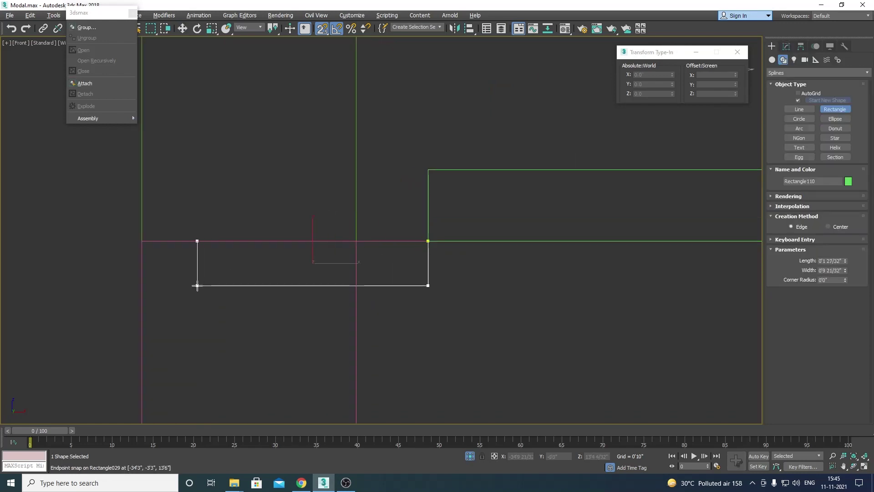
pyautogui.rightClick(309, 270)
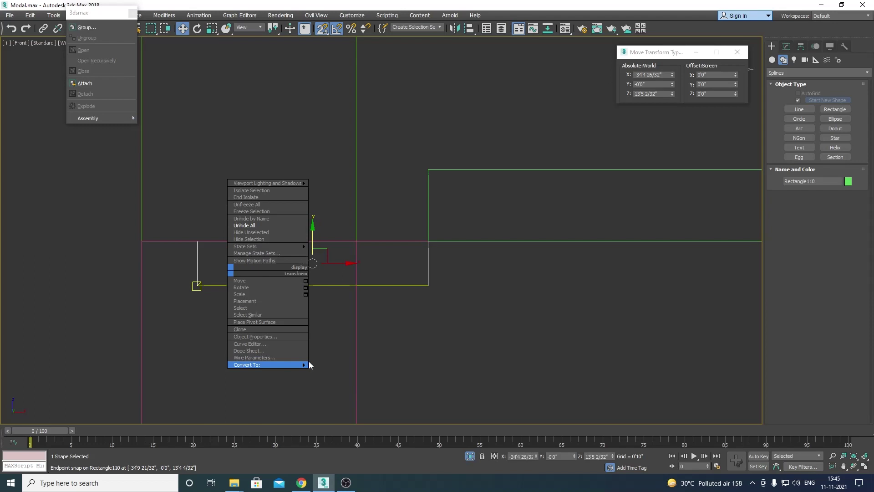
pyautogui.click(333, 364)
pyautogui.press('1')
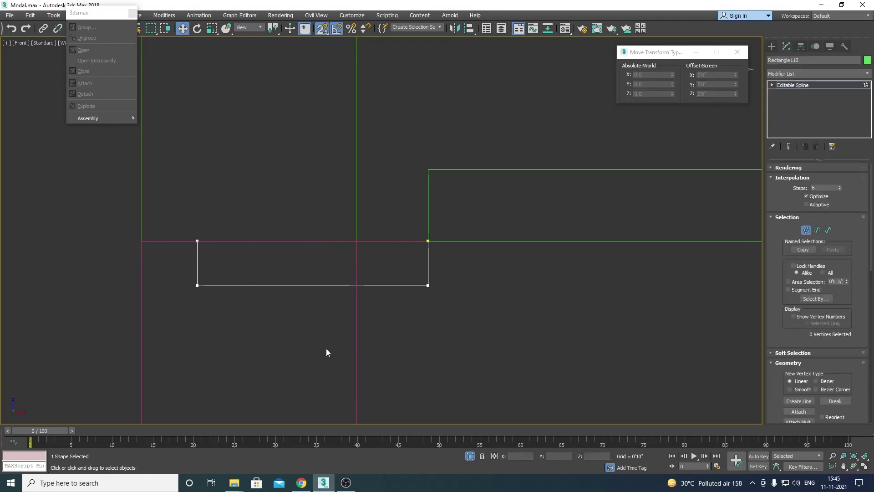
pyautogui.rightClick(286, 318)
pyautogui.click(272, 268)
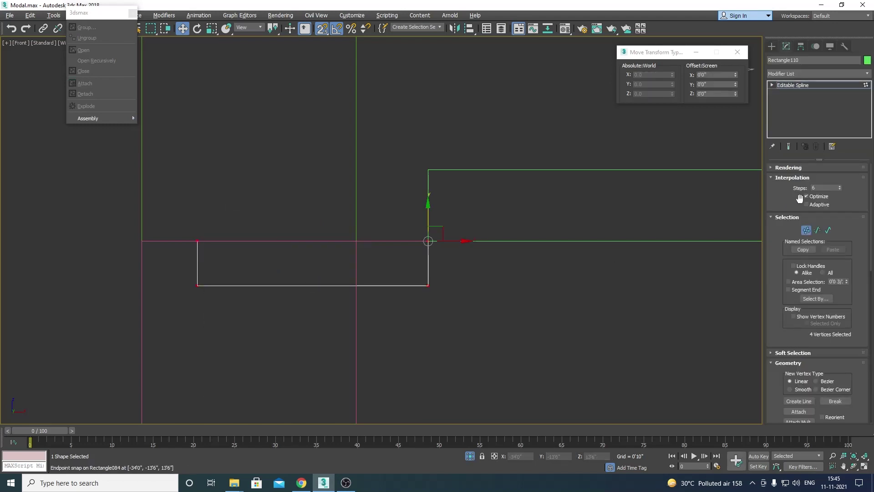
# Snap the rectangle's left side to the slab corner and its bottom side to the slab top
pyautogui.click(817, 231)
pyautogui.click(200, 275)
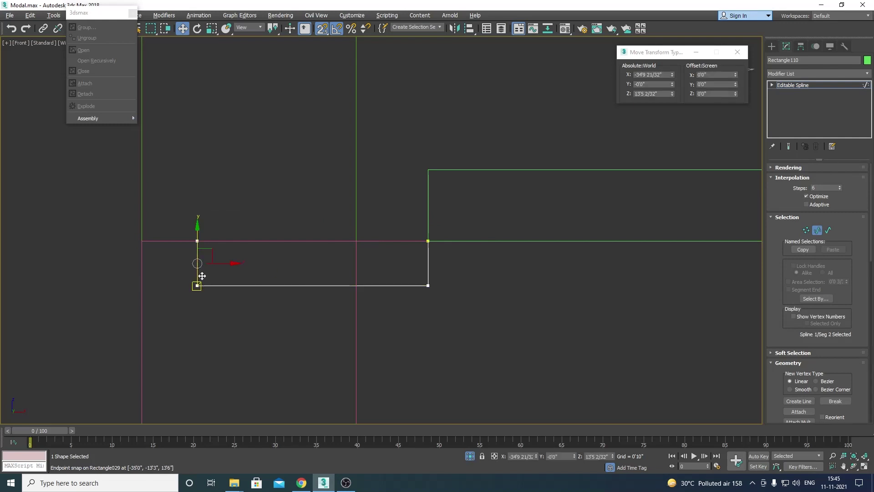
pyautogui.moveTo(201, 257); pyautogui.dragTo(170, 261)
pyautogui.moveTo(285, 290); pyautogui.dragTo(427, 242)
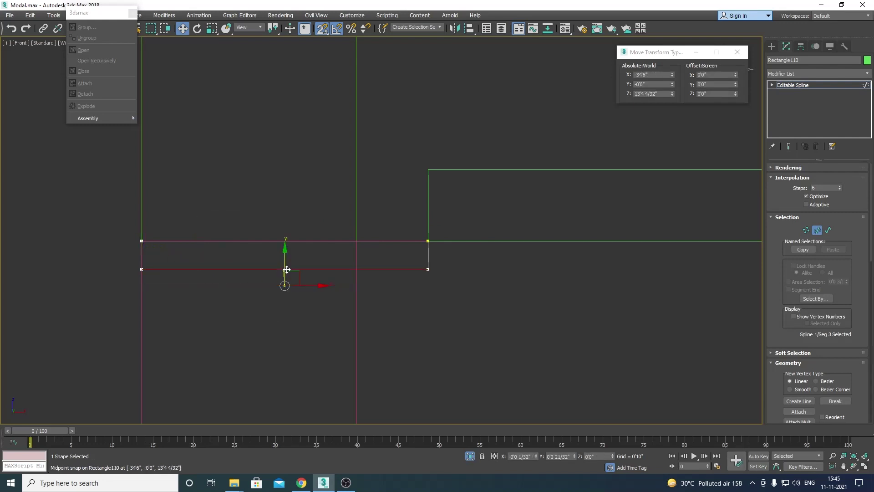
pyautogui.scroll(-3, 351, 276)
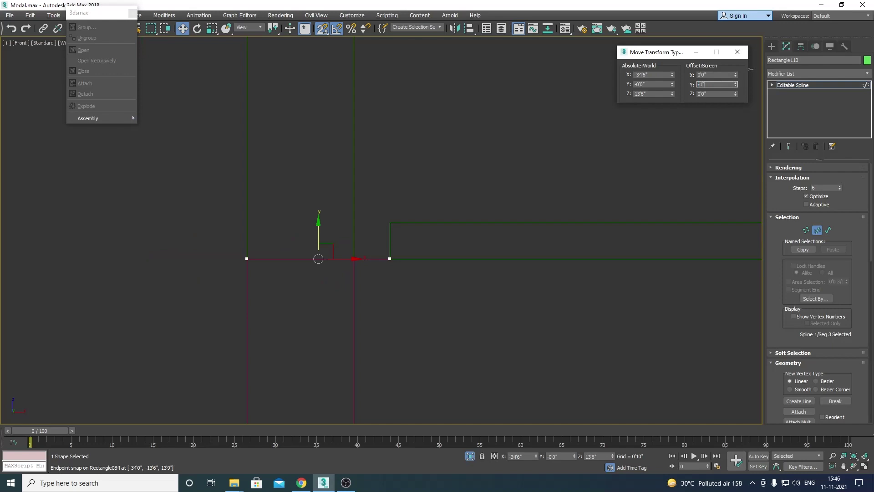
pyautogui.scroll(-3, 507, 172)
pyautogui.scroll(2, 690, 160)
# Apply an Extrude modifier to the rectangle and deselect it
pyautogui.click(810, 75)
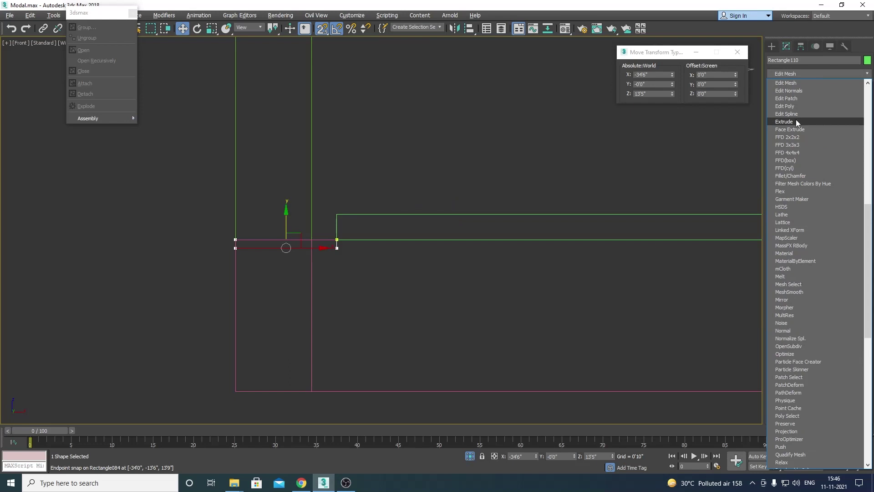
pyautogui.click(796, 119)
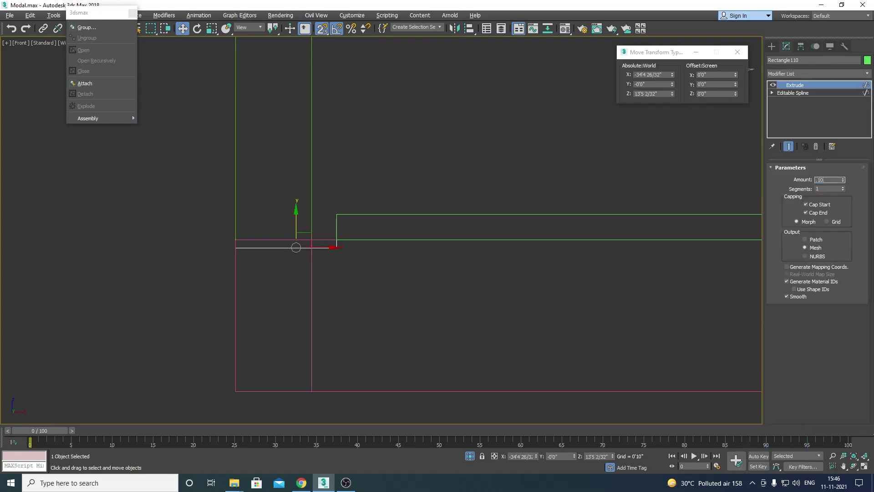
pyautogui.click(496, 136)
pyautogui.scroll(3, 253, 258)
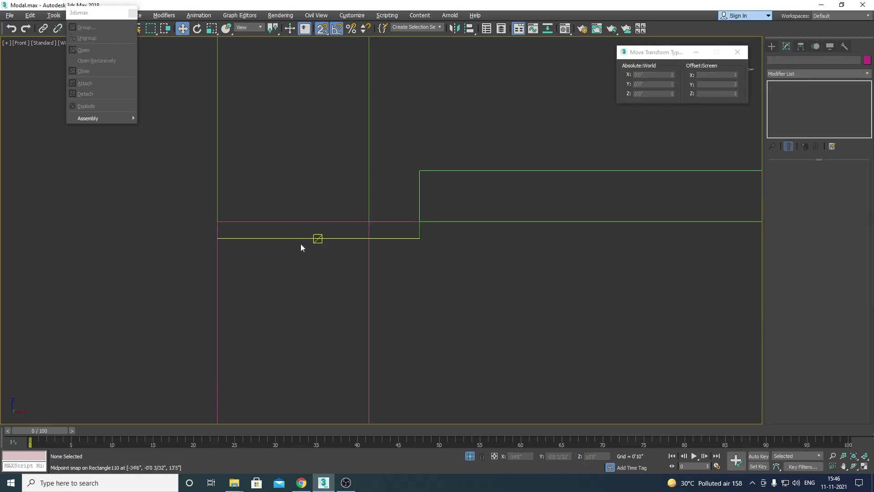
# In Top wireframe view, snap Rectangle110 down to Y -13'3" on the slab edge
pyautogui.click(300, 239)
pyautogui.press('t')
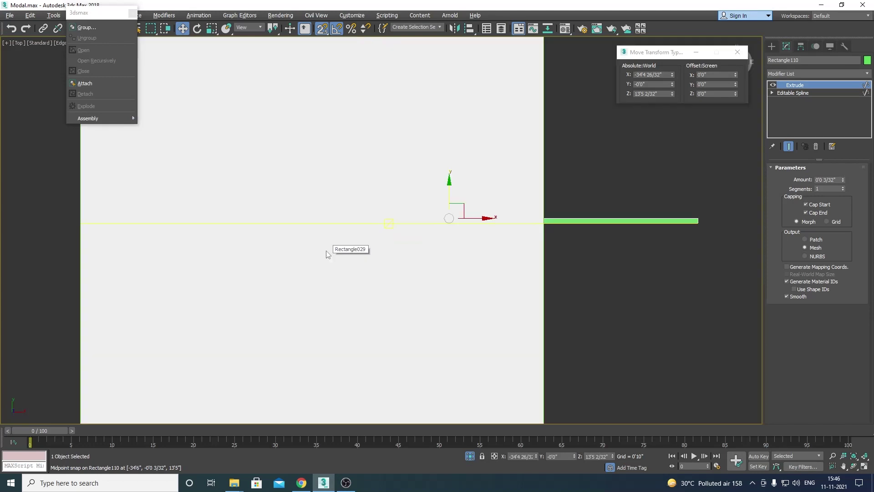
pyautogui.press('F3')
pyautogui.scroll(-8, 392, 230)
pyautogui.moveTo(387, 216); pyautogui.dragTo(445, 361)
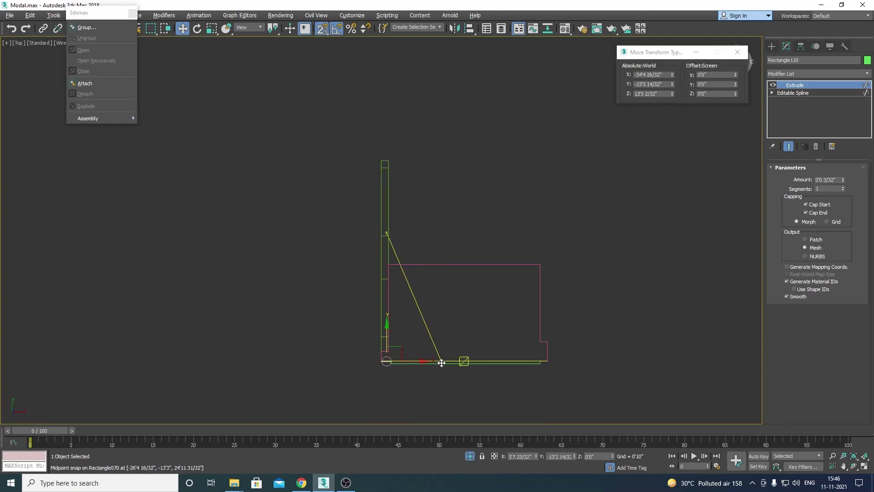
pyautogui.scroll(3, 386, 302)
pyautogui.scroll(3, 378, 225)
pyautogui.scroll(-5, 384, 234)
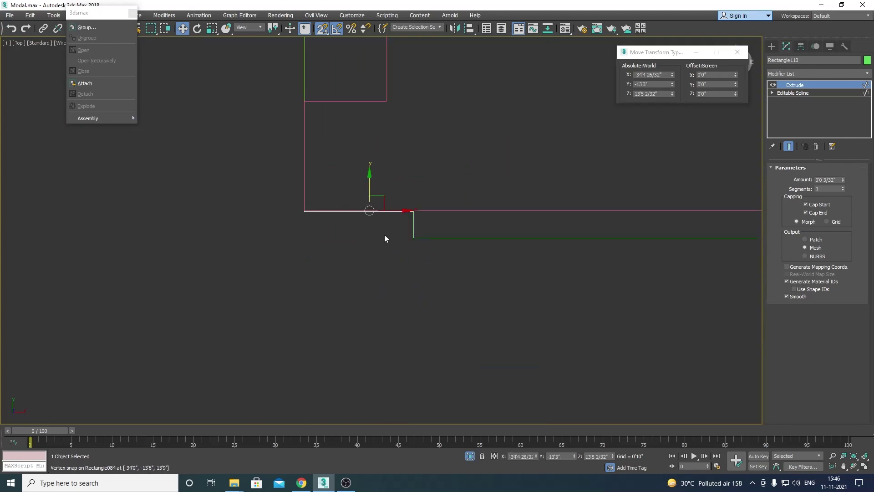
# Check the strip along the slab corner in shaded Perspective
pyautogui.press('F3')
pyautogui.keyDown('alt'); pyautogui.moveTo(385, 234); pyautogui.dragTo(419, 178, button='middle'); pyautogui.keyUp('alt')
pyautogui.press('p')
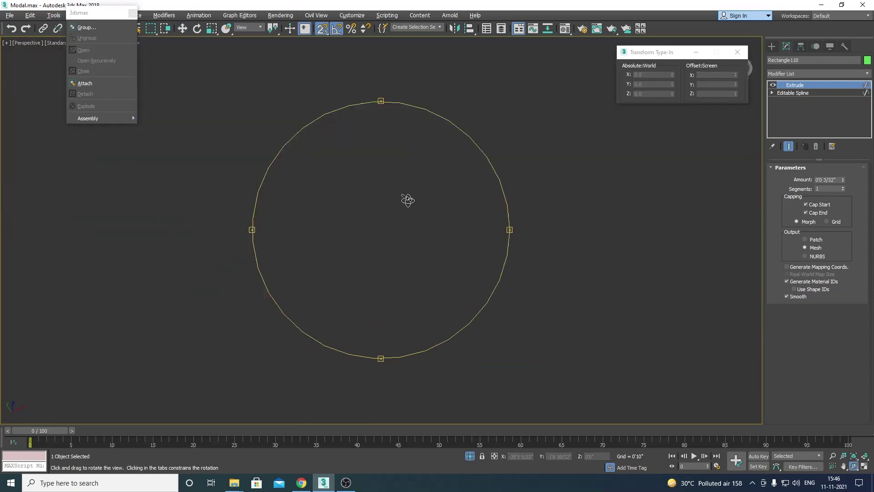
pyautogui.scroll(5, 396, 246)
pyautogui.scroll(-2, 400, 250)
pyautogui.moveTo(431, 297)
pyautogui.keyDown('alt'); pyautogui.mouseDown(button='middle')
pyautogui.moveTo(419, 254)
pyautogui.moveTo(424, 283)
pyautogui.mouseUp(button='middle'); pyautogui.keyUp('alt')
pyautogui.scroll(-3, 459, 291)
# Reselect the green edge strip in Top wireframe view, ready to rotate it
pyautogui.press('w')
pyautogui.hotkey('ctrl', 'd')
pyautogui.scroll(3, 398, 246)
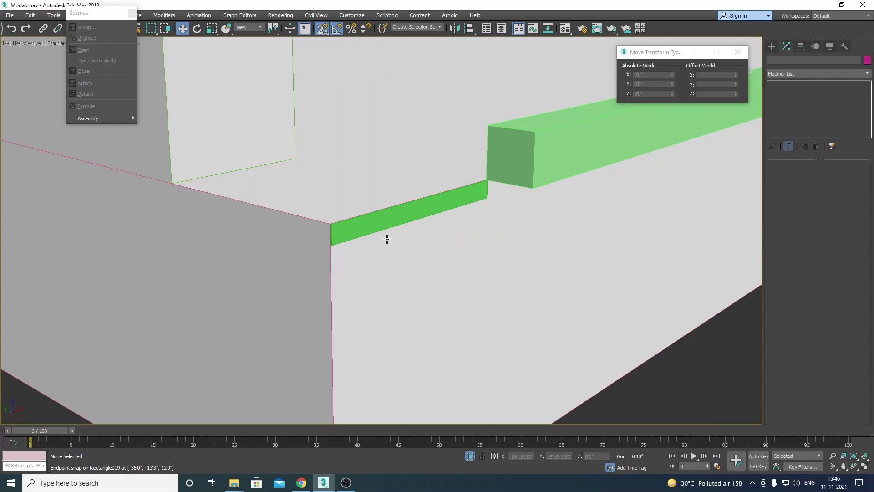
pyautogui.click(365, 227)
pyautogui.scroll(-1, 362, 226)
pyautogui.press('t')
pyautogui.press('F3')
pyautogui.press('e')
pyautogui.scroll(4, 386, 285)
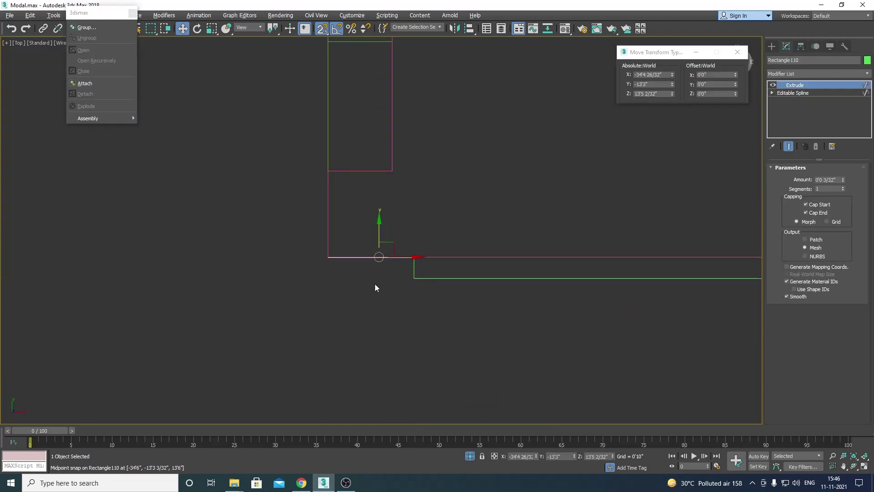
pyautogui.scroll(5, 386, 286)
# Clone the strip rotated 90° as Rectangle111 and snap it to the slab corner
pyautogui.keyDown('shift'); pyautogui.moveTo(405, 244); pyautogui.dragTo(400, 253); pyautogui.keyUp('shift')
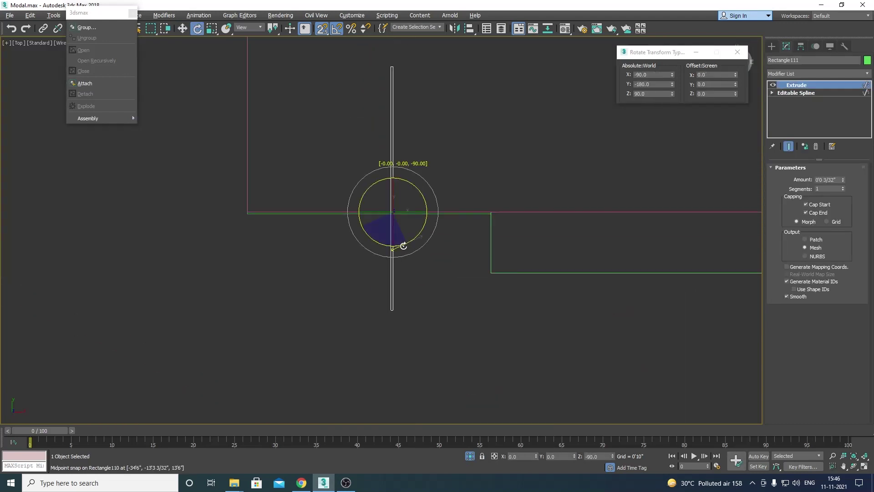
pyautogui.click(439, 279)
pyautogui.press('w')
pyautogui.moveTo(407, 205); pyautogui.dragTo(240, 124)
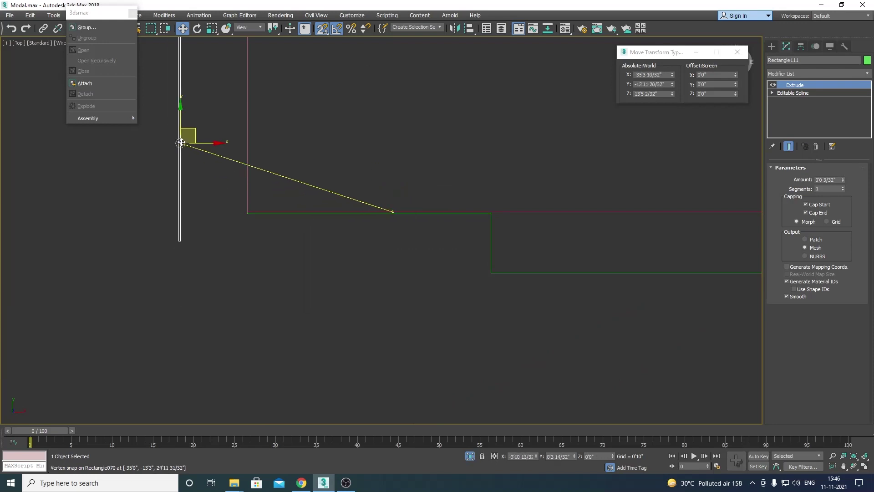
pyautogui.scroll(3, 234, 123)
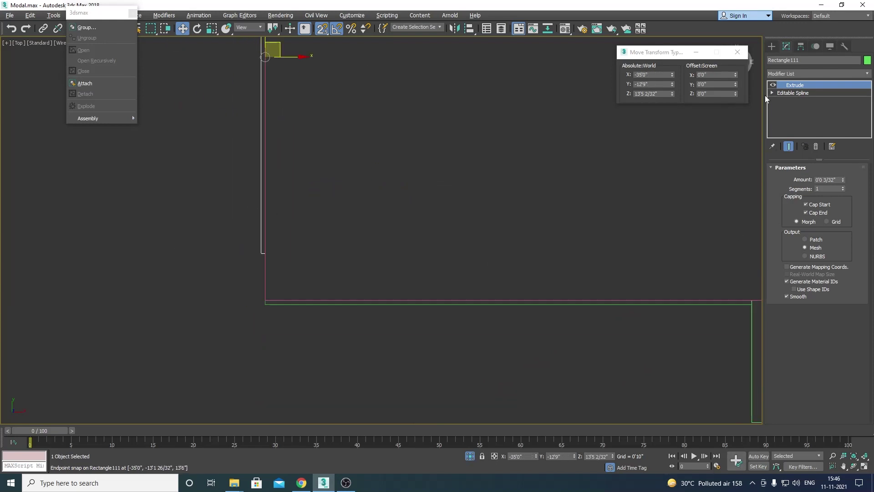
# Move Rectangle111's vertices to stretch it along the slab's side edge
pyautogui.click(773, 93)
pyautogui.click(789, 100)
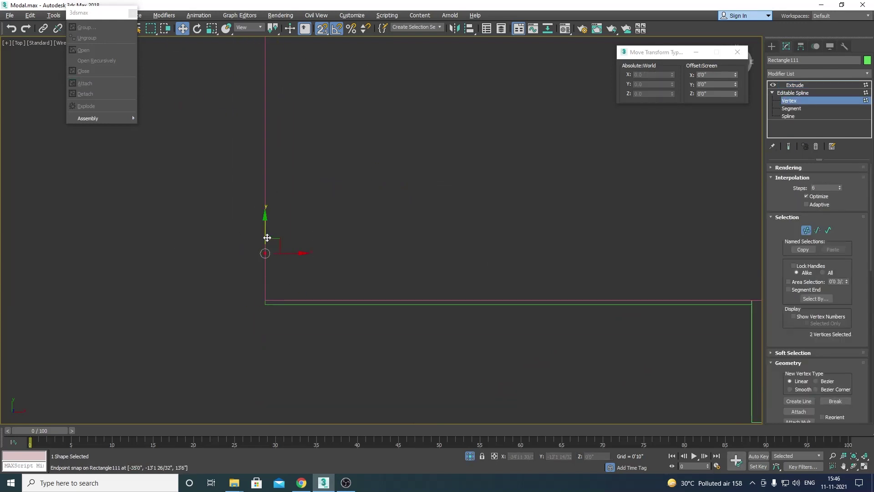
pyautogui.moveTo(267, 238); pyautogui.dragTo(271, 307)
pyautogui.scroll(-2, 332, 354)
pyautogui.scroll(-2, 348, 246)
pyautogui.moveTo(348, 246); pyautogui.dragTo(318, 39)
pyautogui.scroll(2, 424, 209)
pyautogui.scroll(-2, 369, 398)
pyautogui.moveTo(355, 363); pyautogui.dragTo(348, 57)
pyautogui.scroll(-3, 366, 101)
pyautogui.click(794, 93)
pyautogui.click(522, 368)
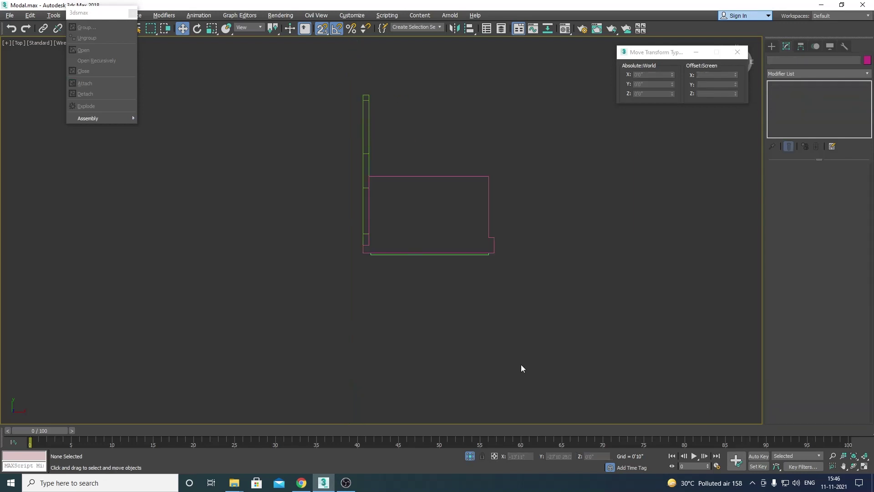
pyautogui.moveTo(304, 102); pyautogui.dragTo(304, 97)
pyautogui.keyDown('alt'); pyautogui.moveTo(316, 101); pyautogui.dragTo(413, 112, button='middle'); pyautogui.keyUp('alt')
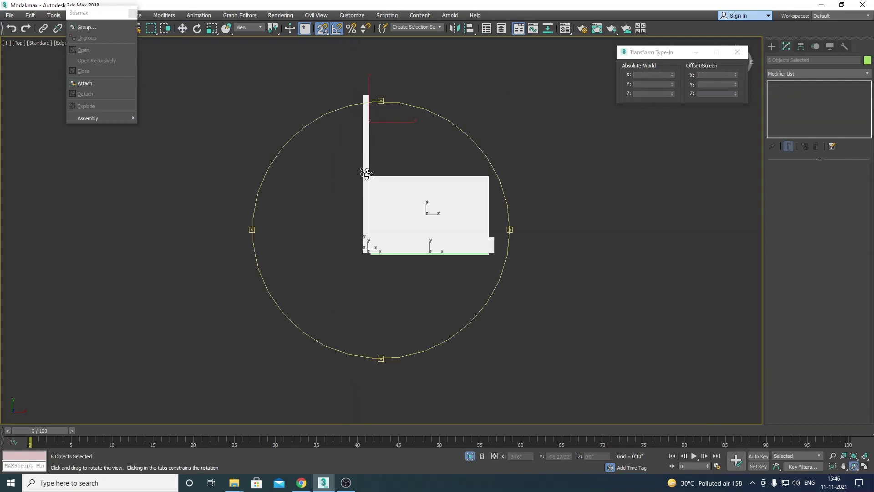
pyautogui.scroll(5, 416, 232)
pyautogui.scroll(2, 416, 232)
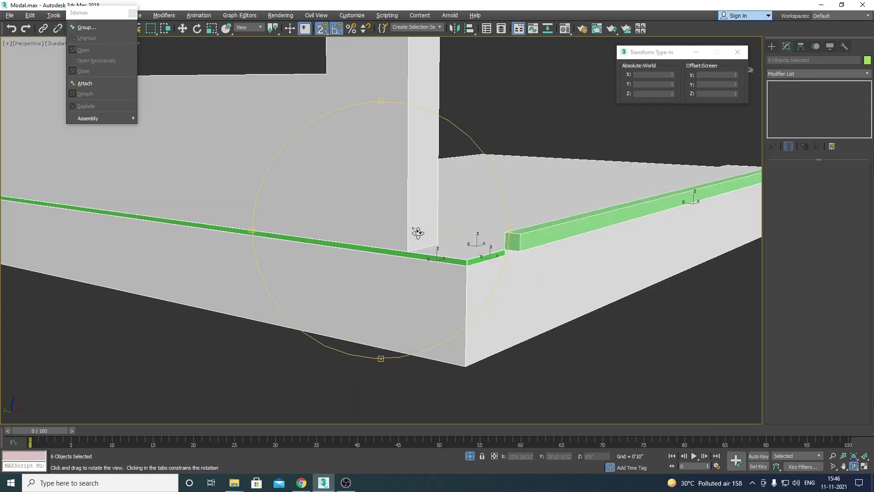
pyautogui.press('p')
pyautogui.scroll(-6, 415, 231)
pyautogui.scroll(6, 419, 306)
pyautogui.scroll(-3, 405, 301)
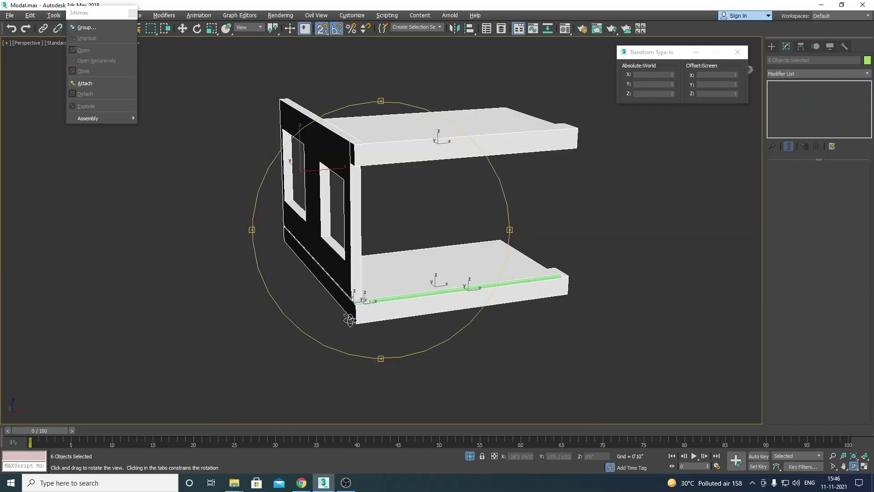
pyautogui.keyDown('alt'); pyautogui.moveTo(405, 301); pyautogui.dragTo(379, 321, button='middle'); pyautogui.keyUp('alt')
pyautogui.press('w')
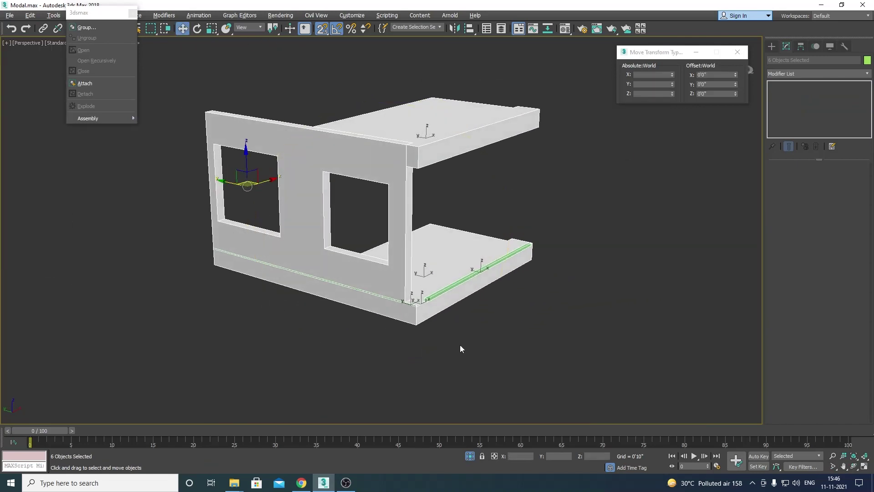
pyautogui.click(511, 379)
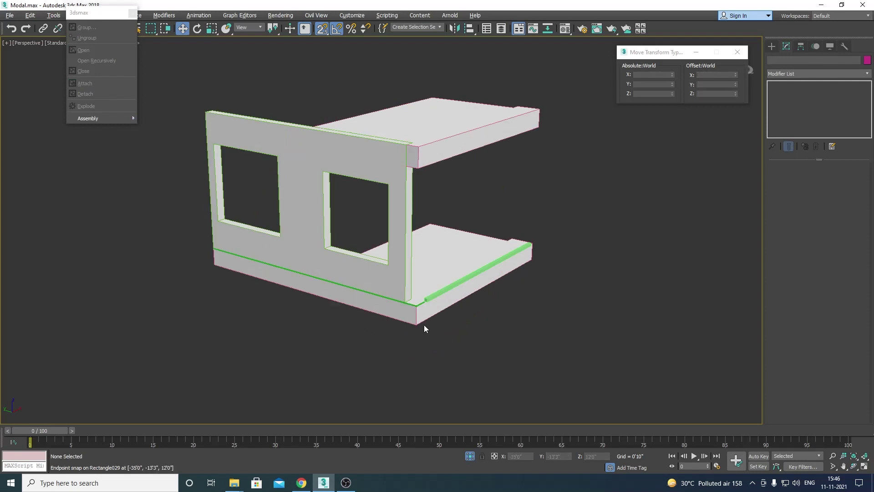
pyautogui.scroll(3, 553, 329)
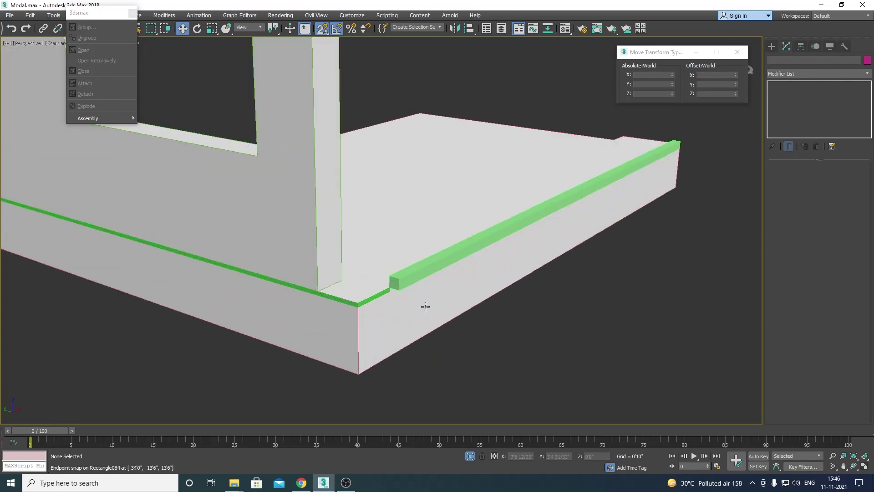
pyautogui.scroll(3, 433, 306)
pyautogui.click(447, 295)
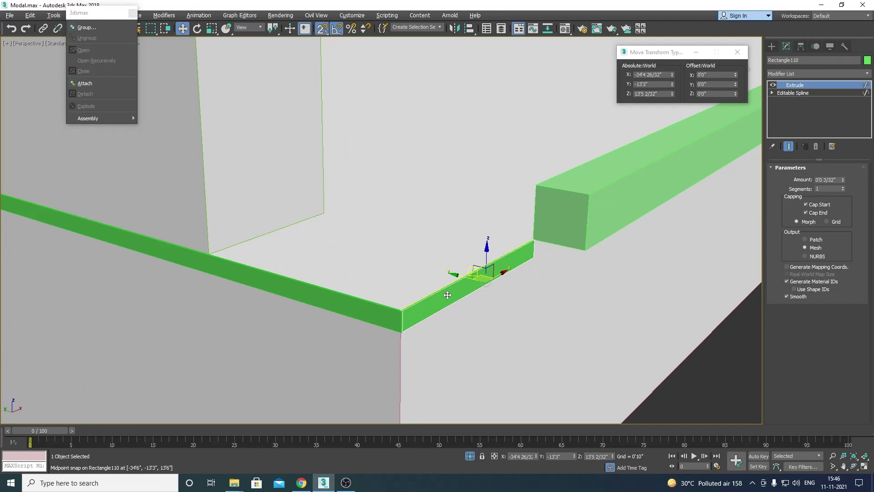
pyautogui.press('f')
pyautogui.scroll(-2, 518, 315)
pyautogui.click(772, 93)
pyautogui.click(789, 100)
pyautogui.press('F3')
pyautogui.scroll(-5, 200, 287)
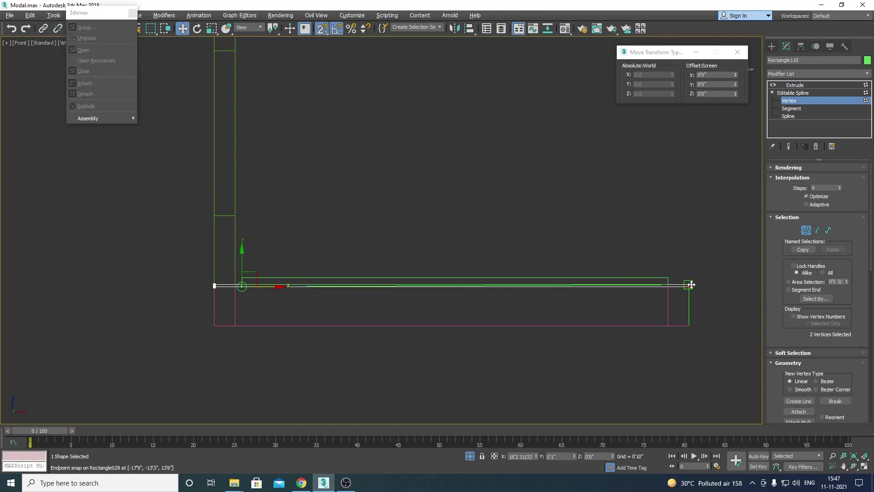
pyautogui.click(810, 84)
pyautogui.click(621, 163)
pyautogui.press('F3')
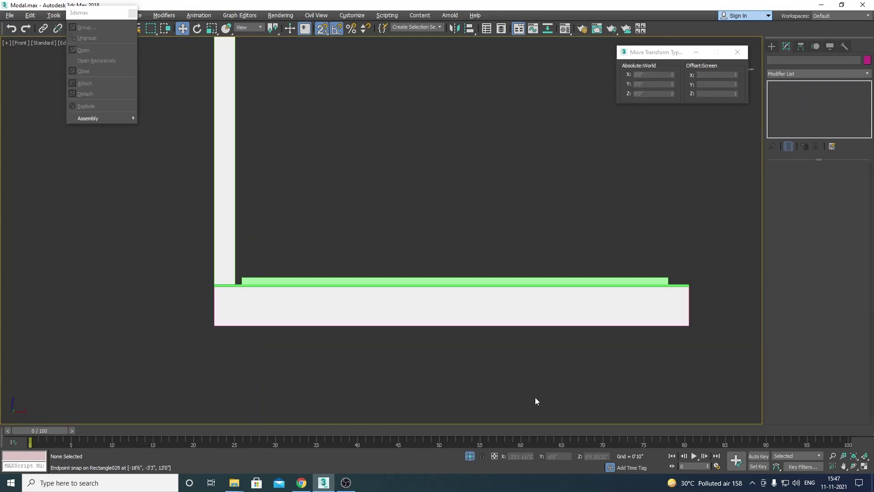
pyautogui.moveTo(210, 232); pyautogui.dragTo(210, 232)
pyautogui.press('p')
pyautogui.moveTo(357, 231)
pyautogui.keyDown('alt'); pyautogui.mouseDown(button='middle')
pyautogui.moveTo(377, 282)
pyautogui.moveTo(391, 276)
pyautogui.mouseUp(button='middle'); pyautogui.keyUp('alt')
pyautogui.moveTo(408, 190)
pyautogui.keyDown('alt'); pyautogui.mouseDown(button='middle')
pyautogui.moveTo(425, 312)
pyautogui.moveTo(403, 361)
pyautogui.moveTo(384, 354)
pyautogui.moveTo(322, 362)
pyautogui.moveTo(489, 328)
pyautogui.moveTo(351, 352)
pyautogui.moveTo(398, 337)
pyautogui.mouseUp(button='middle'); pyautogui.keyUp('alt')
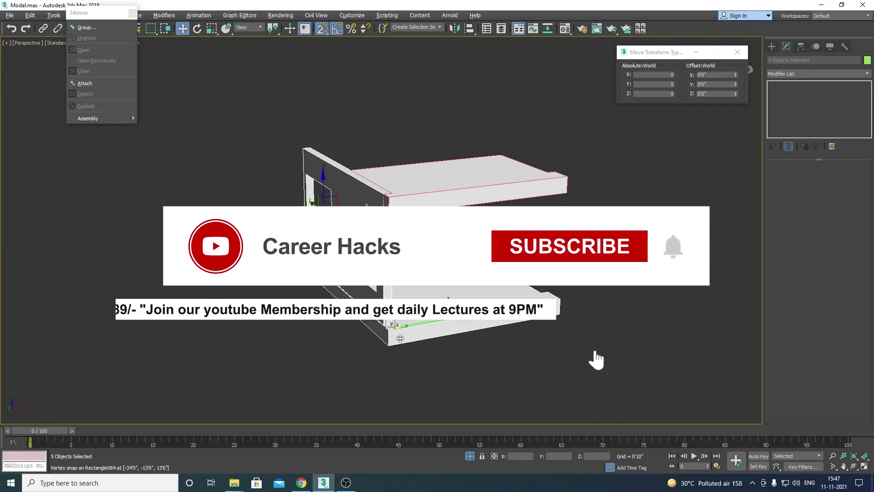
# In Front view, move the green strip Rectangle110's end vertices to the slab edge
pyautogui.press('f')
pyautogui.scroll(-3, 401, 338)
pyautogui.press('w')
pyautogui.click(319, 376)
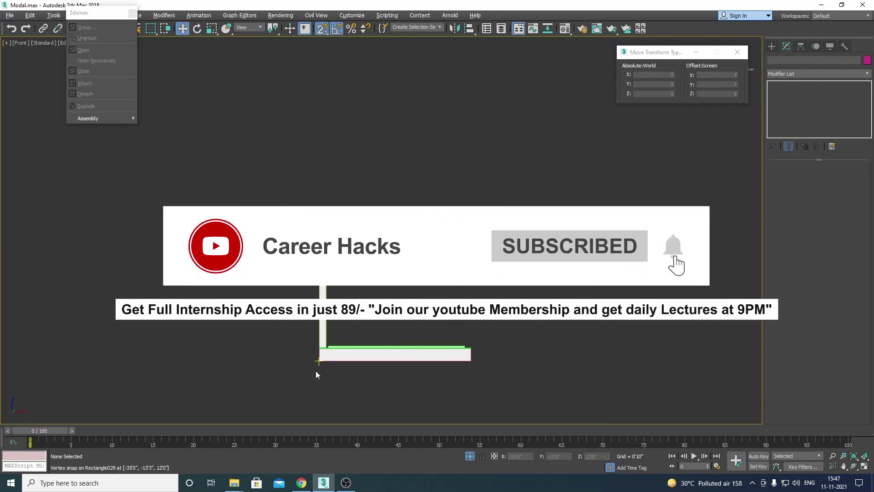
pyautogui.scroll(5, 469, 349)
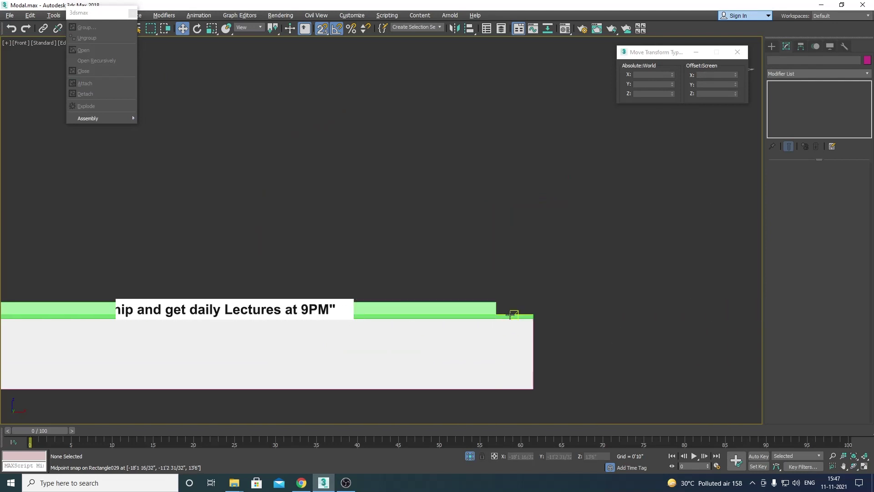
pyautogui.click(510, 316)
pyautogui.click(790, 101)
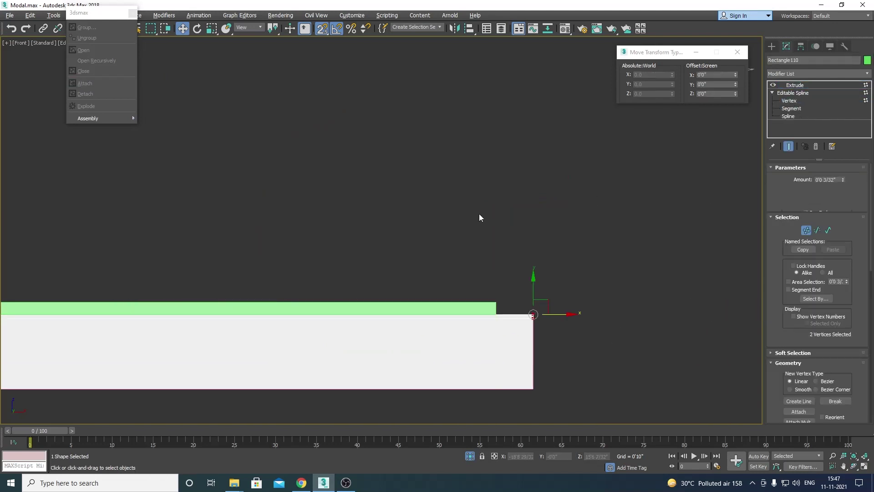
pyautogui.press('F3')
pyautogui.moveTo(595, 306); pyautogui.dragTo(167, 304)
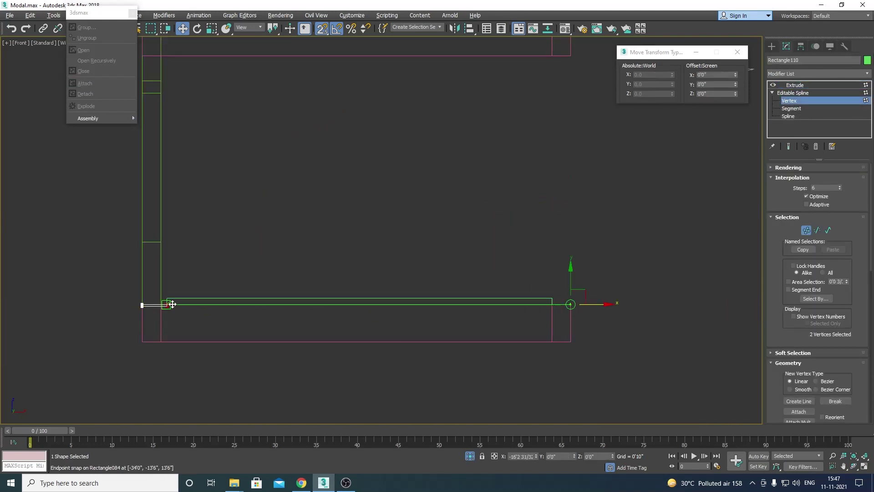
pyautogui.click(795, 86)
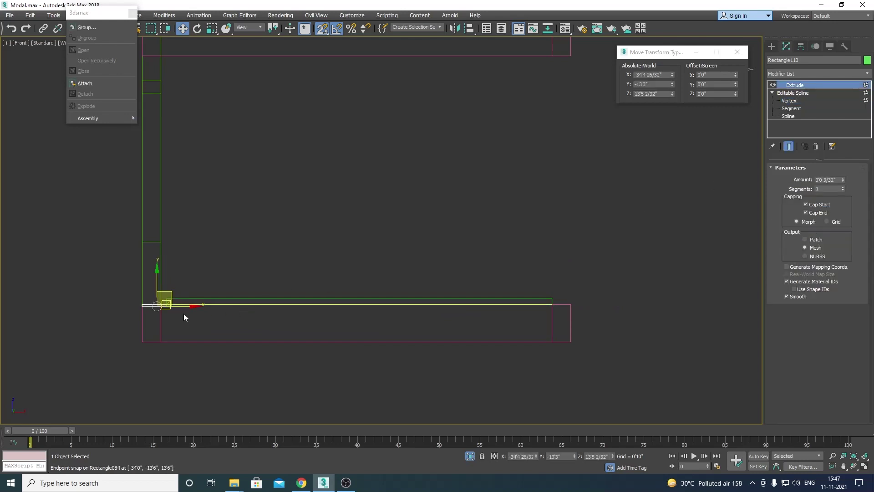
# Copy the strip as Rectangle112 and snap it left so its right end meets the slab corner
pyautogui.keyDown('shift'); pyautogui.moveTo(190, 306); pyautogui.dragTo(644, 303); pyautogui.keyUp('shift')
pyautogui.click(439, 279)
pyautogui.scroll(3, 687, 319)
pyautogui.moveTo(519, 289); pyautogui.dragTo(302, 286)
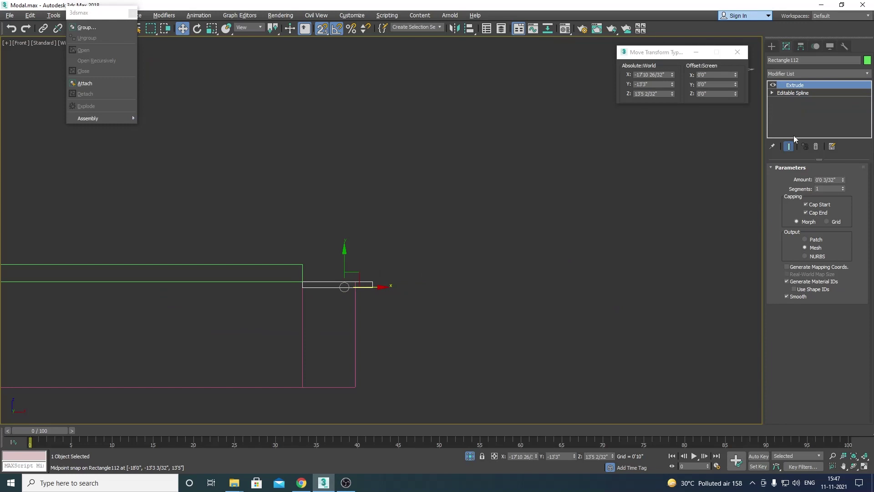
pyautogui.click(772, 93)
pyautogui.scroll(1, 466, 205)
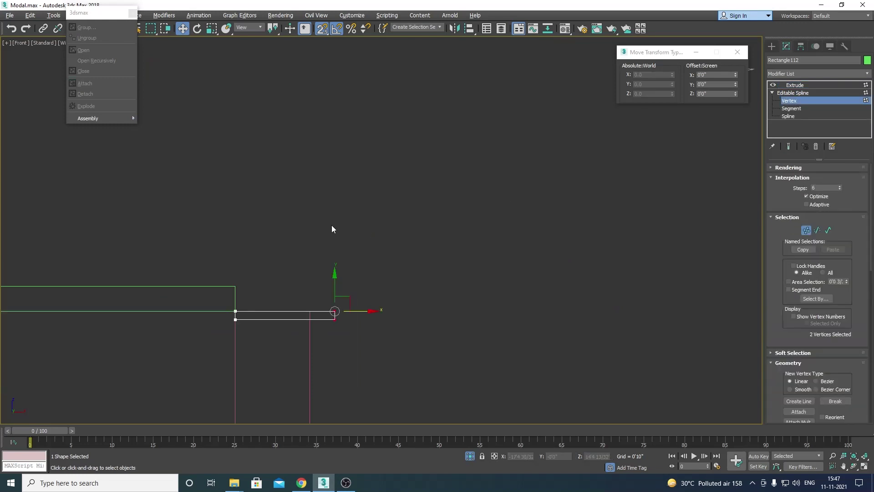
pyautogui.moveTo(356, 314); pyautogui.dragTo(310, 311)
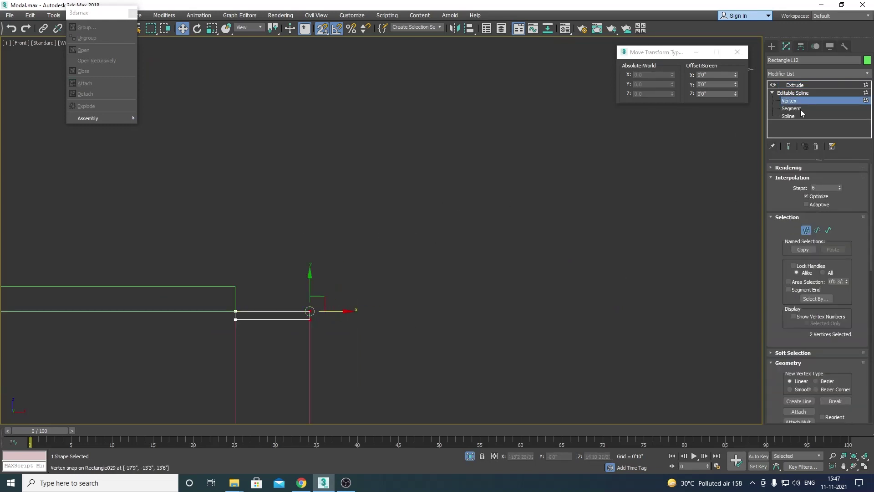
pyautogui.click(796, 88)
# Snap Rectangle084's top segment down onto the strip's endpoint, then restore shaded display
pyautogui.click(638, 220)
pyautogui.moveTo(158, 321); pyautogui.dragTo(401, 270, button='middle')
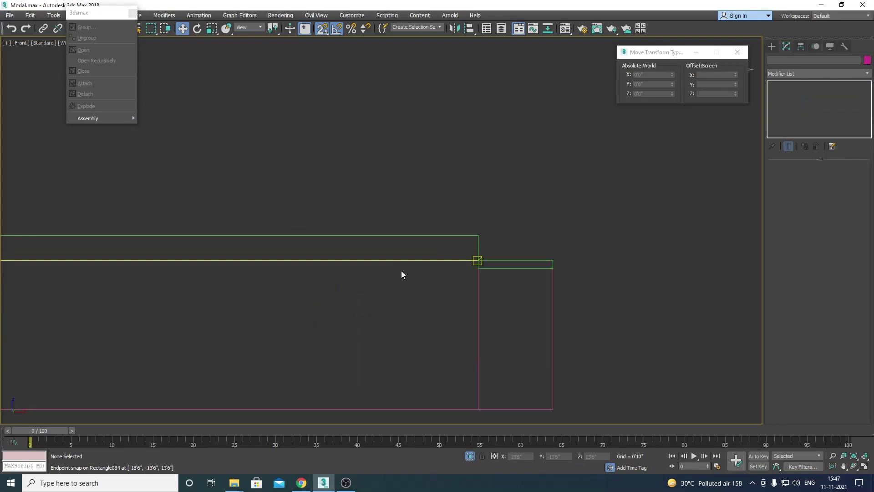
pyautogui.click(416, 237)
pyautogui.click(773, 93)
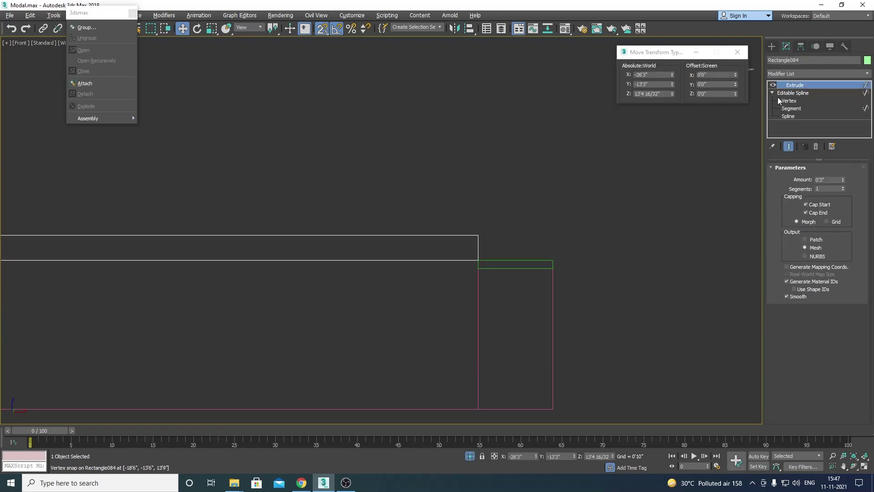
pyautogui.click(791, 109)
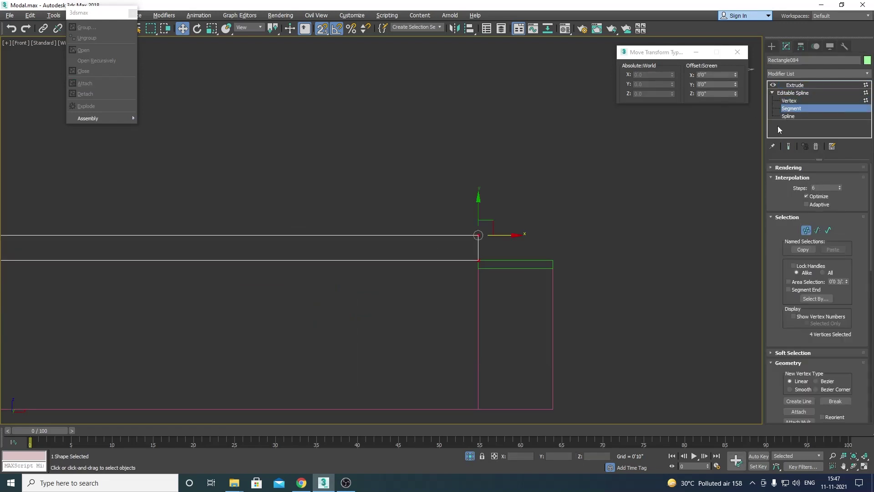
pyautogui.click(443, 259)
pyautogui.scroll(-4, 442, 268)
pyautogui.moveTo(185, 243); pyautogui.dragTo(461, 272)
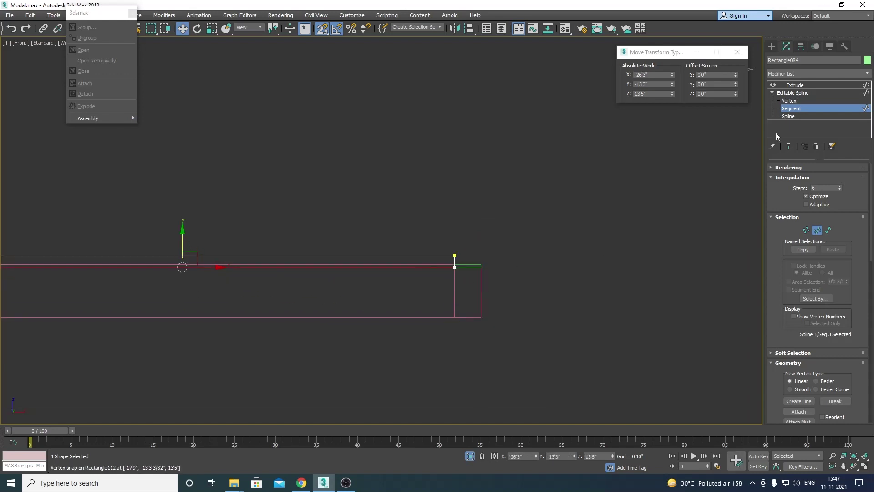
pyautogui.click(796, 86)
pyautogui.scroll(5, 381, 289)
pyautogui.press('F3')
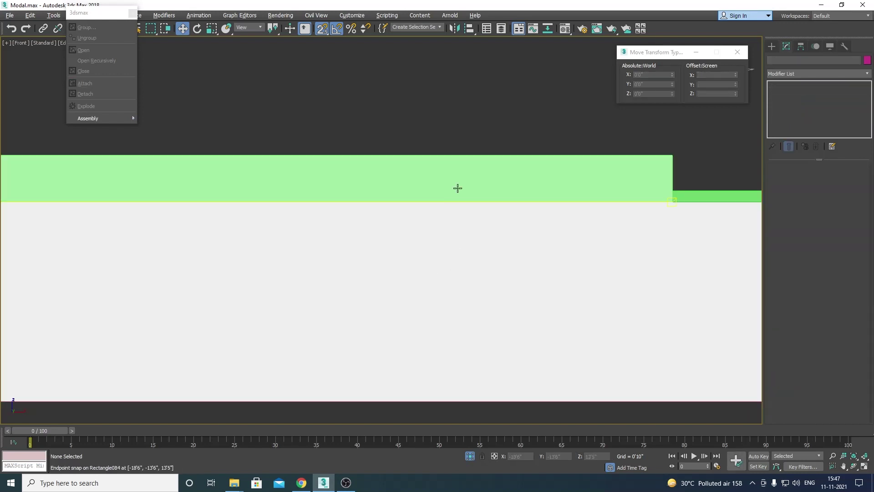
# In an orbited Perspective view, select the three green edge strip pieces
pyautogui.press('p')
pyautogui.hotkey('ctrl', 'r')
pyautogui.moveTo(371, 248)
pyautogui.mouseDown()
pyautogui.moveTo(389, 271)
pyautogui.moveTo(371, 246)
pyautogui.moveTo(332, 292)
pyautogui.moveTo(363, 271)
pyautogui.moveTo(345, 283)
pyautogui.moveTo(410, 283)
pyautogui.moveTo(404, 272)
pyautogui.moveTo(414, 338)
pyautogui.moveTo(405, 384)
pyautogui.mouseUp()
pyautogui.press('w')
pyautogui.click(417, 332)
pyautogui.scroll(5, 352, 280)
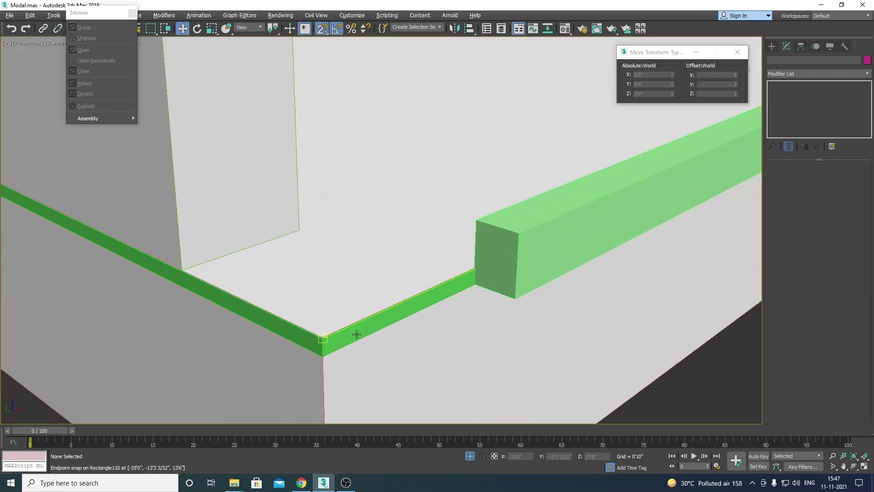
pyautogui.click(357, 336)
pyautogui.keyDown('ctrl'); pyautogui.click(301, 336); pyautogui.keyUp('ctrl')
pyautogui.scroll(-5, 487, 273)
pyautogui.scroll(5, 552, 230)
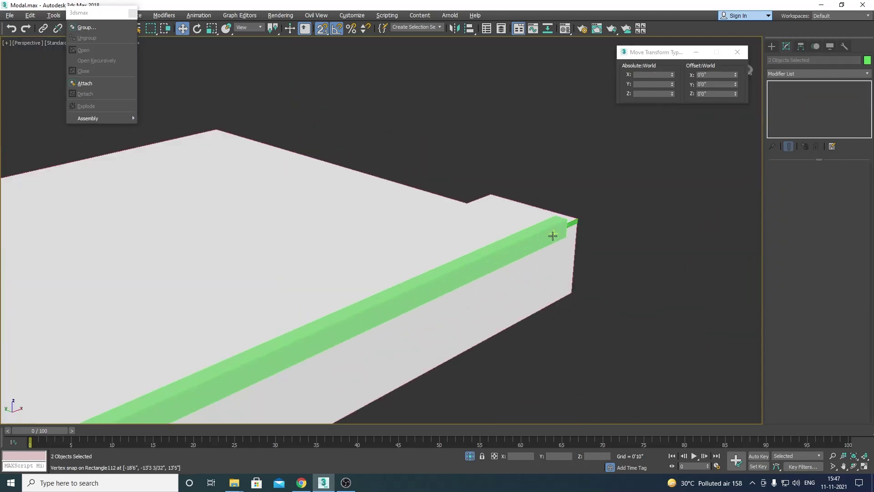
pyautogui.scroll(3, 621, 191)
pyautogui.keyDown('ctrl'); pyautogui.click(622, 190); pyautogui.keyUp('ctrl')
pyautogui.scroll(-2, 455, 272)
# In Front view, clone the strips as copies and snap them down to the slab's lower corner
pyautogui.press('f')
pyautogui.scroll(-4, 414, 352)
pyautogui.keyDown('shift'); pyautogui.moveTo(365, 331); pyautogui.dragTo(366, 257); pyautogui.keyUp('shift')
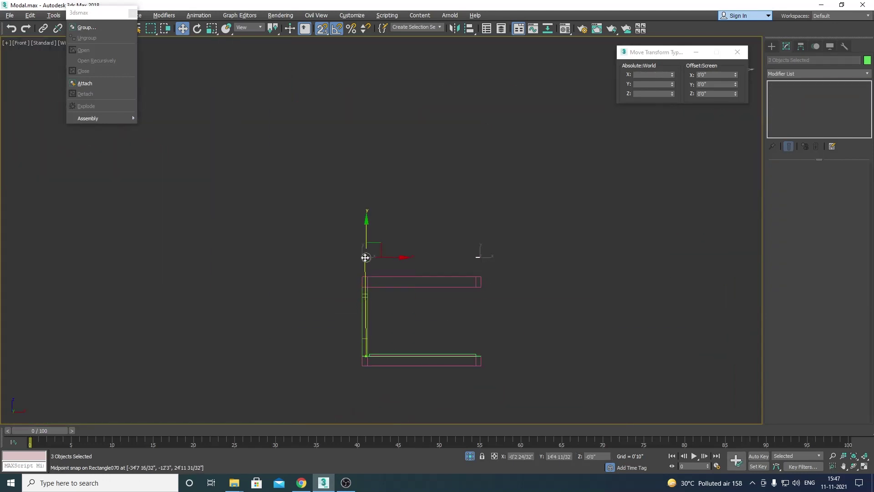
pyautogui.click(439, 279)
pyautogui.scroll(4, 507, 264)
pyautogui.scroll(2, 437, 282)
pyautogui.scroll(3, 433, 247)
pyautogui.scroll(-1, 433, 187)
pyautogui.moveTo(430, 184); pyautogui.dragTo(435, 331)
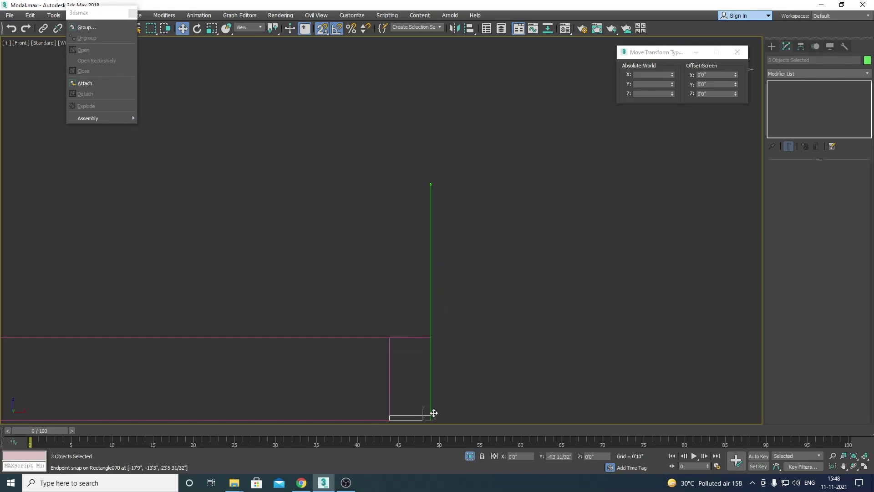
# Orbit the Perspective view to a near-front angle and add another strip piece to the selection
pyautogui.keyDown('alt'); pyautogui.moveTo(420, 343); pyautogui.dragTo(415, 279, button='middle'); pyautogui.keyUp('alt')
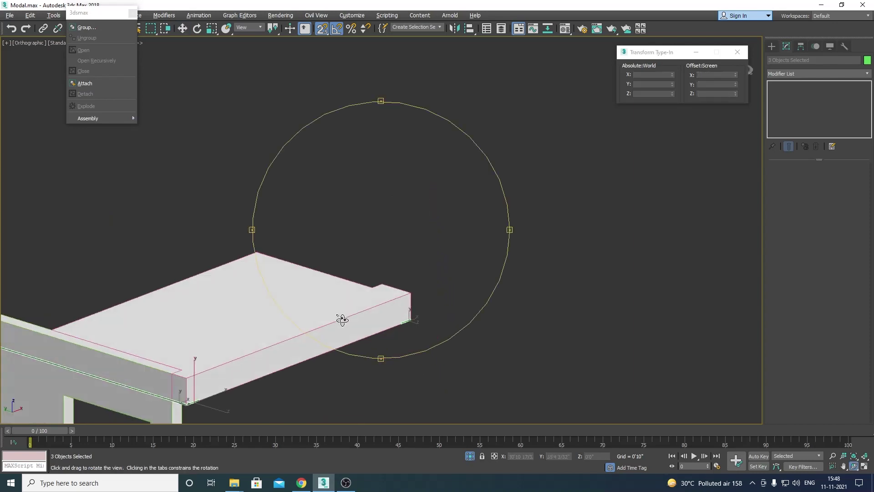
pyautogui.press('p')
pyautogui.scroll(5, 416, 227)
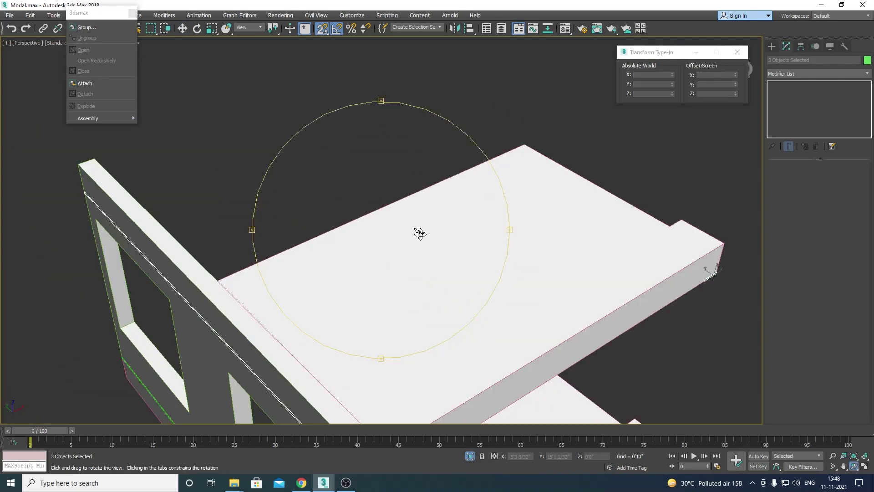
pyautogui.scroll(-5, 416, 234)
pyautogui.moveTo(415, 234)
pyautogui.keyDown('alt'); pyautogui.mouseDown(button='middle')
pyautogui.moveTo(405, 278)
pyautogui.moveTo(425, 299)
pyautogui.mouseUp(button='middle'); pyautogui.keyUp('alt')
pyautogui.scroll(5, 405, 277)
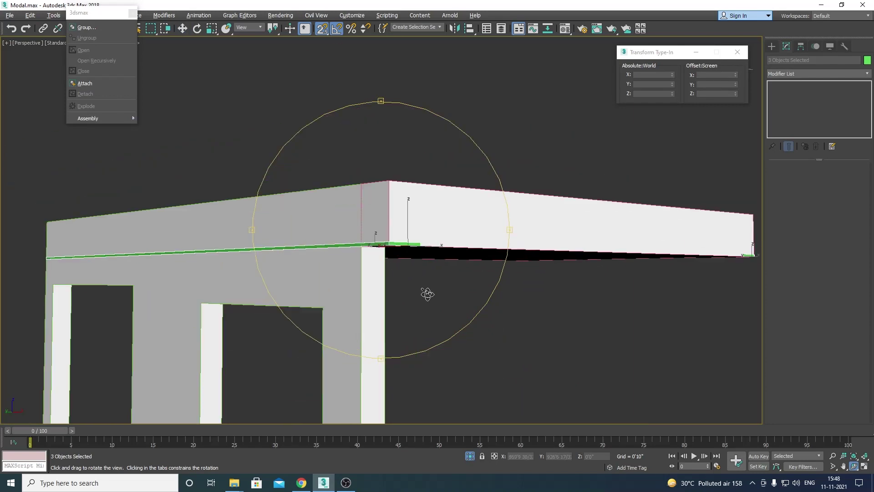
pyautogui.press('w')
pyautogui.rightClick(454, 357)
pyautogui.click(453, 307)
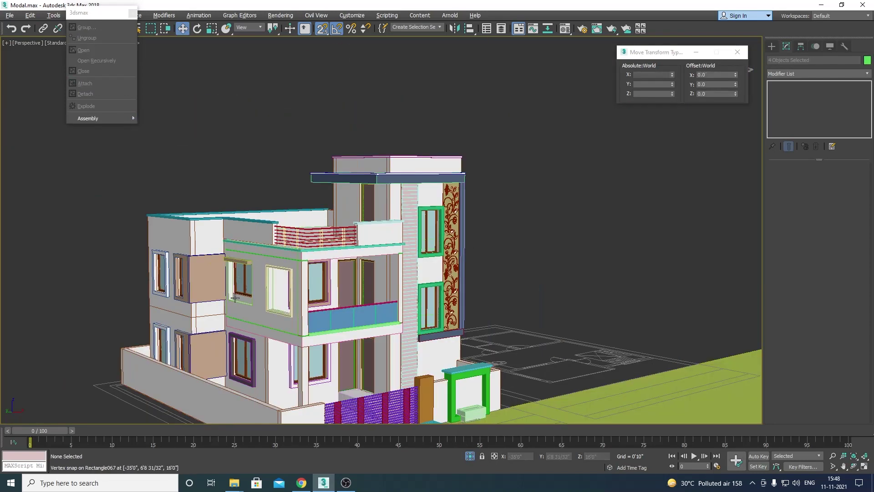
# Return to the camera view, hide edged faces, and save the scene
pyautogui.press('c')
pyautogui.press('F4')
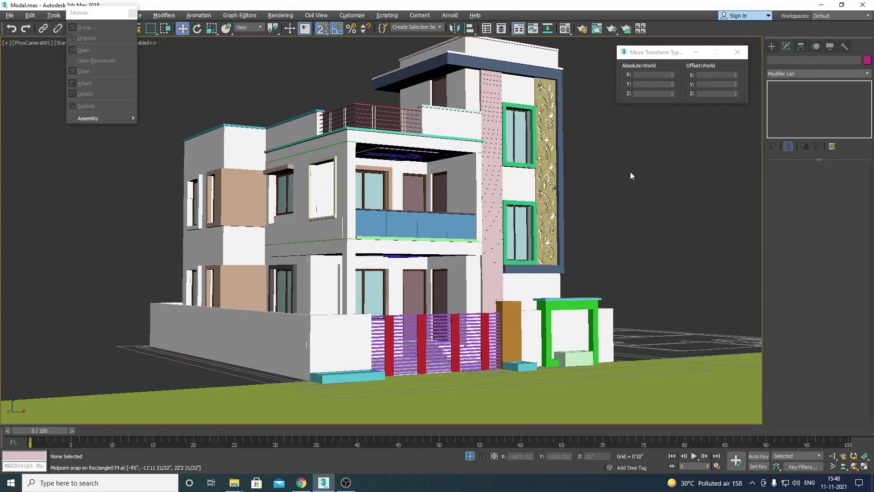
pyautogui.hotkey('ctrl', 's')
# Select the cream window frame Rectangle067 and orbit the Perspective view toward it
pyautogui.click(319, 164)
pyautogui.press('p')
pyautogui.scroll(3, 317, 191)
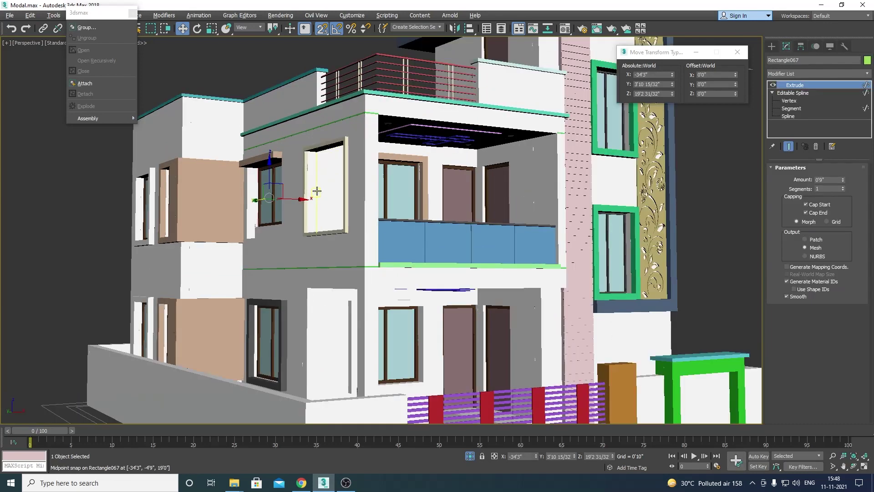
pyautogui.hotkey('ctrl', 'r')
pyautogui.moveTo(336, 193)
pyautogui.mouseDown()
pyautogui.moveTo(380, 215)
pyautogui.moveTo(355, 242)
pyautogui.moveTo(282, 205)
pyautogui.mouseUp()
pyautogui.scroll(5, 335, 225)
pyautogui.scroll(-5, 336, 225)
# Isolate the wall and window frame and frame them in Left view
pyautogui.press('w')
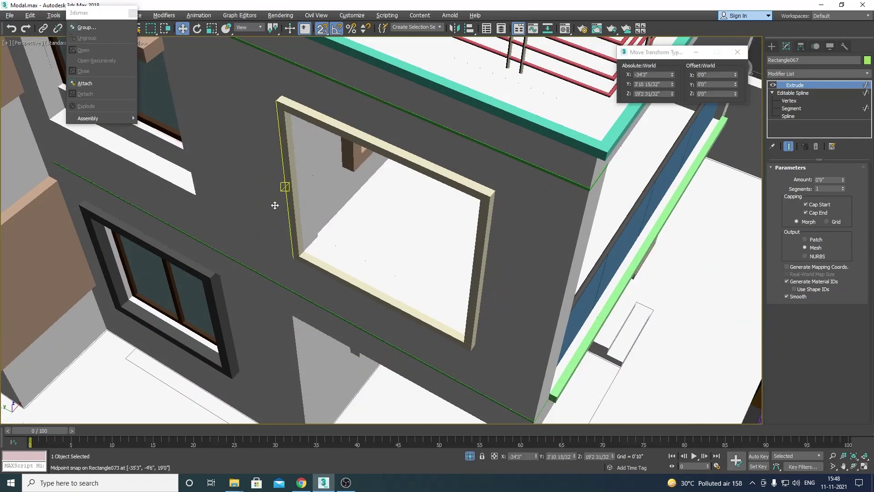
pyautogui.keyDown('ctrl'); pyautogui.click(255, 171); pyautogui.keyUp('ctrl')
pyautogui.hotkey('alt', 'q')
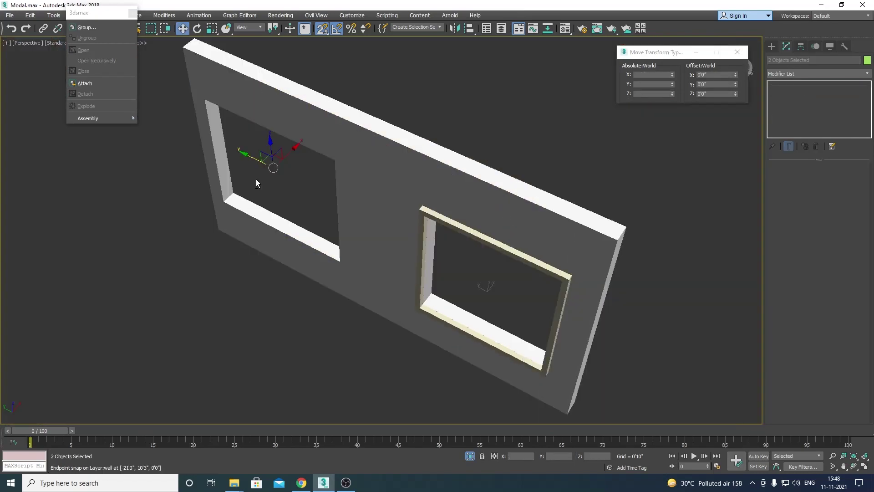
pyautogui.scroll(-3, 255, 179)
pyautogui.press('l')
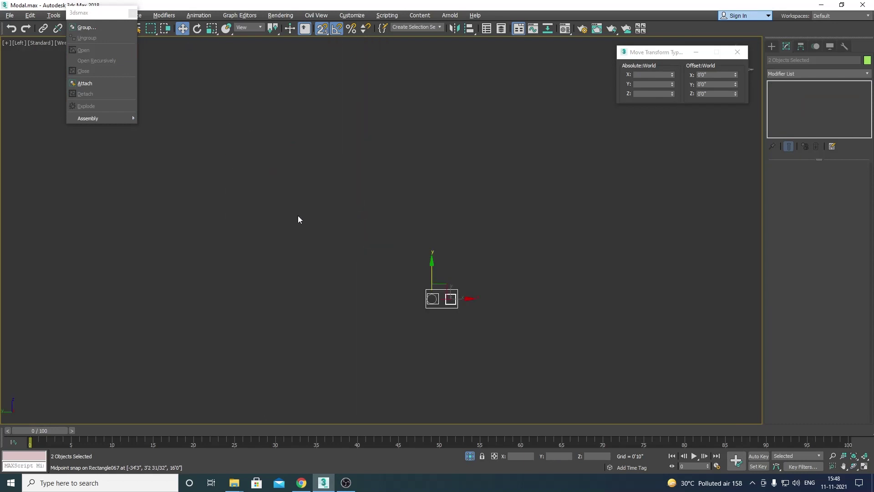
pyautogui.press('z')
pyautogui.click(469, 277)
pyautogui.press('F3')
pyautogui.moveTo(512, 252); pyautogui.dragTo(396, 256, button='middle')
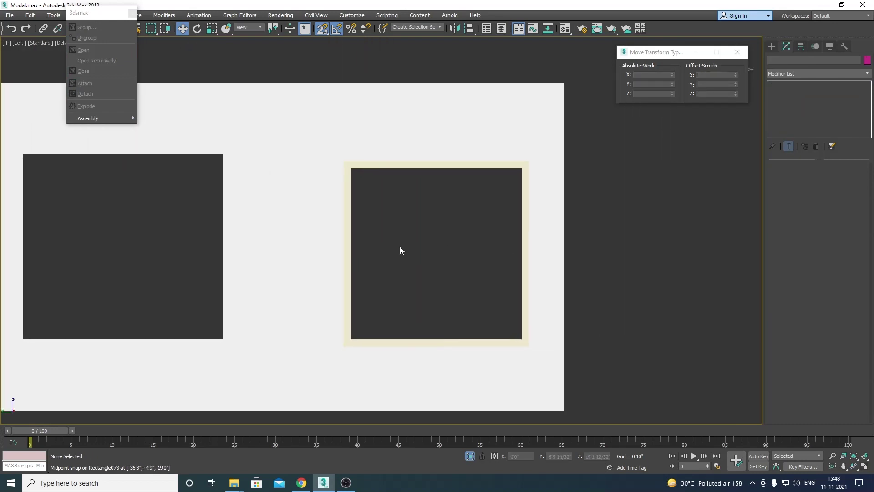
# At the frame's Segment level, snap the left frame edges right to the window opening
pyautogui.click(397, 168)
pyautogui.click(773, 93)
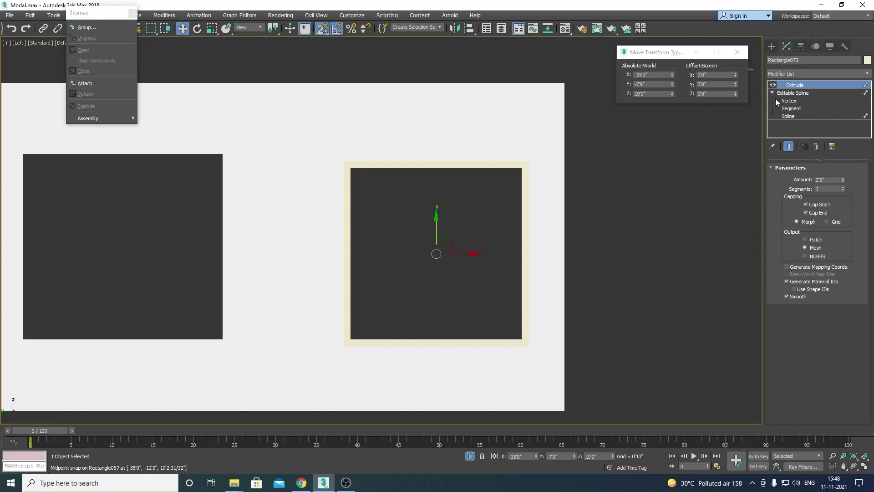
pyautogui.press('2')
pyautogui.press('F3')
pyautogui.click(344, 268)
pyautogui.click(386, 251)
pyautogui.moveTo(399, 259)
pyautogui.mouseDown()
pyautogui.moveTo(337, 273)
pyautogui.moveTo(377, 164)
pyautogui.mouseUp()
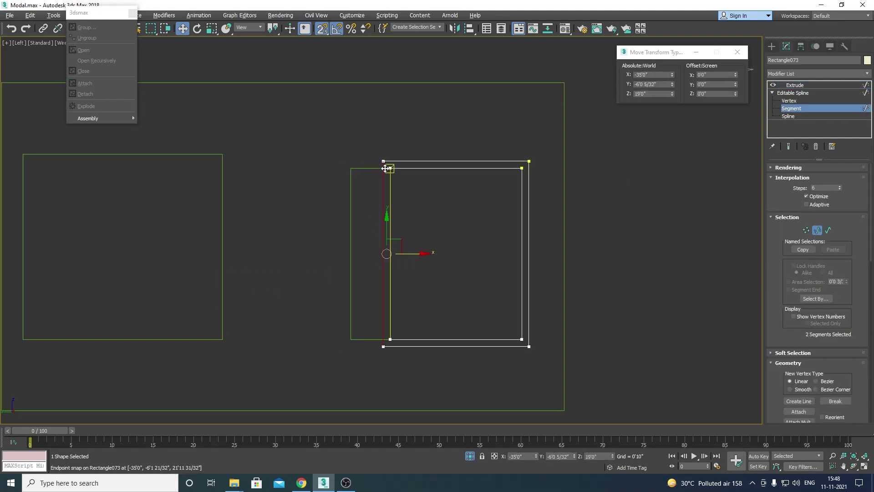
pyautogui.scroll(5, 460, 160)
# Adjust the top frame edges and snap the right edges to fit the opening
pyautogui.moveTo(425, 130)
pyautogui.mouseDown()
pyautogui.moveTo(460, 173)
pyautogui.moveTo(452, 228)
pyautogui.moveTo(267, 221)
pyautogui.moveTo(264, 185)
pyautogui.mouseUp()
pyautogui.scroll(-2, 274, 200)
pyautogui.scroll(-2, 287, 215)
pyautogui.scroll(2, 458, 245)
pyautogui.moveTo(458, 245); pyautogui.dragTo(363, 280)
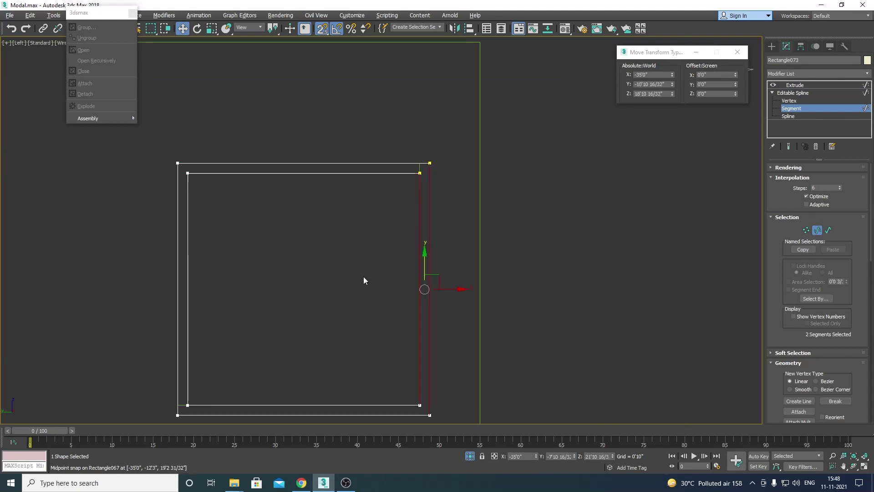
pyautogui.moveTo(424, 289)
pyautogui.mouseDown()
pyautogui.moveTo(351, 182)
pyautogui.moveTo(415, 166)
pyautogui.mouseUp()
pyautogui.moveTo(337, 343); pyautogui.dragTo(367, 266, button='middle')
# Raise the bottom frame edges to snap to the opening's sill, then view it shaded
pyautogui.scroll(2, 367, 265)
pyautogui.moveTo(255, 310); pyautogui.dragTo(291, 349)
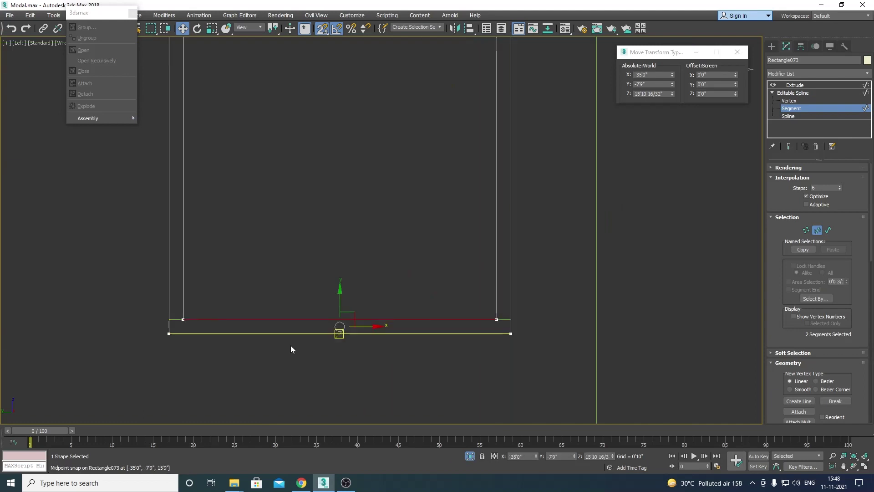
pyautogui.moveTo(175, 335); pyautogui.dragTo(170, 334)
pyautogui.moveTo(341, 302)
pyautogui.mouseDown()
pyautogui.moveTo(212, 303)
pyautogui.moveTo(173, 314)
pyautogui.mouseUp()
pyautogui.scroll(-3, 349, 269)
pyautogui.press('F3')
pyautogui.keyDown('alt'); pyautogui.moveTo(350, 270); pyautogui.dragTo(382, 291, button='middle'); pyautogui.keyUp('alt')
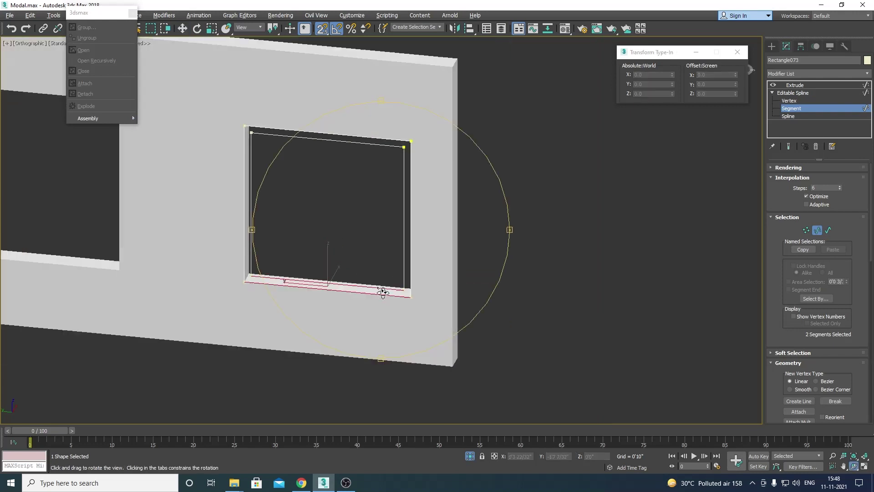
# Set the frame's Extrude amount to 1'0"
pyautogui.moveTo(383, 291); pyautogui.dragTo(410, 274)
pyautogui.click(795, 85)
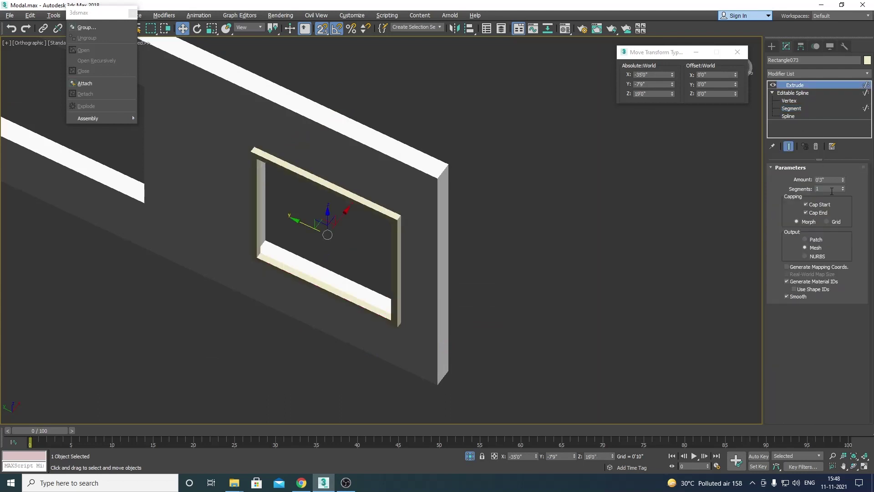
pyautogui.write('1')
pyautogui.press('Return')
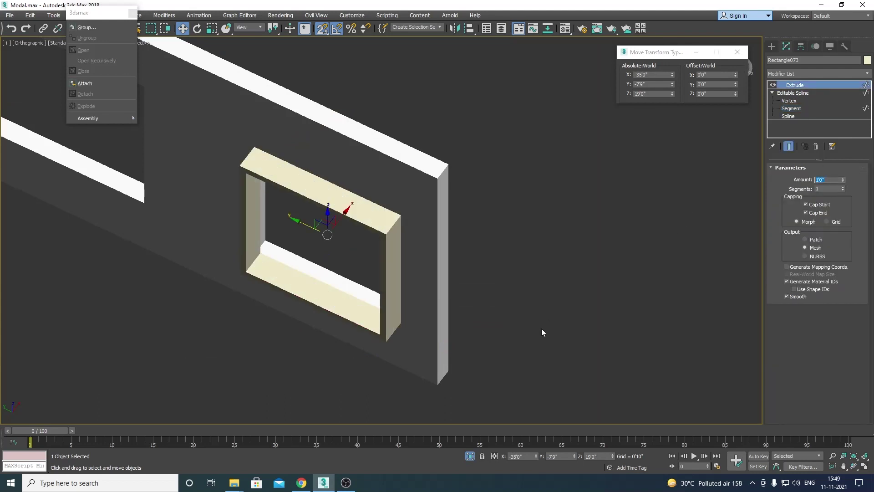
# Check the deeper frame in wireframe Top view and orbited views of the wall
pyautogui.press('t')
pyautogui.press('F3')
pyautogui.scroll(3, 351, 138)
pyautogui.hotkey('ctrl', 'r')
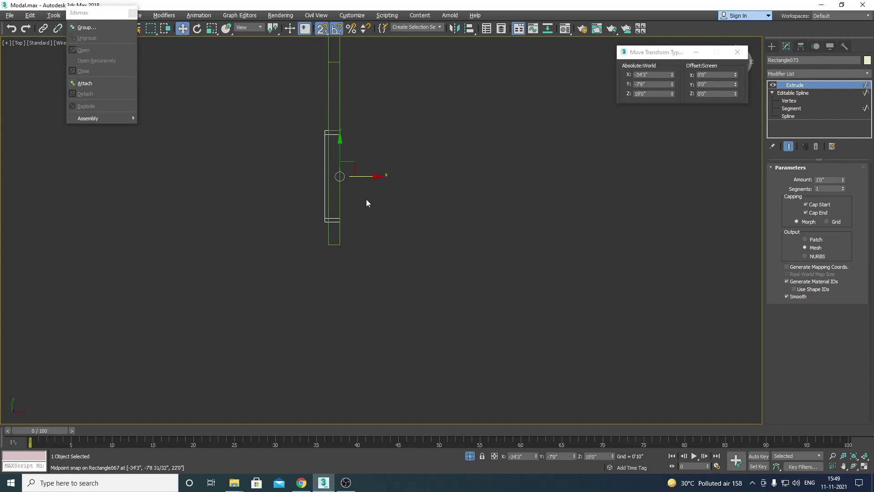
pyautogui.moveTo(327, 178); pyautogui.dragTo(370, 205)
pyautogui.moveTo(361, 285)
pyautogui.mouseDown()
pyautogui.moveTo(411, 273)
pyautogui.moveTo(382, 272)
pyautogui.moveTo(410, 308)
pyautogui.moveTo(405, 286)
pyautogui.moveTo(426, 281)
pyautogui.moveTo(433, 298)
pyautogui.moveTo(396, 308)
pyautogui.moveTo(393, 323)
pyautogui.mouseUp()
# In Left view, draw a vertical line from the frame's top midpoint to its bottom midpoint
pyautogui.press('l')
pyautogui.press('z')
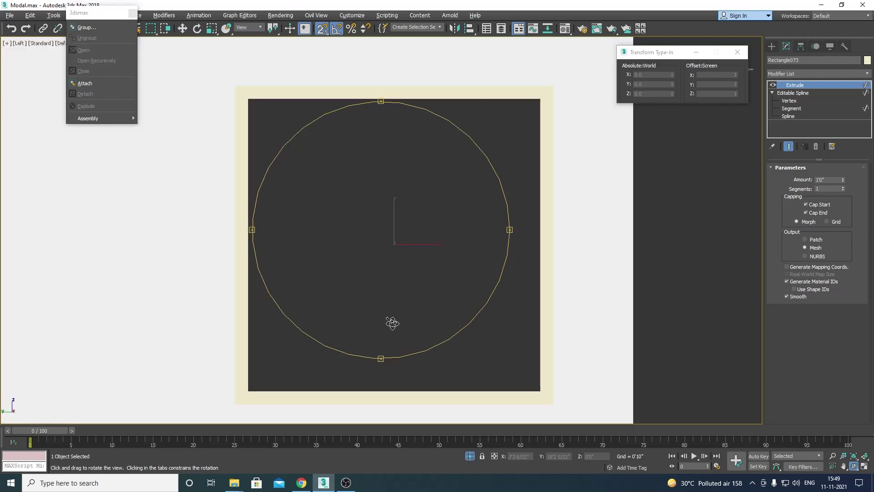
pyautogui.press('w')
pyautogui.press('F3')
pyautogui.click(378, 288)
pyautogui.rightClick(381, 269)
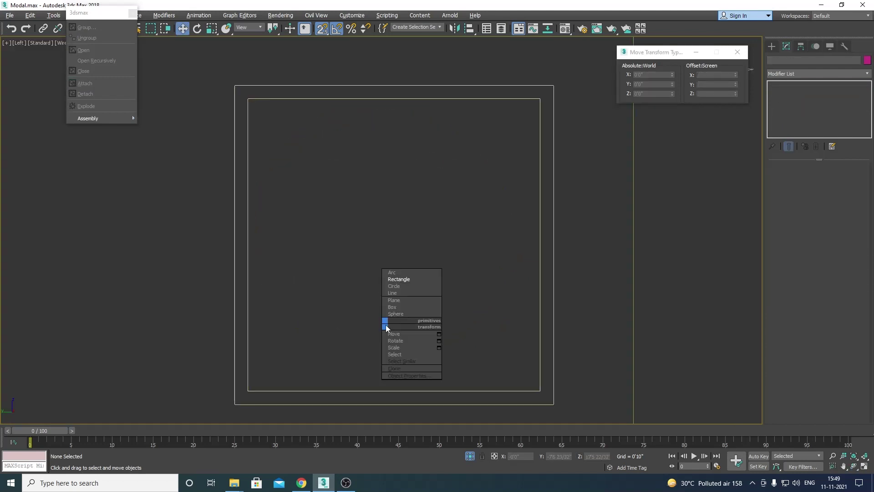
pyautogui.click(399, 295)
pyautogui.click(394, 99)
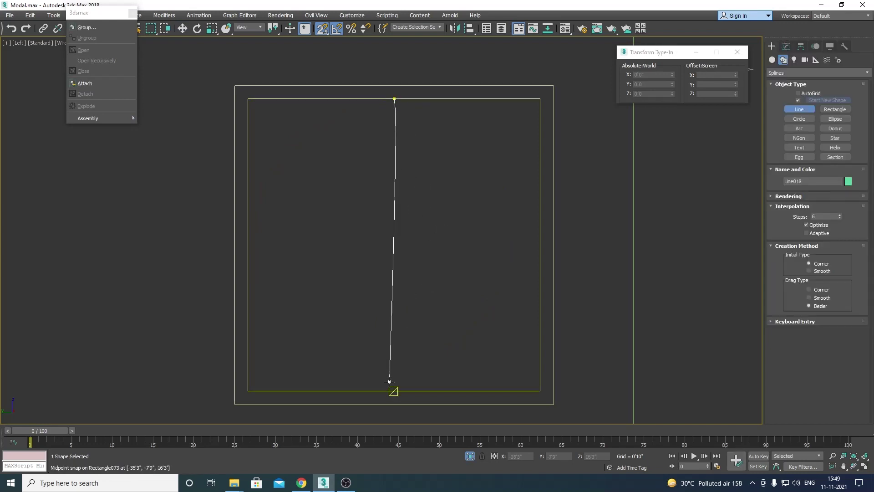
pyautogui.click(393, 390)
pyautogui.rightClick(389, 315)
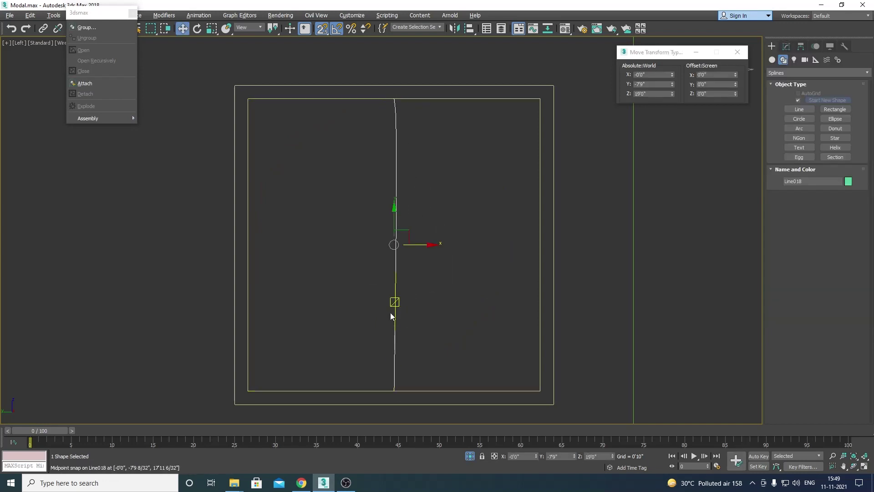
# Set the line's vertices to Corner so it stays straight
pyautogui.rightClick(373, 290)
pyautogui.click(437, 208)
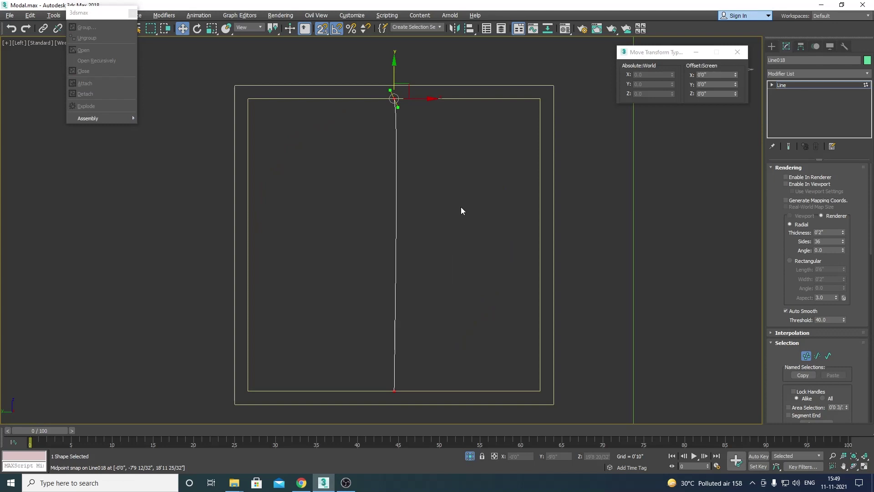
pyautogui.click(460, 210)
pyautogui.moveTo(465, 191); pyautogui.dragTo(377, 233)
pyautogui.press('1')
pyautogui.rightClick(377, 235)
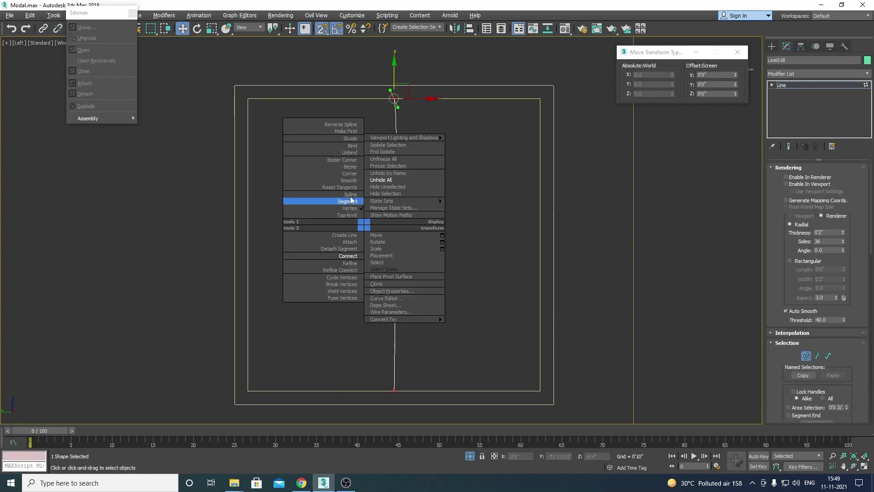
pyautogui.click(346, 172)
pyautogui.scroll(-2, 367, 205)
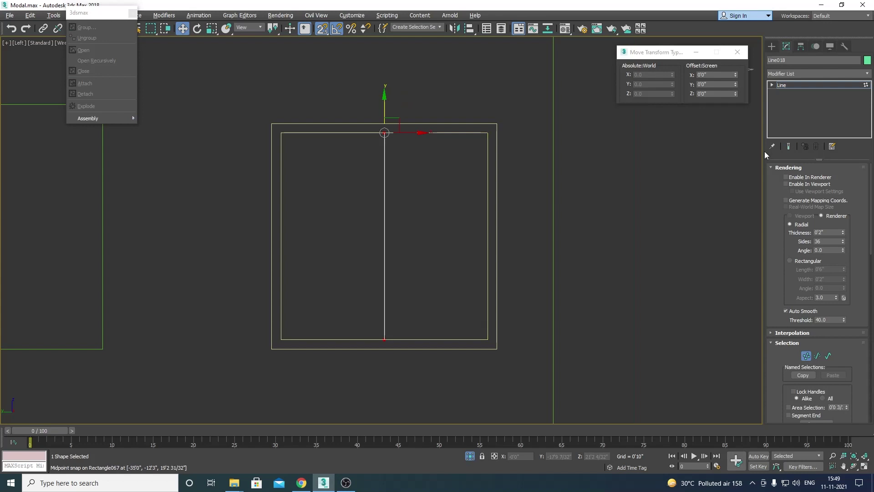
# Enable viewport rendering with a rectangular cross-section to show the line as a green bar
pyautogui.click(787, 184)
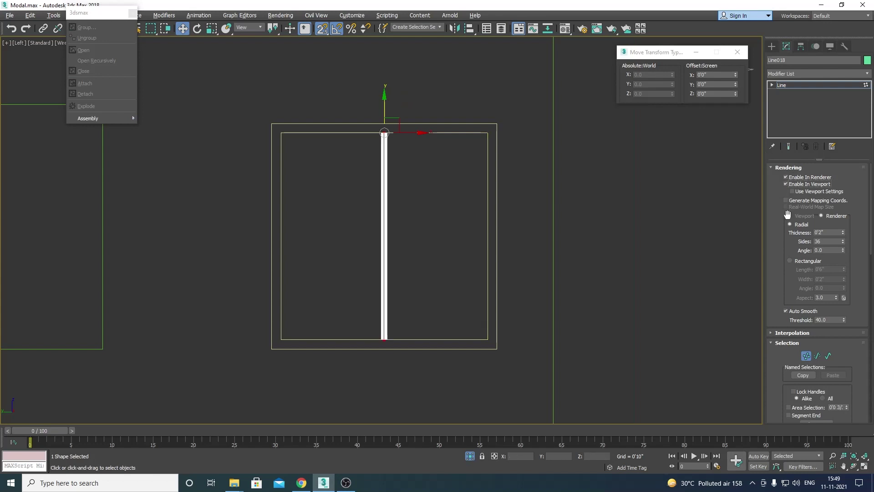
pyautogui.click(790, 261)
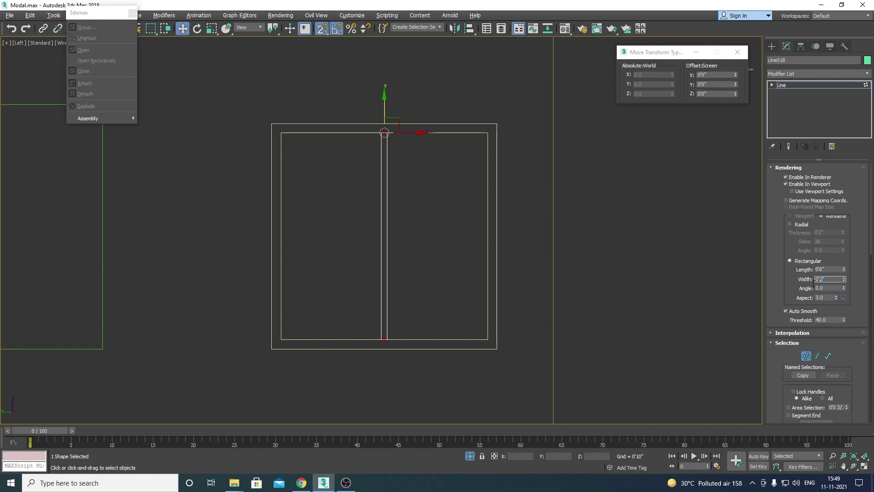
pyautogui.press('F3')
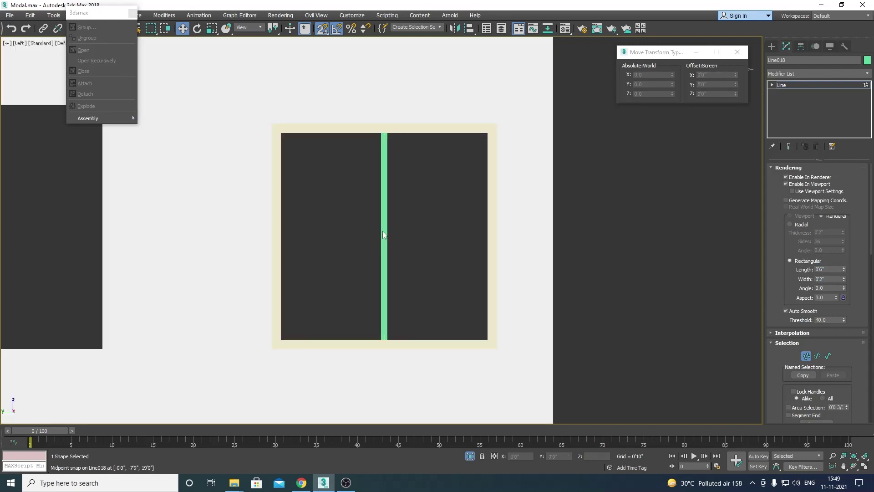
pyautogui.keyDown('alt'); pyautogui.moveTo(386, 236); pyautogui.dragTo(443, 213, button='middle'); pyautogui.keyUp('alt')
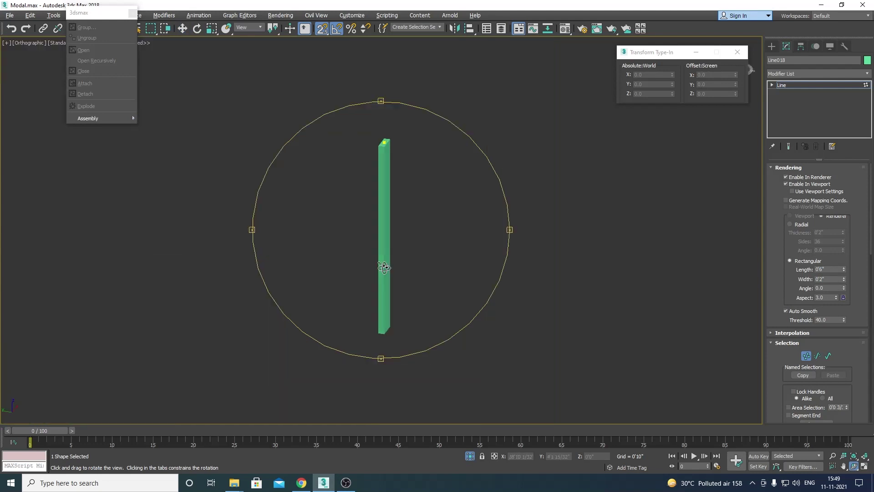
pyautogui.moveTo(368, 196); pyautogui.dragTo(367, 193)
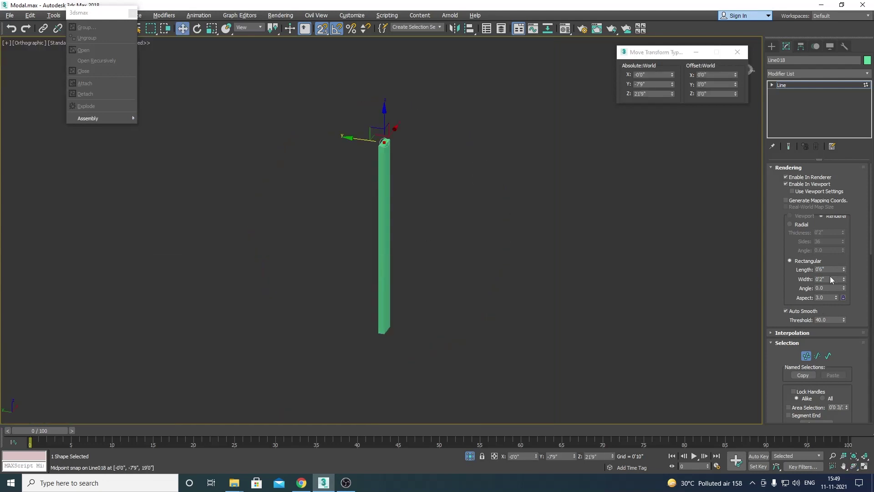
# Set the green bar's rectangular length to 0'3" and add an Edit Mesh modifier
pyautogui.write('4')
pyautogui.press('Return')
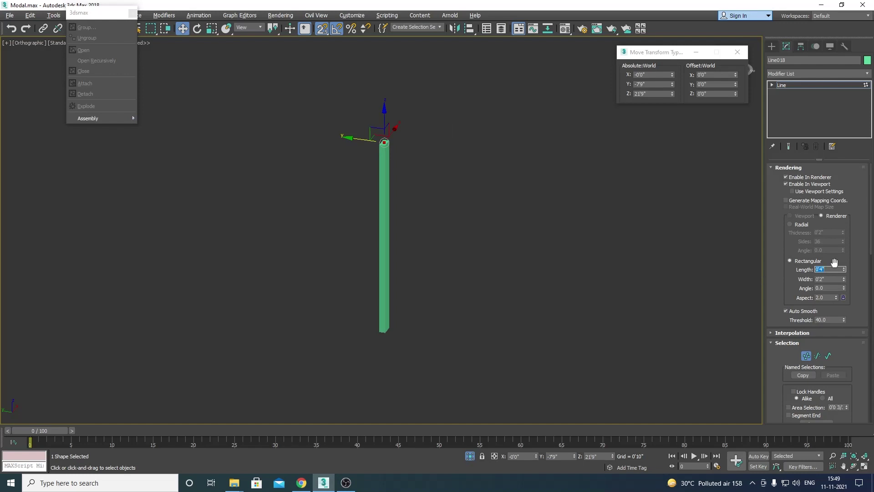
pyautogui.press('Return')
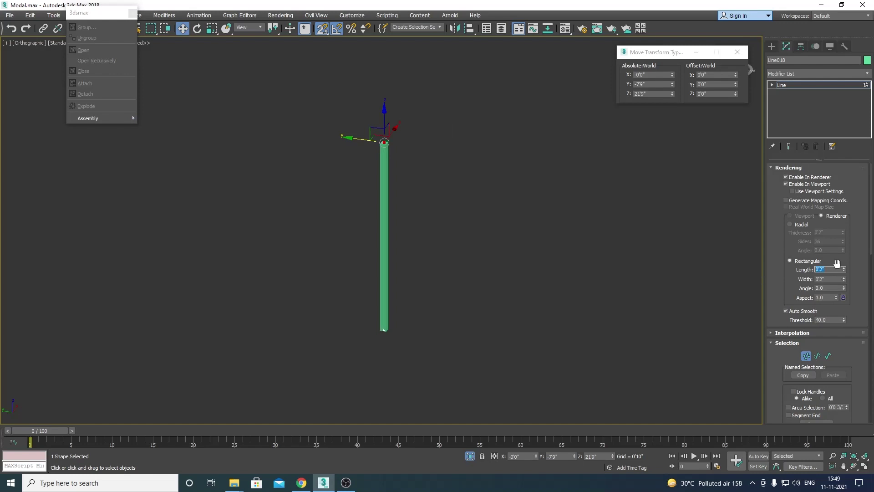
pyautogui.write('3')
pyautogui.press('Return')
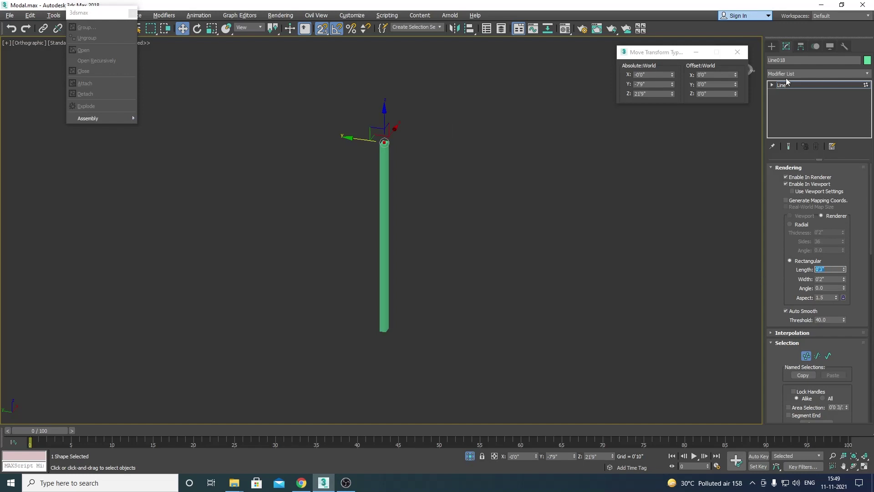
pyautogui.click(786, 74)
pyautogui.click(786, 82)
# In Top wireframe view, move the bar left to X -34'9" within the window frame
pyautogui.moveTo(471, 131); pyautogui.dragTo(296, 237)
pyautogui.press('t')
pyautogui.press('z')
pyautogui.scroll(-10, 400, 242)
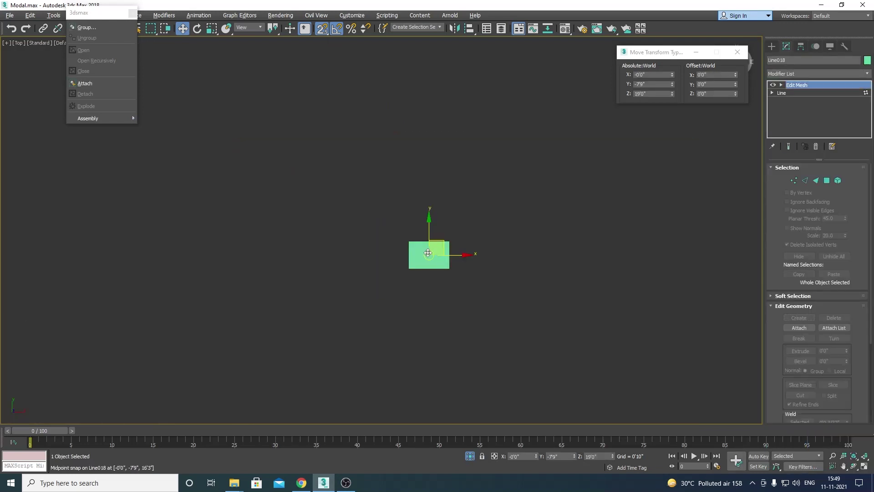
pyautogui.press('F3')
pyautogui.moveTo(514, 247)
pyautogui.mouseDown()
pyautogui.moveTo(435, 300)
pyautogui.moveTo(440, 210)
pyautogui.mouseUp()
pyautogui.scroll(3, 401, 255)
pyautogui.scroll(3, 411, 205)
pyautogui.moveTo(439, 210)
pyautogui.mouseDown()
pyautogui.moveTo(339, 200)
pyautogui.moveTo(320, 124)
pyautogui.mouseUp()
pyautogui.scroll(-3, 357, 241)
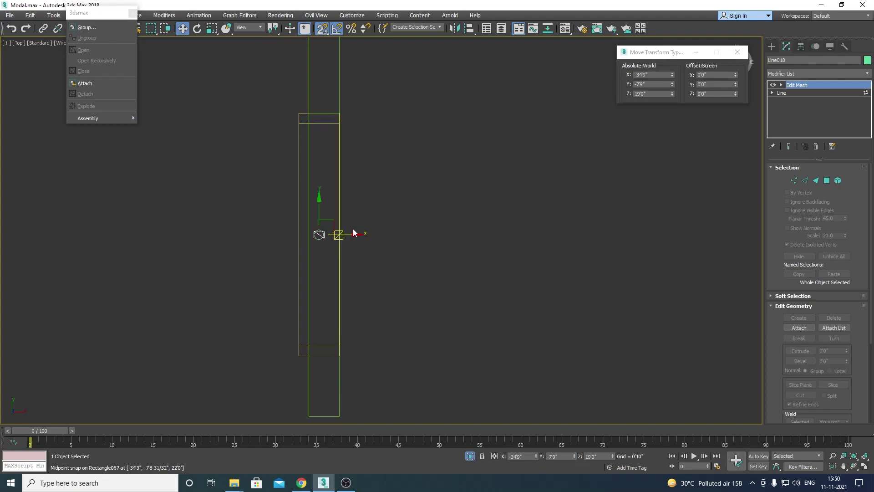
# Snap the green bar to the frame's edge and frame it in a shaded front view
pyautogui.moveTo(354, 232); pyautogui.dragTo(332, 363)
pyautogui.press('F3')
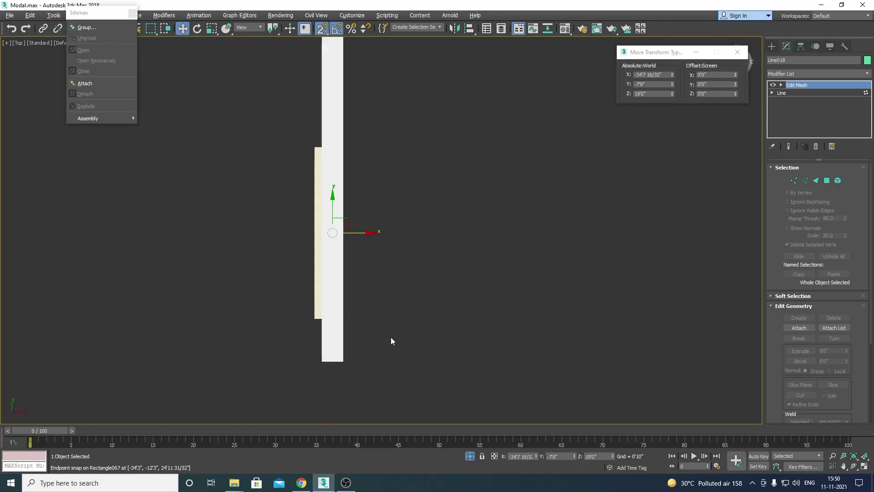
pyautogui.keyDown('alt'); pyautogui.moveTo(390, 337); pyautogui.dragTo(363, 302, button='middle'); pyautogui.keyUp('alt')
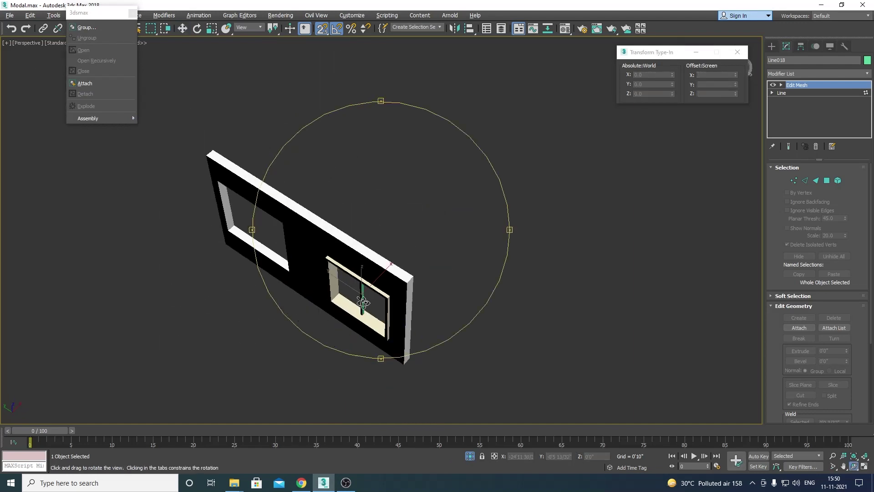
pyautogui.moveTo(363, 303); pyautogui.dragTo(376, 296)
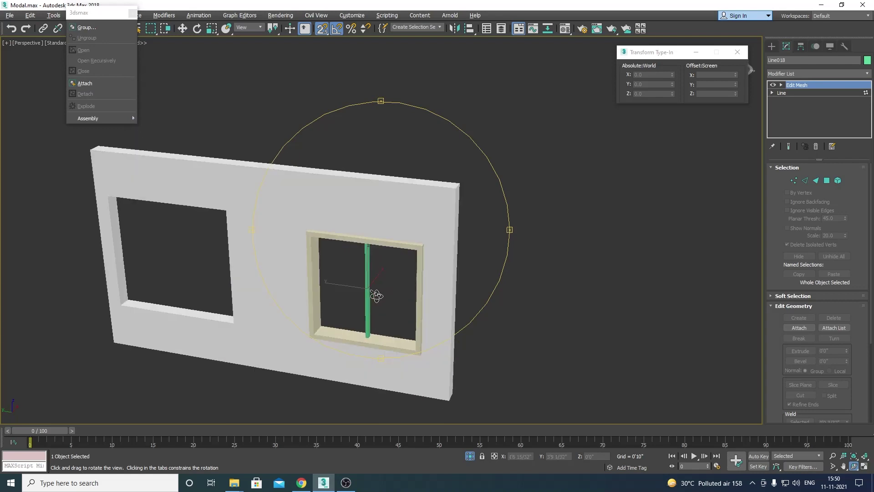
pyautogui.press('z')
pyautogui.scroll(-5, 376, 296)
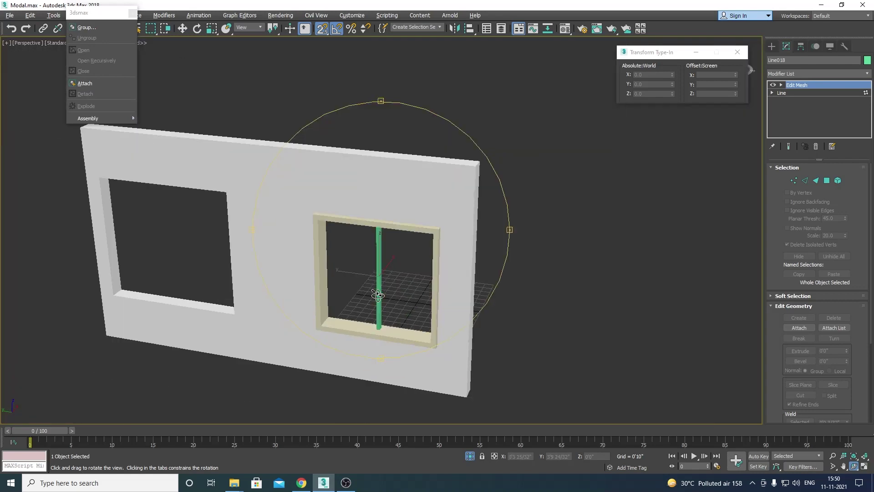
# Select the green mullion in the Left view, shown in wireframe
pyautogui.press('l')
pyautogui.scroll(3, 380, 299)
pyautogui.press('w')
pyautogui.scroll(-1, 414, 291)
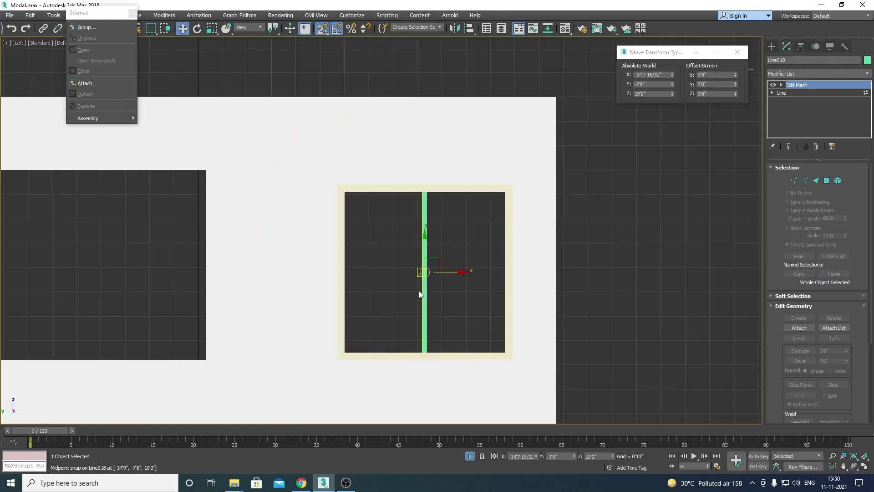
pyautogui.scroll(1, 441, 288)
pyautogui.press('F3')
pyautogui.click(435, 247)
pyautogui.hotkey('ctrl', 'z')
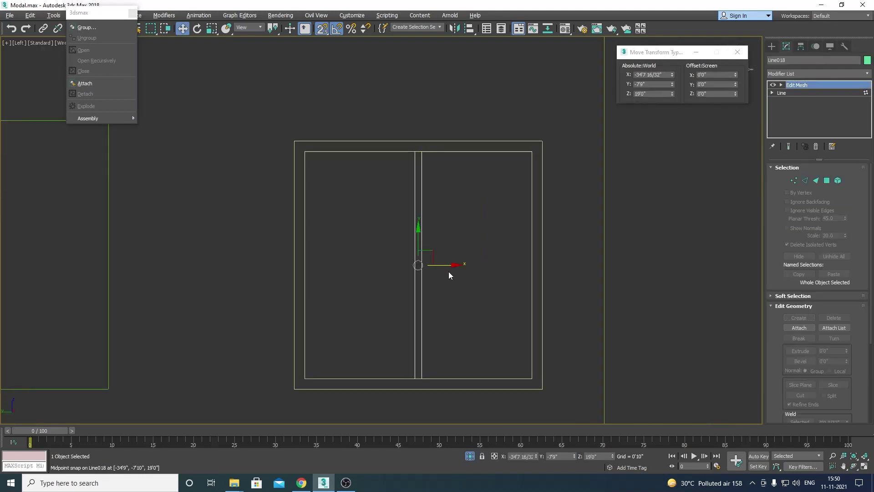
# Clone the mullion as copies toward the frame's right and left sides
pyautogui.keyDown('shift'); pyautogui.moveTo(457, 277); pyautogui.dragTo(478, 302); pyautogui.keyUp('shift')
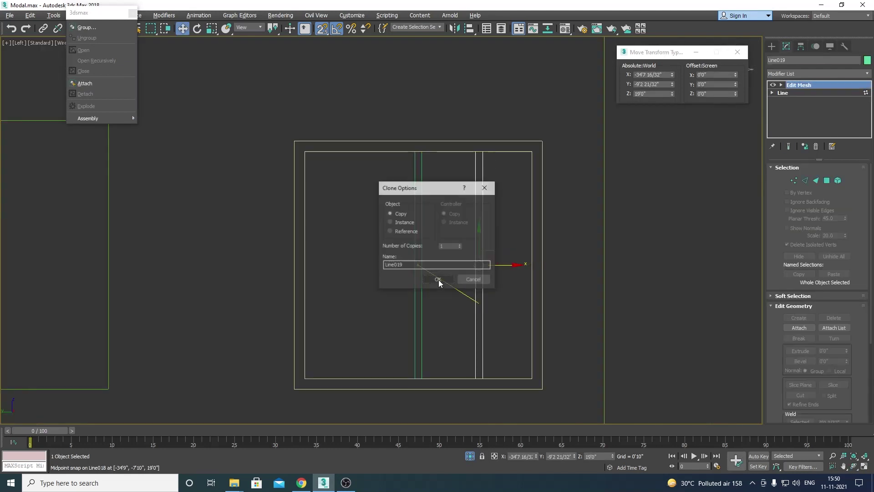
pyautogui.click(428, 279)
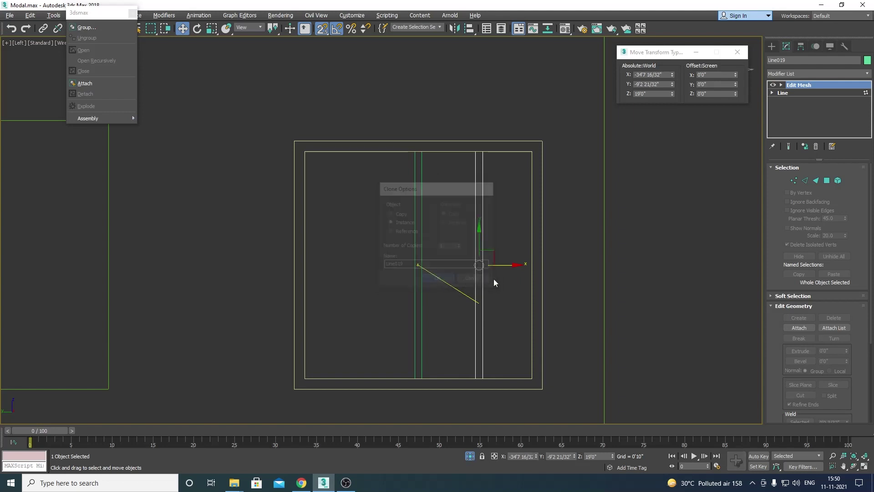
pyautogui.keyDown('shift'); pyautogui.moveTo(478, 265); pyautogui.dragTo(357, 300); pyautogui.keyUp('shift')
pyautogui.click(433, 279)
# Select all three green mullions and return to a shaded perspective view
pyautogui.click(398, 315)
pyautogui.press('F3')
pyautogui.scroll(-2, 364, 277)
pyautogui.moveTo(438, 263); pyautogui.dragTo(307, 291)
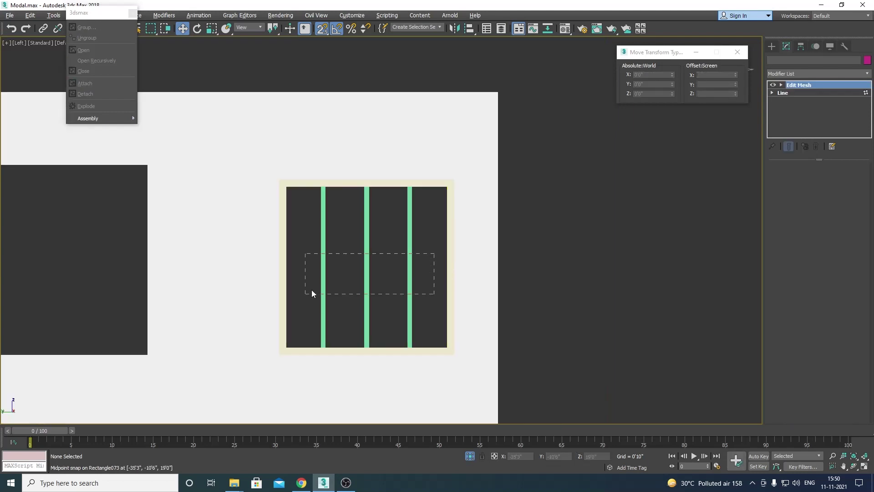
pyautogui.moveTo(343, 288)
pyautogui.keyDown('alt'); pyautogui.mouseDown(button='middle')
pyautogui.moveTo(397, 308)
pyautogui.moveTo(496, 309)
pyautogui.mouseUp(button='middle'); pyautogui.keyUp('alt')
pyautogui.press('p')
# Unhide all house objects and orbit around the whole house
pyautogui.press('w')
pyautogui.rightClick(519, 297)
pyautogui.click(537, 253)
pyautogui.moveTo(538, 253)
pyautogui.keyDown('alt'); pyautogui.mouseDown(button='middle')
pyautogui.moveTo(382, 242)
pyautogui.moveTo(345, 289)
pyautogui.moveTo(359, 272)
pyautogui.moveTo(388, 280)
pyautogui.mouseUp(button='middle'); pyautogui.keyUp('alt')
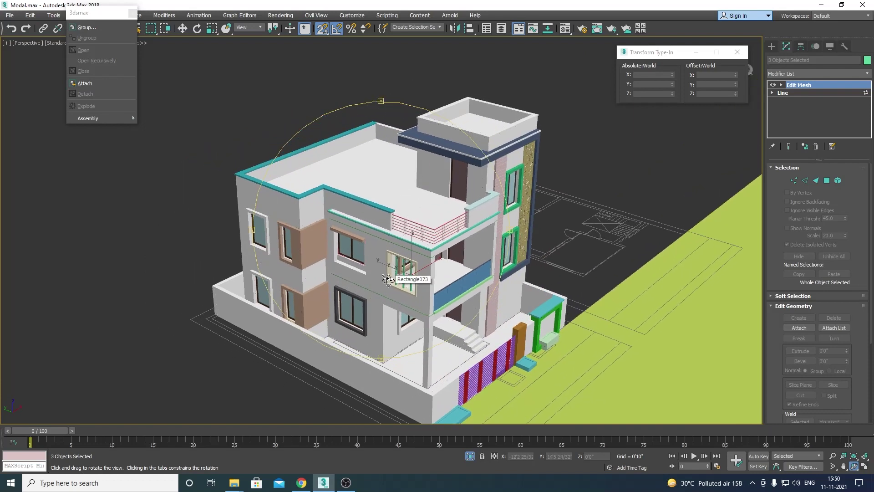
pyautogui.scroll(-5, 387, 280)
pyautogui.keyDown('alt'); pyautogui.moveTo(387, 279); pyautogui.dragTo(587, 166, button='middle'); pyautogui.keyUp('alt')
# View the house through PhysCamera001
pyautogui.press('Escape')
pyautogui.click(587, 166)
pyautogui.press('c')
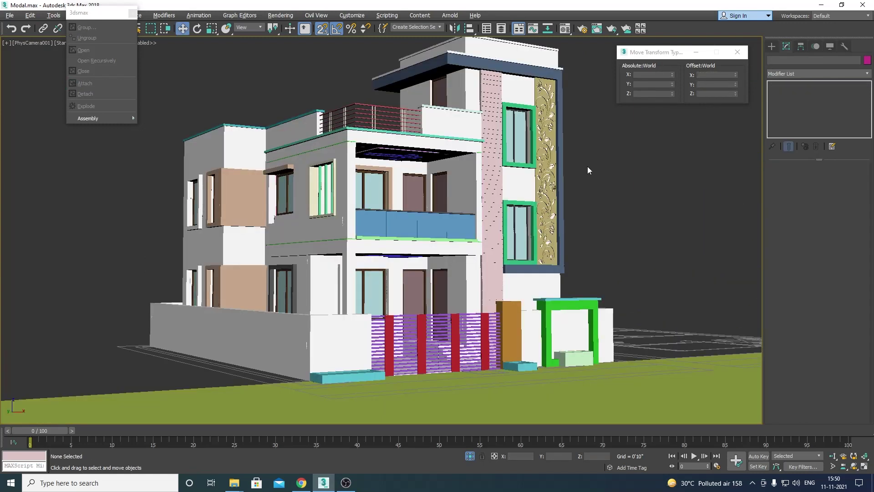
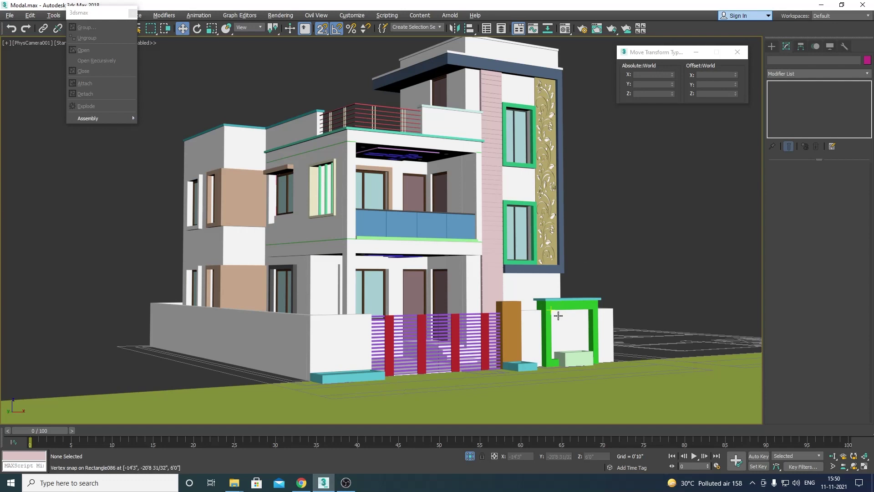
# Leave the camera view for a top, then perspective view panned toward the house
pyautogui.press('t')
pyautogui.scroll(-5, 620, 250)
pyautogui.scroll(-3, 493, 291)
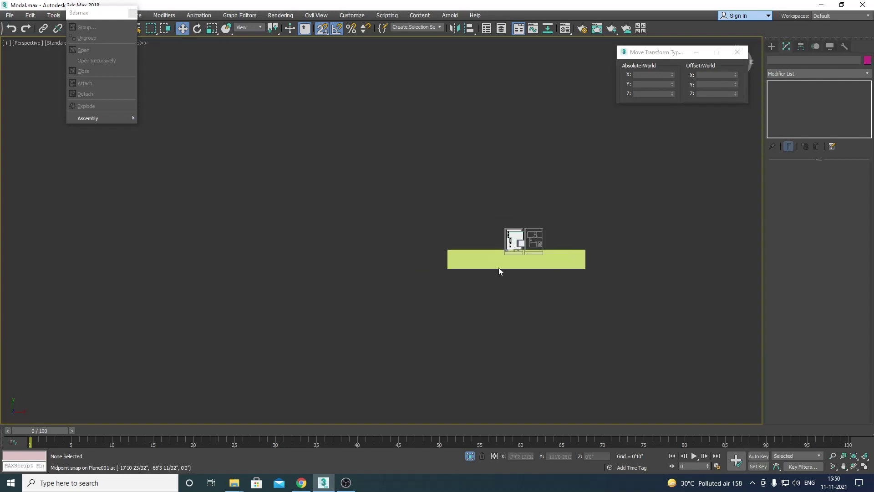
pyautogui.press('p')
pyautogui.scroll(6, 494, 291)
pyautogui.moveTo(496, 282)
pyautogui.mouseDown(button='middle')
pyautogui.moveTo(503, 275)
pyautogui.moveTo(411, 303)
pyautogui.mouseUp(button='middle')
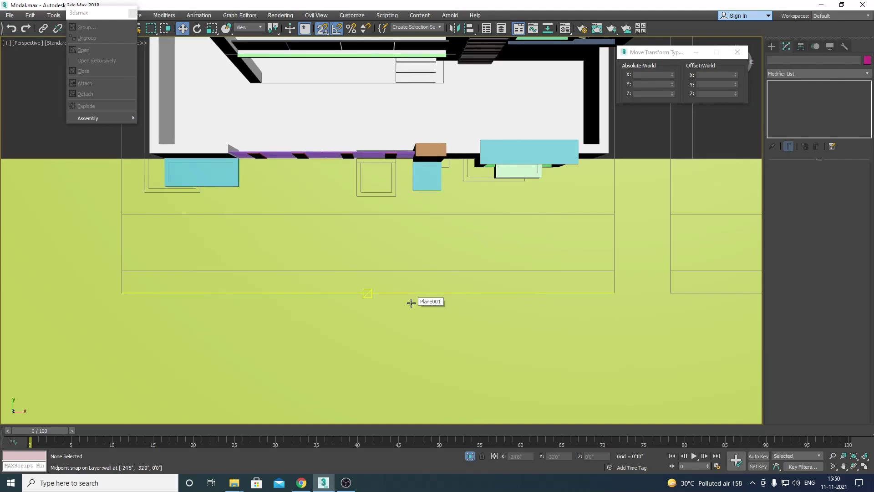
# Zoom in on the house from the top view and orbit it into 3D
pyautogui.press('t')
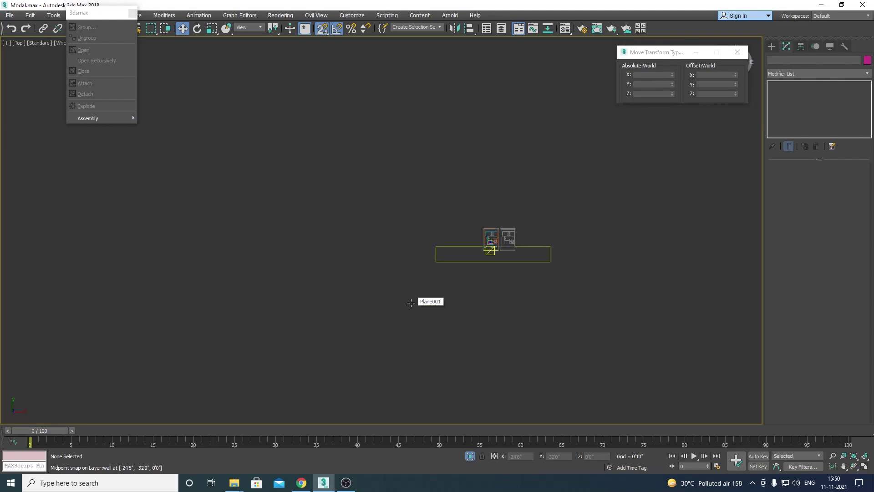
pyautogui.scroll(5, 450, 296)
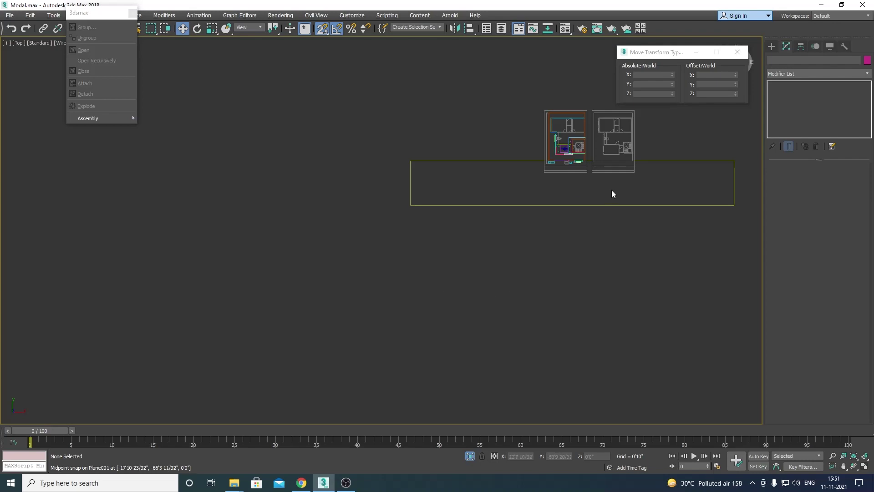
pyautogui.scroll(4, 592, 203)
pyautogui.scroll(1, 451, 293)
pyautogui.scroll(3, 293, 226)
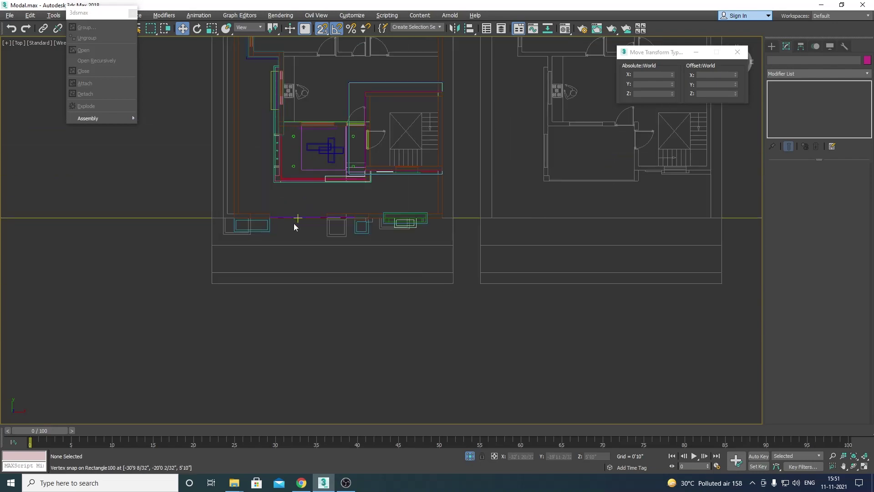
pyautogui.press('F3')
pyautogui.keyDown('alt'); pyautogui.moveTo(300, 226); pyautogui.dragTo(351, 230, button='middle'); pyautogui.keyUp('alt')
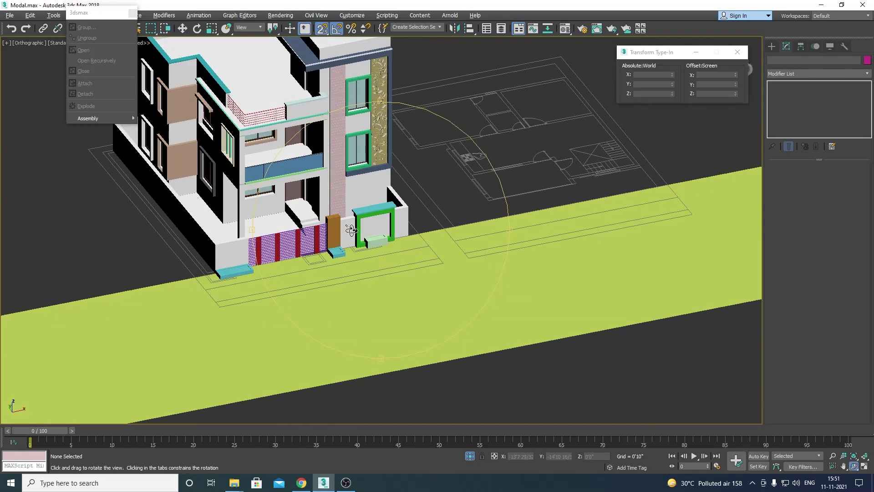
# Zoom the perspective view in on the front wall and select the front slab Line003
pyautogui.press('p')
pyautogui.scroll(3, 351, 229)
pyautogui.scroll(2, 364, 255)
pyautogui.scroll(2, 387, 287)
pyautogui.press('w')
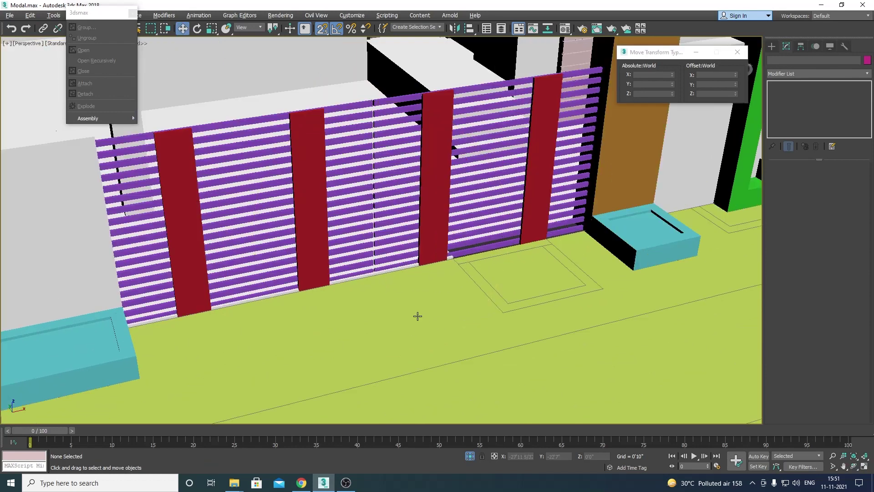
pyautogui.scroll(-3, 417, 315)
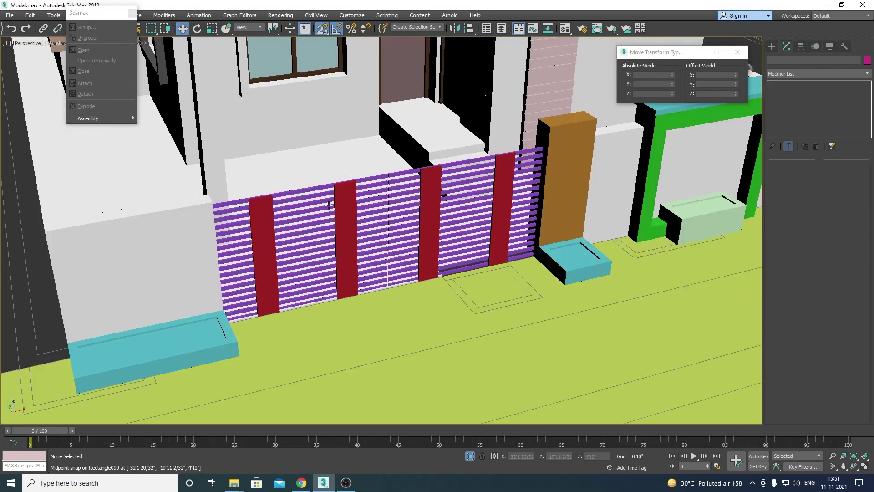
pyautogui.click(326, 183)
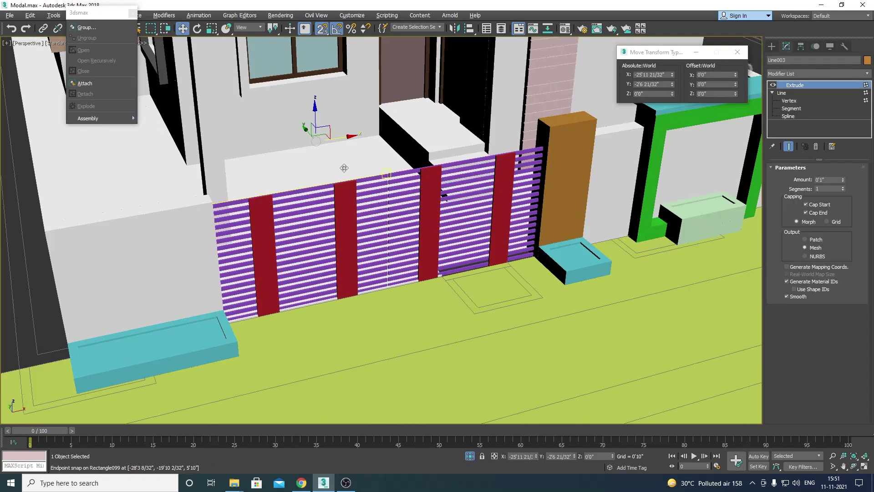
# Orbit low to the front wall and set Line003's extrusion amount to -0'6"
pyautogui.moveTo(344, 167); pyautogui.dragTo(427, 251)
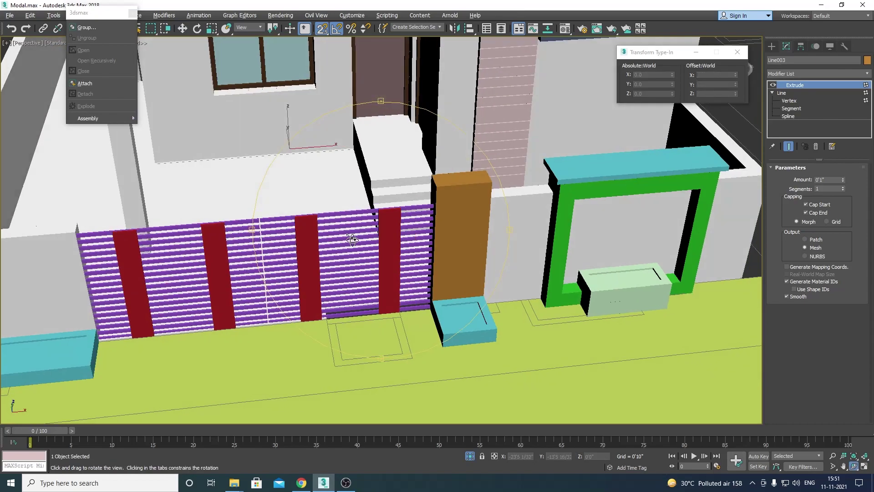
pyautogui.scroll(5, 427, 251)
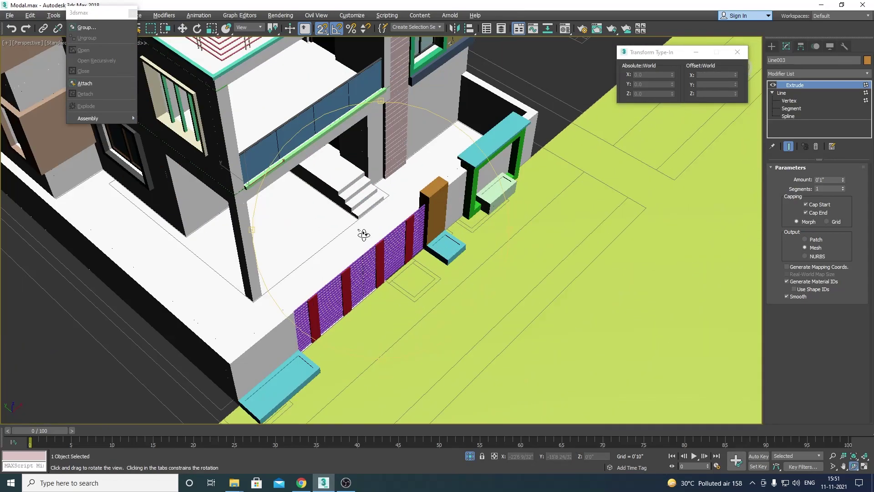
pyautogui.scroll(3, 426, 252)
pyautogui.moveTo(427, 252)
pyautogui.mouseDown()
pyautogui.moveTo(439, 218)
pyautogui.moveTo(334, 312)
pyautogui.moveTo(387, 272)
pyautogui.moveTo(369, 250)
pyautogui.moveTo(379, 245)
pyautogui.moveTo(371, 221)
pyautogui.moveTo(361, 279)
pyautogui.mouseUp()
pyautogui.rightClick(361, 279)
pyautogui.click(840, 180)
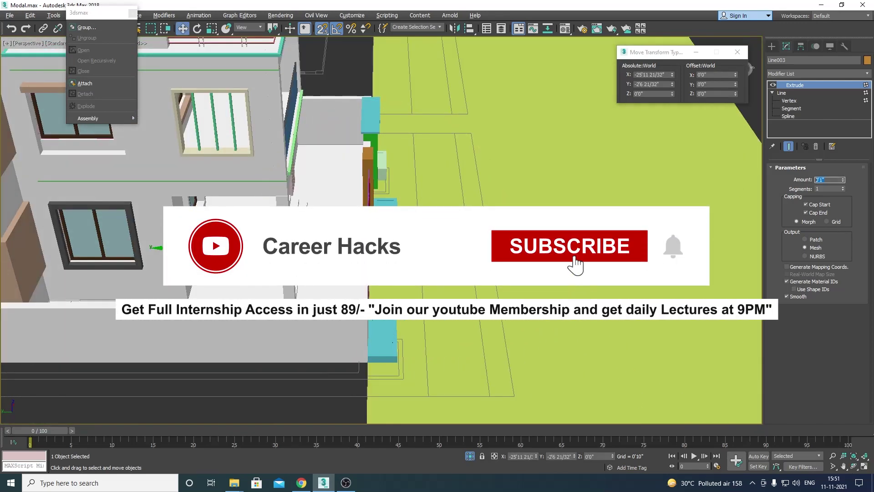
pyautogui.write('-6')
pyautogui.press('Return')
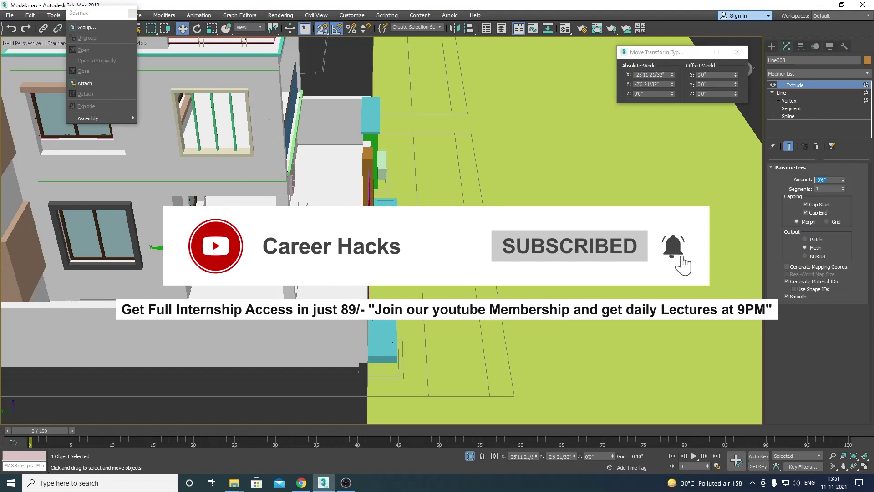
# Orbit out to the whole house, then switch to a top wireframe view
pyautogui.hotkey('ctrl', 'r')
pyautogui.moveTo(313, 287); pyautogui.dragTo(198, 330)
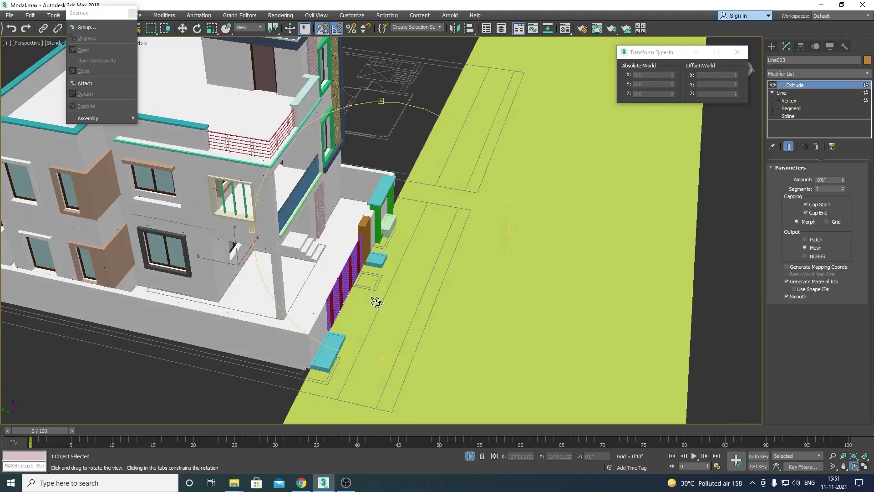
pyautogui.scroll(5, 198, 330)
pyautogui.scroll(-8, 198, 331)
pyautogui.scroll(-4, 198, 331)
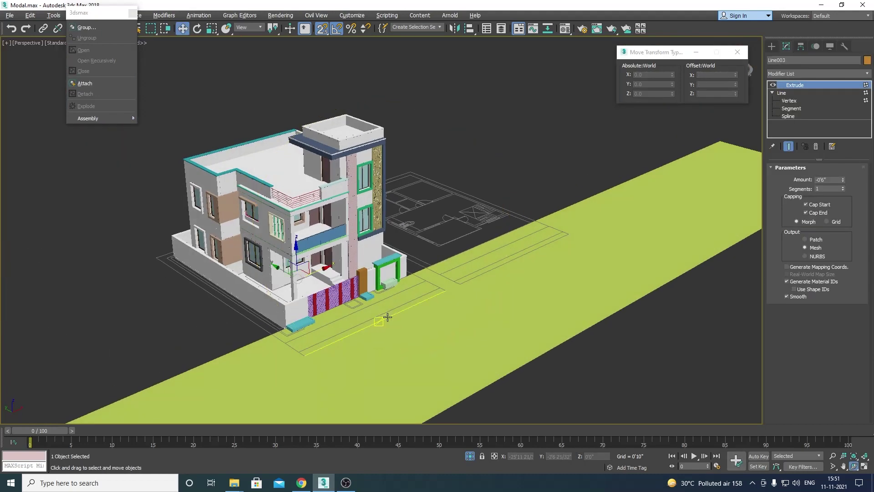
pyautogui.press('t')
pyautogui.press('w')
pyautogui.scroll(3, 704, 189)
# At Vertex level, snap-drag Line003's end vertex out to the right boundary
pyautogui.click(789, 101)
pyautogui.scroll(5, 403, 373)
pyautogui.scroll(-3, 365, 302)
pyautogui.scroll(8, 306, 279)
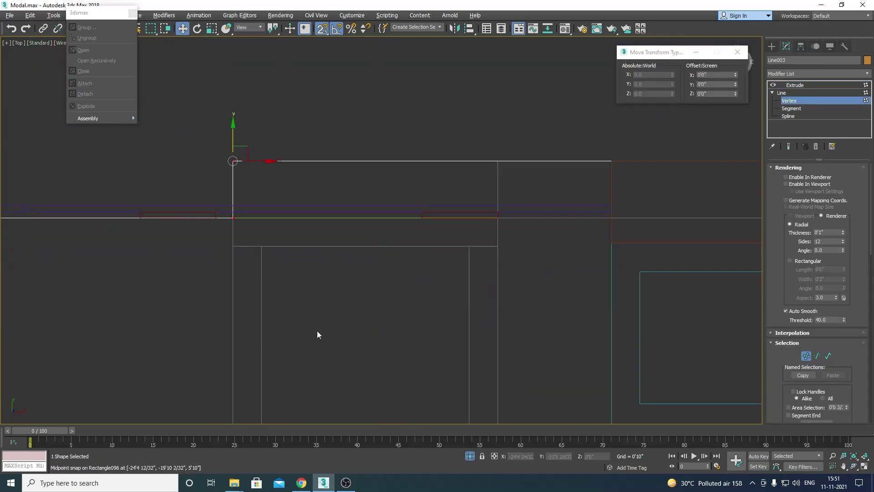
pyautogui.moveTo(262, 171); pyautogui.dragTo(617, 162)
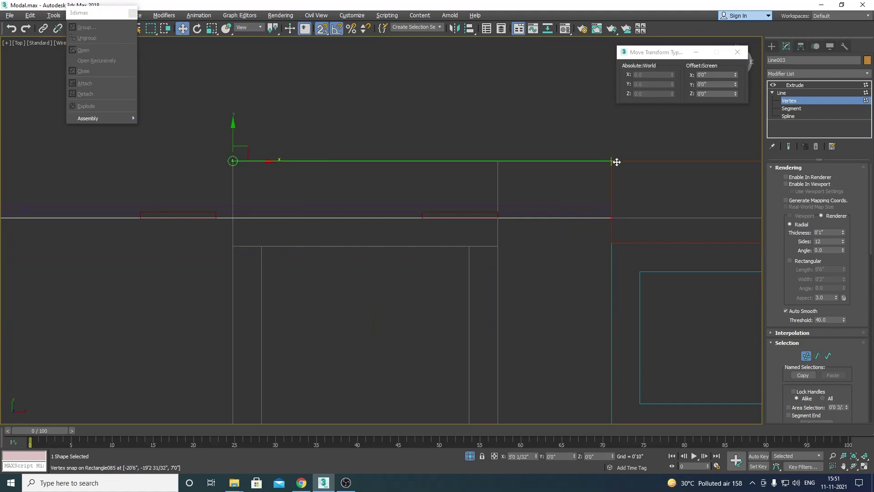
pyautogui.scroll(-5, 708, 215)
# Return Line003 to its Extrude level and orbit a shaded perspective of the house
pyautogui.click(824, 85)
pyautogui.scroll(6, 515, 210)
pyautogui.press('F3')
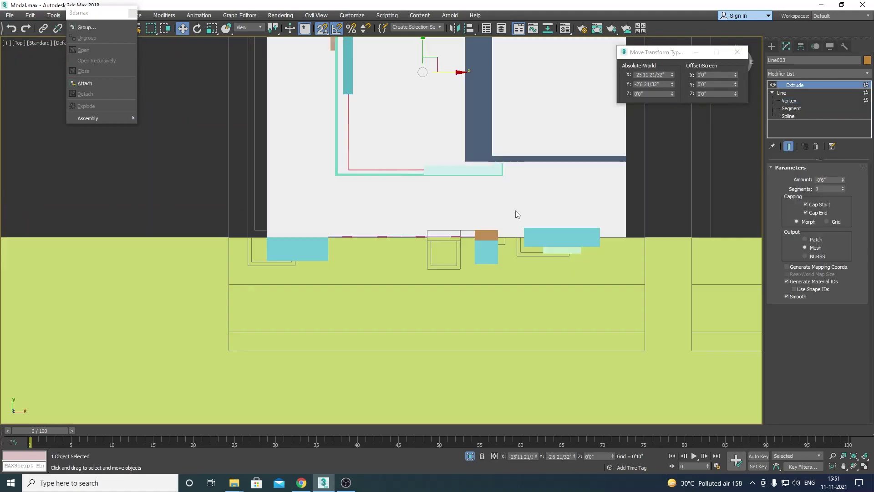
pyautogui.press('p')
pyautogui.hotkey('ctrl', 'r')
pyautogui.moveTo(516, 211)
pyautogui.mouseDown()
pyautogui.moveTo(460, 255)
pyautogui.moveTo(441, 244)
pyautogui.mouseUp()
# Try moving the green ground plane Plane001, then turn off snapping and undo the move
pyautogui.press('w')
pyautogui.click(470, 308)
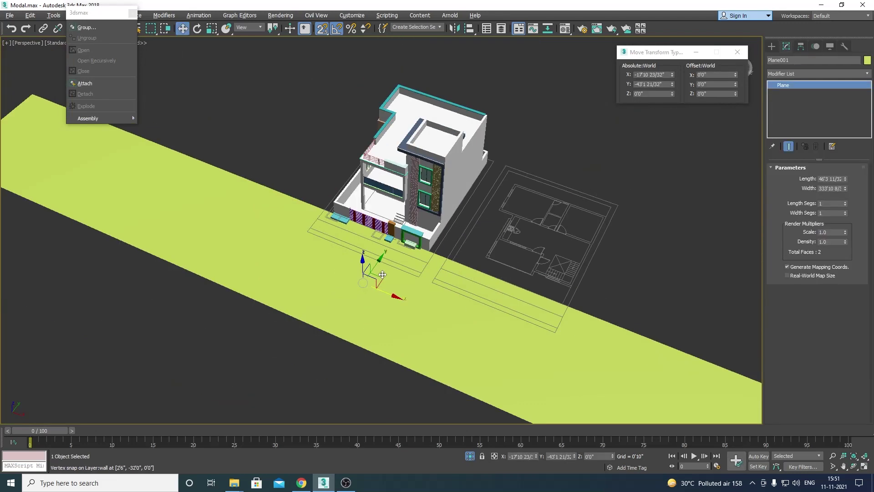
pyautogui.moveTo(383, 274); pyautogui.dragTo(261, 412)
pyautogui.moveTo(351, 362); pyautogui.dragTo(380, 337)
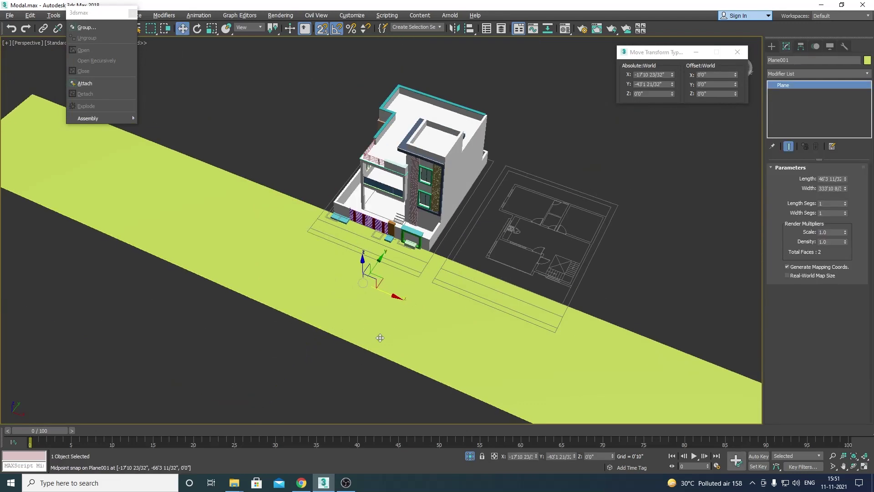
pyautogui.scroll(-5, 496, 228)
pyautogui.press('s')
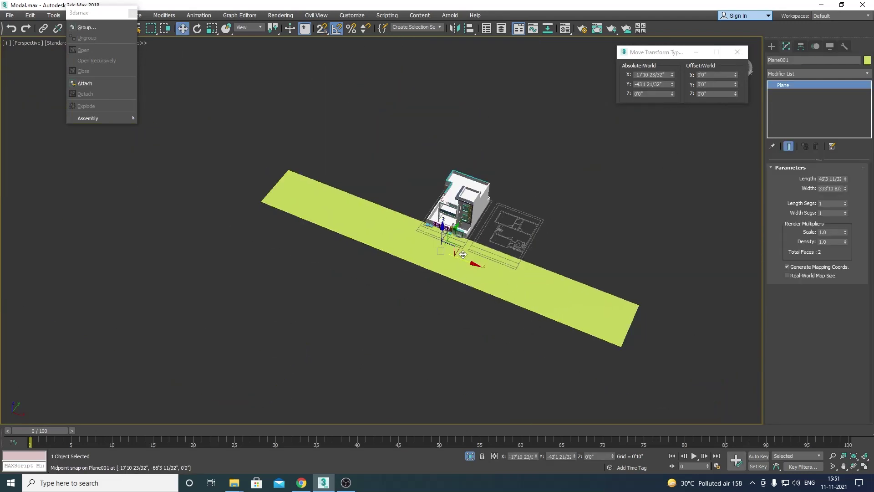
pyautogui.hotkey('ctrl', 'z')
pyautogui.click(455, 275)
# Select the compound slab Line003 with its neighbouring piece and isolate them
pyautogui.scroll(6, 455, 275)
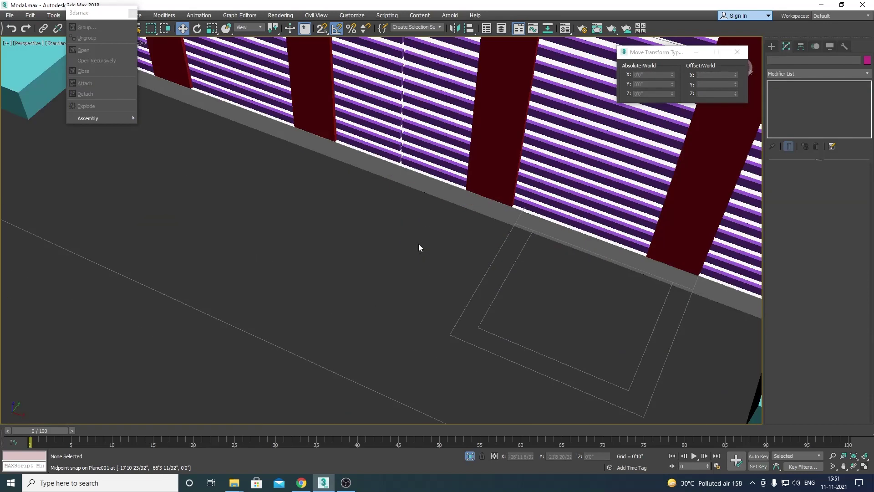
pyautogui.scroll(-1, 419, 244)
pyautogui.scroll(3, 427, 213)
pyautogui.click(486, 224)
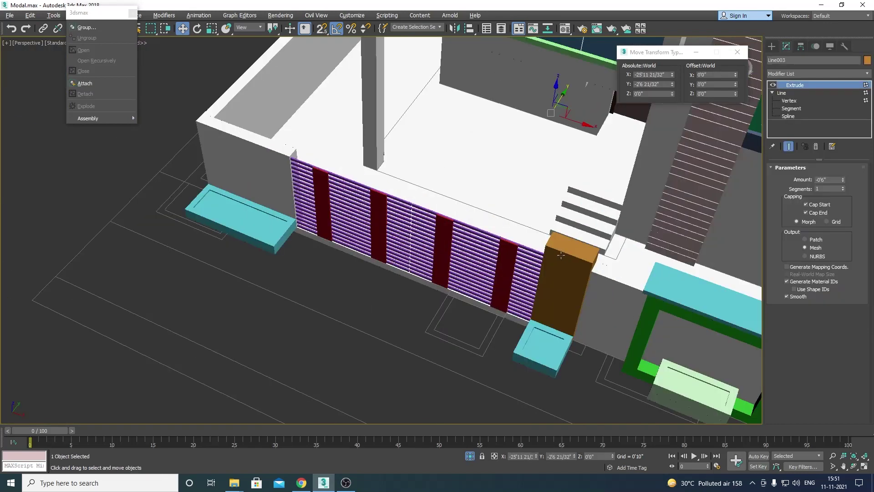
pyautogui.keyDown('ctrl'); pyautogui.click(320, 192); pyautogui.keyUp('ctrl')
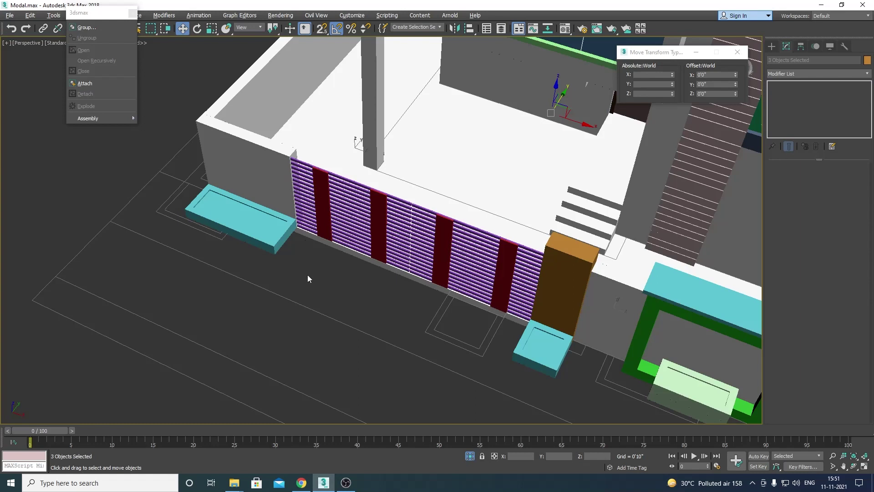
pyautogui.hotkey('alt', 'q')
pyautogui.press('r')
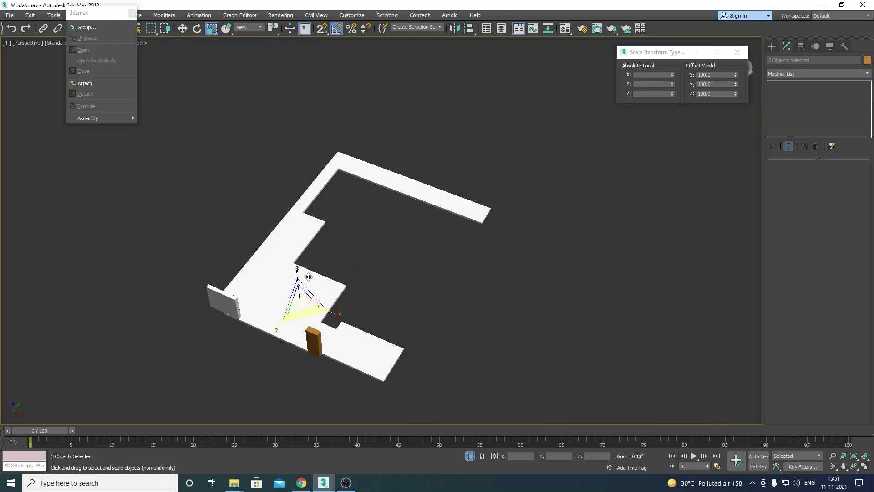
pyautogui.press('w')
# View the isolated slab outline from the top in wireframe, panned into place
pyautogui.press('t')
pyautogui.click(462, 286)
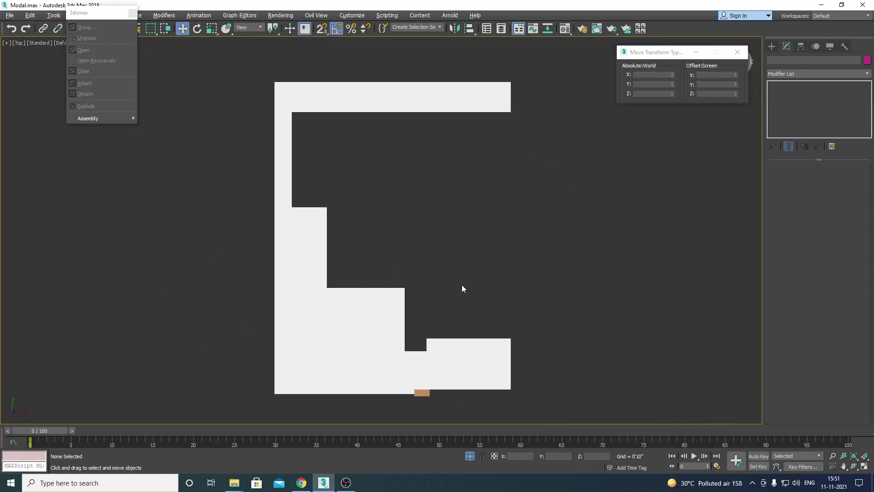
pyautogui.press('F3')
pyautogui.scroll(-2, 458, 347)
pyautogui.moveTo(458, 347); pyautogui.dragTo(431, 234, button='middle')
pyautogui.scroll(2, 411, 308)
pyautogui.scroll(-2, 427, 364)
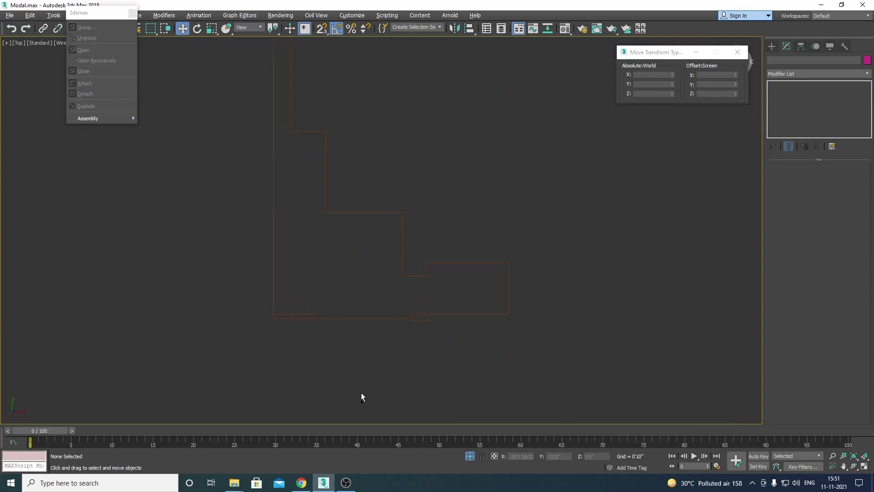
# Draw a snapped rectangle along the slab's front edge
pyautogui.rightClick(363, 388)
pyautogui.click(381, 343)
pyautogui.scroll(2, 328, 335)
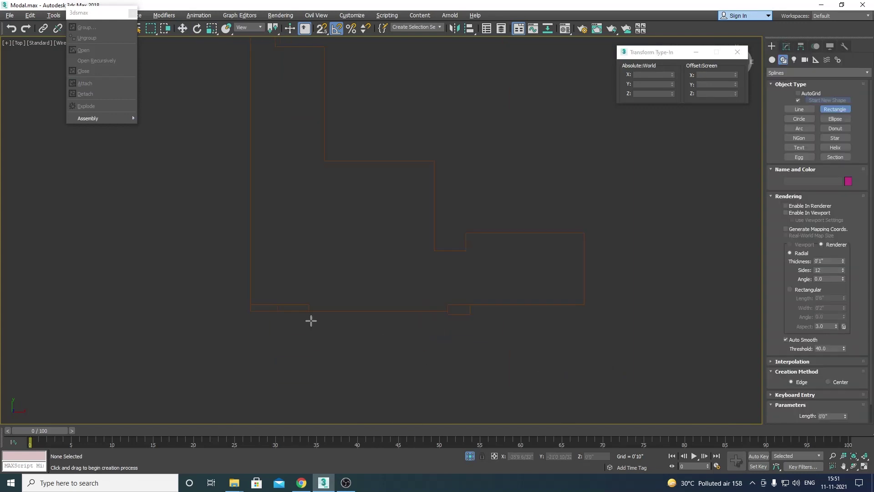
pyautogui.press('s')
pyautogui.moveTo(309, 312)
pyautogui.mouseDown()
pyautogui.moveTo(347, 334)
pyautogui.moveTo(619, 381)
pyautogui.mouseUp()
pyautogui.press('w')
pyautogui.moveTo(413, 347); pyautogui.dragTo(406, 332, button='middle')
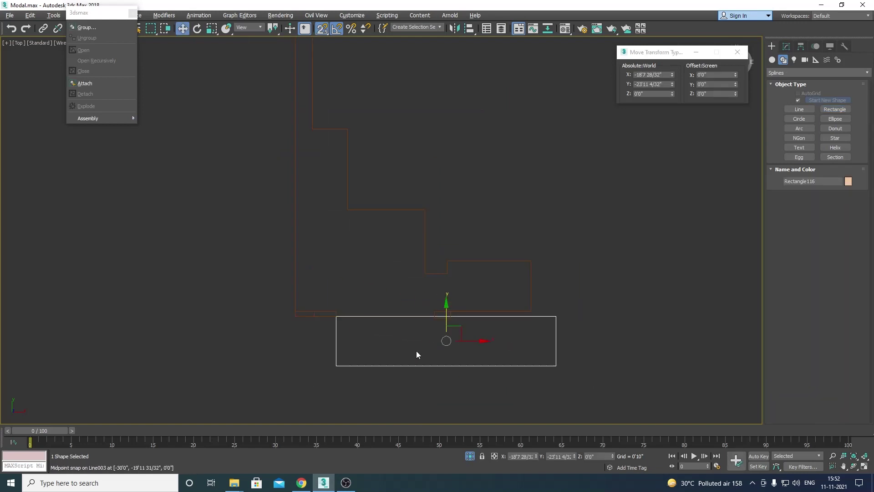
# Convert the rectangle to an editable spline and select all its vertices
pyautogui.rightClick(393, 331)
pyautogui.moveTo(423, 424)
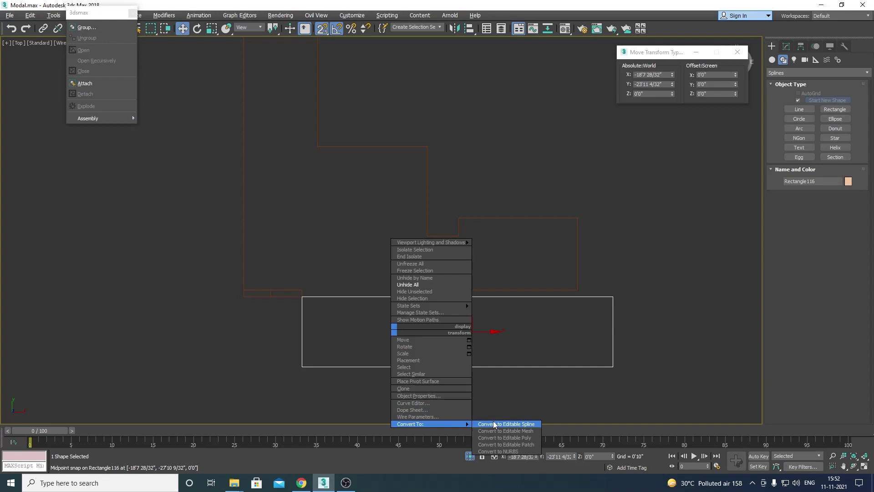
pyautogui.click(494, 424)
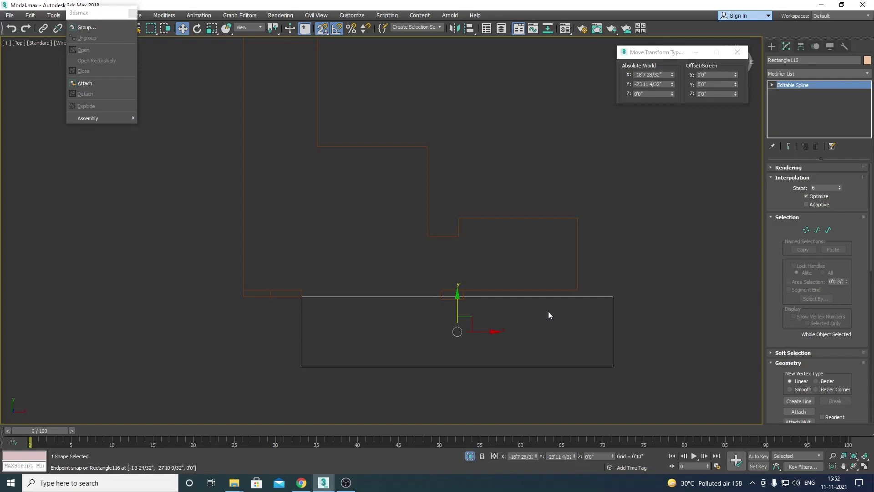
pyautogui.press('1')
pyautogui.hotkey('ctrl', 'a')
pyautogui.rightClick(419, 338)
# In Segment mode, move the rectangle's left edge to the compound corner and right edge to the wall line
pyautogui.click(419, 292)
pyautogui.press('2')
pyautogui.moveTo(677, 329); pyautogui.dragTo(443, 346)
pyautogui.moveTo(353, 339); pyautogui.dragTo(213, 343)
pyautogui.moveTo(324, 333); pyautogui.dragTo(253, 305)
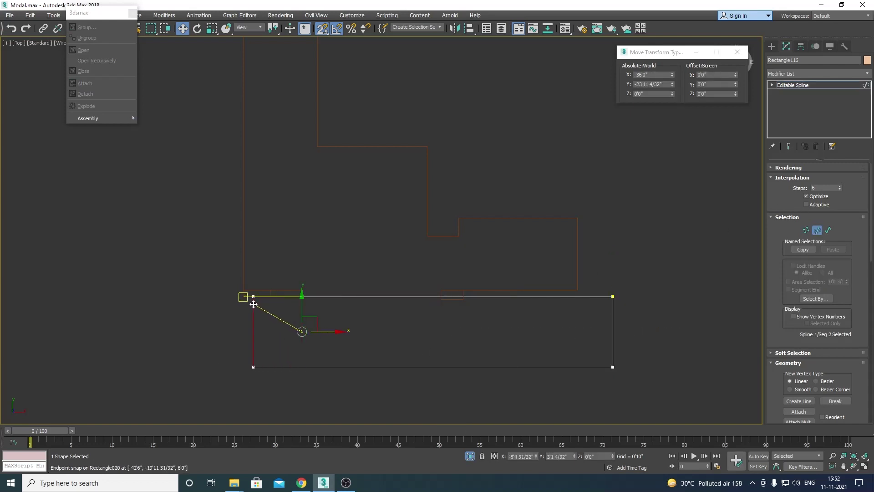
pyautogui.moveTo(613, 330)
pyautogui.mouseDown()
pyautogui.moveTo(449, 315)
pyautogui.moveTo(440, 296)
pyautogui.mouseUp()
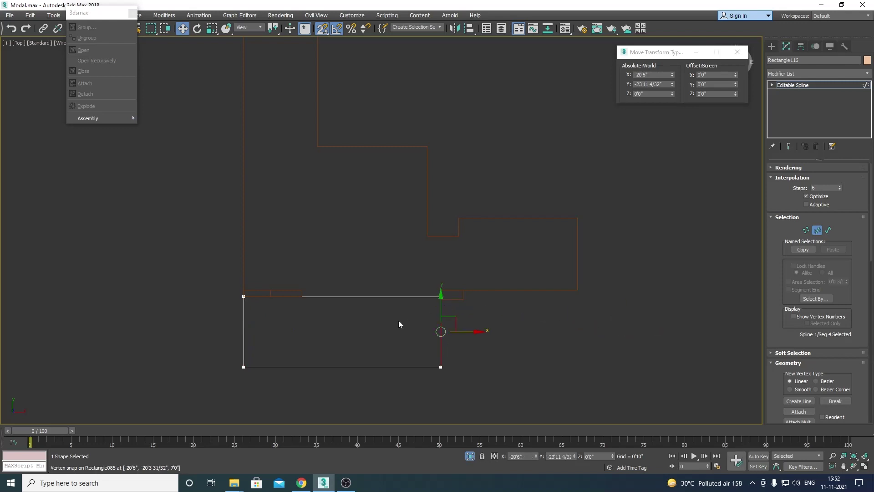
# Check the shapes in a tilted view, then return to top view and unhide all objects
pyautogui.moveTo(399, 324)
pyautogui.keyDown('alt'); pyautogui.mouseDown(button='middle')
pyautogui.moveTo(408, 326)
pyautogui.moveTo(404, 279)
pyautogui.mouseUp(button='middle'); pyautogui.keyUp('alt')
pyautogui.hotkey('ctrl', 'r')
pyautogui.press('t')
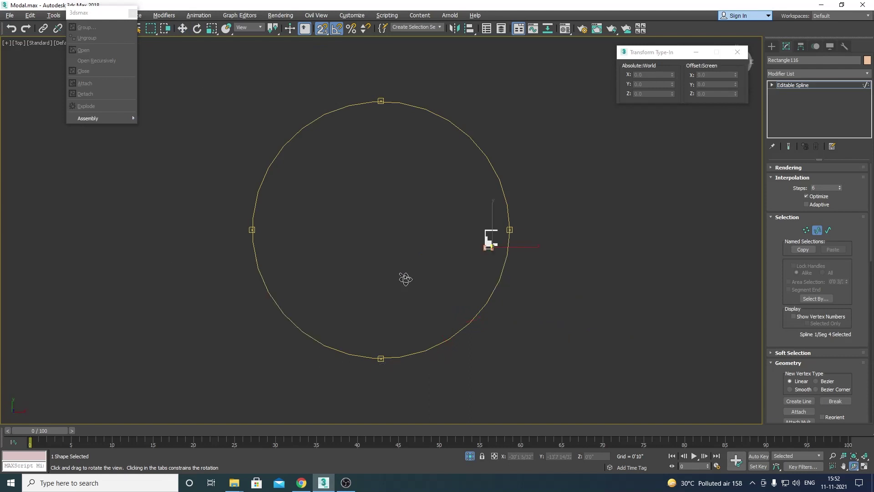
pyautogui.press('w')
pyautogui.scroll(5, 460, 295)
pyautogui.scroll(3, 475, 331)
pyautogui.rightClick(474, 294)
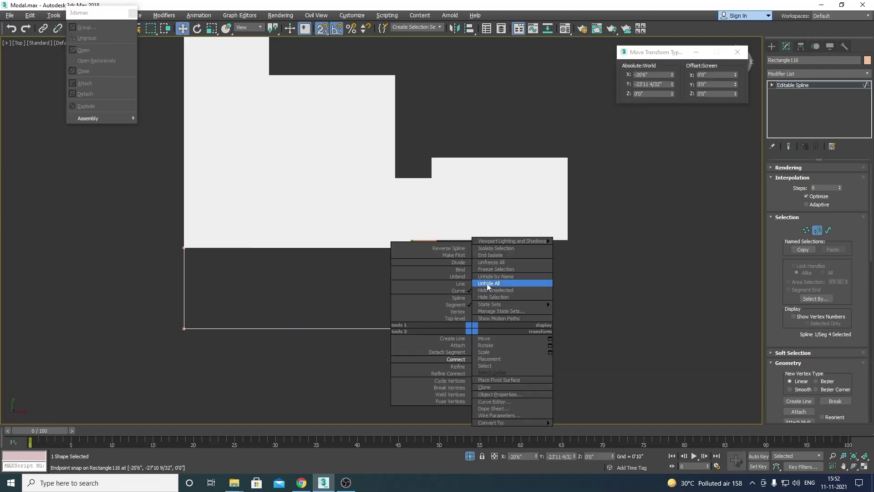
pyautogui.click(487, 287)
# Snap the rectangle's front edge onto the wall line and add a -0'6" Extrude modifier
pyautogui.click(297, 328)
pyautogui.moveTo(297, 327); pyautogui.dragTo(154, 299)
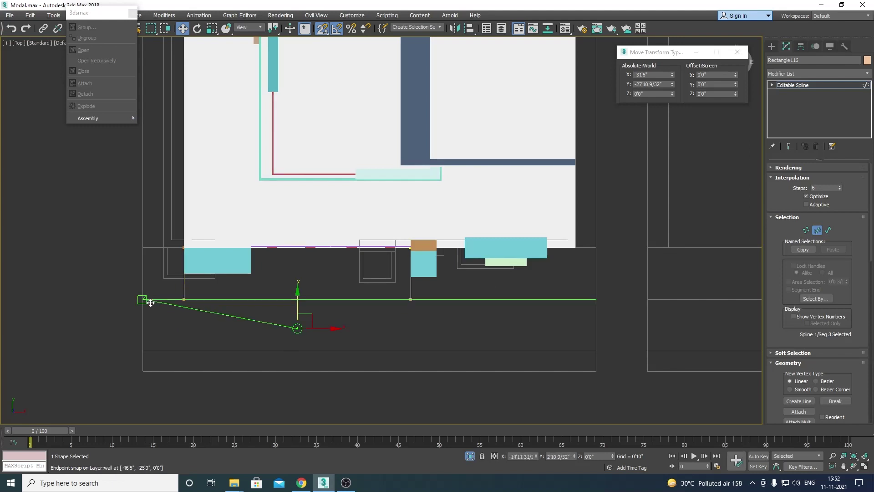
pyautogui.press('F3')
pyautogui.scroll(2, 346, 279)
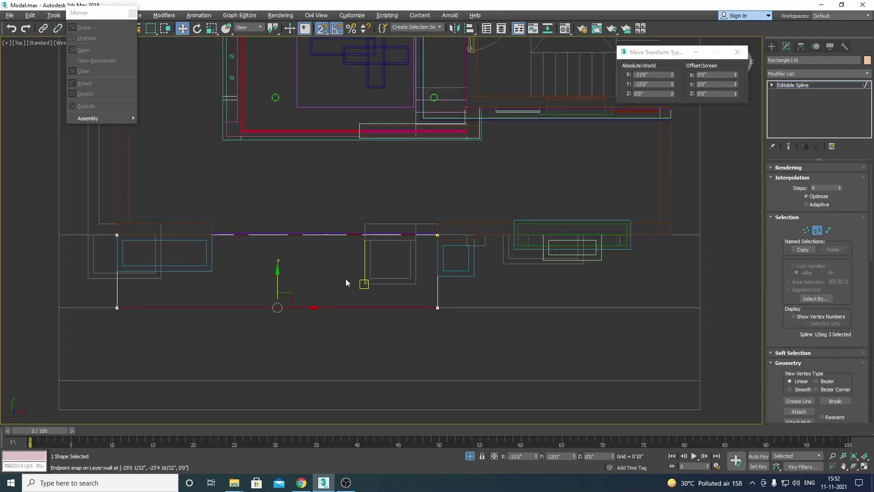
pyautogui.click(797, 74)
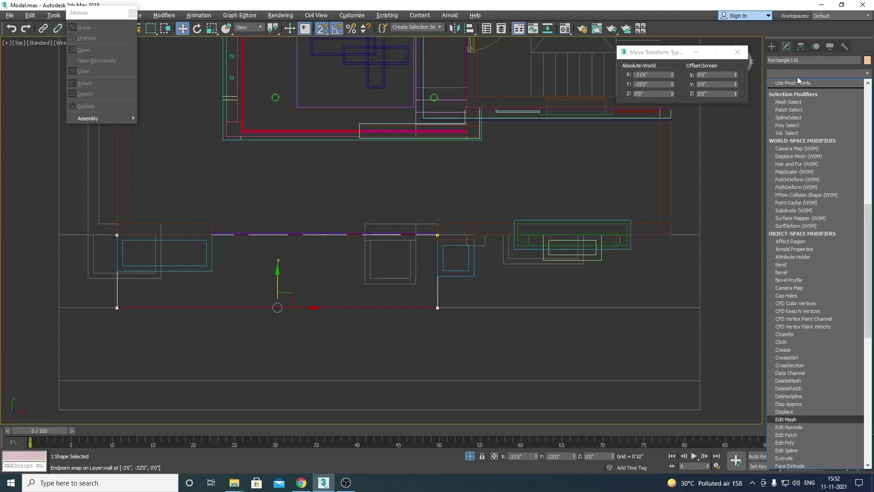
pyautogui.click(791, 115)
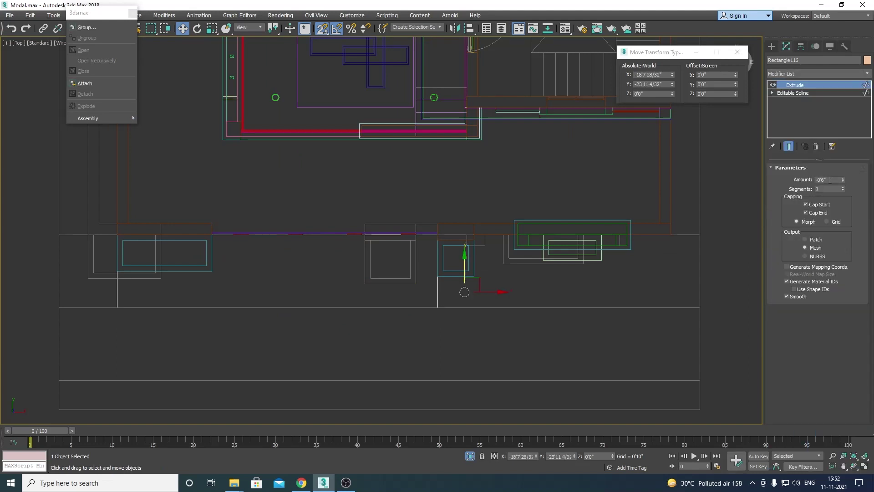
pyautogui.click(571, 353)
pyautogui.press('F3')
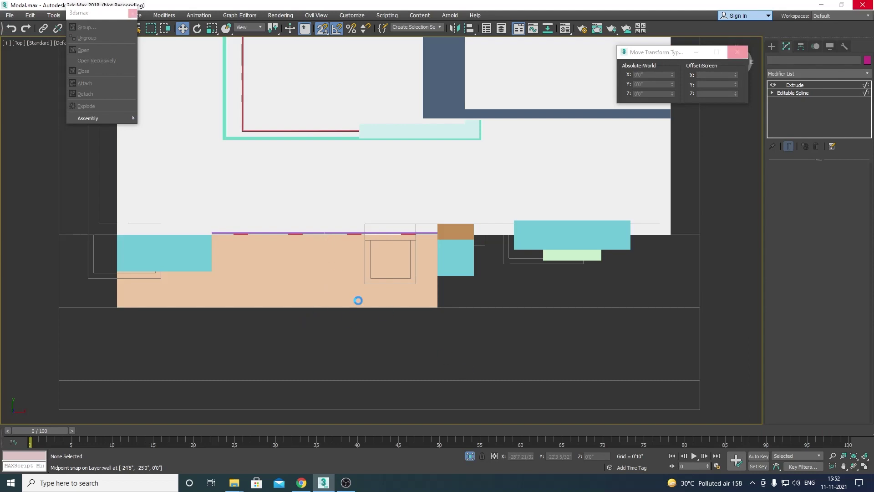
# Orbit around the building to inspect the new slab from two angles
pyautogui.moveTo(366, 260)
pyautogui.mouseDown()
pyautogui.moveTo(370, 242)
pyautogui.moveTo(306, 302)
pyautogui.moveTo(320, 268)
pyautogui.moveTo(381, 312)
pyautogui.moveTo(421, 328)
pyautogui.moveTo(445, 322)
pyautogui.mouseUp()
pyautogui.scroll(3, 320, 269)
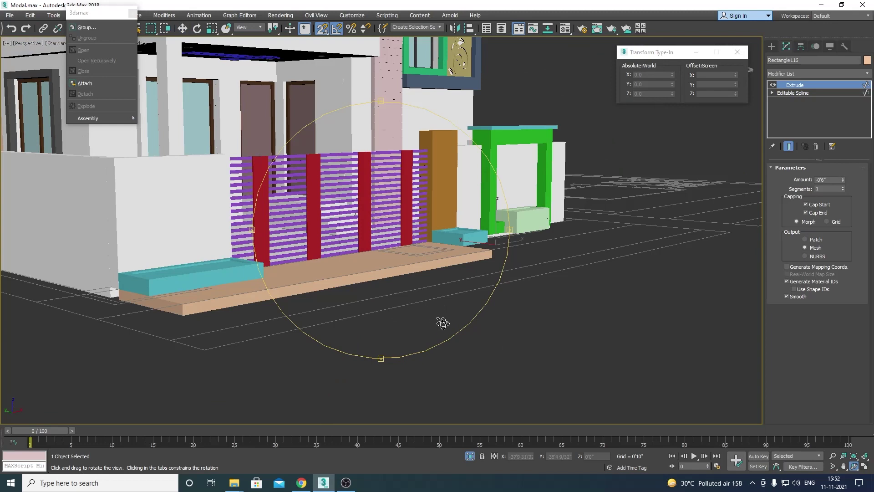
pyautogui.moveTo(363, 300)
pyautogui.mouseDown()
pyautogui.moveTo(357, 254)
pyautogui.moveTo(445, 345)
pyautogui.mouseUp()
pyautogui.press('w')
pyautogui.click(380, 327)
# Isolate the peach slab with the white slab and view them fitted in Left view
pyautogui.click(314, 264)
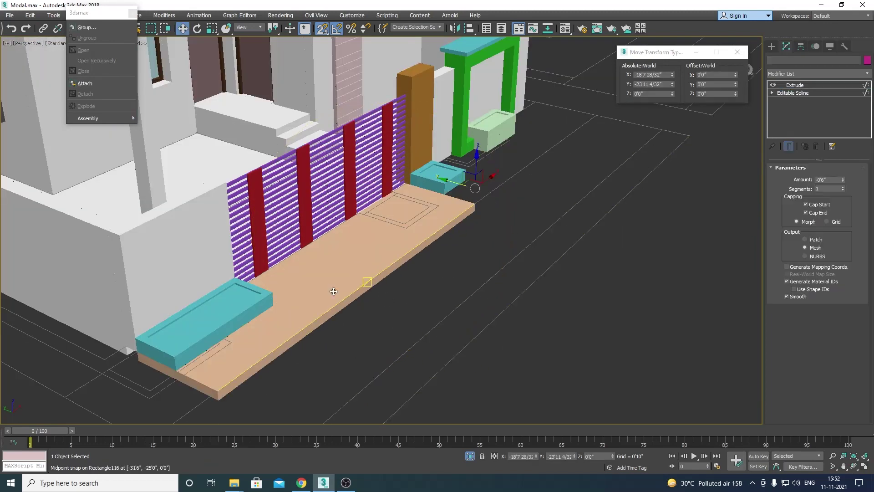
pyautogui.keyDown('ctrl'); pyautogui.click(208, 164); pyautogui.keyUp('ctrl')
pyautogui.hotkey('alt', 'q')
pyautogui.press('l')
pyautogui.press('z')
pyautogui.click(155, 300)
pyautogui.scroll(5, 398, 262)
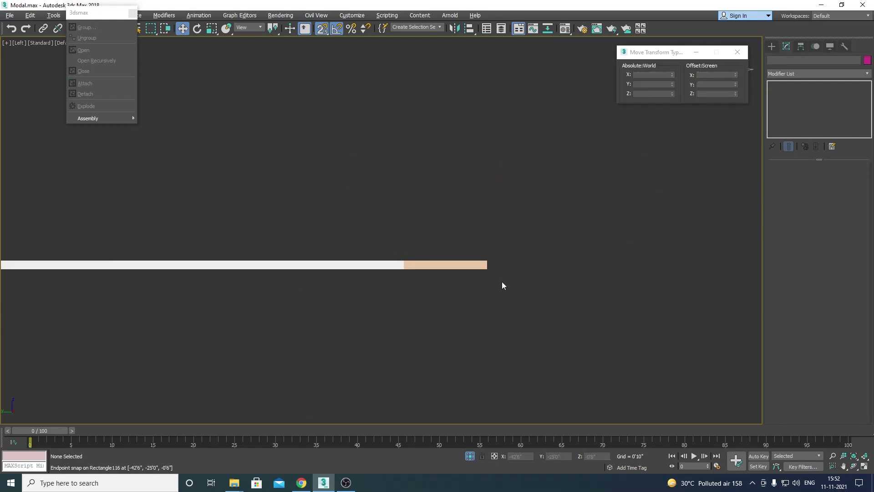
# Add an Edit Mesh modifier to the peach slab and select its outer-end vertices
pyautogui.scroll(4, 367, 232)
pyautogui.click(327, 228)
pyautogui.click(785, 72)
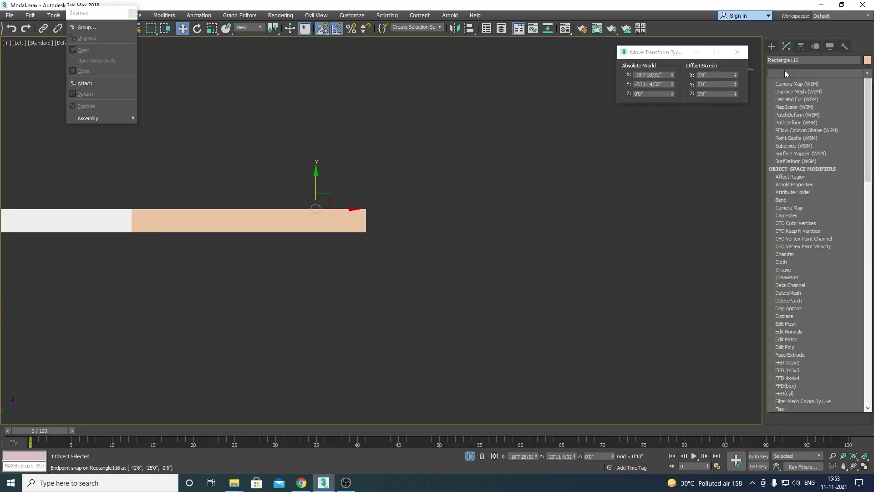
pyautogui.click(788, 95)
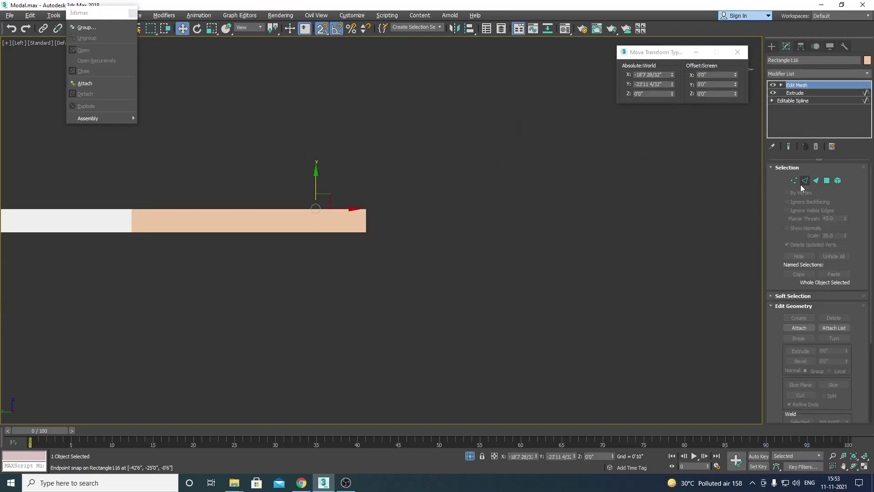
pyautogui.click(796, 182)
pyautogui.scroll(4, 385, 215)
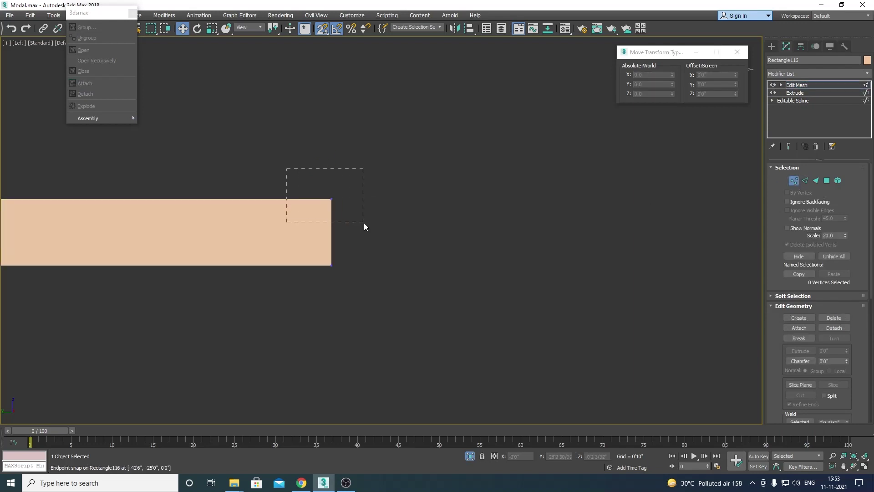
pyautogui.moveTo(364, 224); pyautogui.dragTo(364, 223)
pyautogui.press('F3')
# Lower the outer-end vertices by a negative offset so the slab slopes, then orbit to check
pyautogui.moveTo(338, 190); pyautogui.dragTo(335, 264)
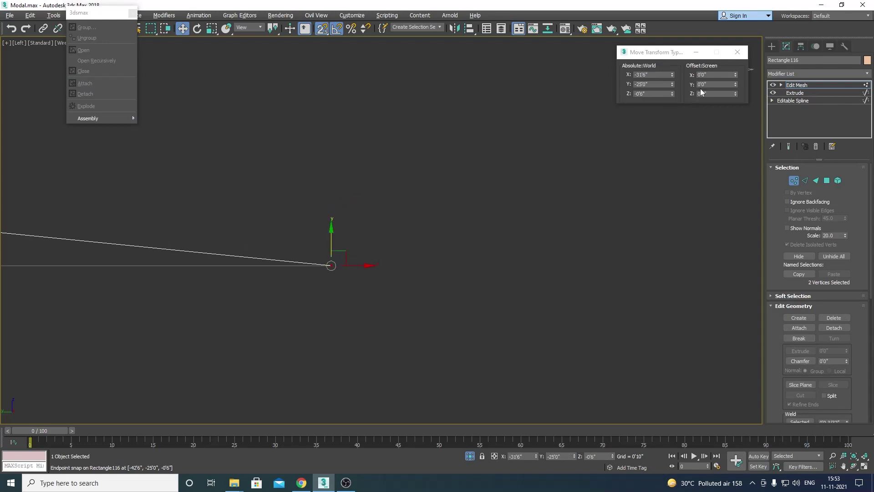
pyautogui.write('-')
pyautogui.press('Return')
pyautogui.click(478, 277)
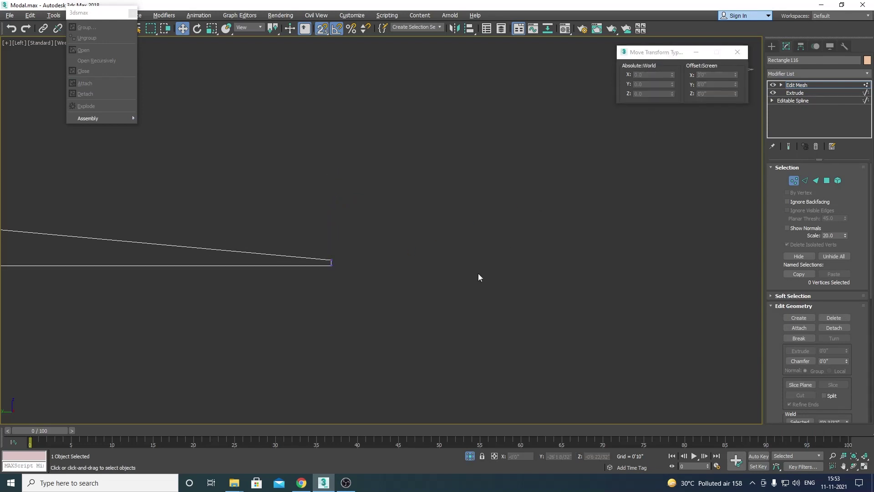
pyautogui.click(791, 93)
pyautogui.moveTo(483, 193); pyautogui.dragTo(316, 329)
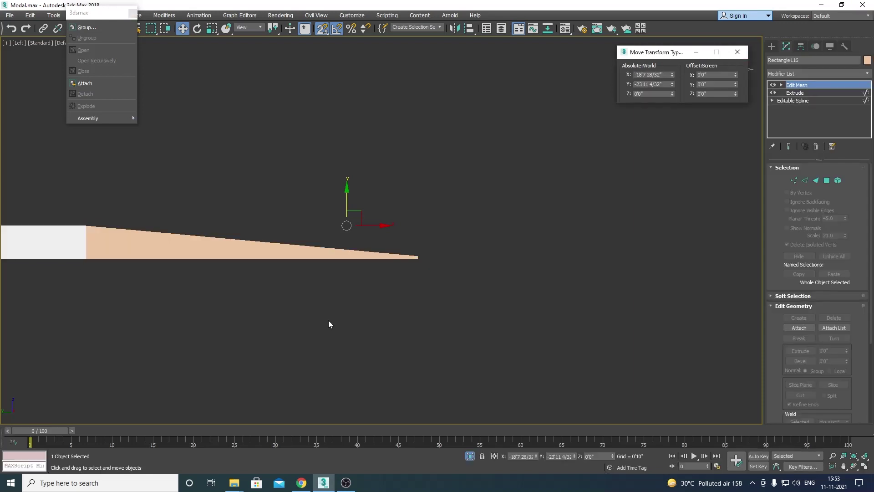
pyautogui.moveTo(347, 240)
pyautogui.keyDown('alt'); pyautogui.mouseDown(button='middle')
pyautogui.moveTo(369, 302)
pyautogui.moveTo(371, 341)
pyautogui.mouseUp(button='middle'); pyautogui.keyUp('alt')
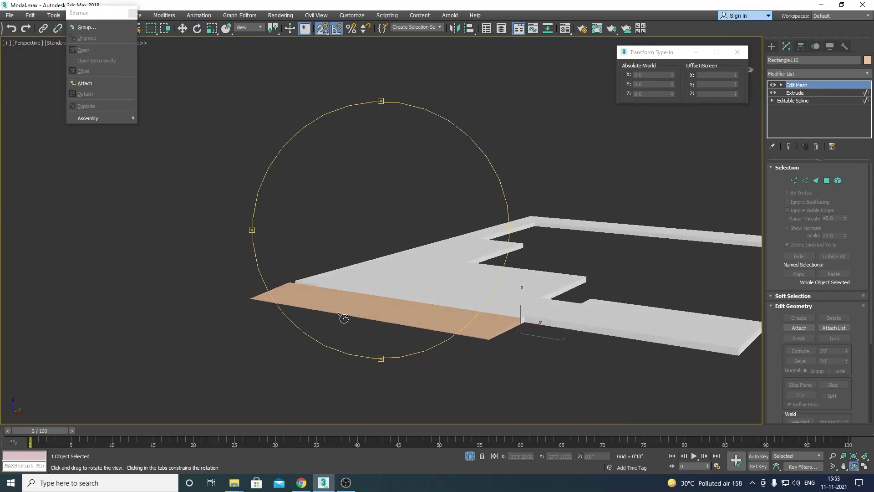
# End the slab isolation and unhide all objects so the full house shows again
pyautogui.rightClick(372, 342)
pyautogui.click(371, 341)
pyautogui.rightClick(452, 326)
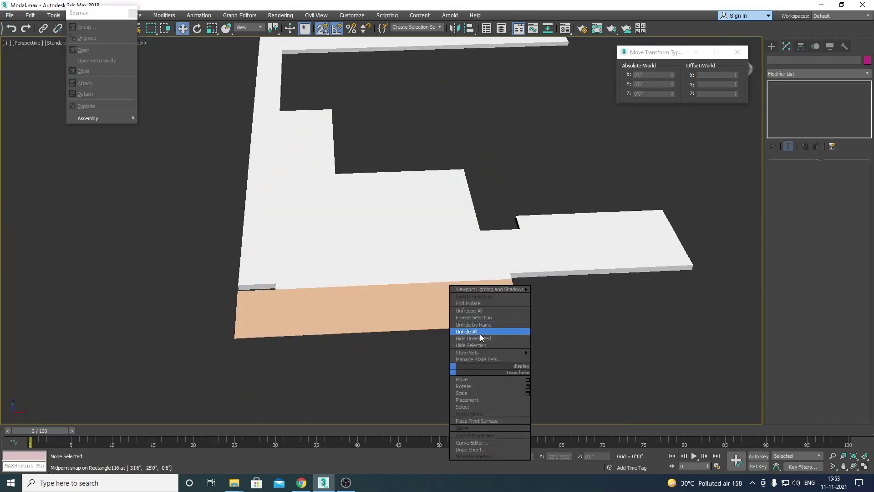
pyautogui.click(481, 331)
pyautogui.rightClick(480, 336)
pyautogui.click(465, 302)
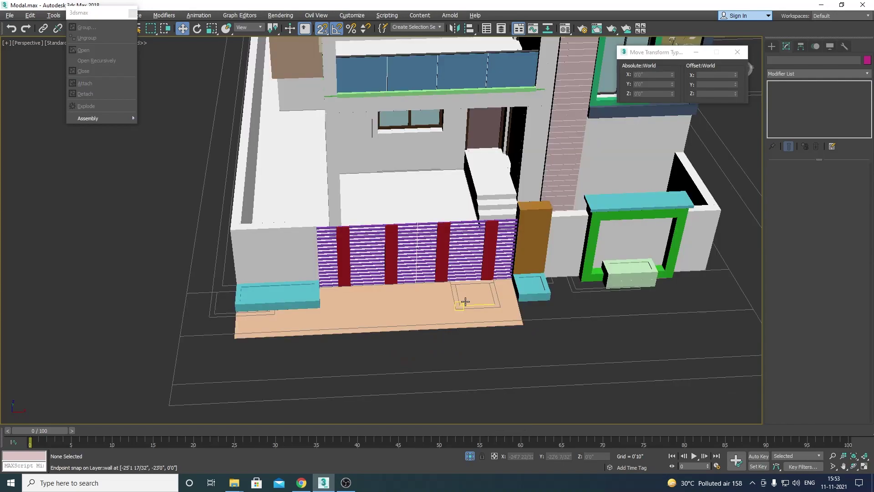
pyautogui.press('z')
# Orbit the Perspective view around the purple gate and the sloped peach slab
pyautogui.hotkey('ctrl', 'r')
pyautogui.scroll(10, 466, 301)
pyautogui.scroll(5, 392, 234)
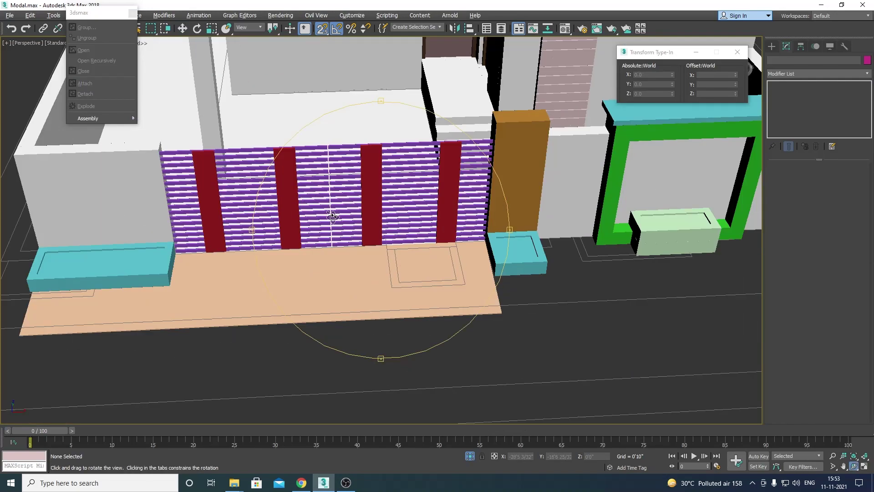
pyautogui.moveTo(392, 234); pyautogui.dragTo(343, 307)
pyautogui.scroll(-4, 344, 307)
pyautogui.press('w')
pyautogui.scroll(3, 288, 322)
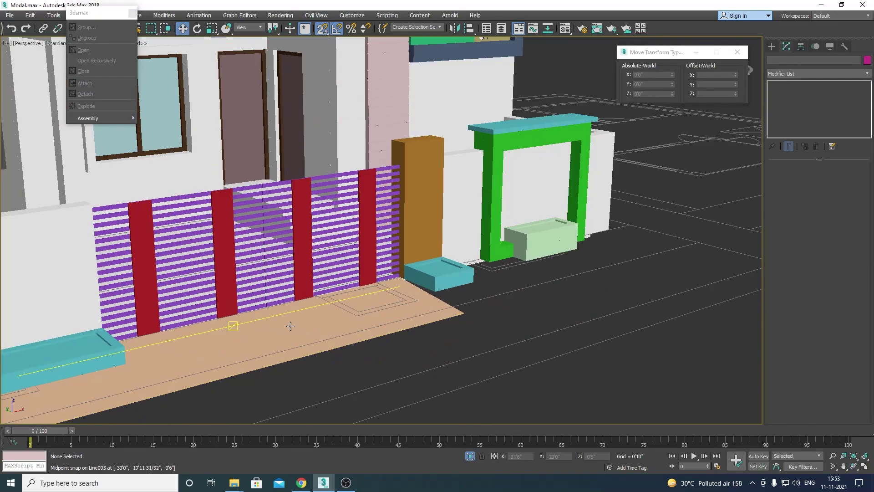
pyautogui.click(291, 327)
pyautogui.scroll(3, 291, 326)
pyautogui.moveTo(292, 325)
pyautogui.keyDown('alt'); pyautogui.mouseDown(button='middle')
pyautogui.moveTo(393, 288)
pyautogui.moveTo(402, 356)
pyautogui.mouseUp(button='middle'); pyautogui.keyUp('alt')
# Select the peach slab Rectangle116 and view it from the Top
pyautogui.click(402, 356)
pyautogui.click(371, 231)
pyautogui.press('t')
pyautogui.scroll(5, 370, 230)
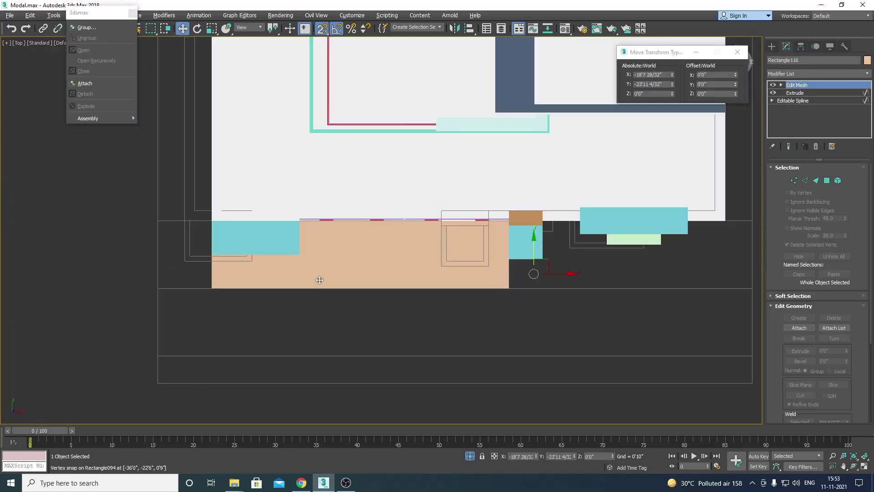
# Select the strip's end vertices and snap one end out to X 46'6"
pyautogui.click(793, 182)
pyautogui.moveTo(487, 356); pyautogui.dragTo(576, 178)
pyautogui.press('F3')
pyautogui.moveTo(582, 287)
pyautogui.mouseDown(button='middle')
pyautogui.moveTo(556, 267)
pyautogui.moveTo(99, 291)
pyautogui.mouseUp(button='middle')
pyautogui.scroll(-3, 100, 290)
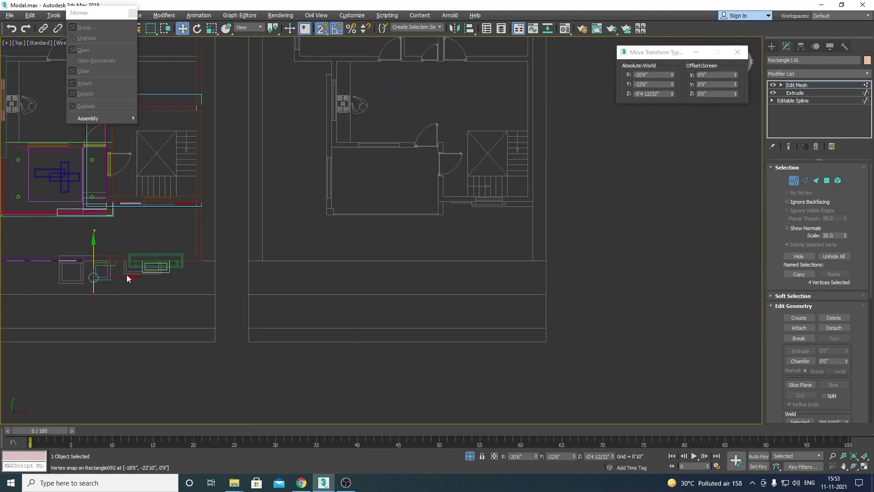
pyautogui.moveTo(534, 262); pyautogui.dragTo(535, 262)
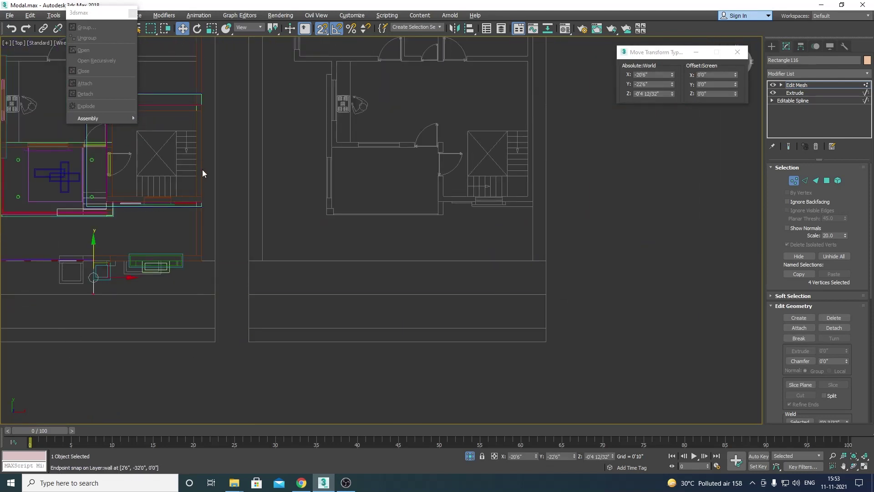
pyautogui.moveTo(131, 279); pyautogui.dragTo(546, 250)
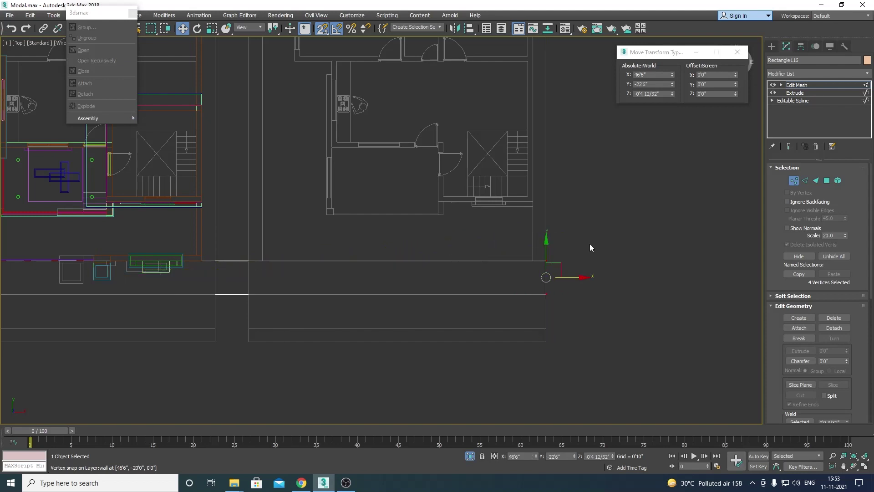
# Snap the strip's other end to X -42'6" and return to shaded display
pyautogui.scroll(-2, 589, 244)
pyautogui.scroll(1, 381, 283)
pyautogui.scroll(-1, 394, 242)
pyautogui.moveTo(360, 233)
pyautogui.mouseDown()
pyautogui.moveTo(64, 275)
pyautogui.moveTo(137, 295)
pyautogui.mouseUp()
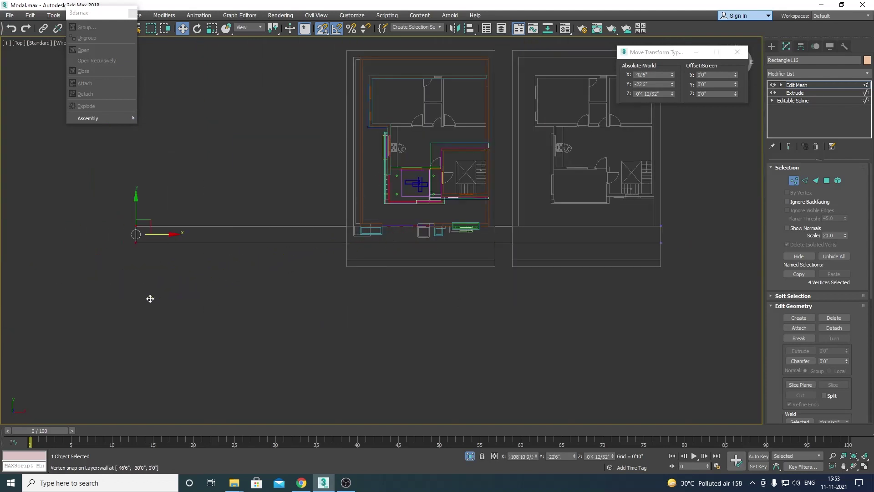
pyautogui.click(805, 87)
pyautogui.scroll(3, 255, 238)
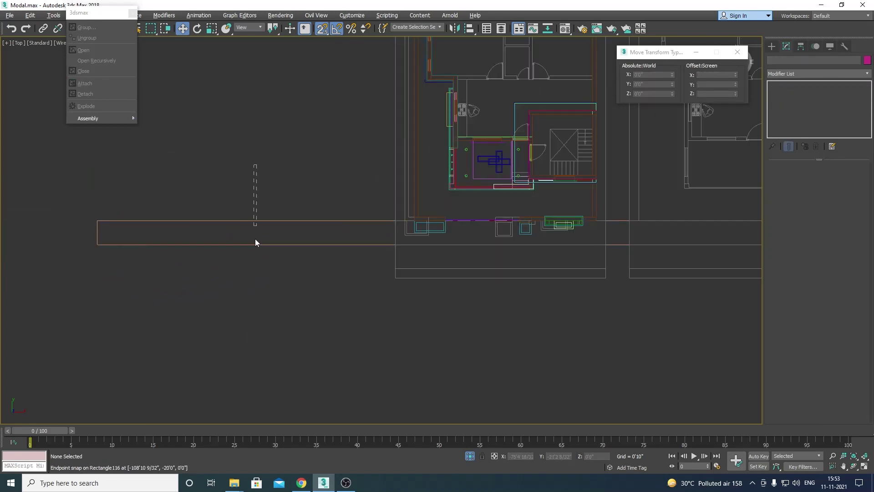
pyautogui.press('F3')
pyautogui.keyDown('alt'); pyautogui.moveTo(378, 265); pyautogui.dragTo(410, 191, button='middle'); pyautogui.keyUp('alt')
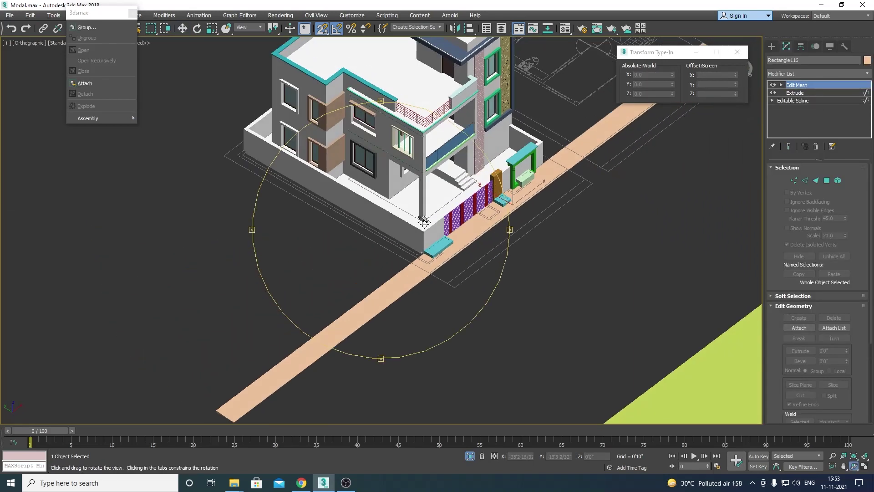
# Orbit around the house, then isolate the beige road strip and boundary wall
pyautogui.scroll(5, 381, 230)
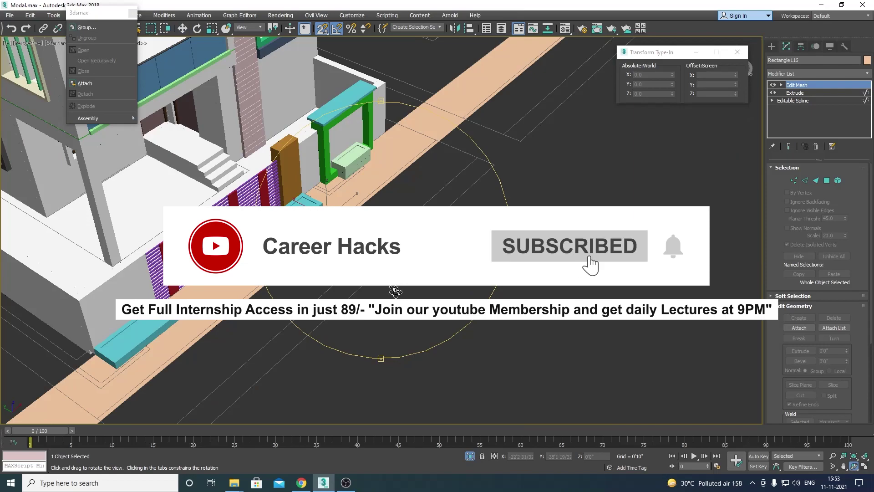
pyautogui.keyDown('alt'); pyautogui.moveTo(381, 182); pyautogui.dragTo(381, 136, button='middle'); pyautogui.keyUp('alt')
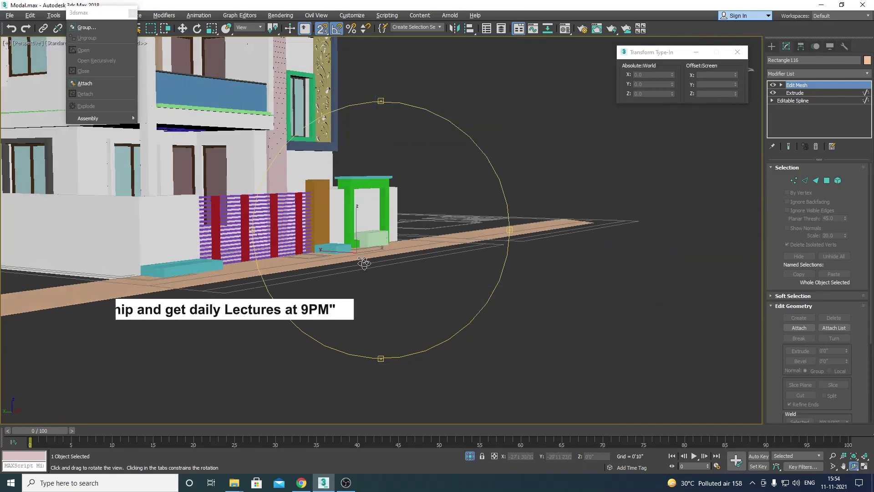
pyautogui.moveTo(654, 351)
pyautogui.mouseDown()
pyautogui.moveTo(348, 269)
pyautogui.moveTo(446, 316)
pyautogui.moveTo(436, 328)
pyautogui.mouseUp()
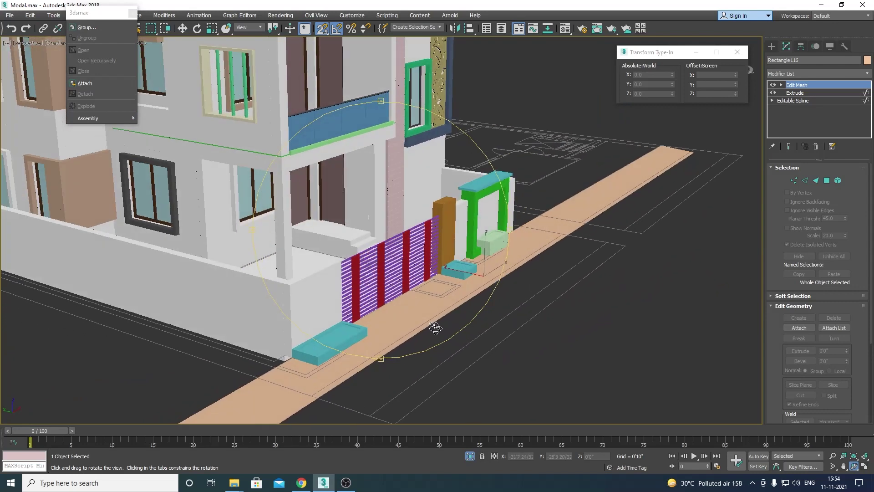
pyautogui.rightClick(470, 350)
pyautogui.click(449, 374)
pyautogui.scroll(5, 322, 316)
pyautogui.keyDown('ctrl'); pyautogui.click(240, 286); pyautogui.keyUp('ctrl')
pyautogui.hotkey('alt', 'q')
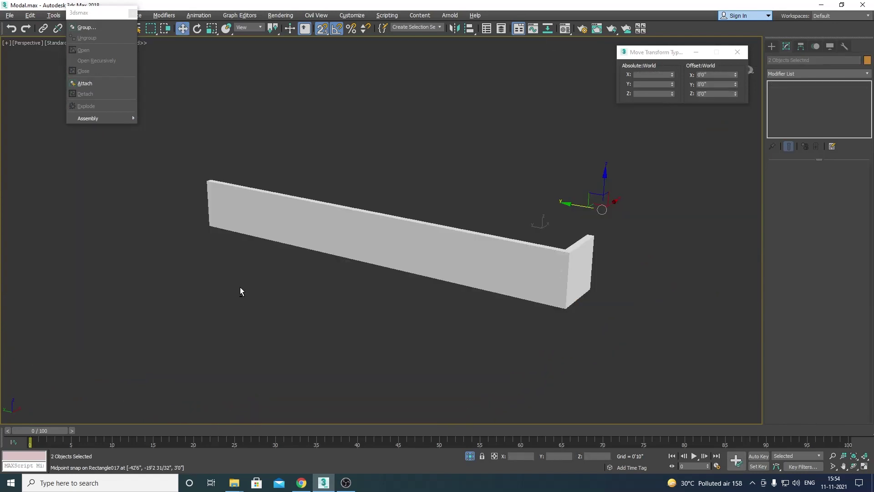
# End the isolation, check the scene through the camera, then view it from the Top
pyautogui.rightClick(512, 282)
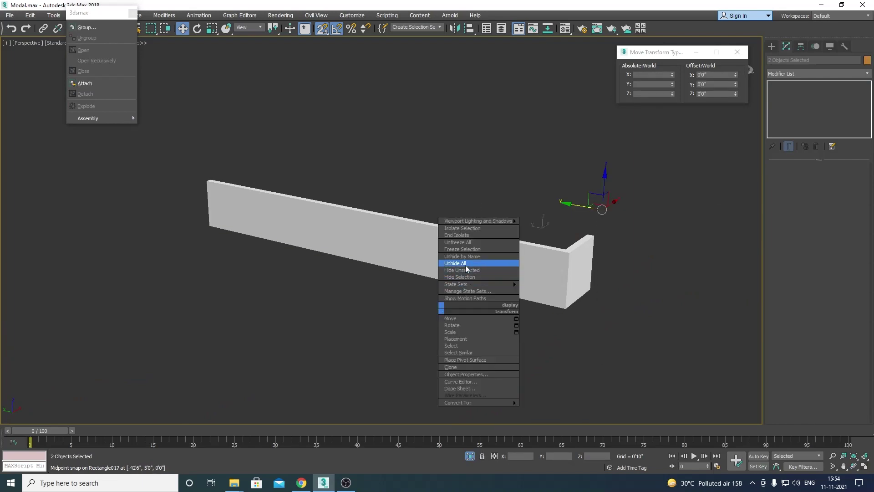
pyautogui.click(469, 268)
pyautogui.click(442, 346)
pyautogui.press('c')
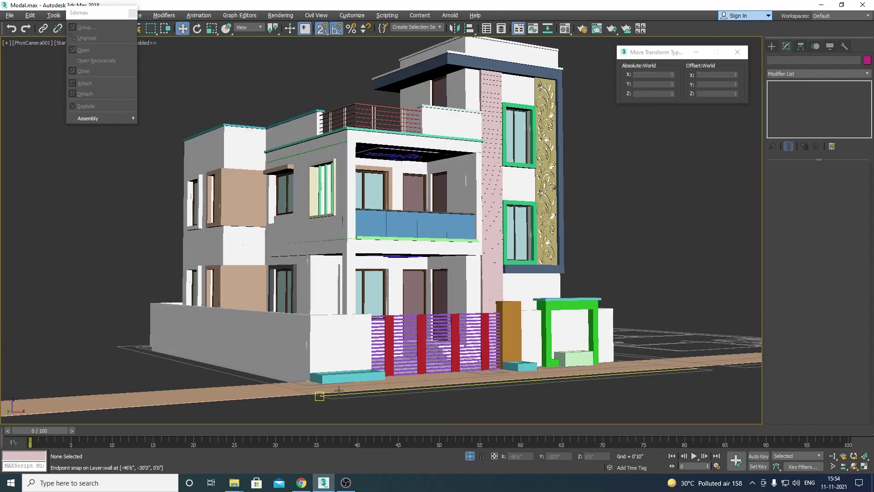
pyautogui.press('t')
pyautogui.scroll(5, 533, 271)
# Delete the green Plane001 and draw a new rectangle in front of the road strip
pyautogui.scroll(2, 373, 228)
pyautogui.click(372, 277)
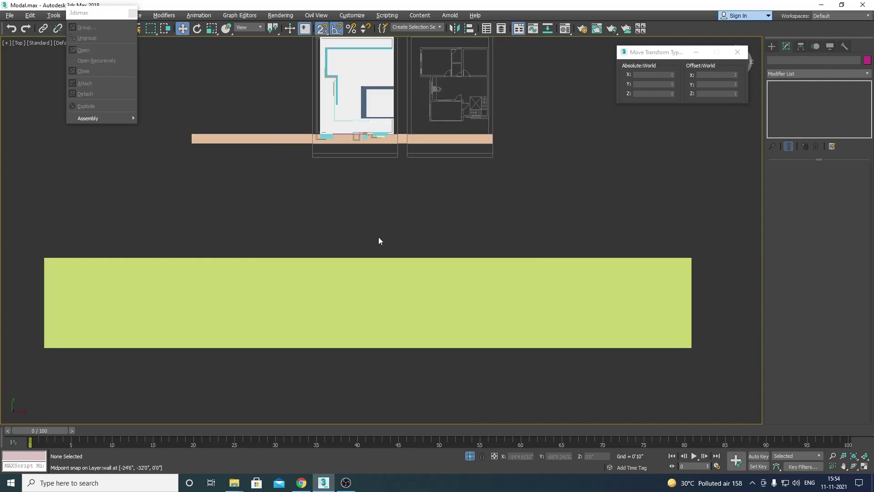
pyautogui.press('Delete')
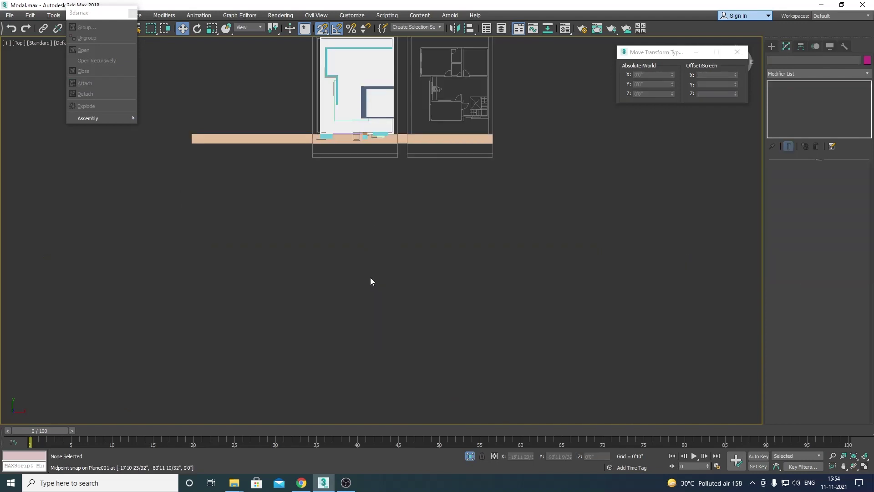
pyautogui.rightClick(323, 260)
pyautogui.click(332, 220)
pyautogui.moveTo(191, 144); pyautogui.dragTo(499, 291)
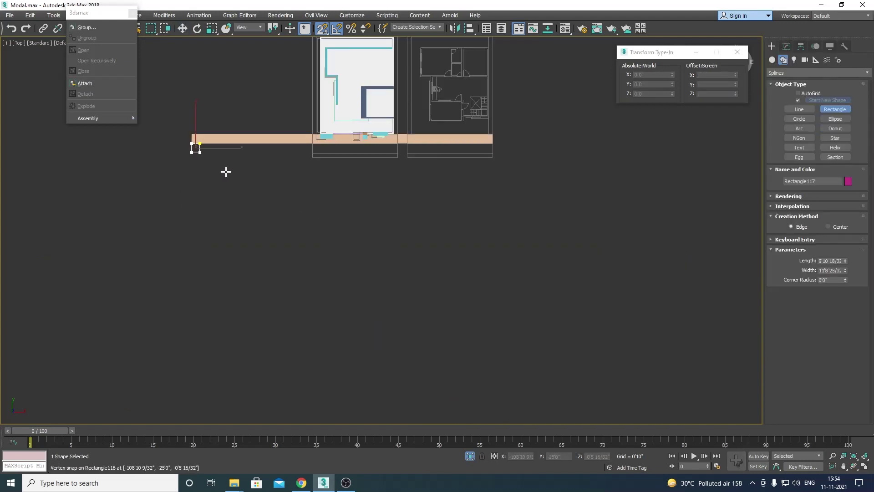
# Make the rectangle an Editable Spline and move its bottom segment Y -30'
pyautogui.rightClick(401, 207)
pyautogui.click(516, 299)
pyautogui.rightClick(401, 239)
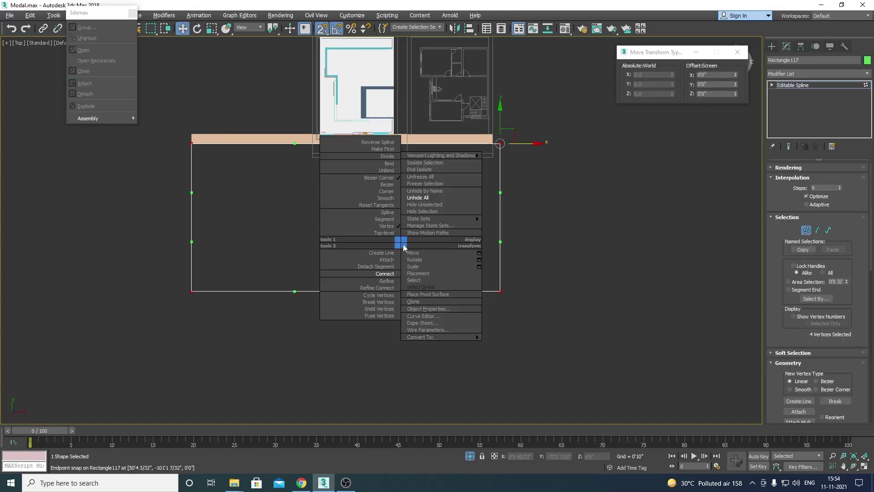
pyautogui.click(365, 199)
pyautogui.click(818, 231)
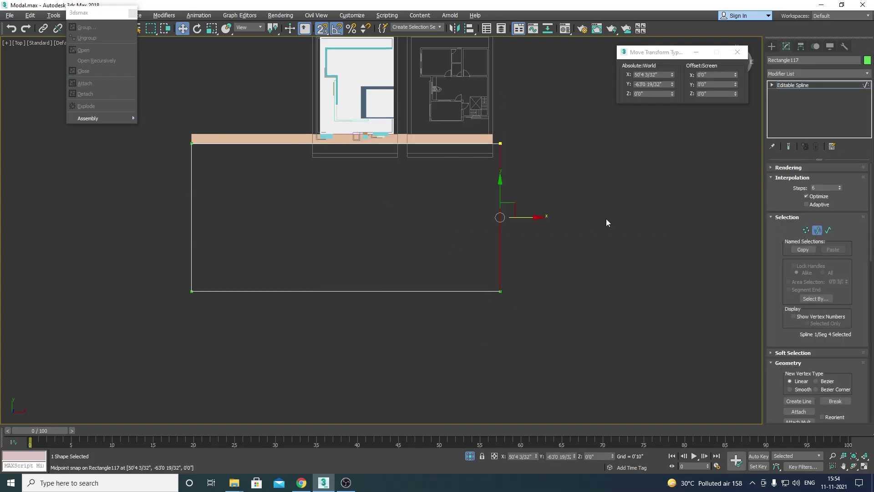
pyautogui.click(346, 291)
pyautogui.moveTo(343, 210); pyautogui.dragTo(343, 78)
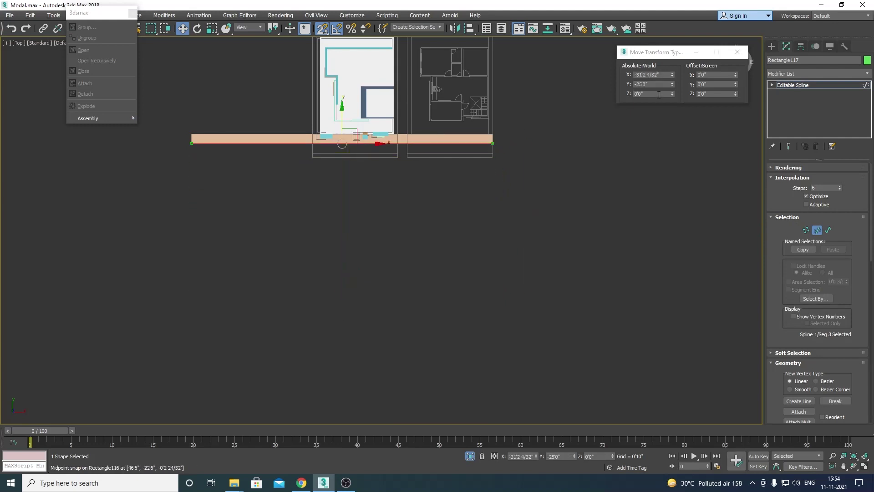
pyautogui.write("-30'")
pyautogui.press('Return')
pyautogui.scroll(3, 416, 160)
pyautogui.moveTo(416, 160)
pyautogui.mouseDown(button='middle')
pyautogui.moveTo(514, 248)
pyautogui.moveTo(528, 277)
pyautogui.mouseUp(button='middle')
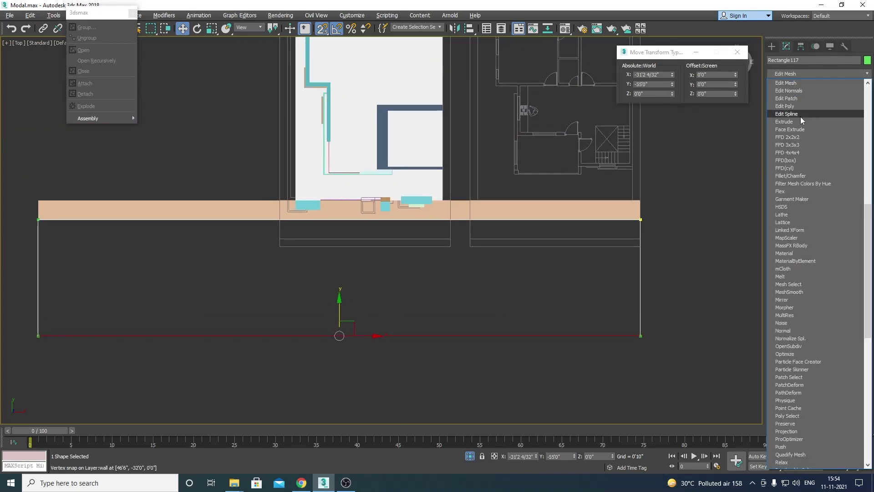
# Extrude the rectangle 0.5" and isolate it together with the beige strip
pyautogui.click(799, 125)
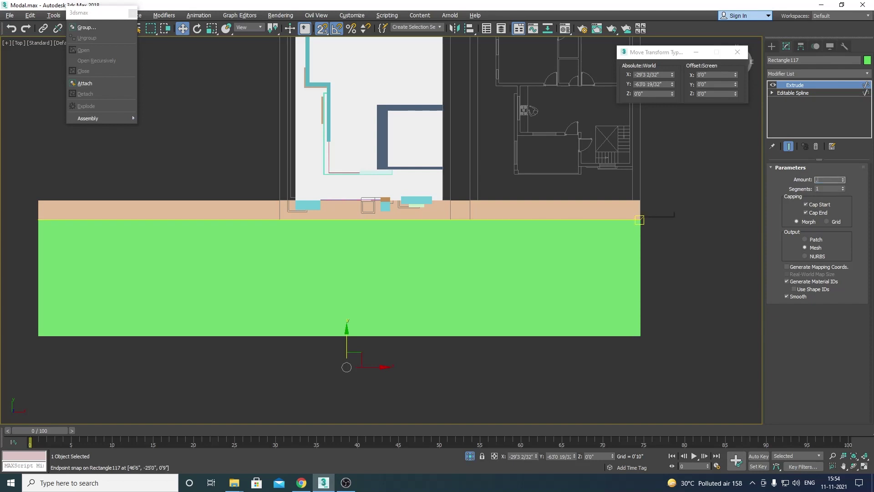
pyautogui.press('Return')
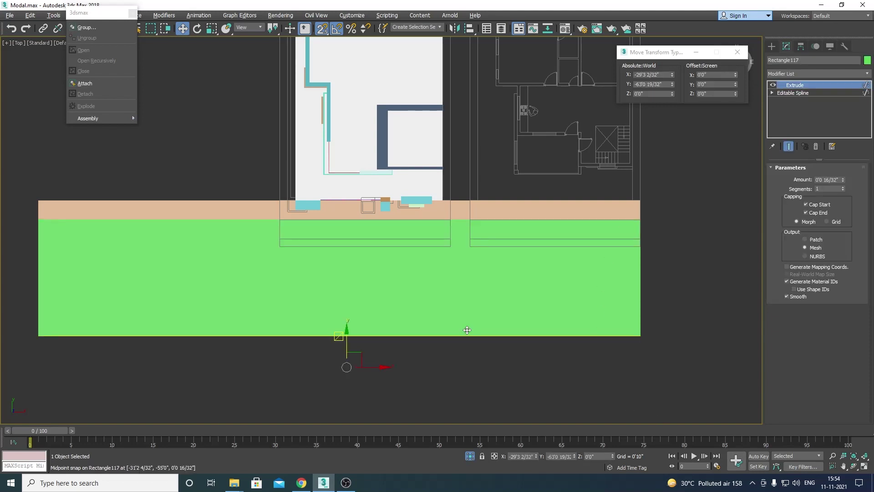
pyautogui.keyDown('ctrl'); pyautogui.click(211, 206); pyautogui.keyUp('ctrl')
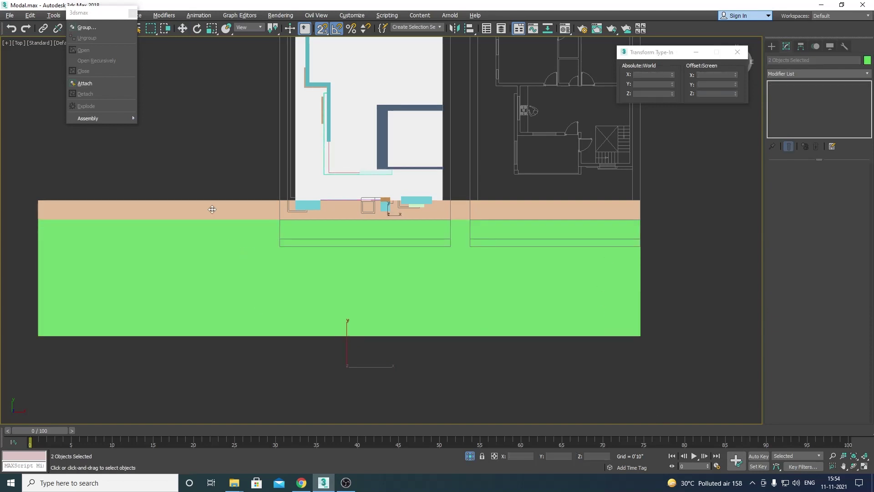
pyautogui.hotkey('alt', 'q')
# In Left view, select the green slab and center its pivot to the object
pyautogui.press('l')
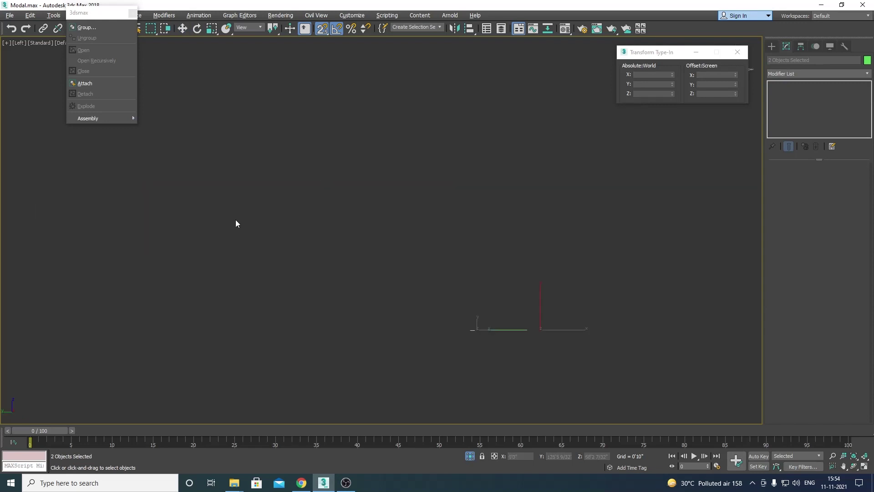
pyautogui.press('z')
pyautogui.moveTo(295, 157); pyautogui.dragTo(297, 291)
pyautogui.press('w')
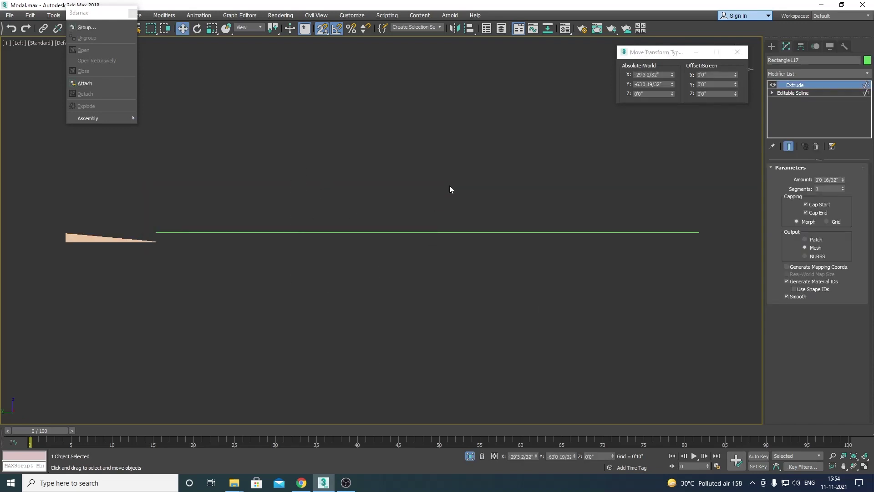
pyautogui.scroll(-5, 403, 272)
pyautogui.scroll(3, 556, 252)
pyautogui.click(801, 46)
pyautogui.click(815, 108)
pyautogui.click(807, 156)
pyautogui.click(786, 46)
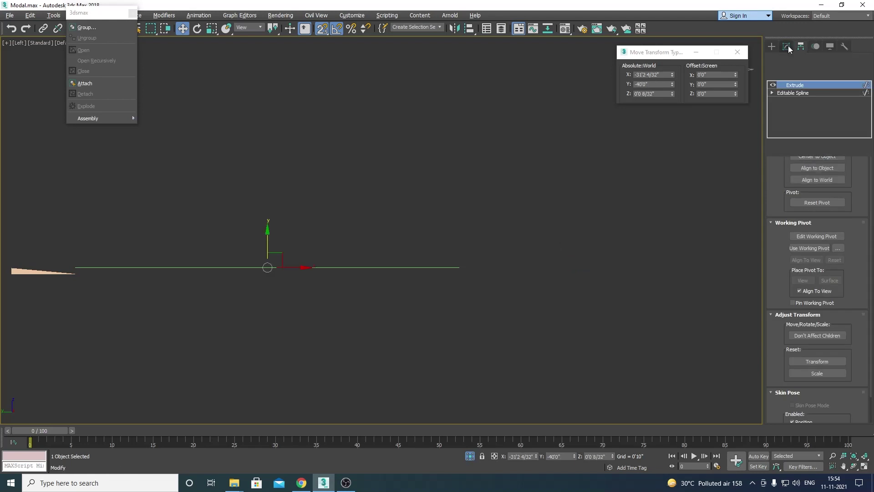
pyautogui.scroll(-3, 426, 239)
# Snap the green slab down onto the low edge of the beige strip
pyautogui.moveTo(390, 215); pyautogui.dragTo(390, 223)
pyautogui.scroll(3, 296, 239)
pyautogui.scroll(2, 297, 239)
pyautogui.scroll(2, 271, 109)
pyautogui.moveTo(246, 51); pyautogui.dragTo(249, 248)
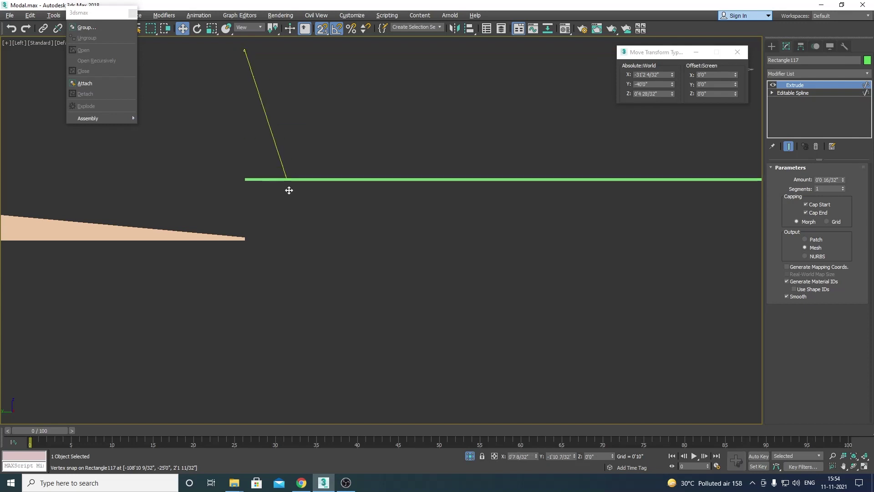
pyautogui.keyDown('ctrl'); pyautogui.click(249, 248); pyautogui.keyUp('ctrl')
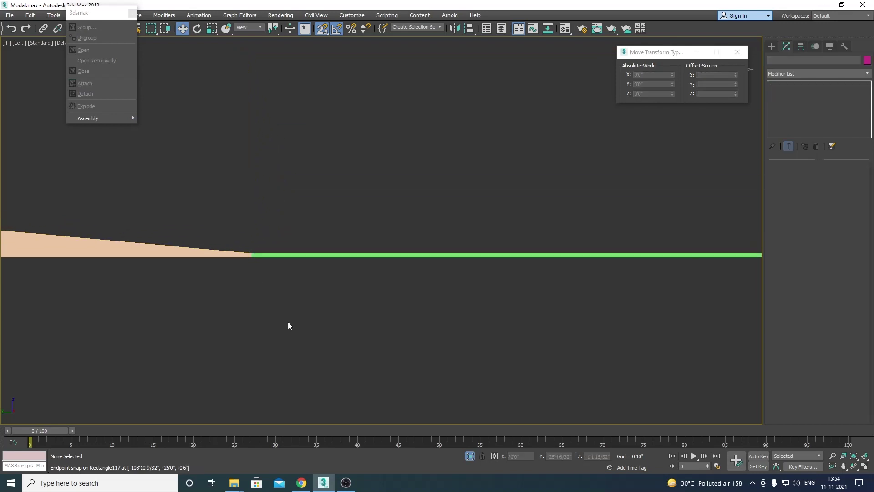
pyautogui.scroll(-3, 231, 230)
# Orbit the two slabs in Perspective, then end the isolation
pyautogui.press('p')
pyautogui.hotkey('ctrl', 'r')
pyautogui.moveTo(231, 225)
pyautogui.mouseDown()
pyautogui.moveTo(223, 278)
pyautogui.moveTo(376, 296)
pyautogui.mouseUp()
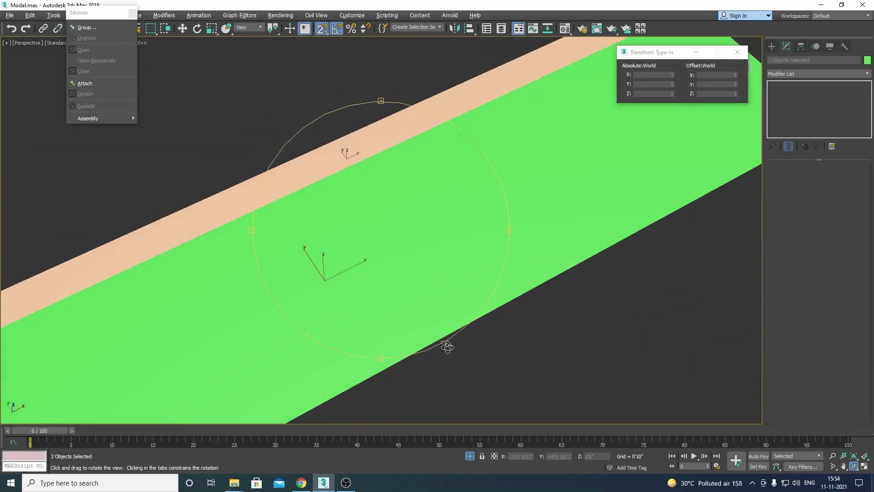
pyautogui.rightClick(482, 371)
pyautogui.click(499, 336)
# Orbit around the house to inspect the slabs before the gate, then deselect
pyautogui.press('z')
pyautogui.hotkey('ctrl', 'r')
pyautogui.moveTo(401, 296)
pyautogui.mouseDown()
pyautogui.moveTo(406, 318)
pyautogui.moveTo(440, 323)
pyautogui.mouseUp()
pyautogui.moveTo(264, 314)
pyautogui.mouseDown()
pyautogui.moveTo(351, 336)
pyautogui.moveTo(384, 312)
pyautogui.moveTo(363, 322)
pyautogui.mouseUp()
pyautogui.moveTo(363, 322); pyautogui.dragTo(473, 239, button='middle')
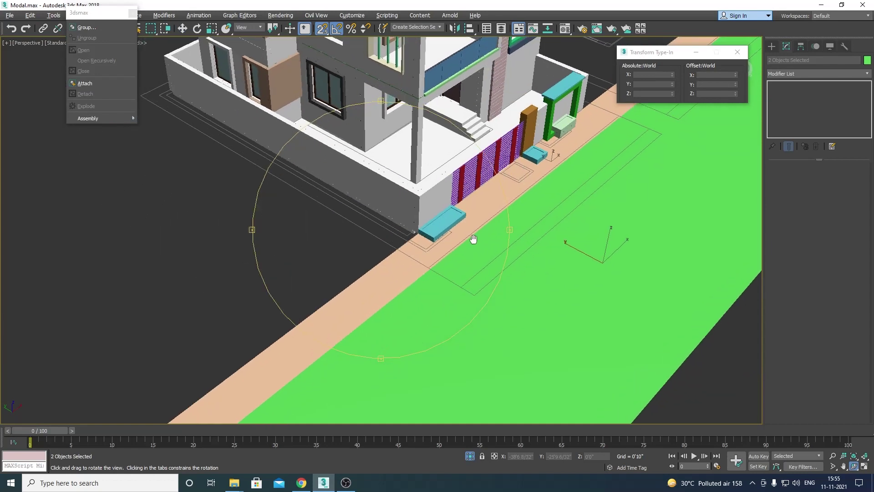
pyautogui.press('w')
pyautogui.click(332, 242)
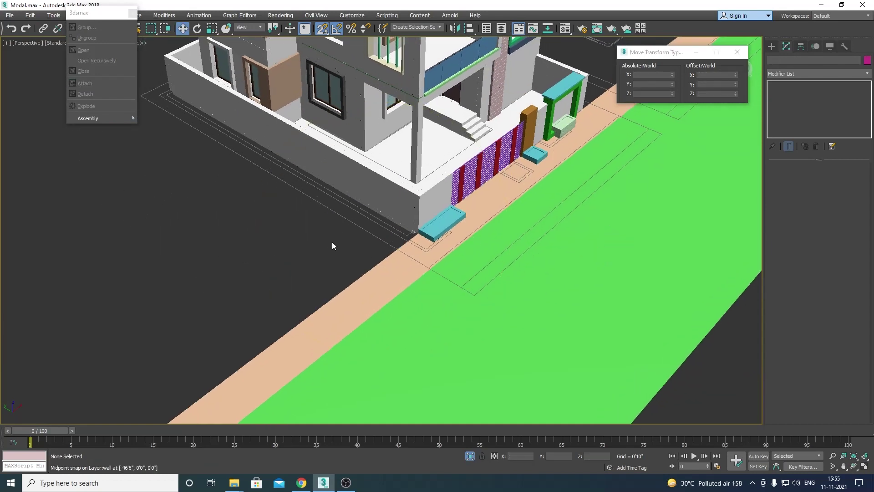
# In Top wireframe view, draw a rectangle along the road edge from the wall corner
pyautogui.press('t')
pyautogui.scroll(3, 244, 171)
pyautogui.scroll(4, 244, 172)
pyautogui.rightClick(299, 219)
pyautogui.click(309, 170)
pyautogui.press('F3')
pyautogui.scroll(-5, 454, 239)
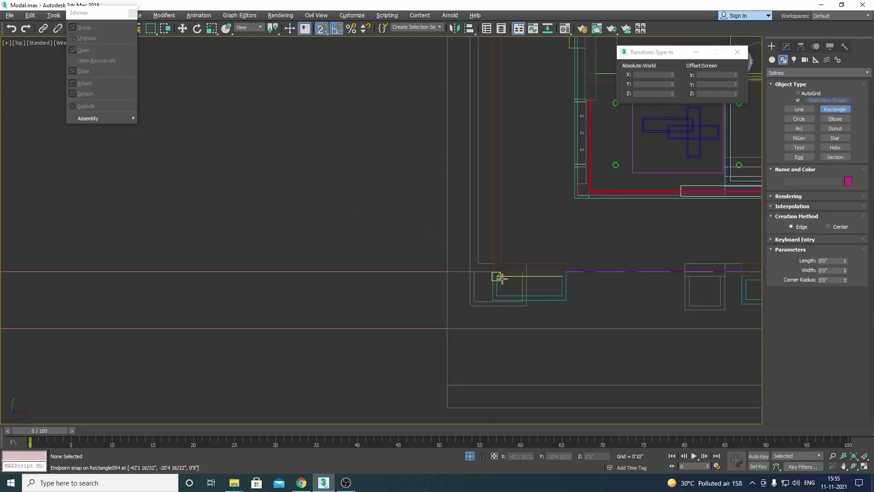
pyautogui.moveTo(493, 271)
pyautogui.mouseDown()
pyautogui.moveTo(31, 225)
pyautogui.moveTo(20, 241)
pyautogui.mouseUp()
pyautogui.press('w')
# Convert the rectangle to an Editable Spline and set all four vertices to Smooth
pyautogui.rightClick(185, 197)
pyautogui.moveTo(144, 291)
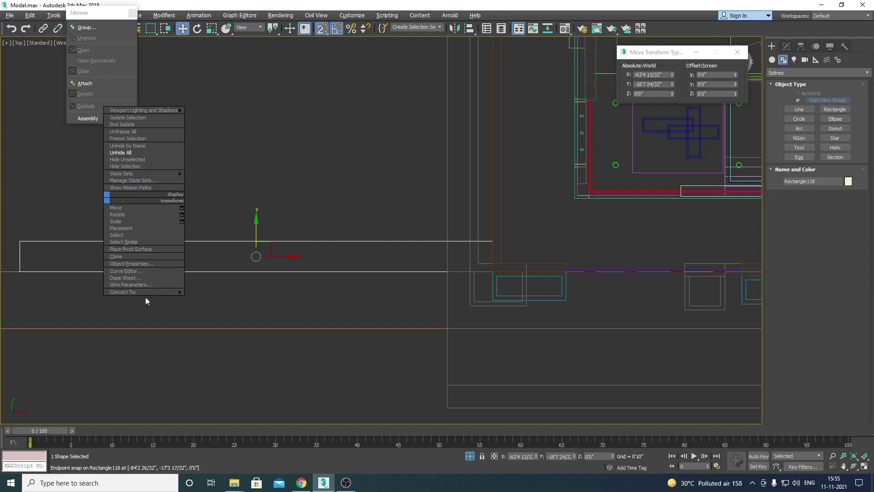
pyautogui.click(197, 294)
pyautogui.press('1')
pyautogui.hotkey('ctrl', 'a')
pyautogui.rightClick(188, 269)
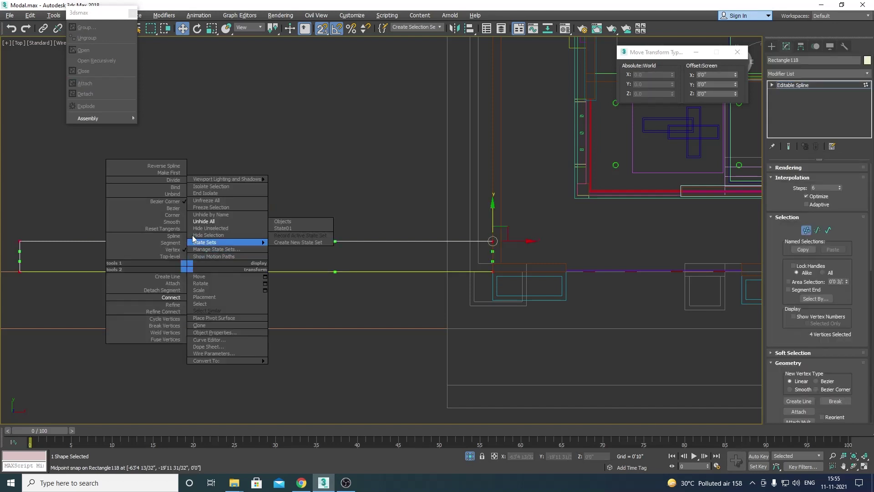
pyautogui.click(173, 222)
# Move the top segment onto the bottom edge, offset 9" in Y
pyautogui.click(817, 231)
pyautogui.click(297, 240)
pyautogui.moveTo(257, 218); pyautogui.dragTo(256, 272)
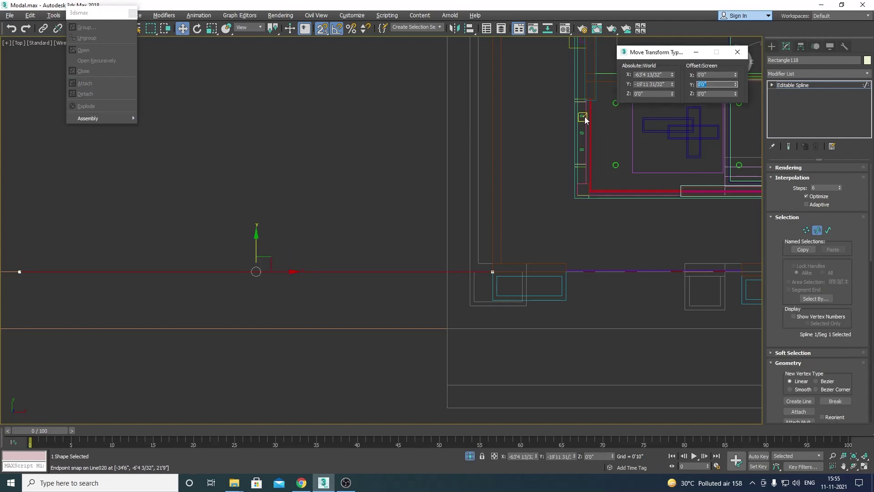
pyautogui.click(720, 86)
pyautogui.write('5')
pyautogui.press('Return')
pyautogui.scroll(-1, 802, 222)
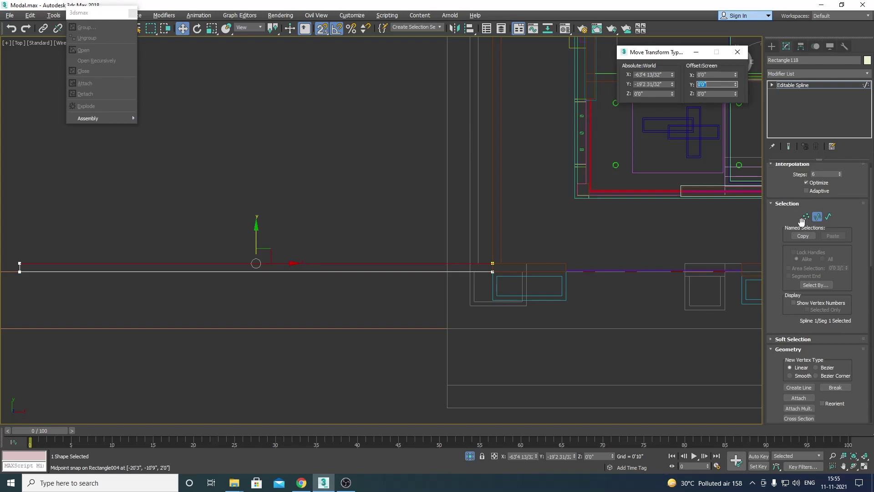
pyautogui.click(806, 217)
pyautogui.scroll(-2, 501, 273)
pyautogui.moveTo(349, 205)
pyautogui.mouseDown()
pyautogui.moveTo(459, 263)
pyautogui.moveTo(384, 264)
pyautogui.mouseUp()
# Add an Extrude modifier with Amount 1'0" and show the curb shaded
pyautogui.click(810, 75)
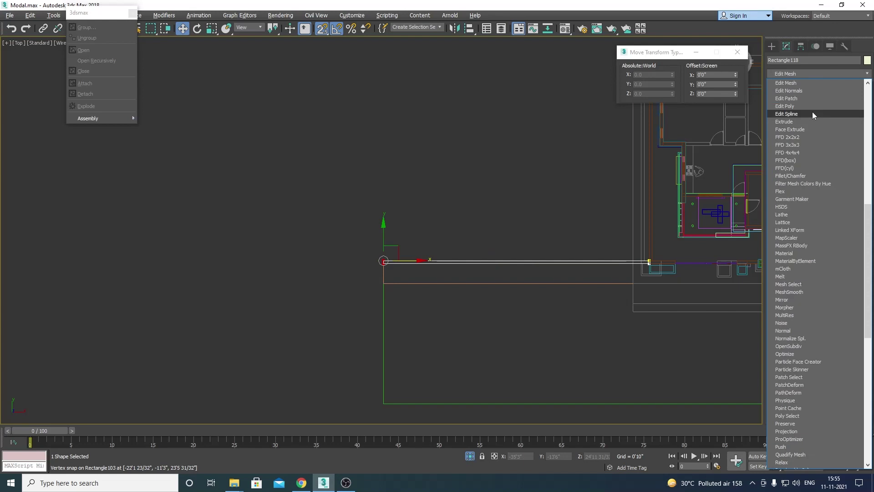
pyautogui.click(810, 121)
pyautogui.rightClick(843, 179)
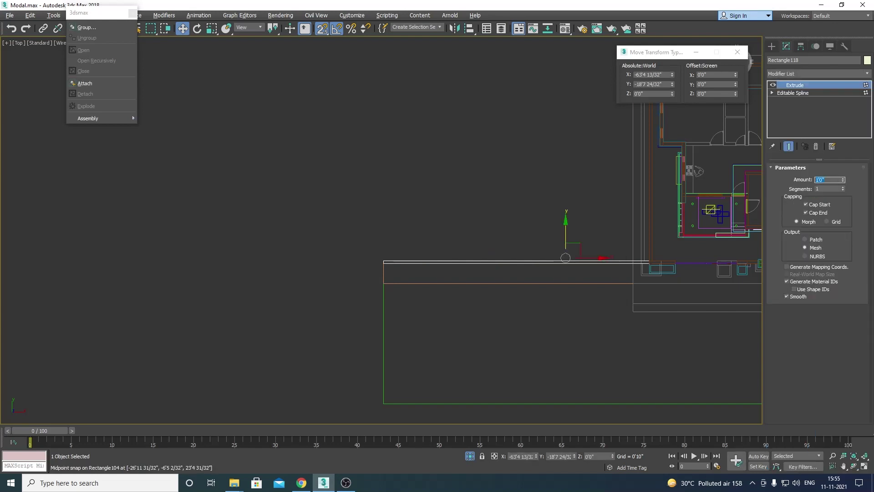
pyautogui.press('Return')
pyautogui.press('F3')
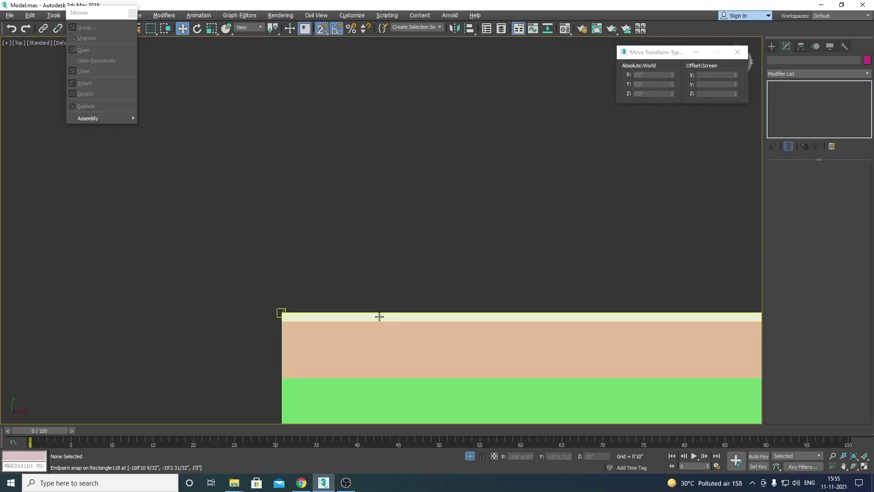
pyautogui.scroll(-3, 368, 307)
pyautogui.hotkey('ctrl', 'r')
# Orbit and zoom in the perspective view to inspect the curb and lawn along the road
pyautogui.press('p')
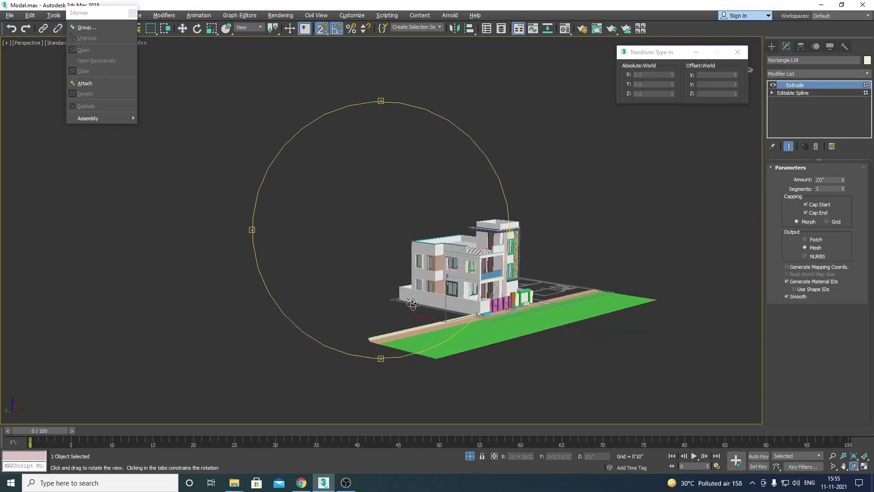
pyautogui.scroll(5, 408, 326)
pyautogui.moveTo(408, 326)
pyautogui.mouseDown()
pyautogui.moveTo(328, 272)
pyautogui.moveTo(328, 297)
pyautogui.moveTo(271, 299)
pyautogui.moveTo(367, 293)
pyautogui.moveTo(347, 299)
pyautogui.mouseUp()
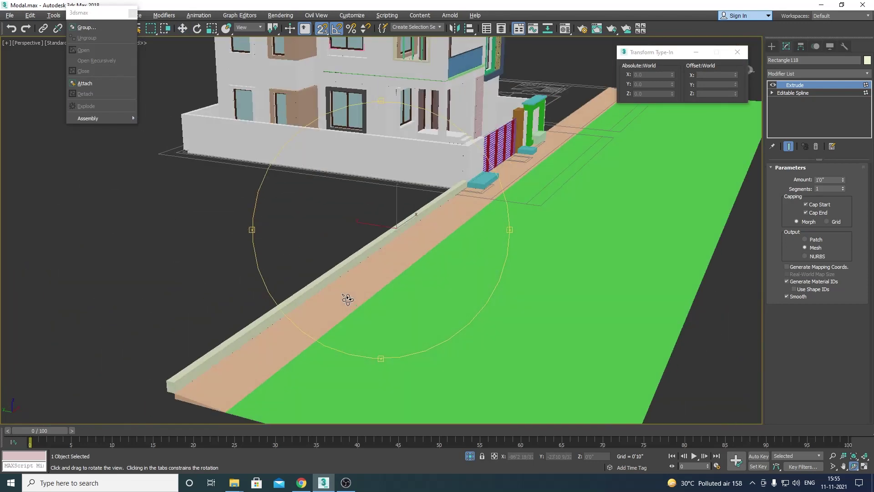
pyautogui.moveTo(347, 299); pyautogui.dragTo(235, 373, button='middle')
pyautogui.scroll(3, 235, 372)
pyautogui.scroll(-1, 210, 291)
# In the top view, clone the curb as a Copy further along the road edge, at X 40'11"
pyautogui.press('w')
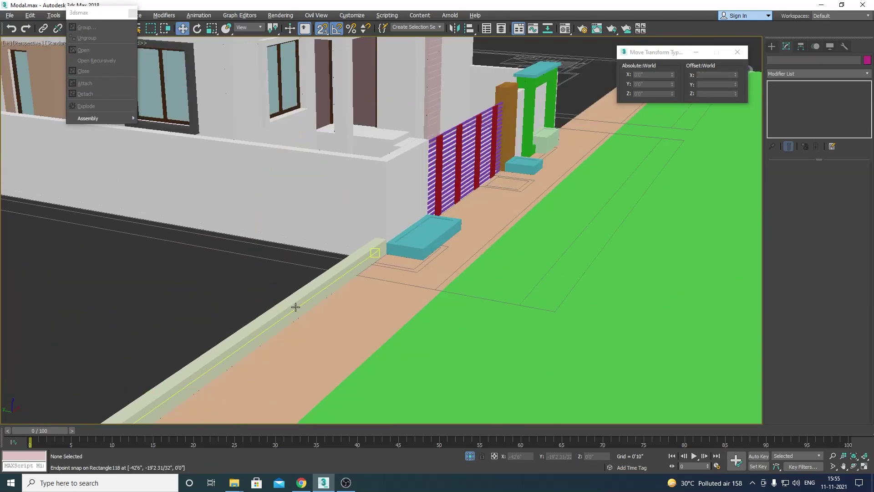
pyautogui.press('t')
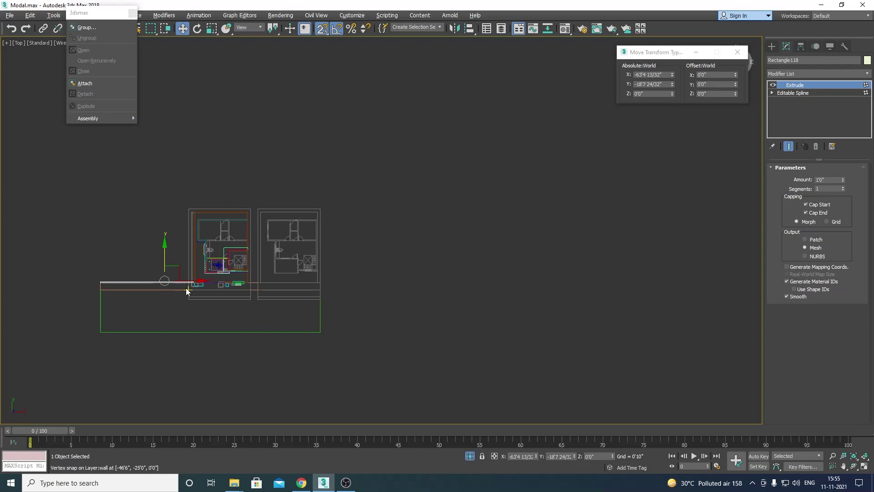
pyautogui.moveTo(186, 280)
pyautogui.keyDown('shift'); pyautogui.mouseDown()
pyautogui.moveTo(438, 279)
pyautogui.moveTo(168, 271)
pyautogui.mouseUp(); pyautogui.keyUp('shift')
pyautogui.click(438, 280)
pyautogui.scroll(3, 253, 285)
pyautogui.scroll(2, 444, 272)
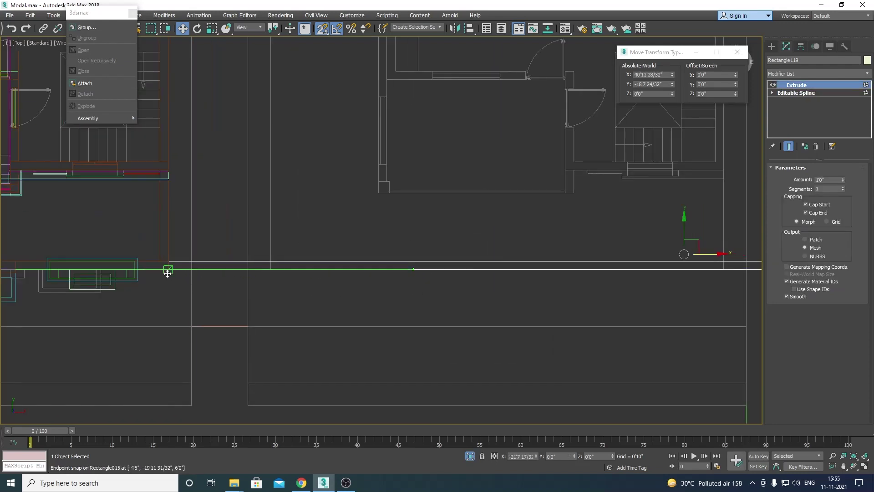
pyautogui.scroll(-3, 353, 263)
# Shade the top view, then view the house through PhysCamera001 with nothing selected
pyautogui.press('F3')
pyautogui.press('c')
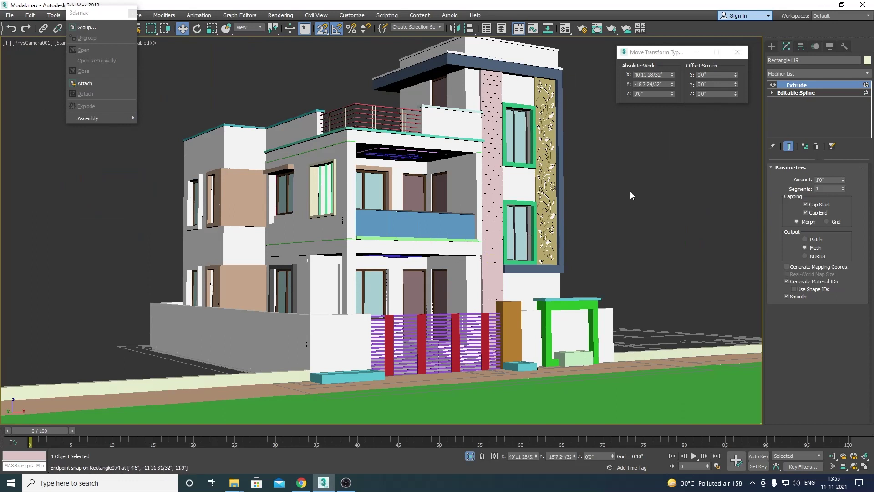
pyautogui.click(637, 198)
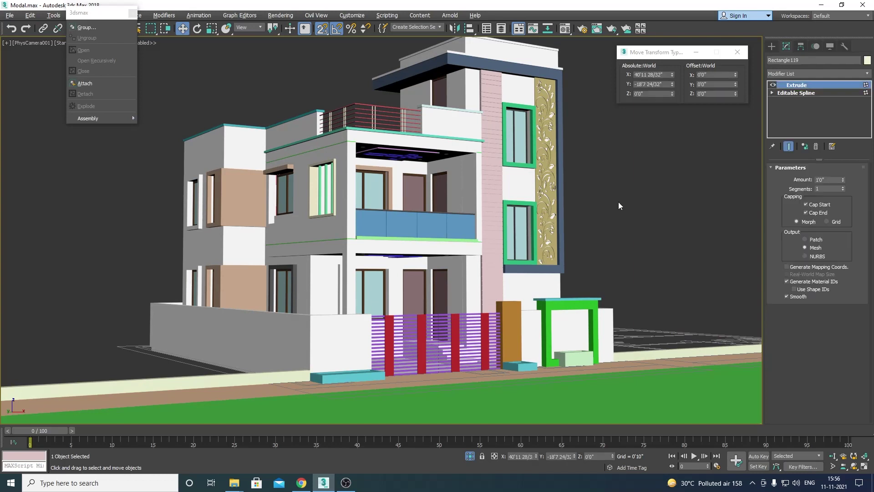
# Select the blue false-ceiling frames under the balcony, apply a small Z offset, then zoom out to the house
pyautogui.press('p')
pyautogui.scroll(5, 408, 161)
pyautogui.scroll(3, 306, 102)
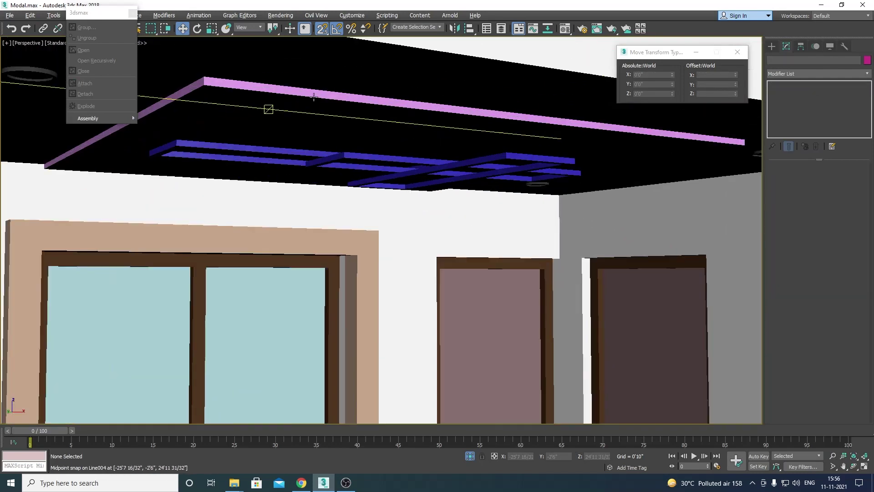
pyautogui.click(321, 108)
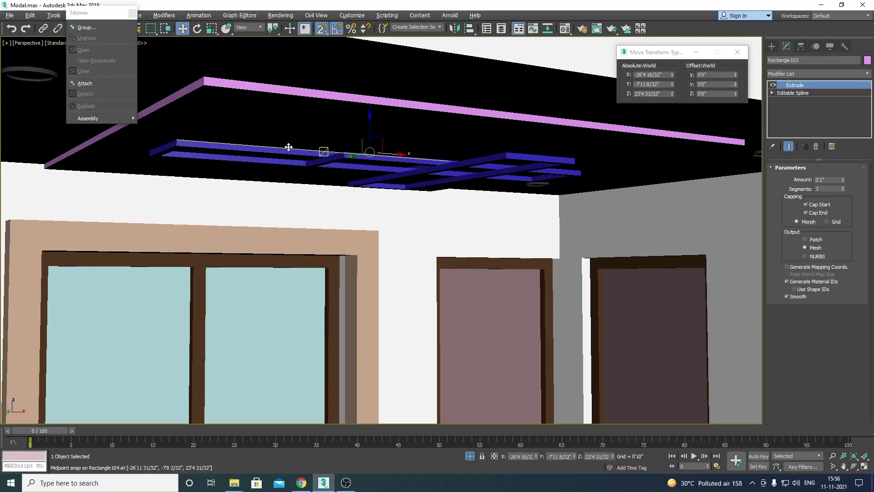
pyautogui.keyDown('ctrl'); pyautogui.click(329, 148); pyautogui.keyUp('ctrl')
pyautogui.keyDown('ctrl'); pyautogui.click(471, 157); pyautogui.keyUp('ctrl')
pyautogui.doubleClick(717, 94)
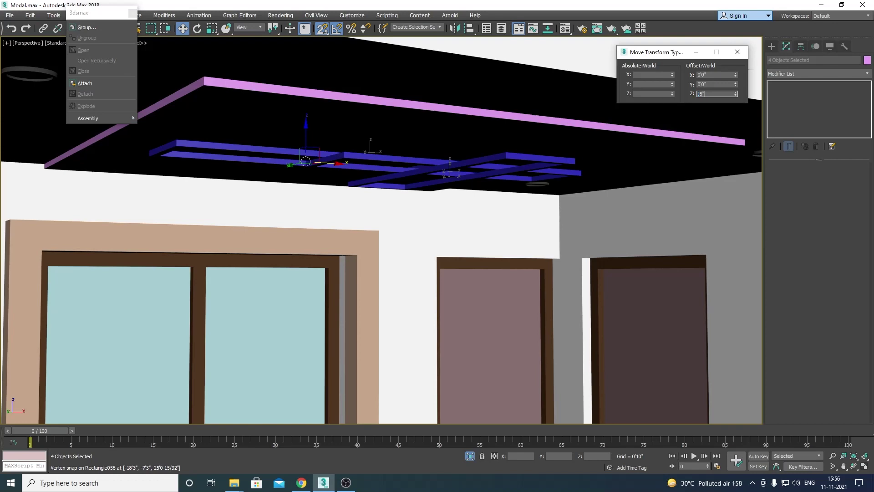
pyautogui.press('Return')
pyautogui.press('z')
pyautogui.moveTo(678, 220)
pyautogui.mouseDown()
pyautogui.moveTo(405, 263)
pyautogui.moveTo(401, 288)
pyautogui.moveTo(364, 219)
pyautogui.moveTo(350, 334)
pyautogui.moveTo(396, 309)
pyautogui.moveTo(329, 291)
pyautogui.mouseUp()
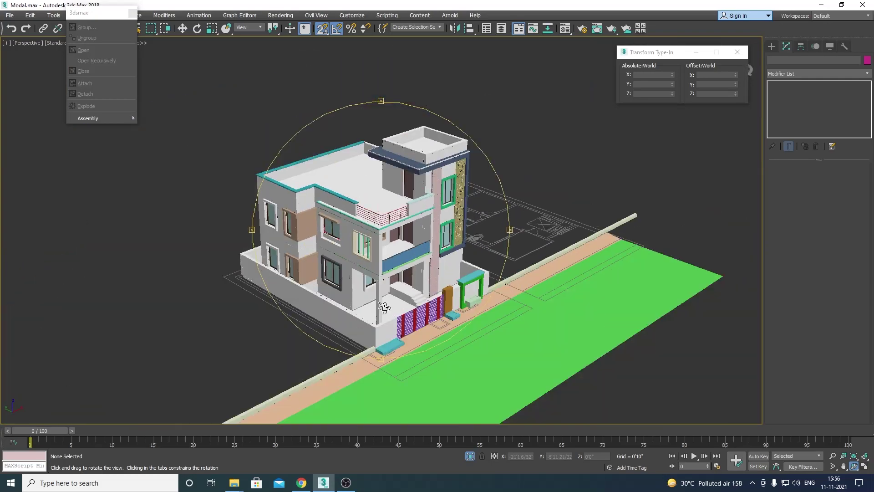
# Orbit the PhysCamera001 view slightly with safe frames turned on
pyautogui.press('w')
pyautogui.press('c')
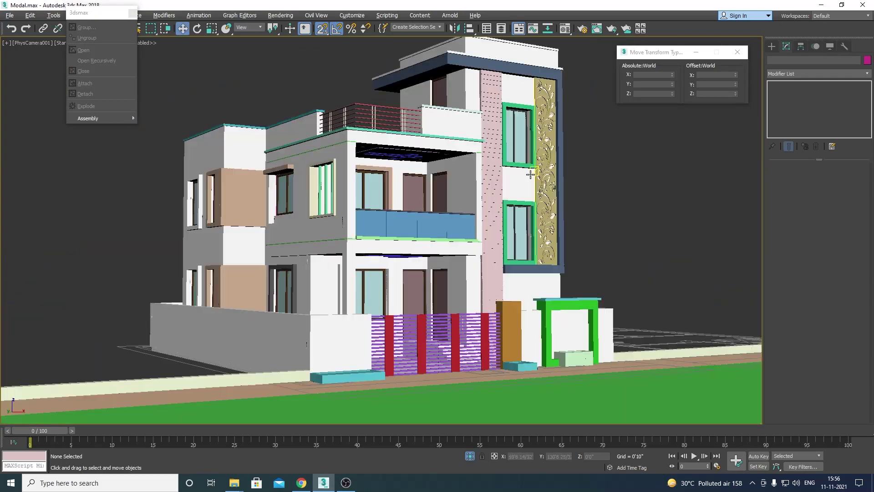
pyautogui.hotkey('ctrl', 'r')
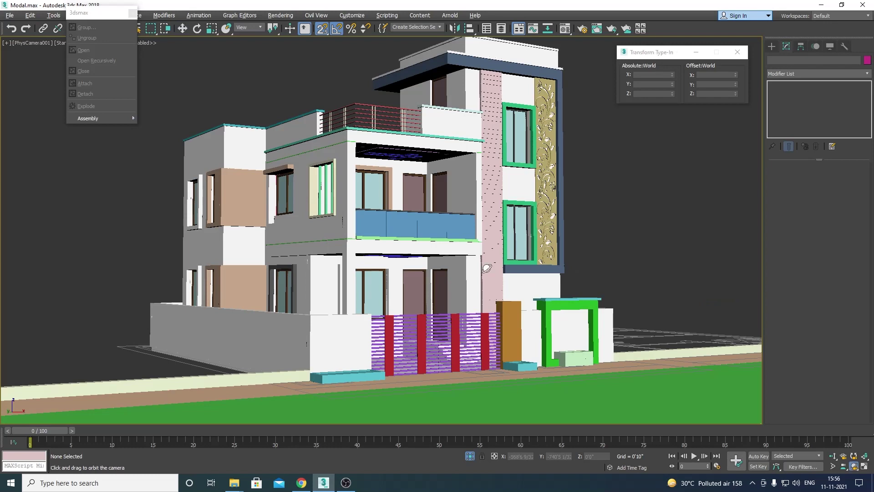
pyautogui.moveTo(481, 267); pyautogui.dragTo(479, 266)
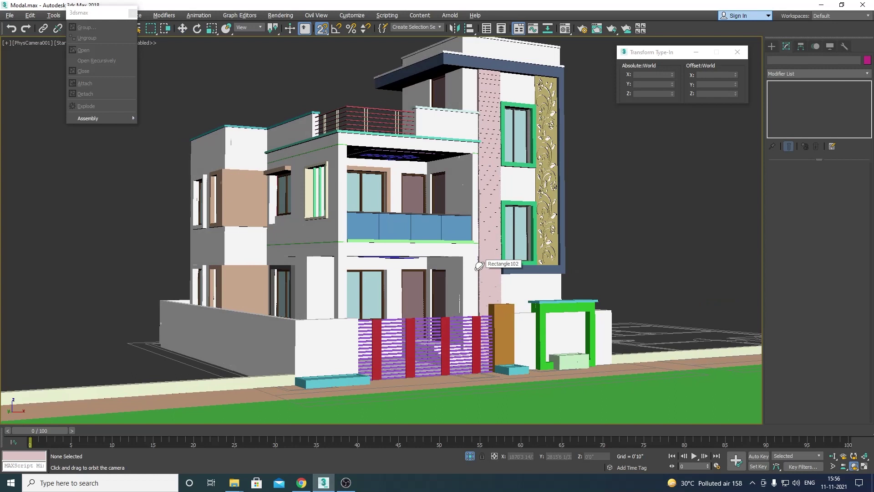
pyautogui.hotkey('shift', 'f')
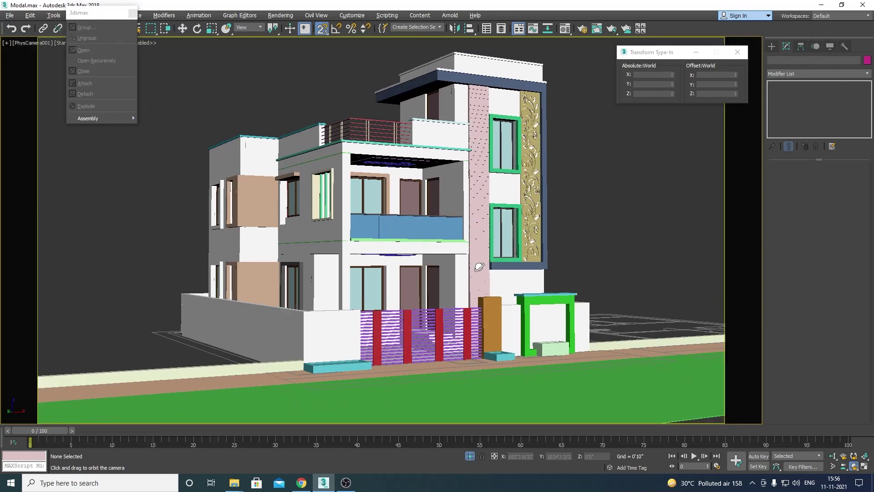
pyautogui.moveTo(479, 267); pyautogui.dragTo(477, 267)
# Frame an almost front-on perspective of the house and create PhysCamera002 from it
pyautogui.press('w')
pyautogui.press('p')
pyautogui.hotkey('ctrl', 'r')
pyautogui.moveTo(418, 234); pyautogui.dragTo(432, 245)
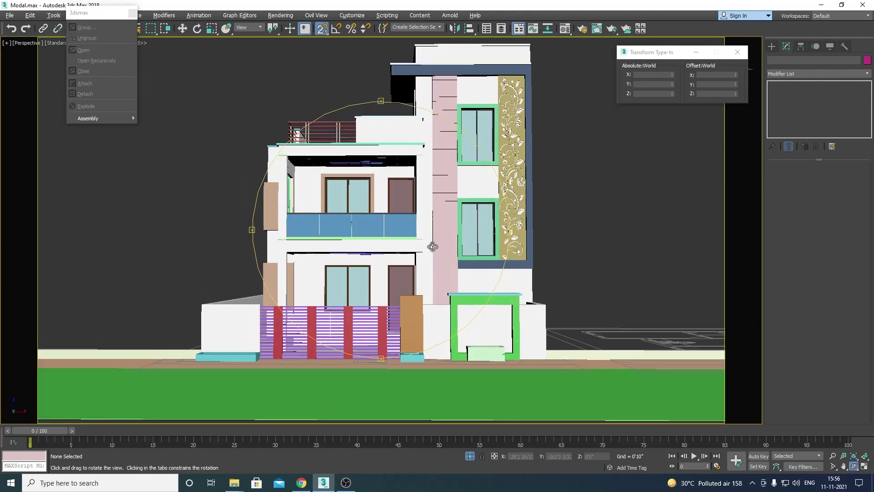
pyautogui.moveTo(432, 245); pyautogui.dragTo(434, 246)
pyautogui.hotkey('alt', 'z')
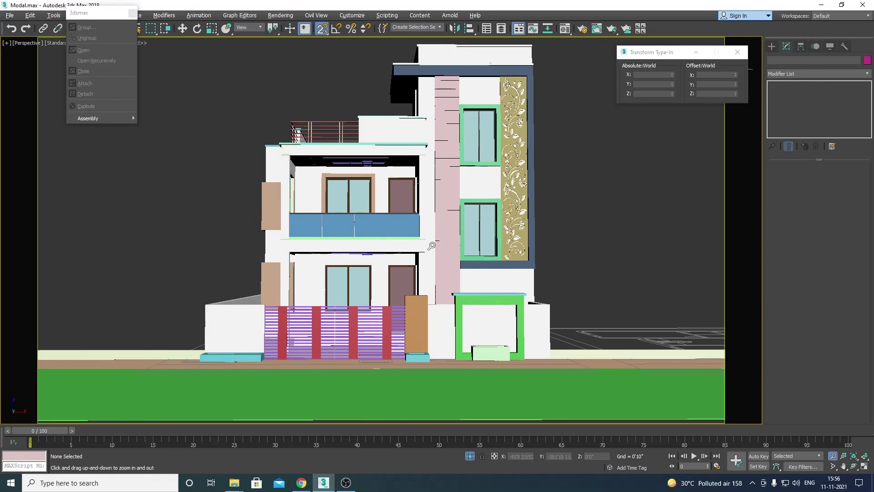
pyautogui.moveTo(441, 226); pyautogui.dragTo(446, 229, button='middle')
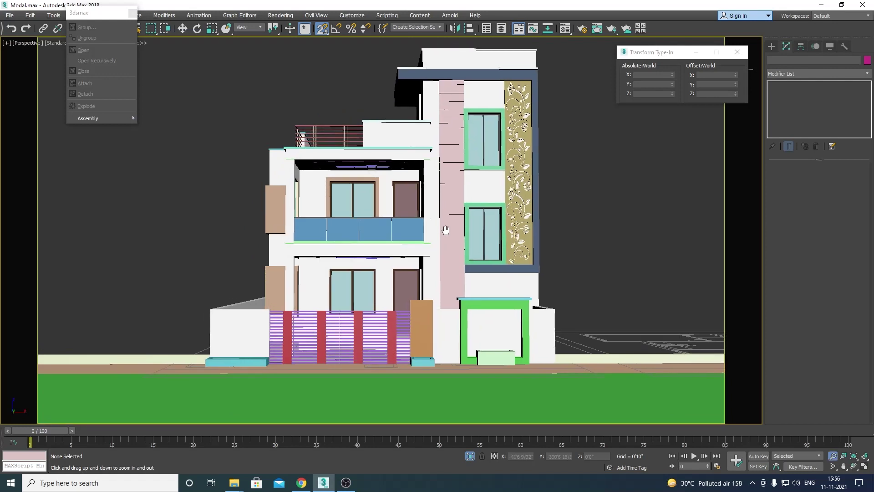
pyautogui.hotkey('ctrl', 'c')
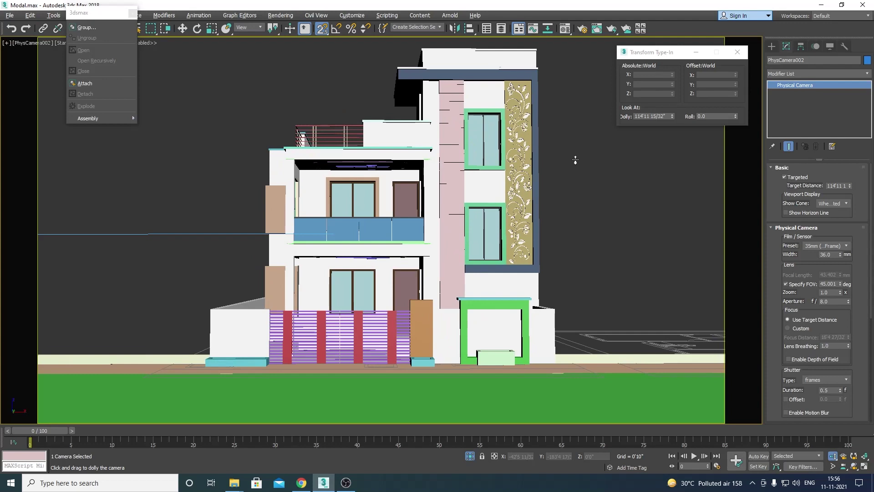
# Preview both cameras in the Select Camera list and return the viewport to PhysCamera001
pyautogui.click(583, 158)
pyautogui.press('c')
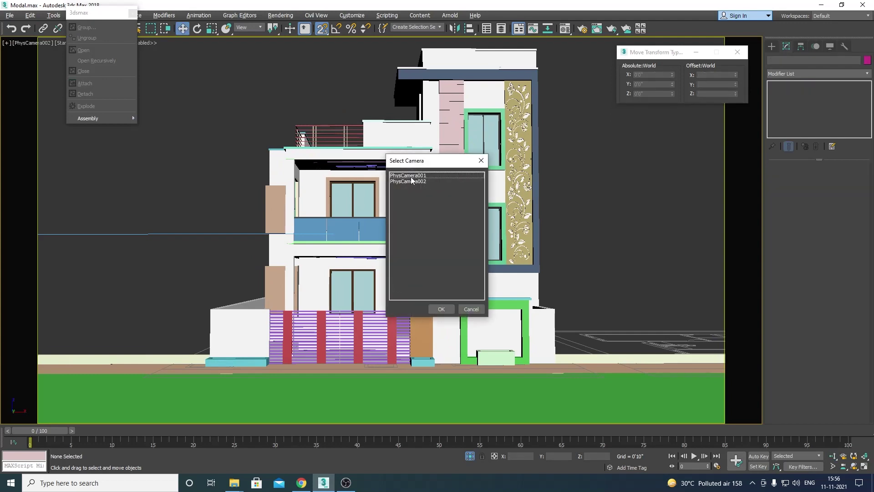
pyautogui.click(408, 175)
pyautogui.click(411, 181)
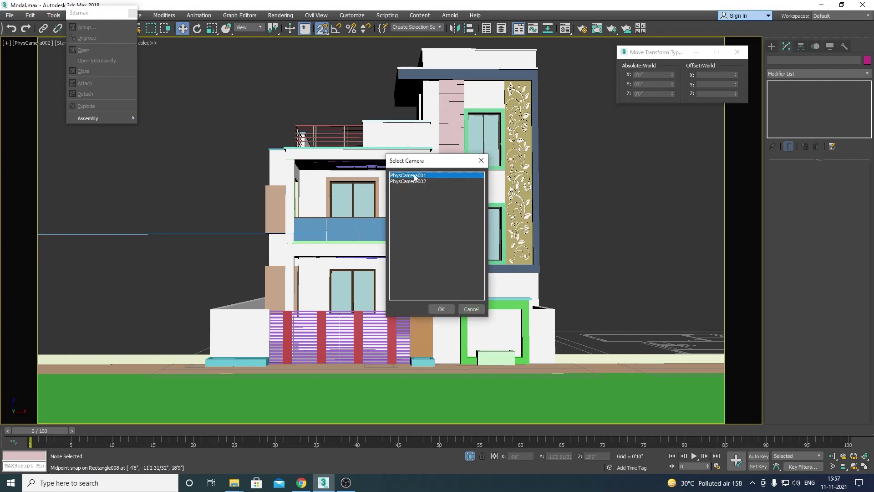
pyautogui.doubleClick(415, 176)
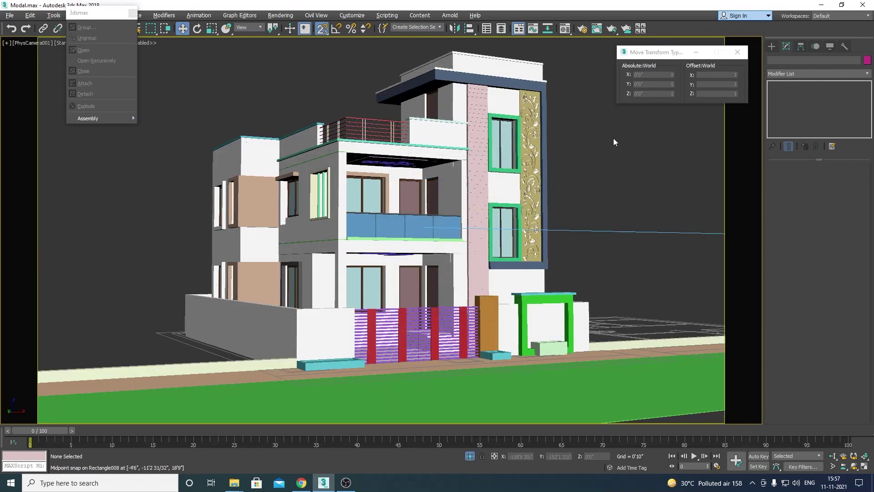